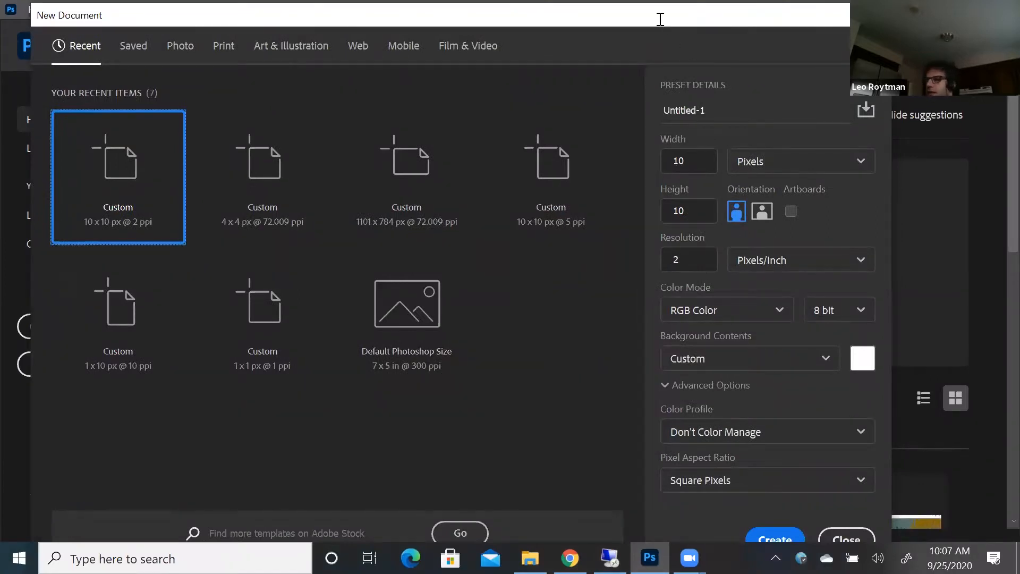
# Create a new 10 × 10 pixel RGB document at 2 pixels/inch with a white background
pyautogui.moveTo(659, 19); pyautogui.dragTo(628, 22)
pyautogui.click(809, 163)
pyautogui.click(707, 173)
pyautogui.click(677, 165)
pyautogui.click(670, 213)
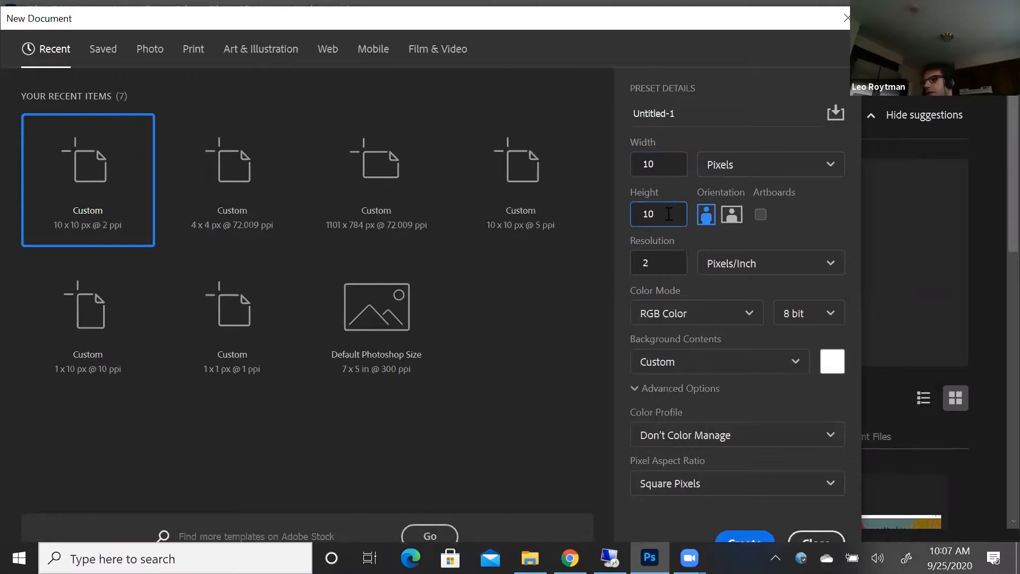
pyautogui.click(658, 262)
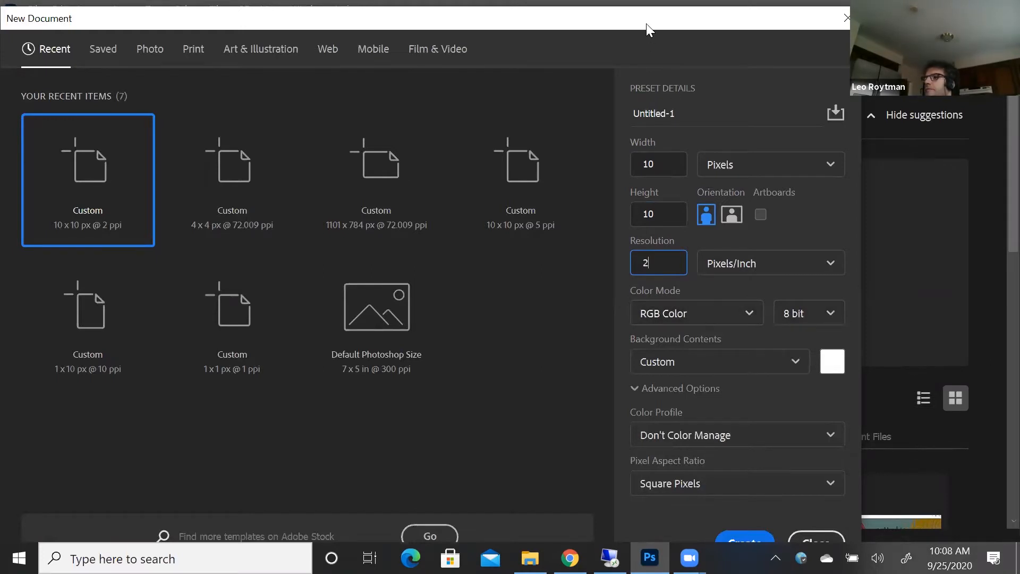
pyautogui.moveTo(647, 25); pyautogui.dragTo(590, 19)
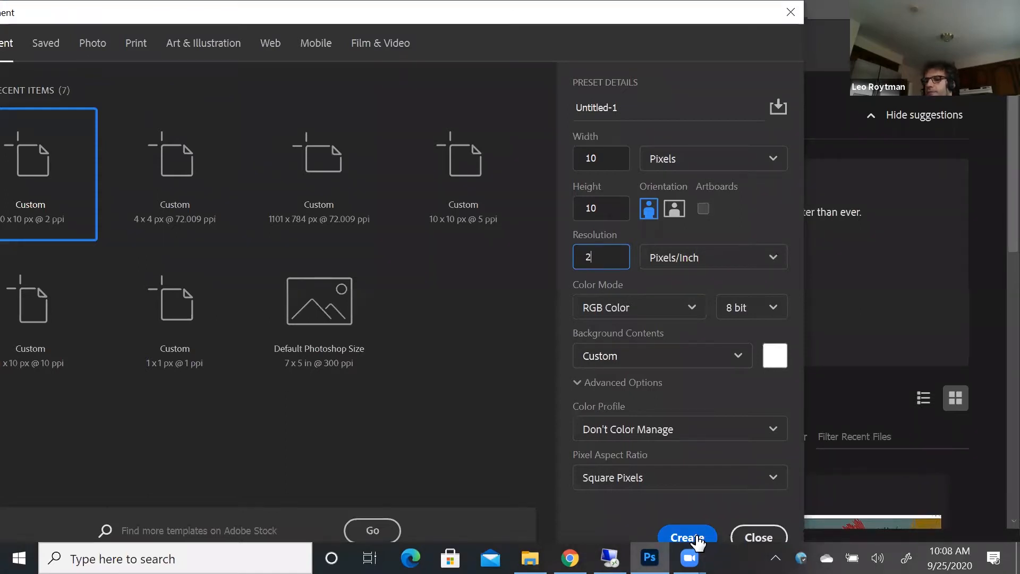
pyautogui.click(696, 538)
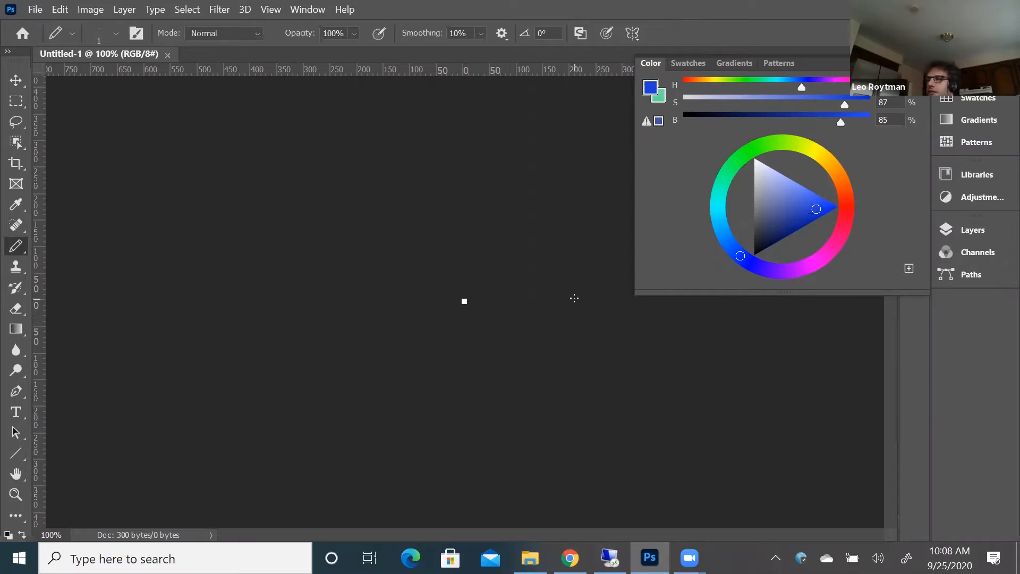
# Examine the document's pixel dimensions and resolution in the Image Size settings, leaving without changes
pyautogui.click(98, 13)
pyautogui.click(121, 117)
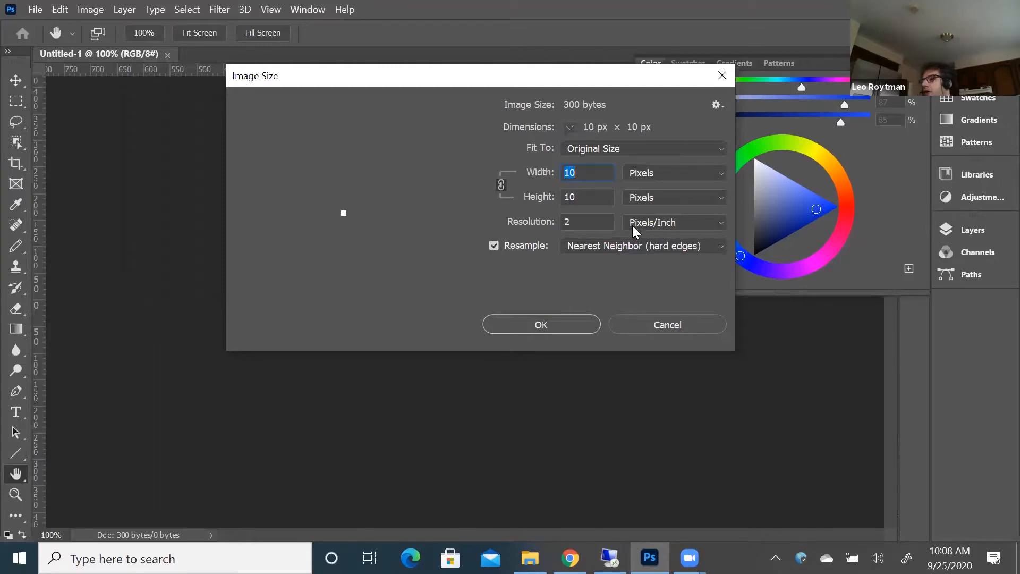
pyautogui.click(562, 223)
pyautogui.click(584, 224)
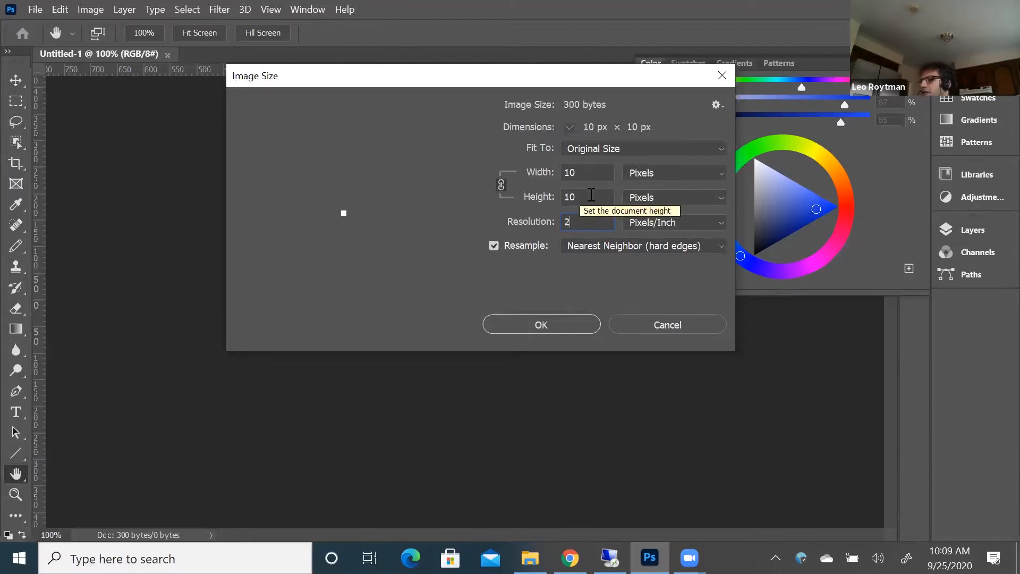
pyautogui.click(644, 320)
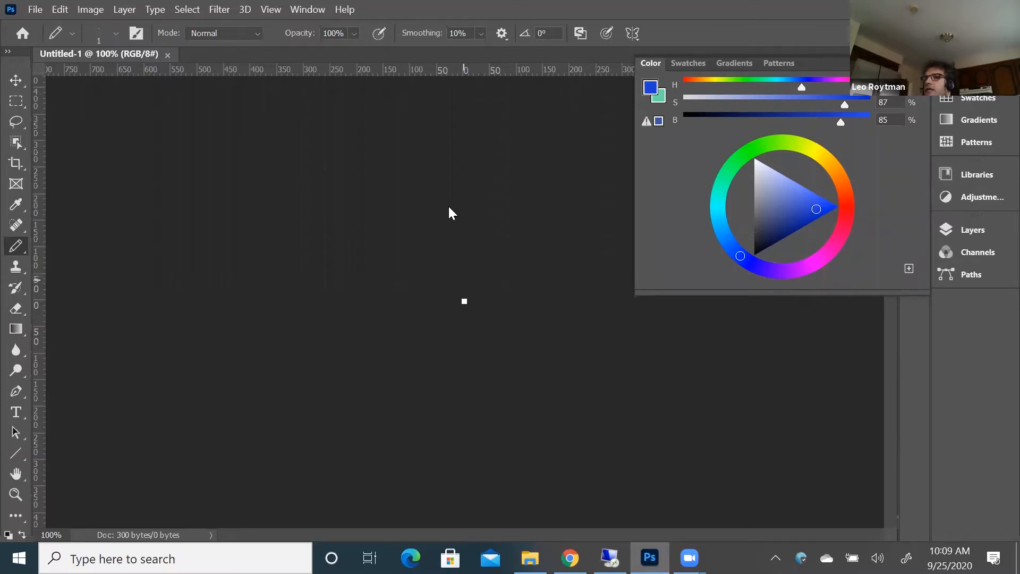
# Paint a one-pixel-wide blue vertical stripe down the full second pixel column with the Pencil tool
pyautogui.click(279, 11)
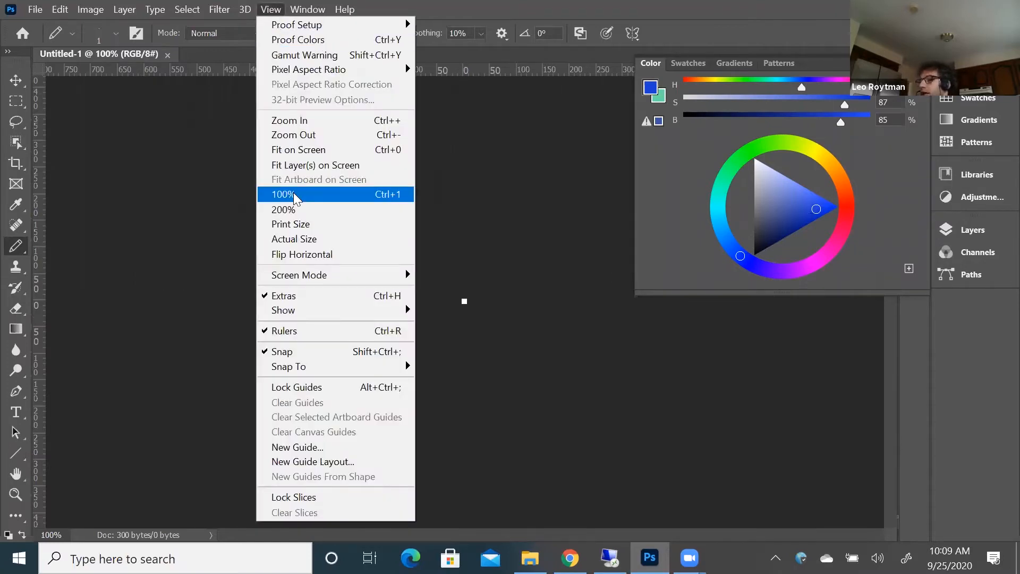
pyautogui.click(307, 238)
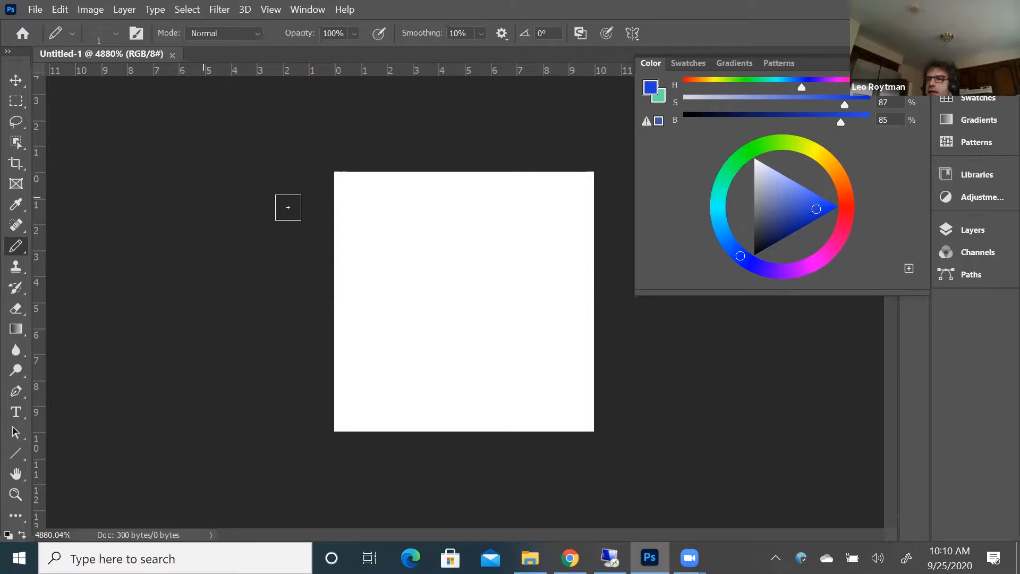
pyautogui.moveTo(368, 185)
pyautogui.mouseDown()
pyautogui.moveTo(377, 425)
pyautogui.moveTo(380, 407)
pyautogui.mouseUp()
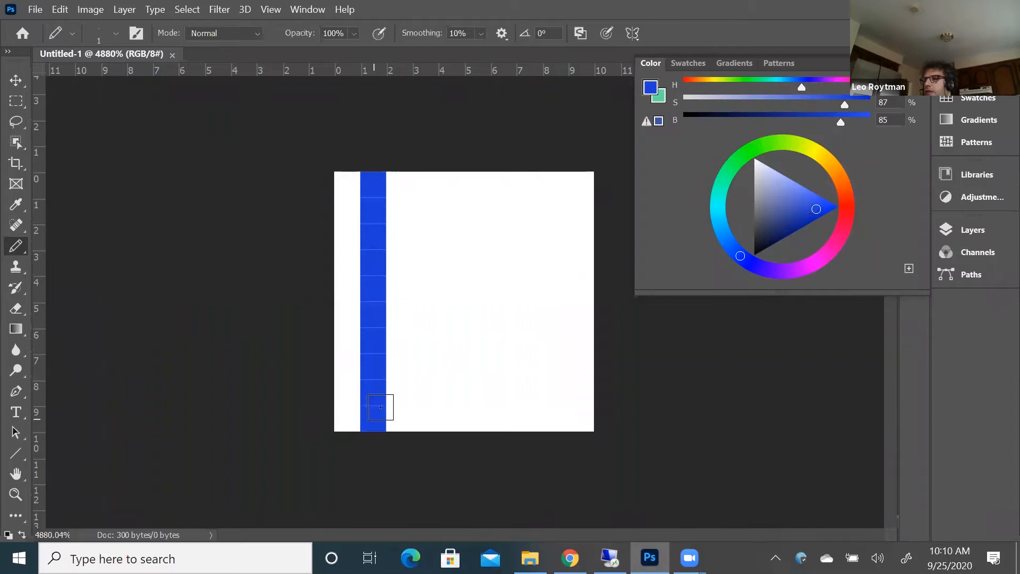
# Set the foreground color to green and paint a full-height vertical stripe down the fourth pixel column
pyautogui.click(741, 81)
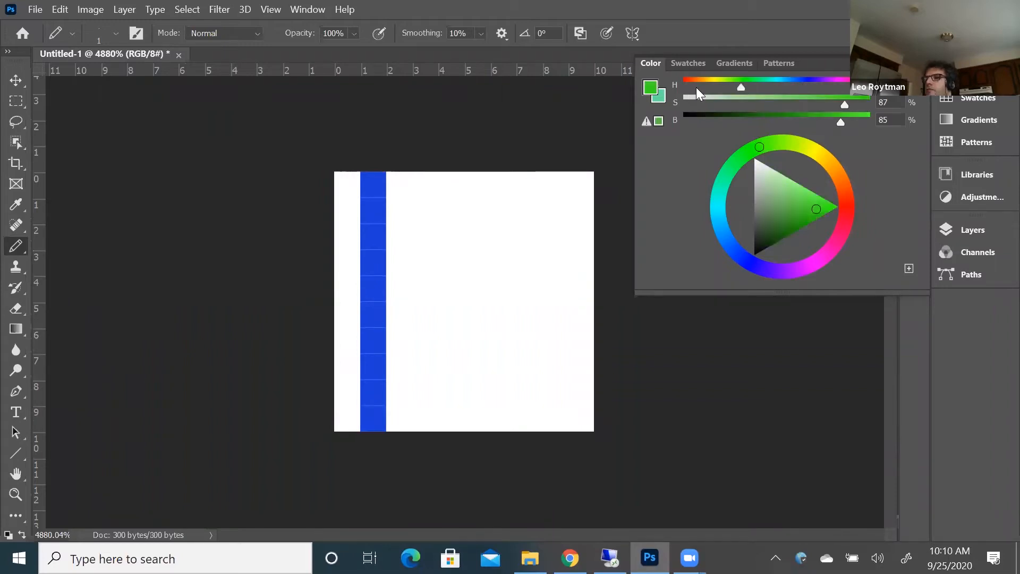
pyautogui.click(422, 186)
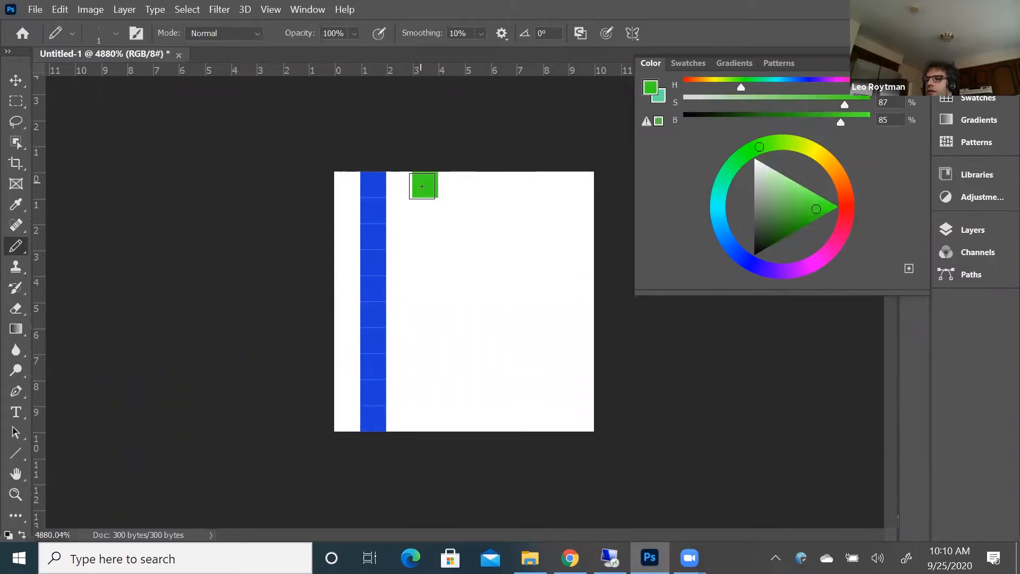
pyautogui.moveTo(422, 208); pyautogui.dragTo(414, 321)
pyautogui.moveTo(415, 368); pyautogui.dragTo(417, 416)
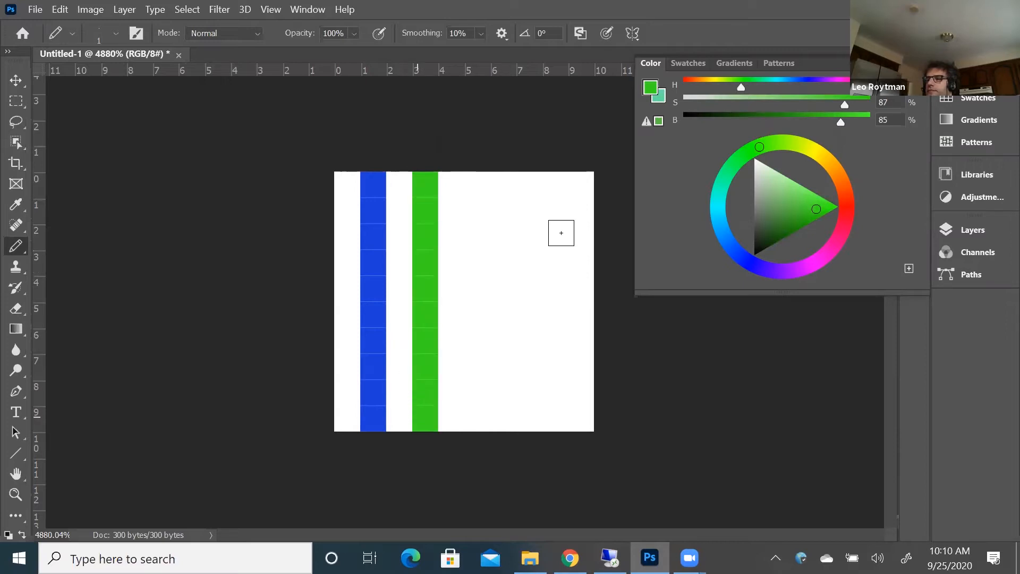
# Set the foreground color to orange
pyautogui.click(703, 82)
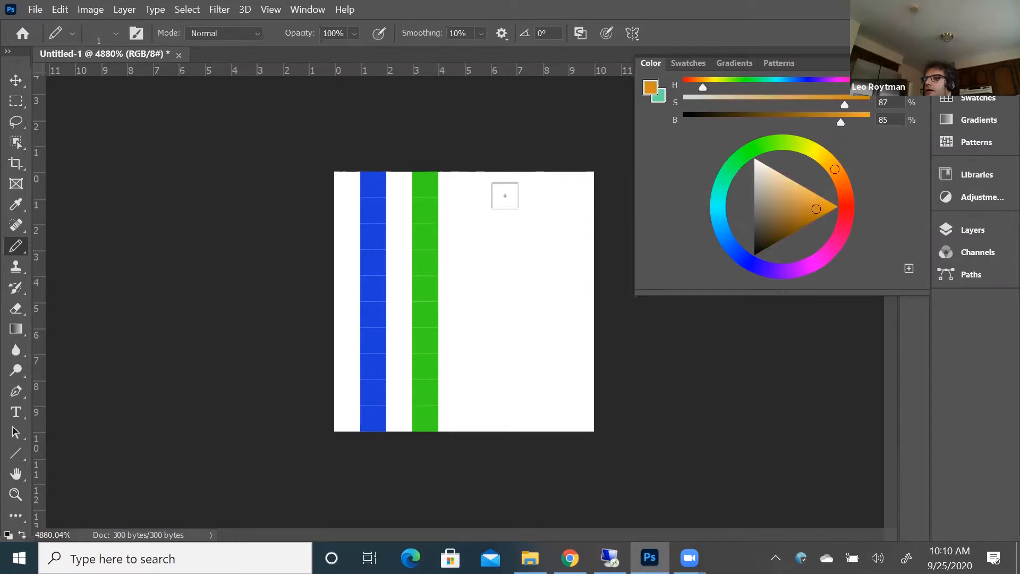
pyautogui.click(477, 184)
pyautogui.moveTo(495, 253); pyautogui.dragTo(489, 205)
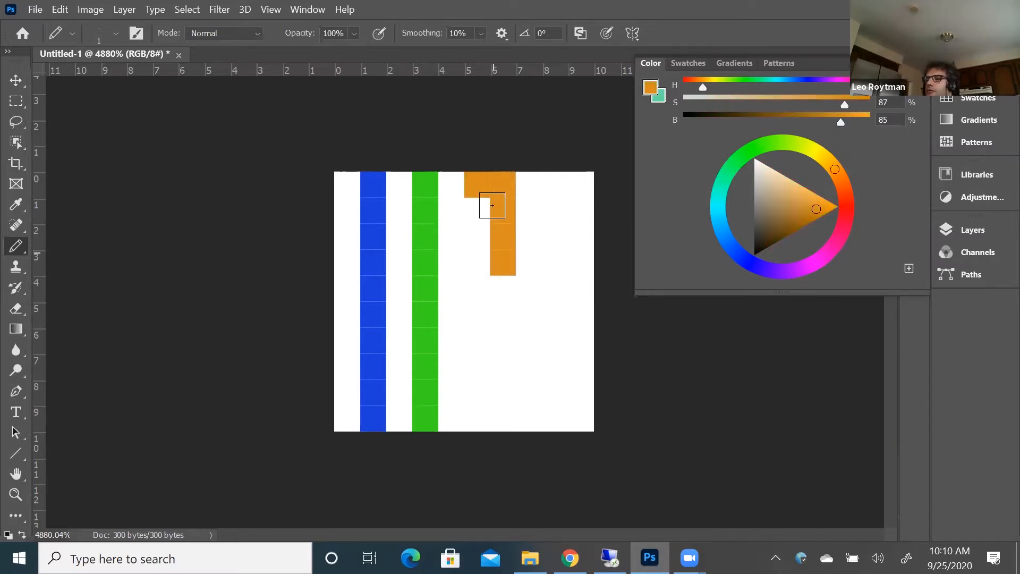
pyautogui.hotkey('ctrl', 'z')
pyautogui.hotkey('ctrl', 'z')
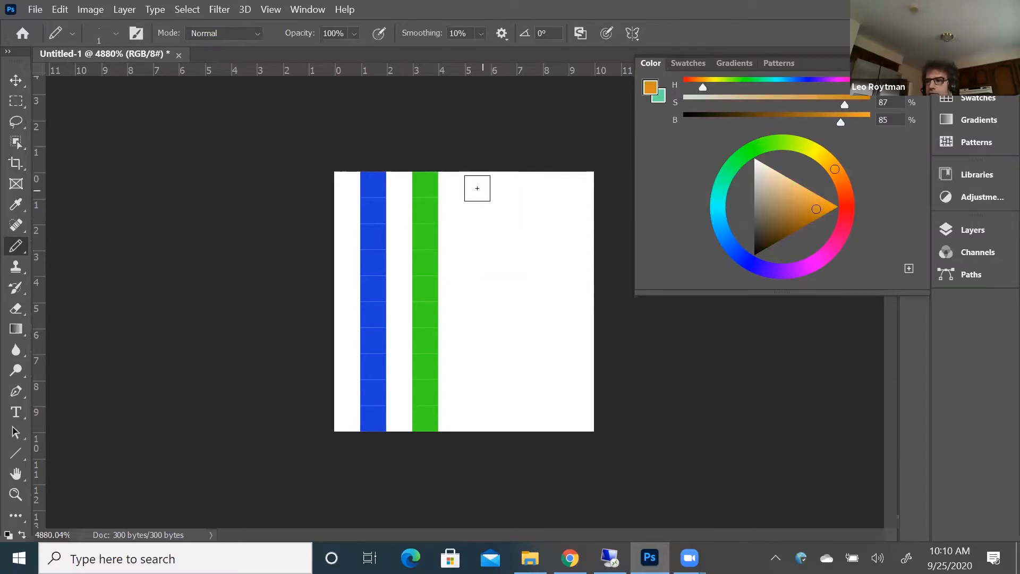
# Paint two full-height orange vertical stripes down the sixth and eighth pixel columns, undoing stray pixels, and put the color panel away
pyautogui.moveTo(473, 185); pyautogui.dragTo(476, 243)
pyautogui.moveTo(476, 304); pyautogui.dragTo(486, 420)
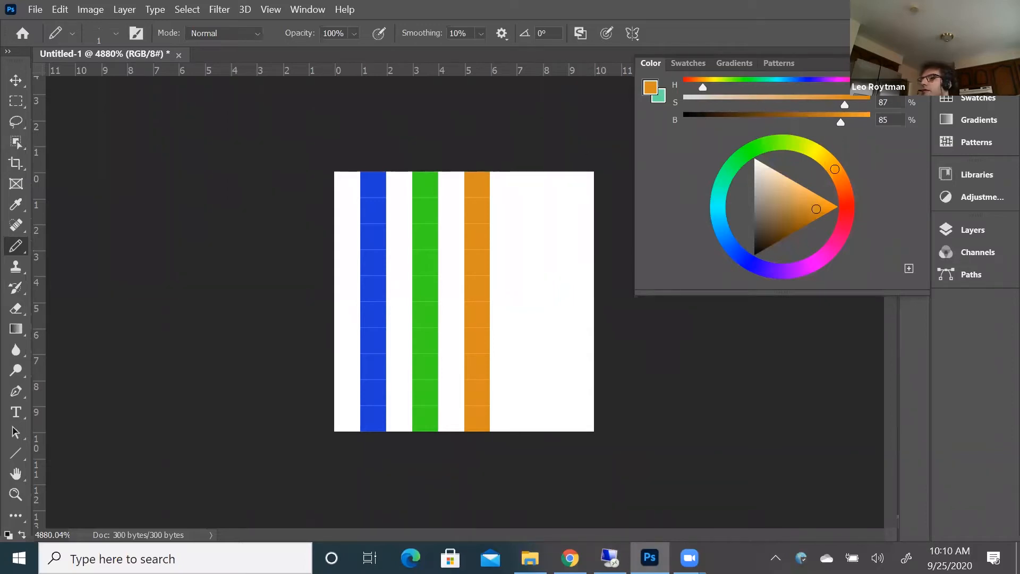
pyautogui.moveTo(530, 184); pyautogui.dragTo(552, 234)
pyautogui.click(531, 231)
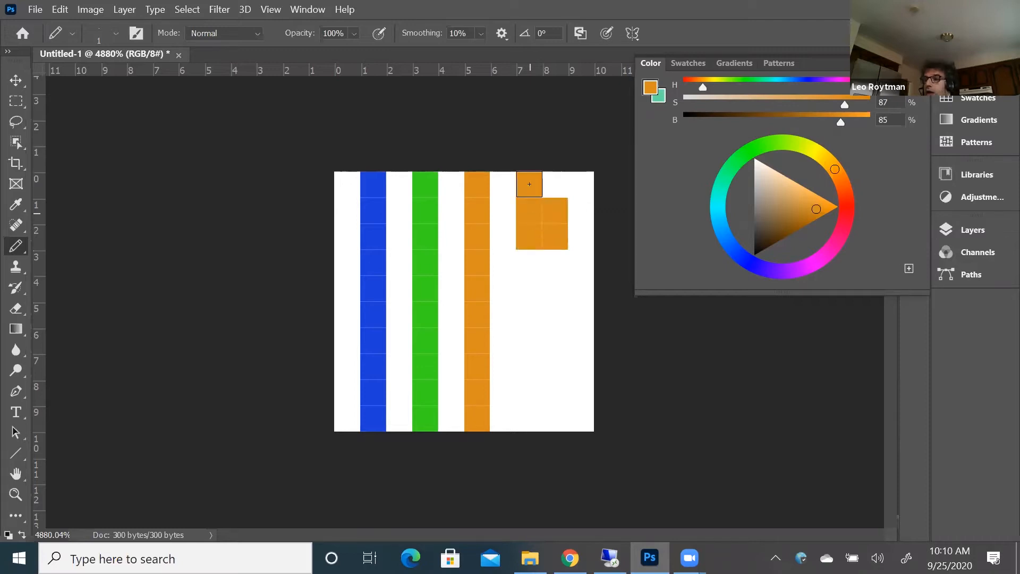
pyautogui.hotkey('ctrl', 'z')
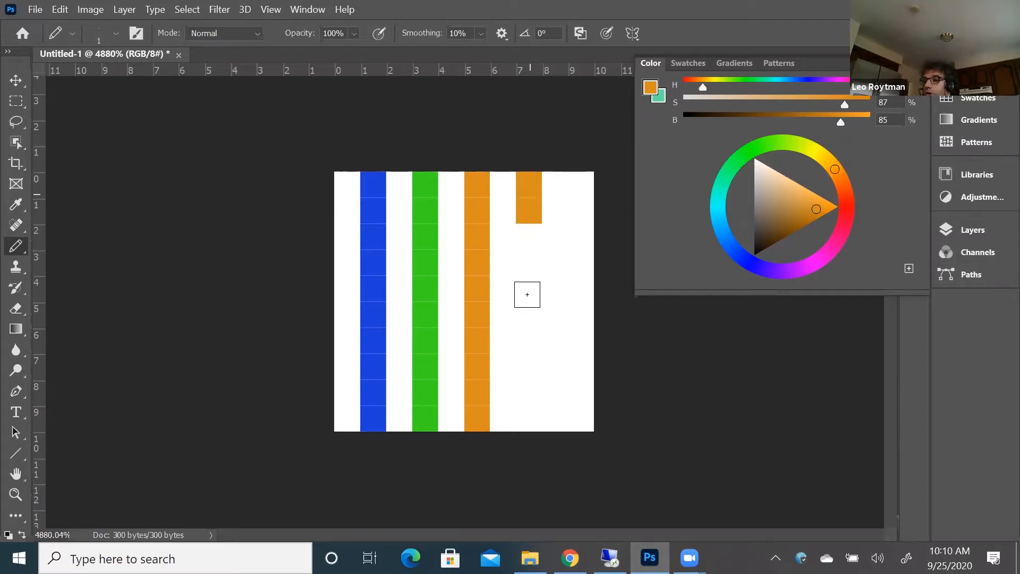
pyautogui.moveTo(523, 364); pyautogui.dragTo(531, 419)
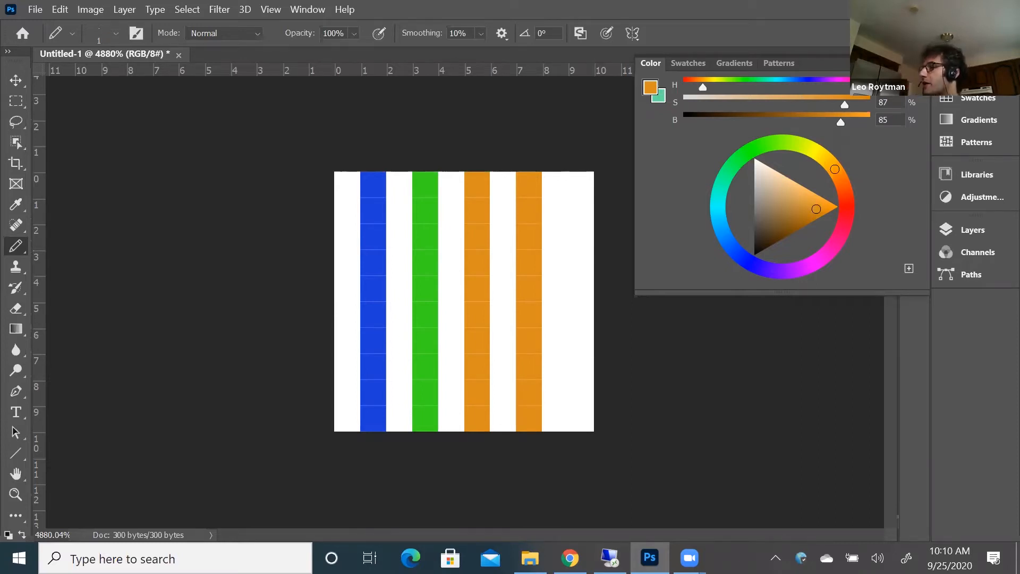
pyautogui.click(793, 167)
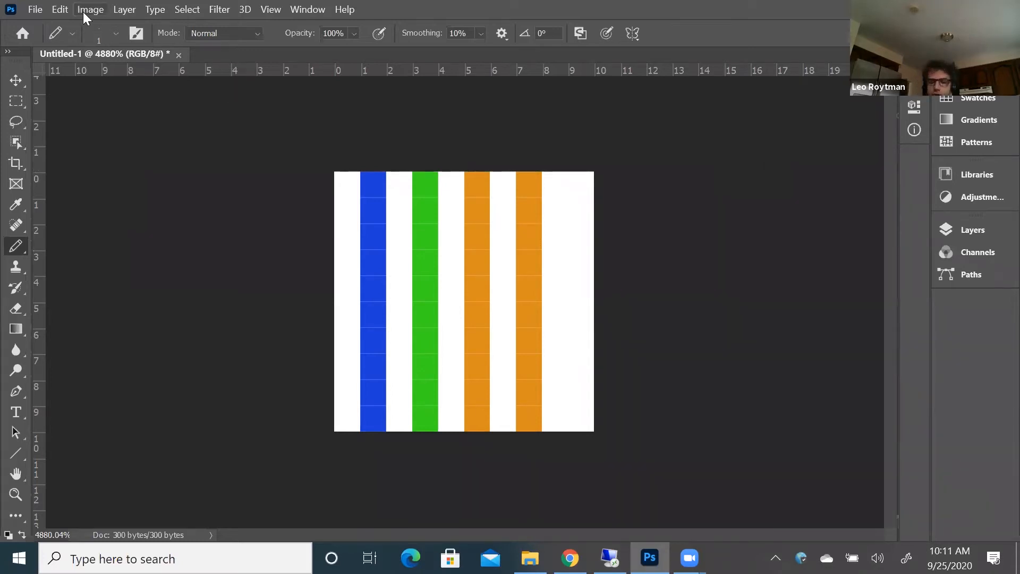
# Select the whole canvas and try rotating its striped contents by -5.95°, applying the transform
pyautogui.hotkey('ctrl', 'a')
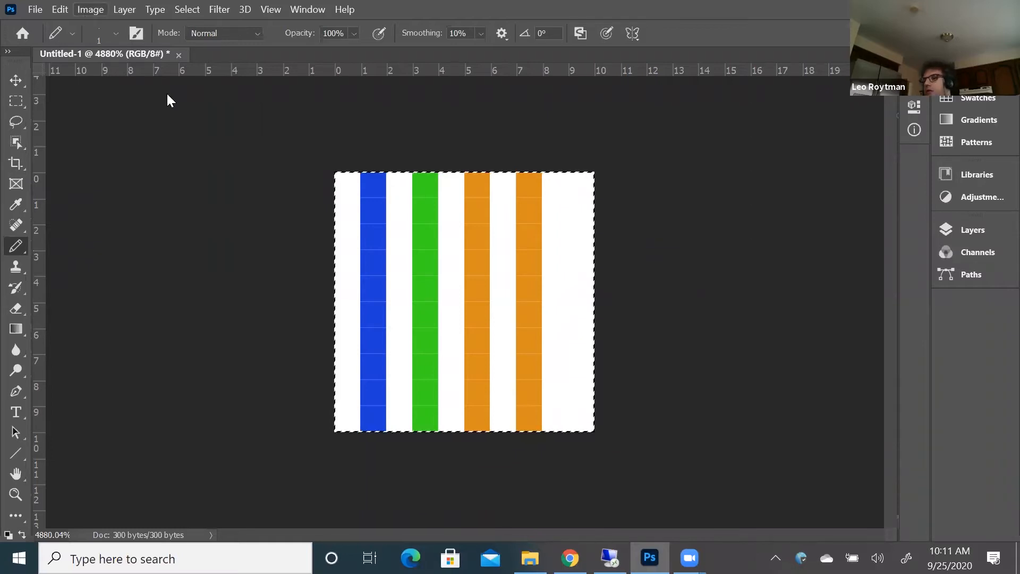
pyautogui.click(64, 11)
pyautogui.moveTo(139, 352)
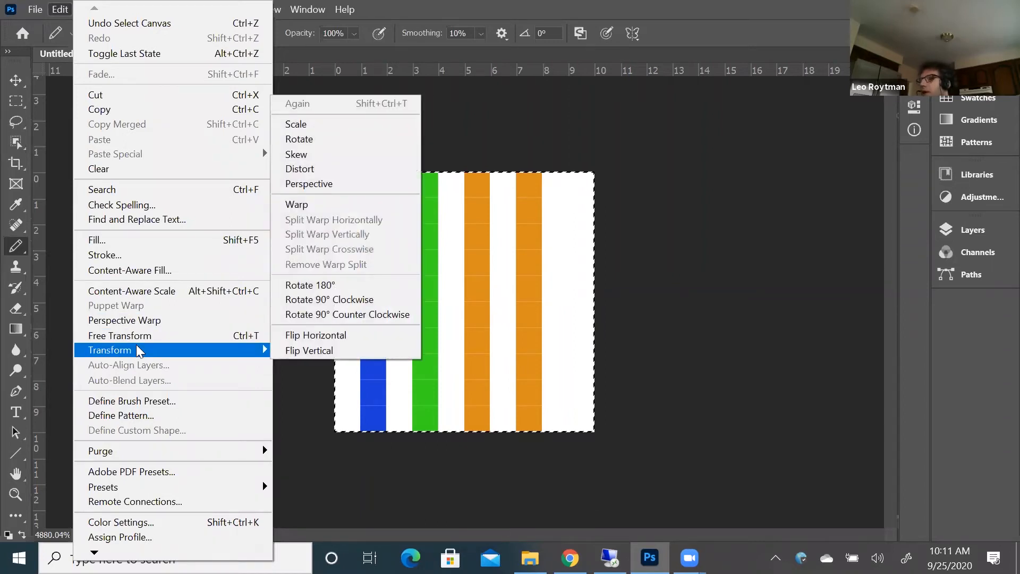
pyautogui.click(306, 140)
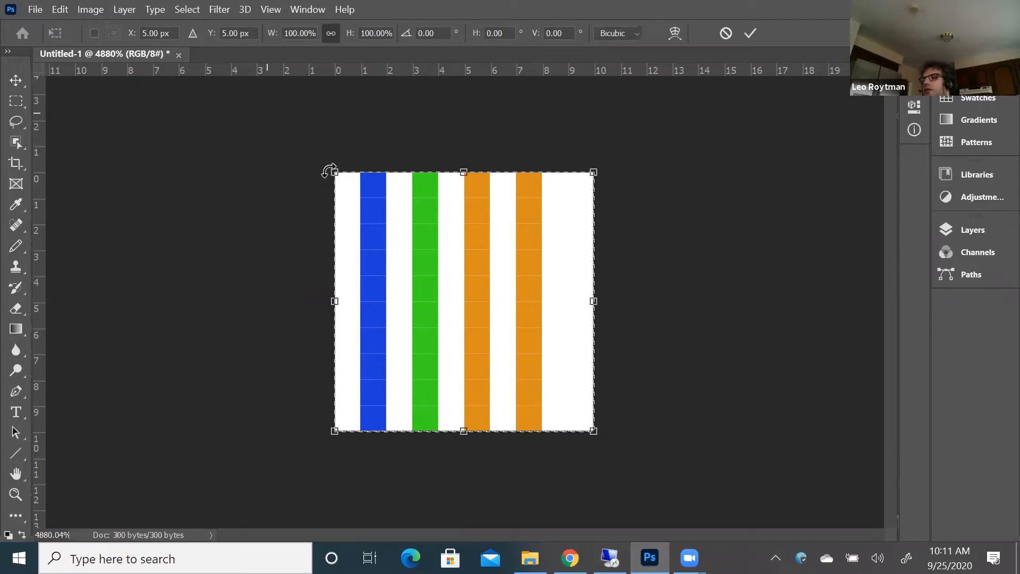
pyautogui.moveTo(320, 181); pyautogui.dragTo(311, 192)
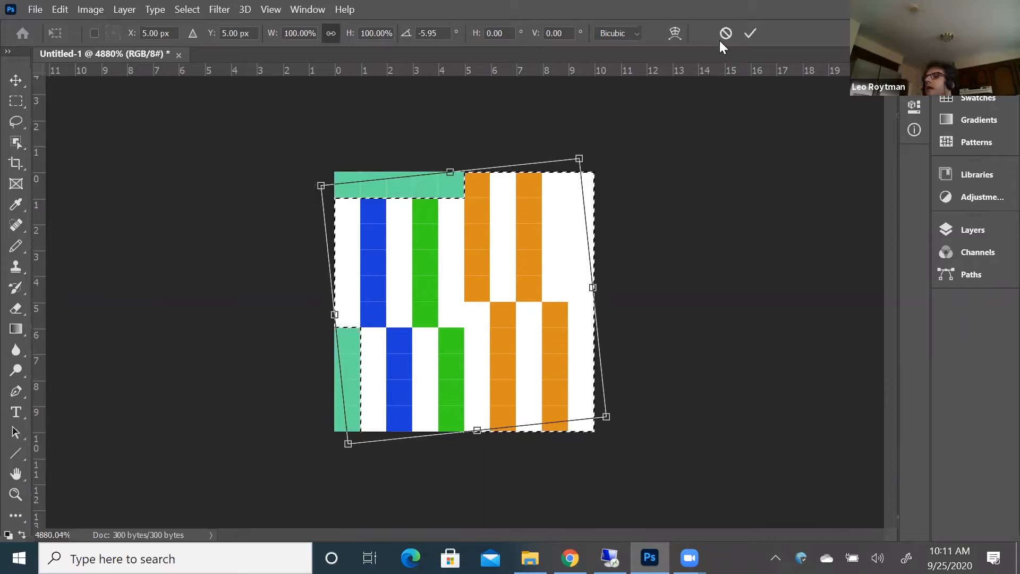
pyautogui.click(751, 35)
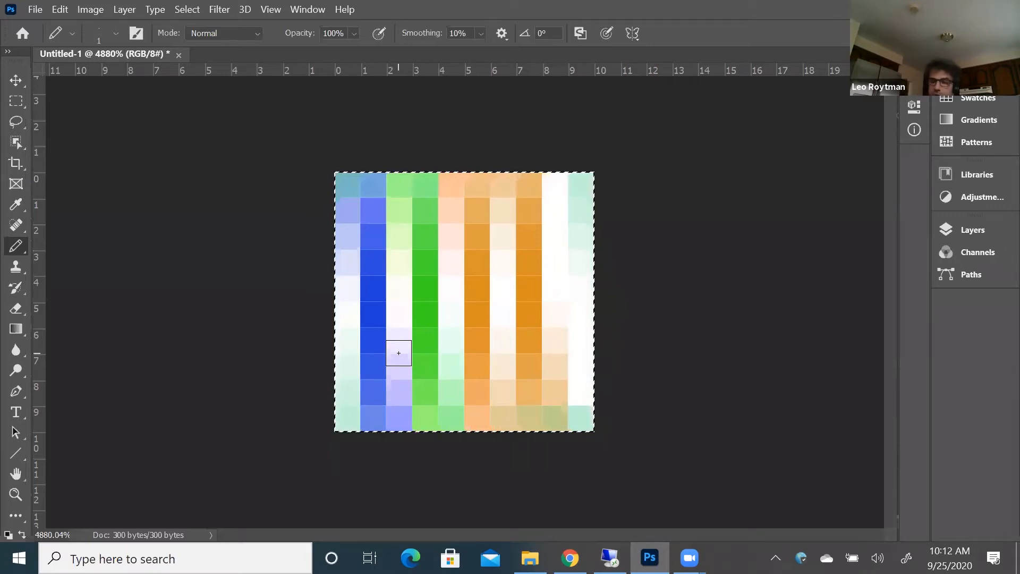
# Undo the rotation of the striped image
pyautogui.click(90, 9)
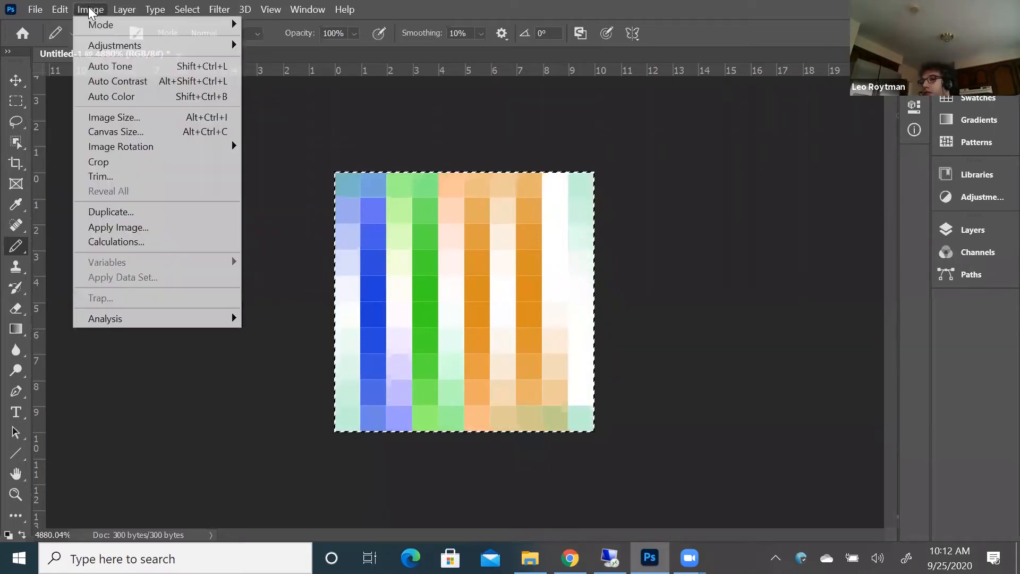
pyautogui.click(59, 8)
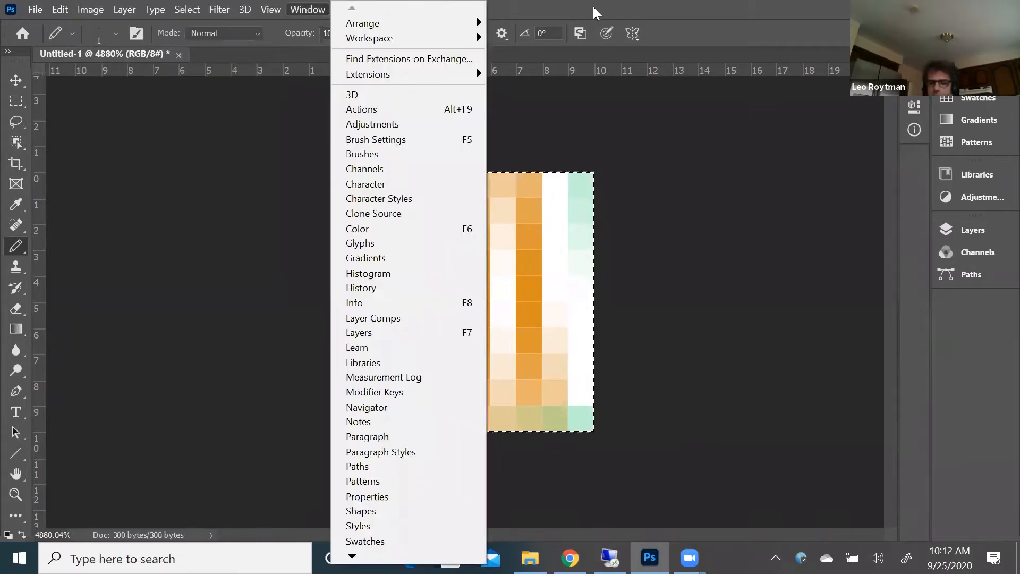
pyautogui.click(593, 7)
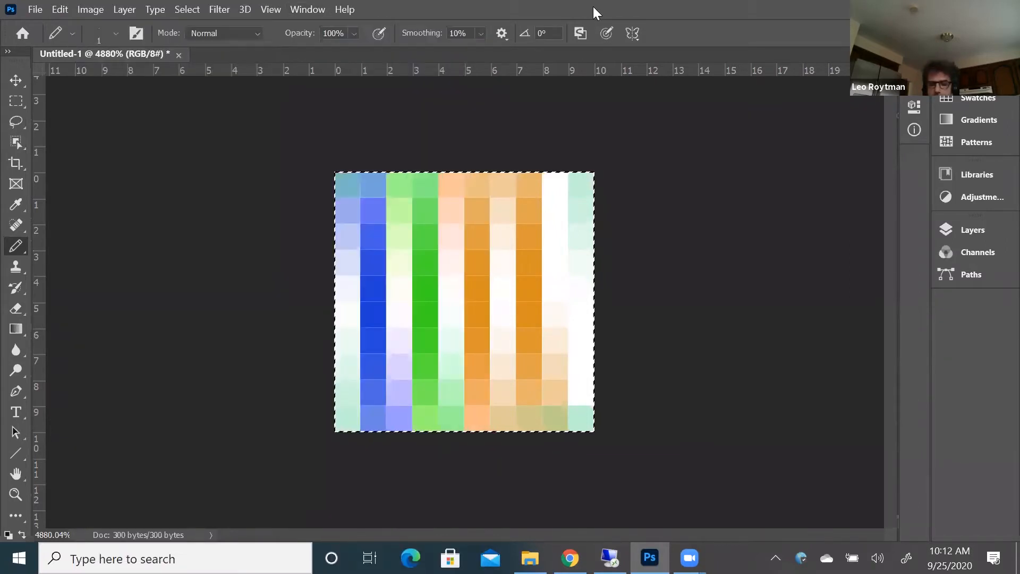
pyautogui.hotkey('ctrl', 'z')
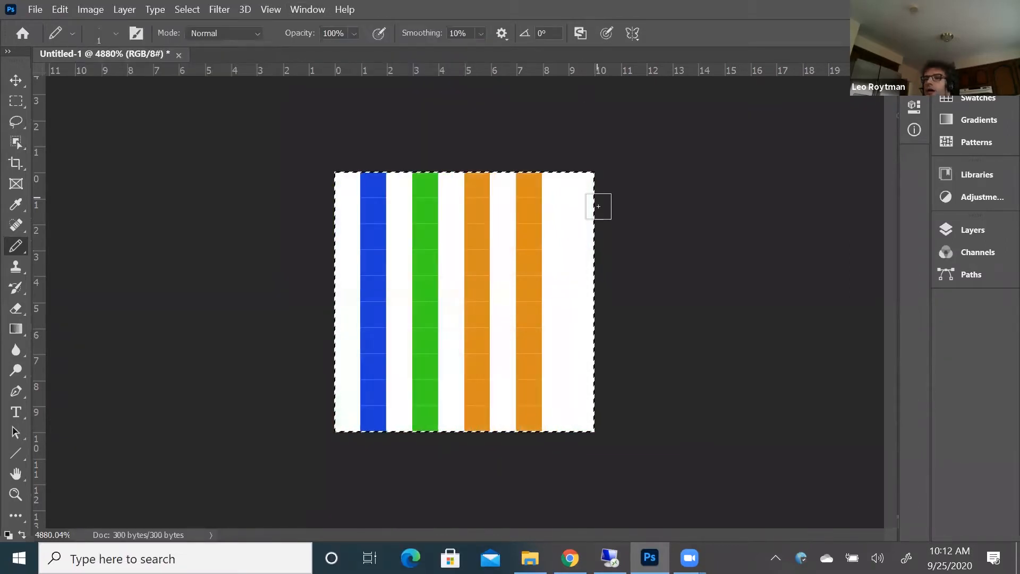
# Turn off resampling for the image size, set the image width to 10 inches, and apply the change
pyautogui.click(93, 14)
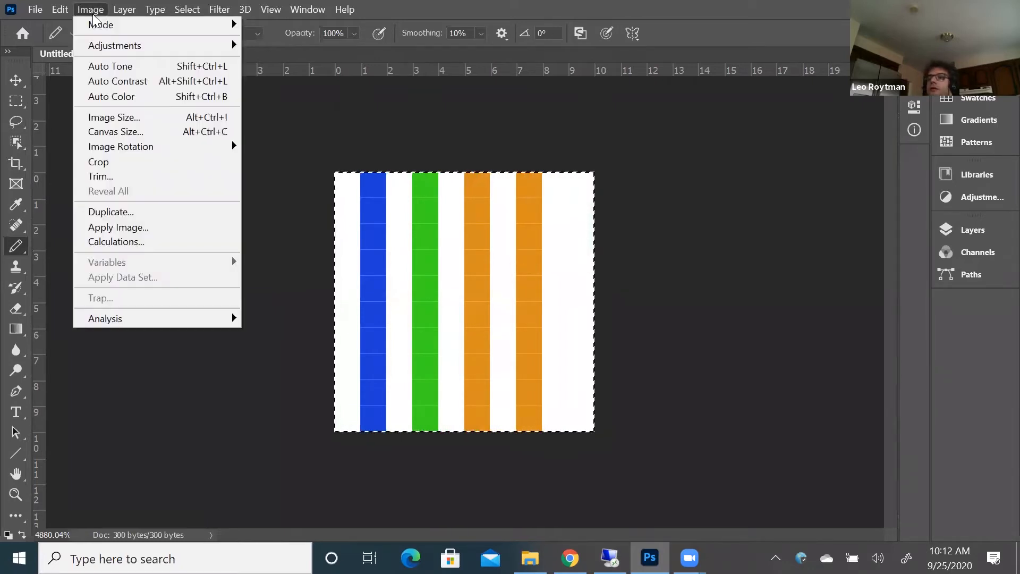
pyautogui.click(114, 118)
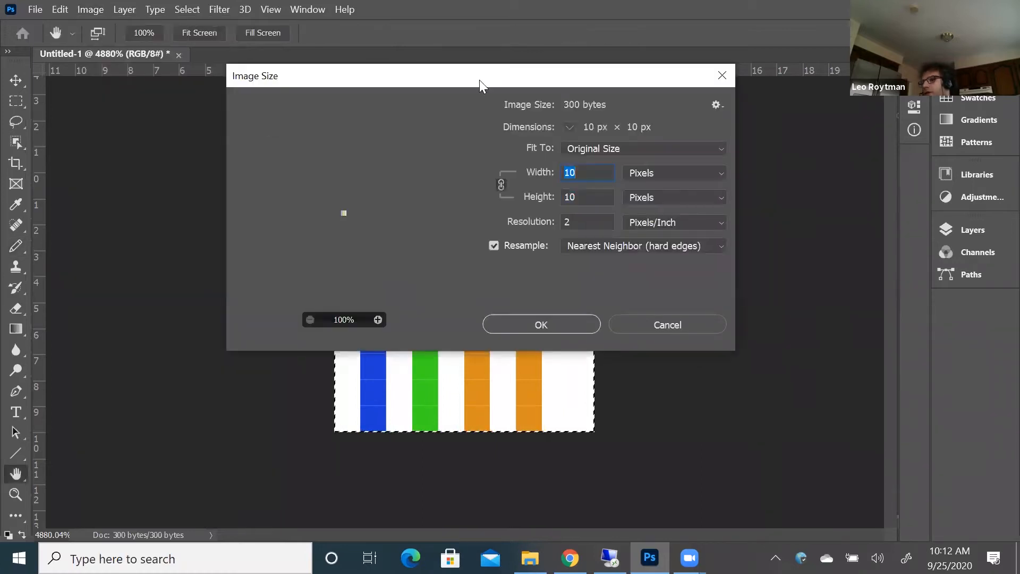
pyautogui.moveTo(480, 80); pyautogui.dragTo(170, 77)
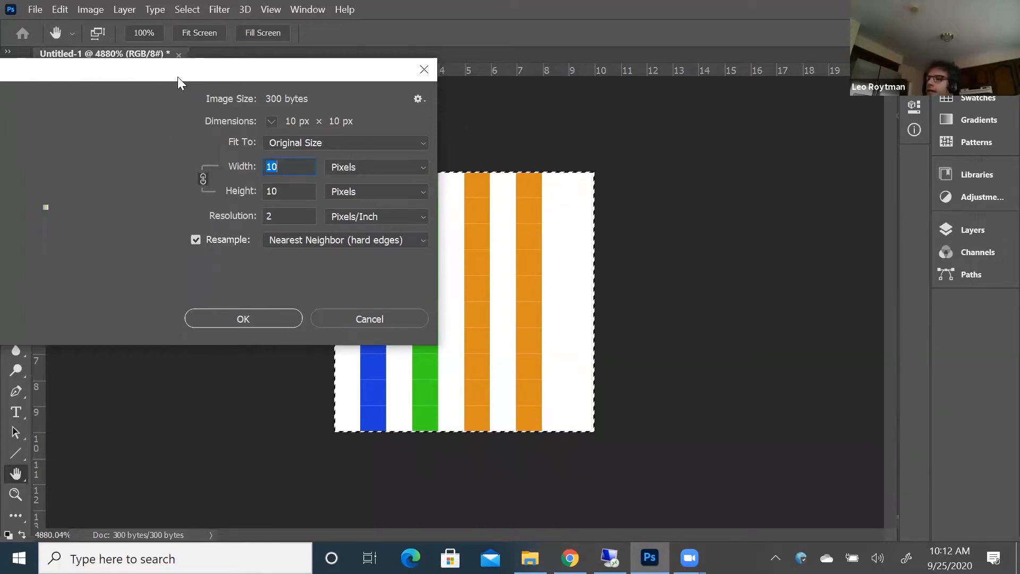
pyautogui.moveTo(177, 77); pyautogui.dragTo(604, 46)
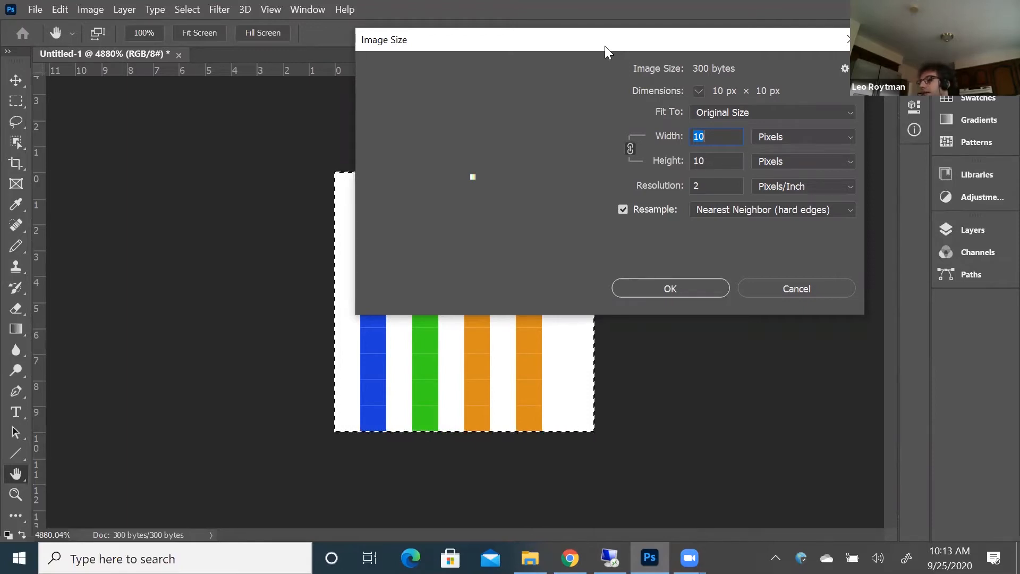
pyautogui.click(621, 209)
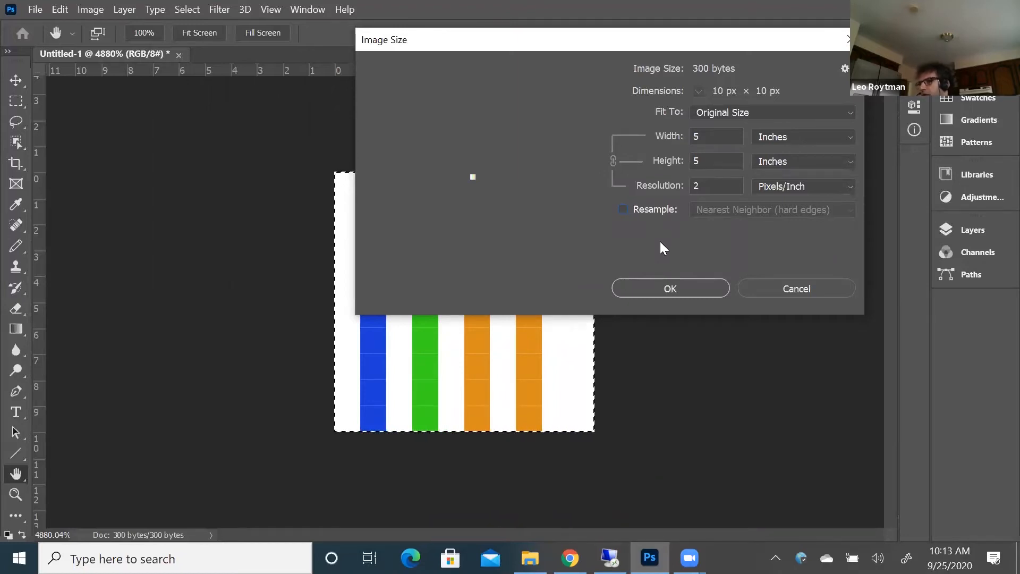
pyautogui.click(626, 209)
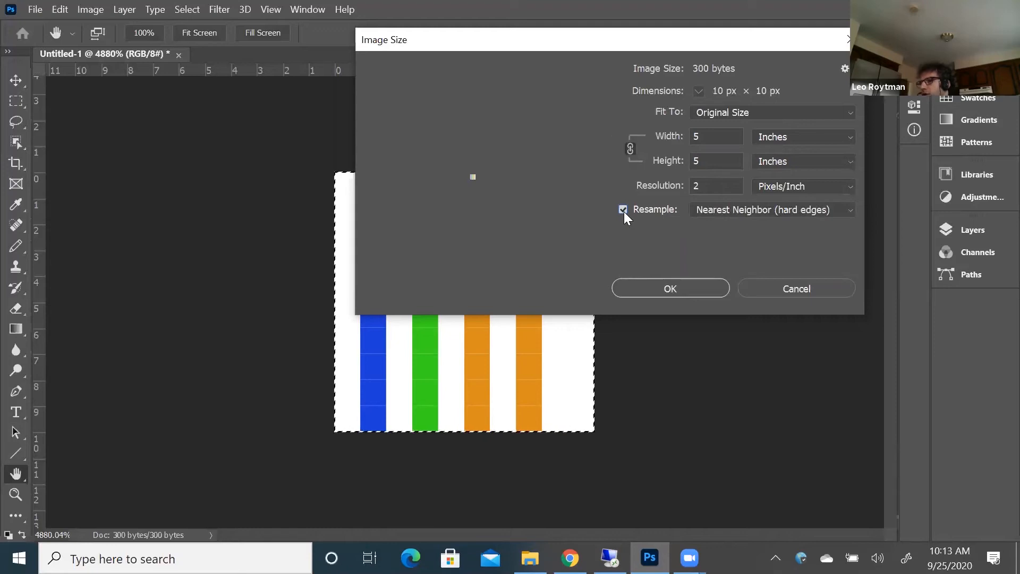
pyautogui.click(623, 210)
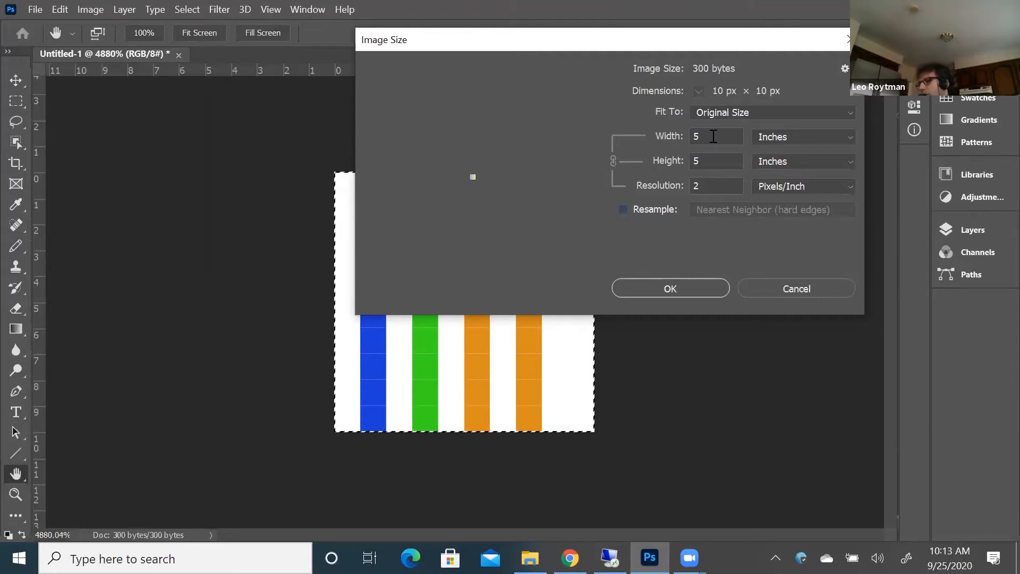
pyautogui.moveTo(709, 136); pyautogui.dragTo(683, 134)
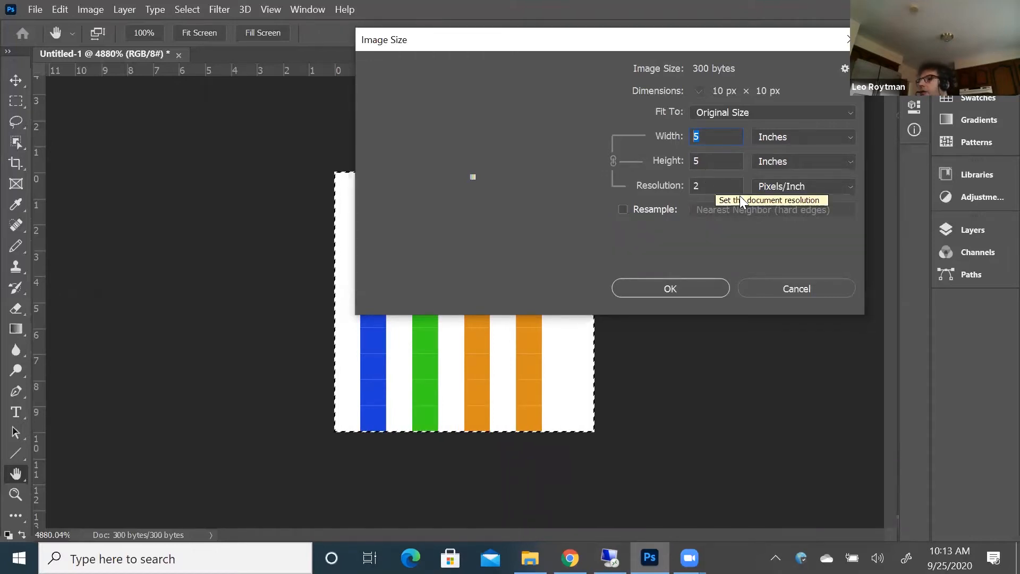
pyautogui.write('10')
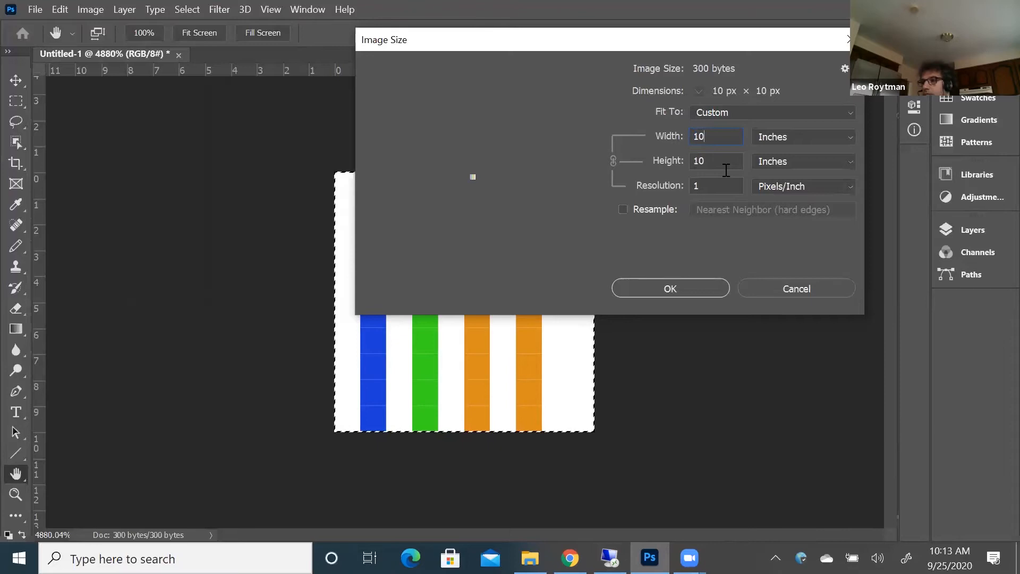
pyautogui.click(670, 290)
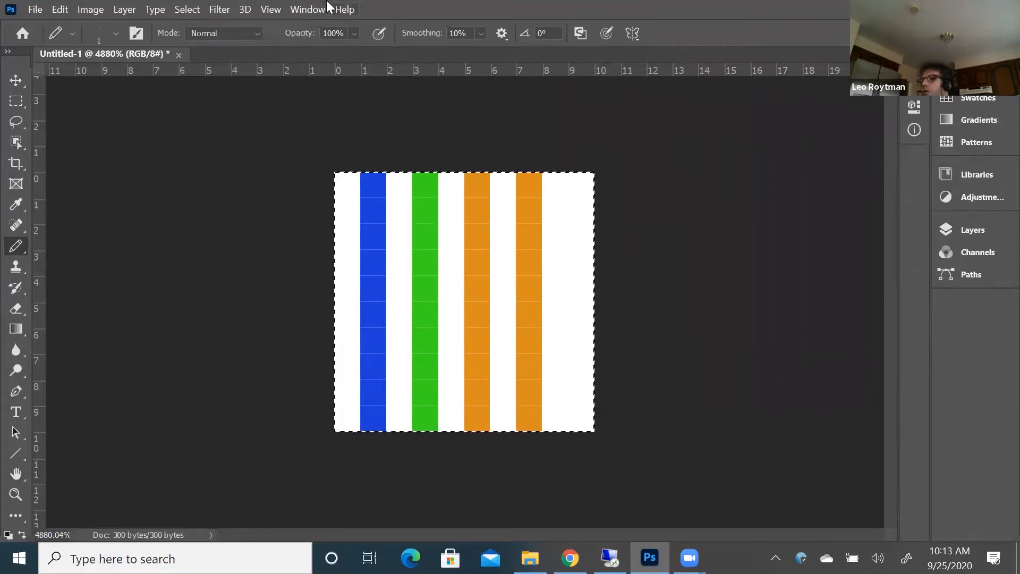
# Display the striped image at actual size and review its width, height and resolution settings
pyautogui.click(265, 10)
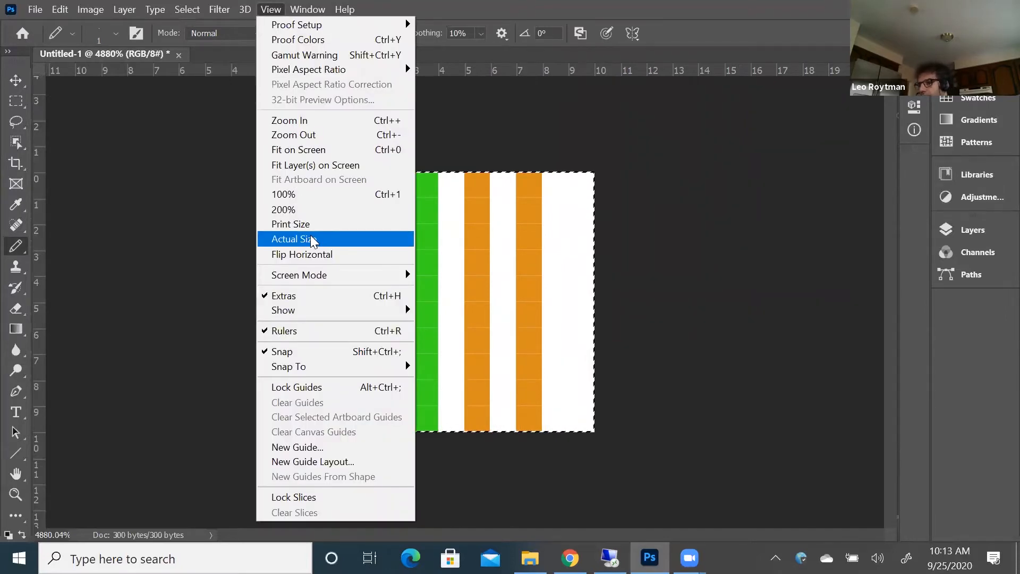
pyautogui.click(313, 240)
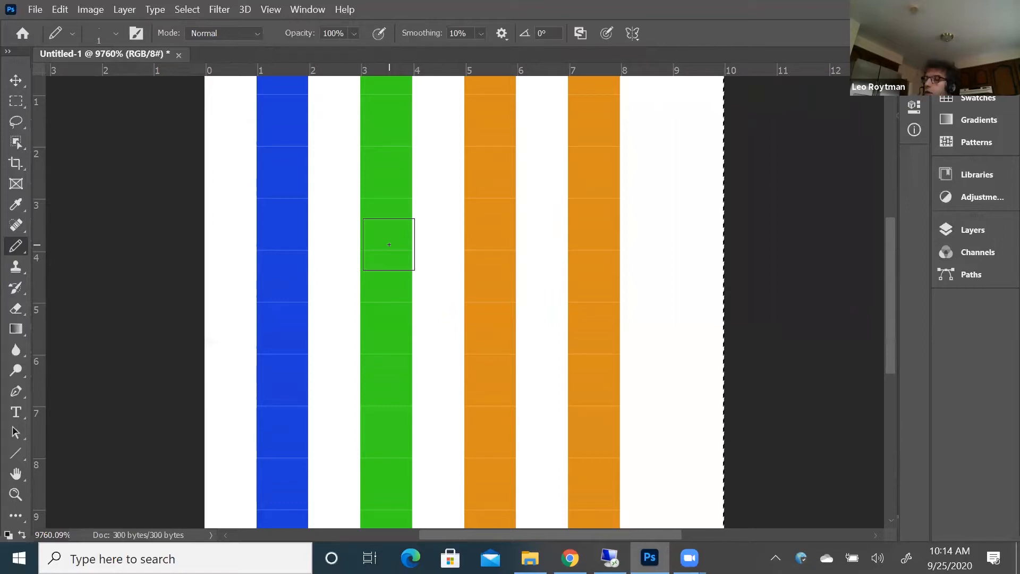
pyautogui.click(97, 9)
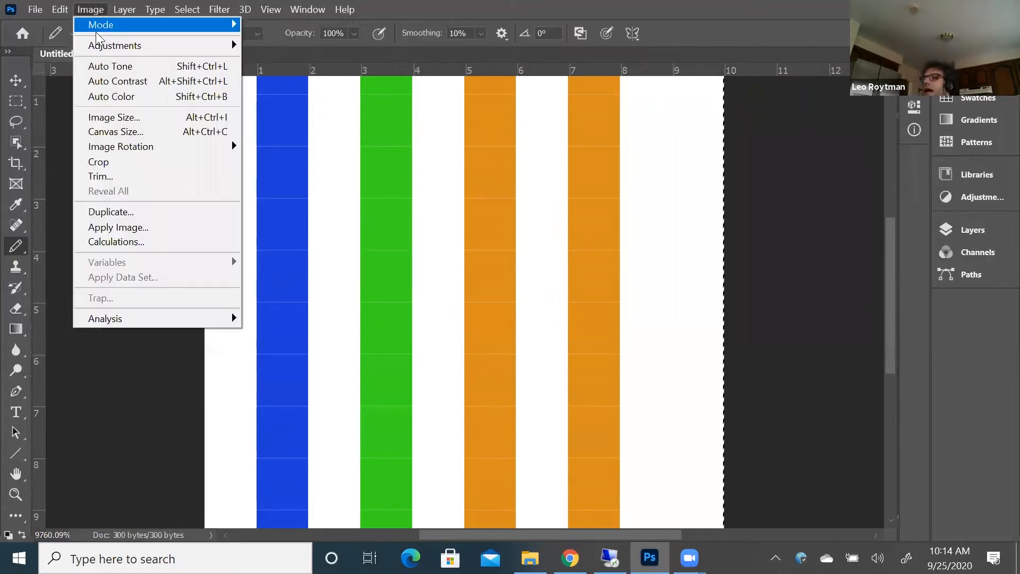
pyautogui.click(116, 117)
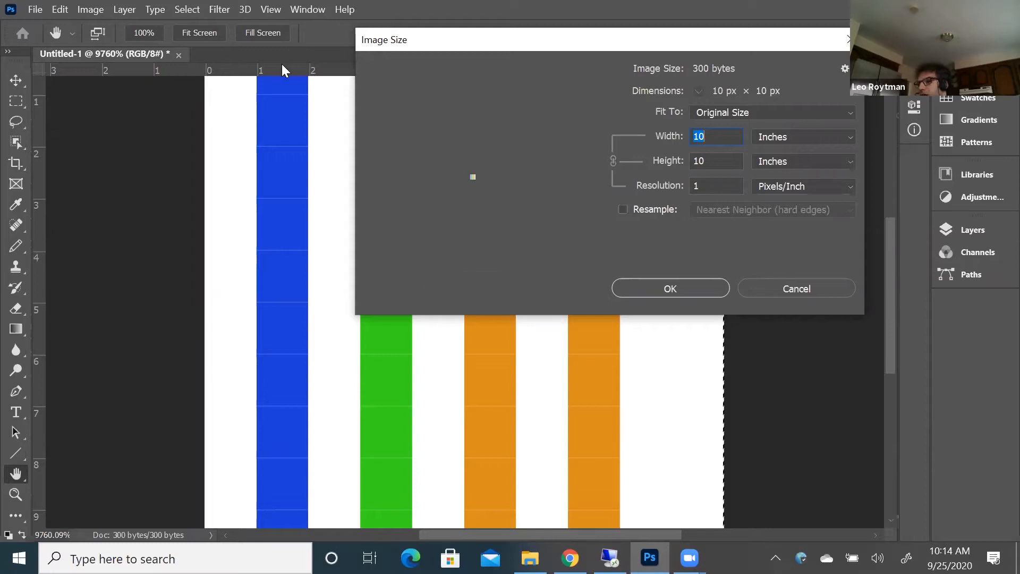
pyautogui.click(819, 286)
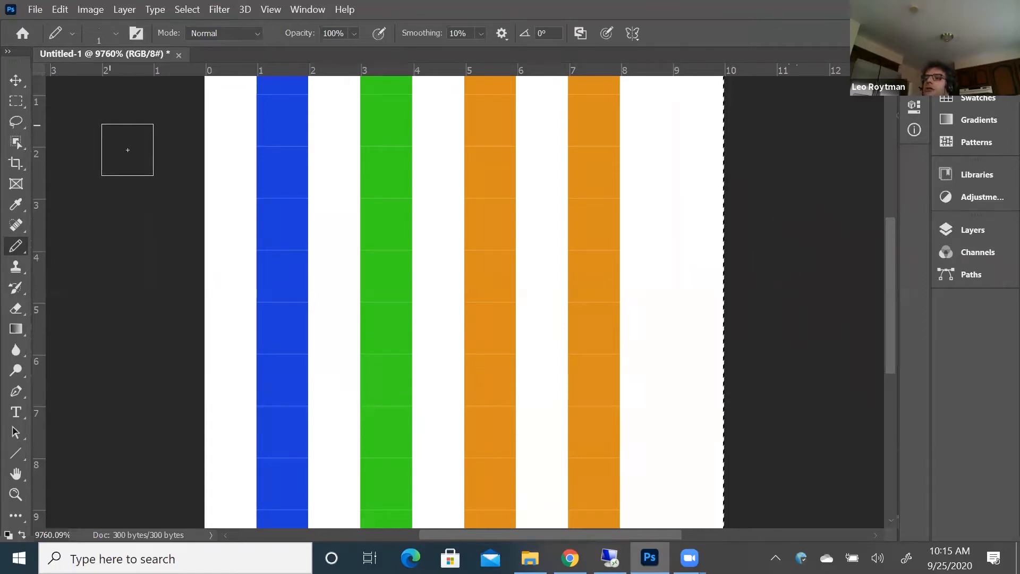
# Try resampling the 10-inch image to 72 pixels/inch with Nearest Neighbor (hard edges)
pyautogui.click(98, 11)
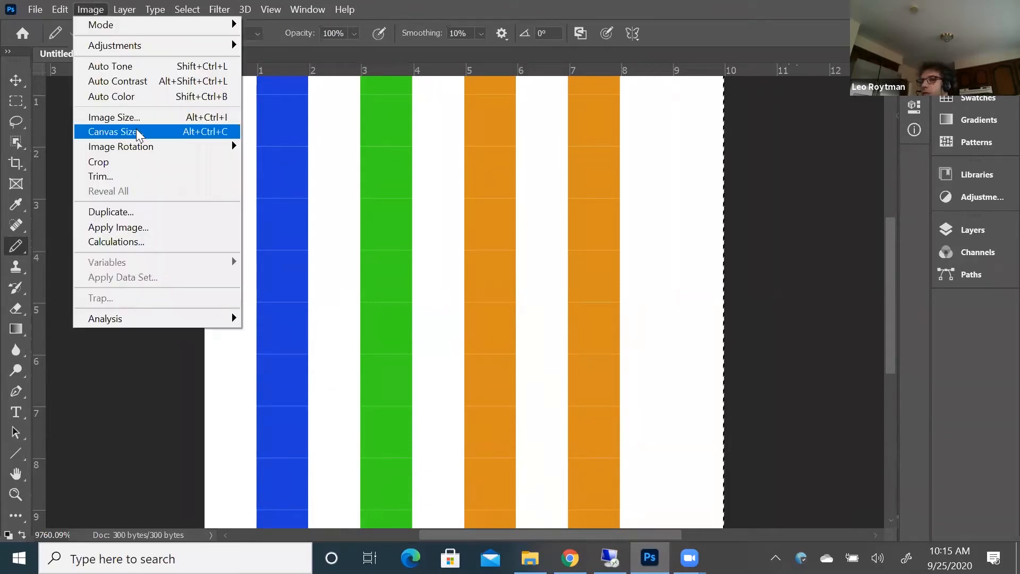
pyautogui.click(136, 114)
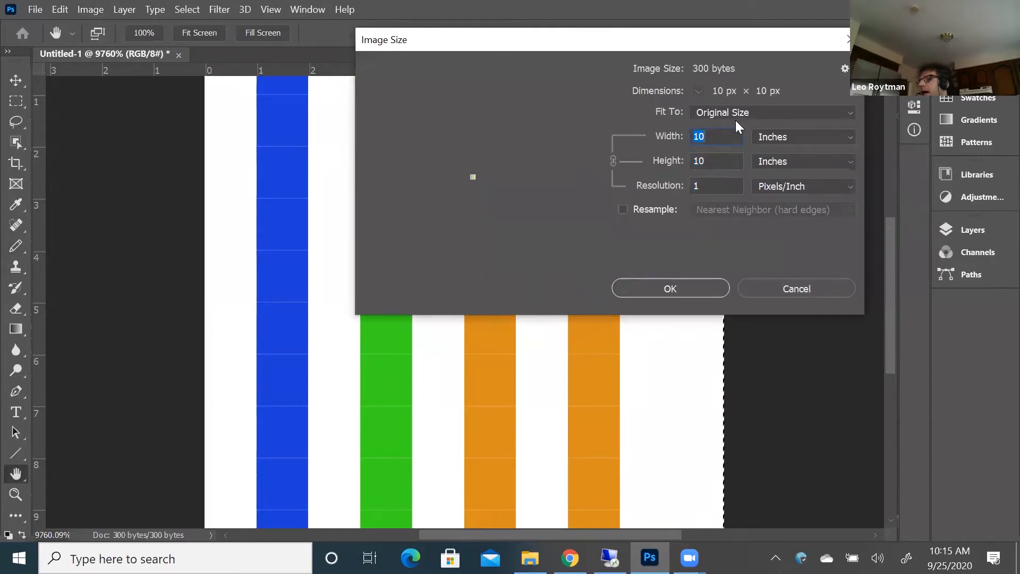
pyautogui.moveTo(753, 40); pyautogui.dragTo(565, 124)
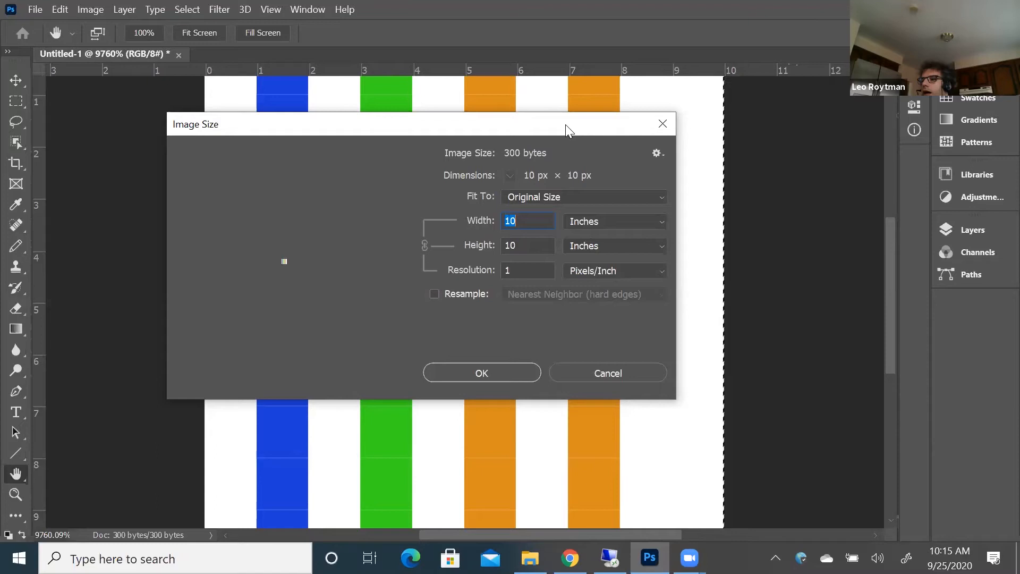
pyautogui.moveTo(565, 124); pyautogui.dragTo(566, 110)
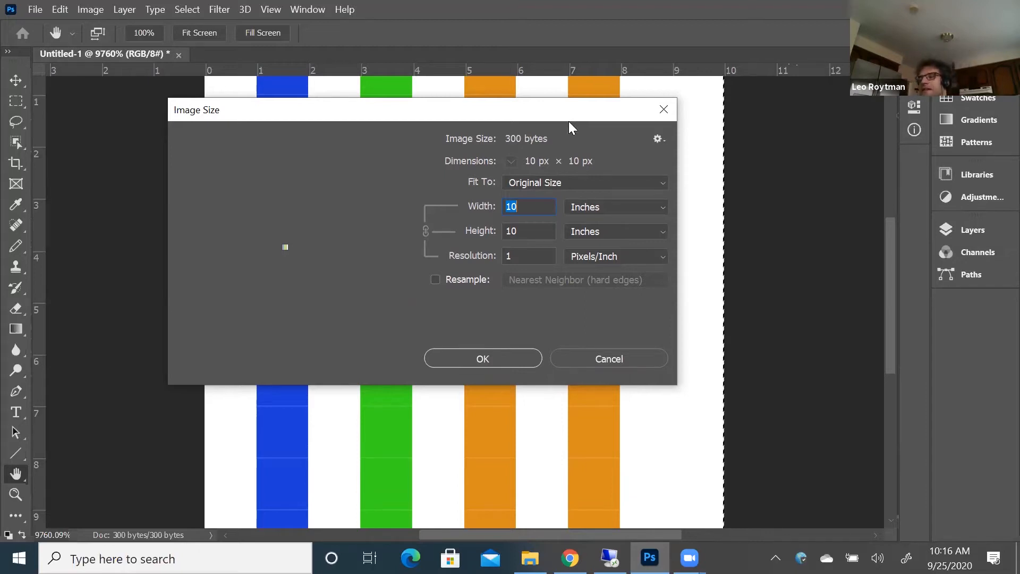
pyautogui.click(548, 257)
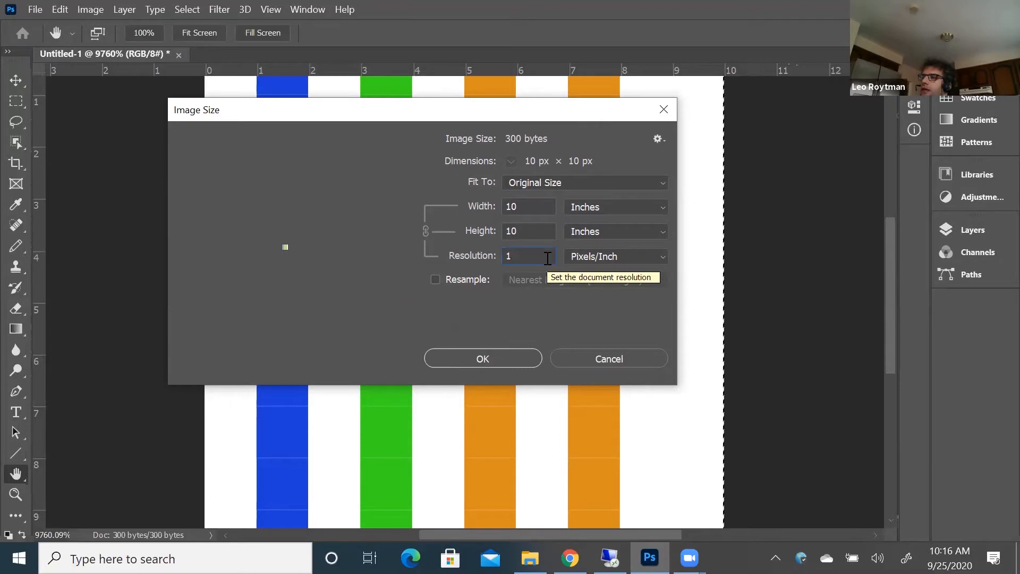
pyautogui.click(434, 280)
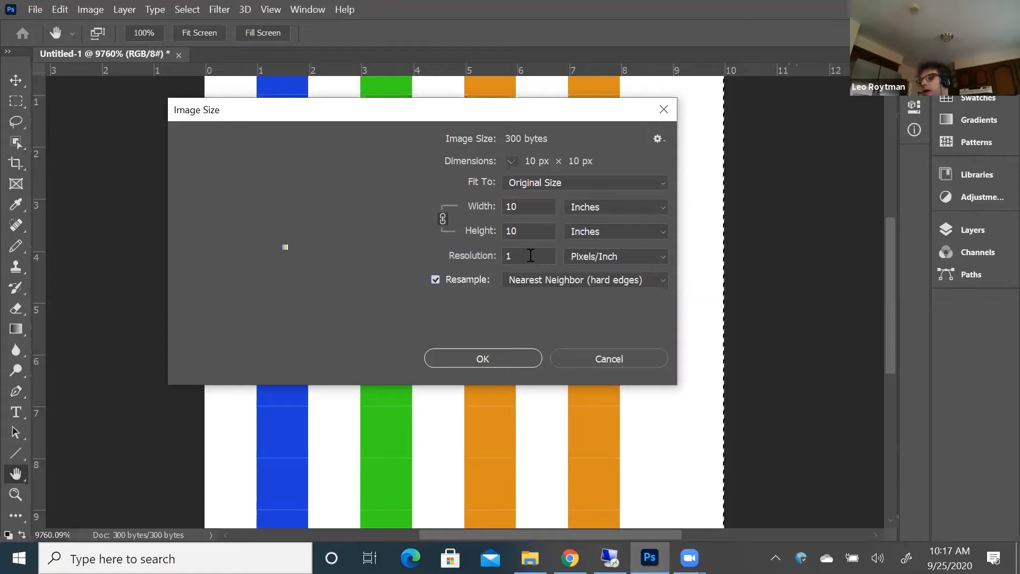
pyautogui.click(538, 254)
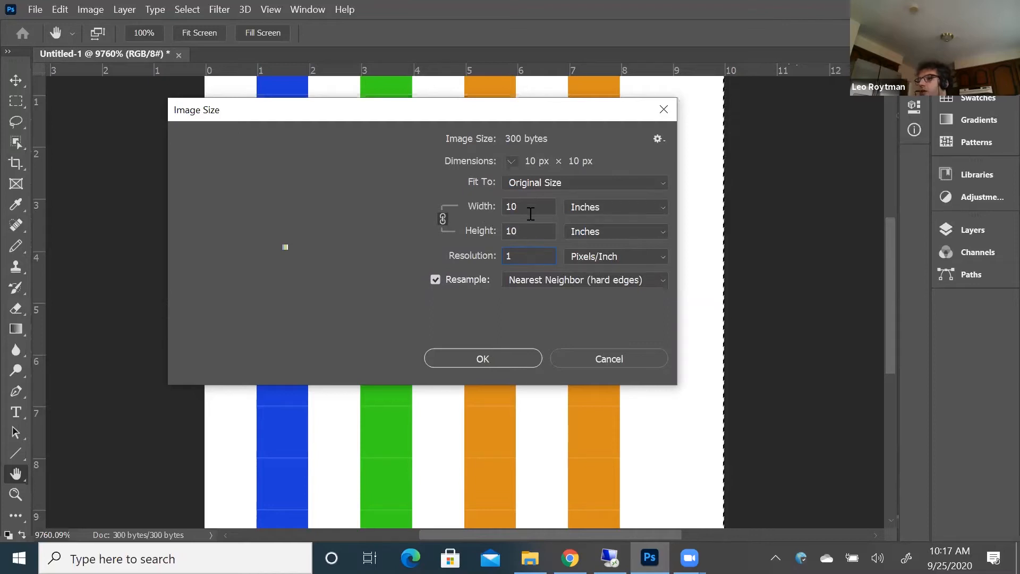
pyautogui.moveTo(530, 259); pyautogui.dragTo(486, 256)
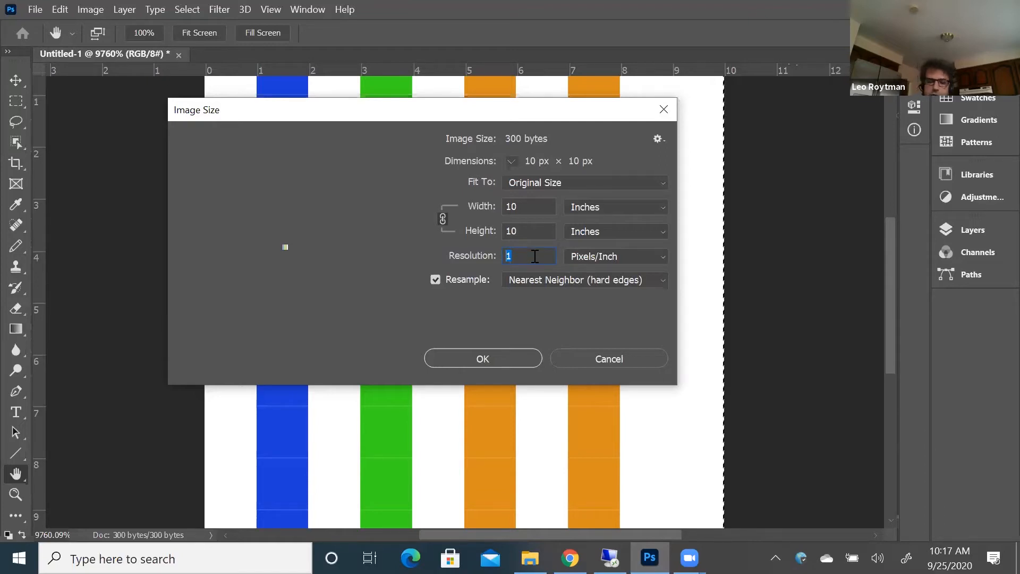
pyautogui.write('72')
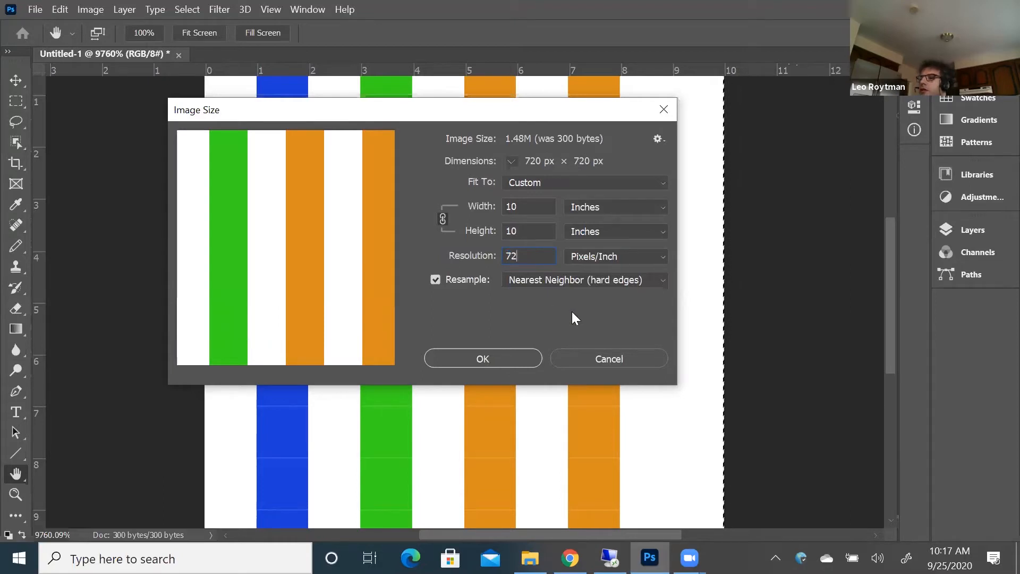
pyautogui.click(497, 358)
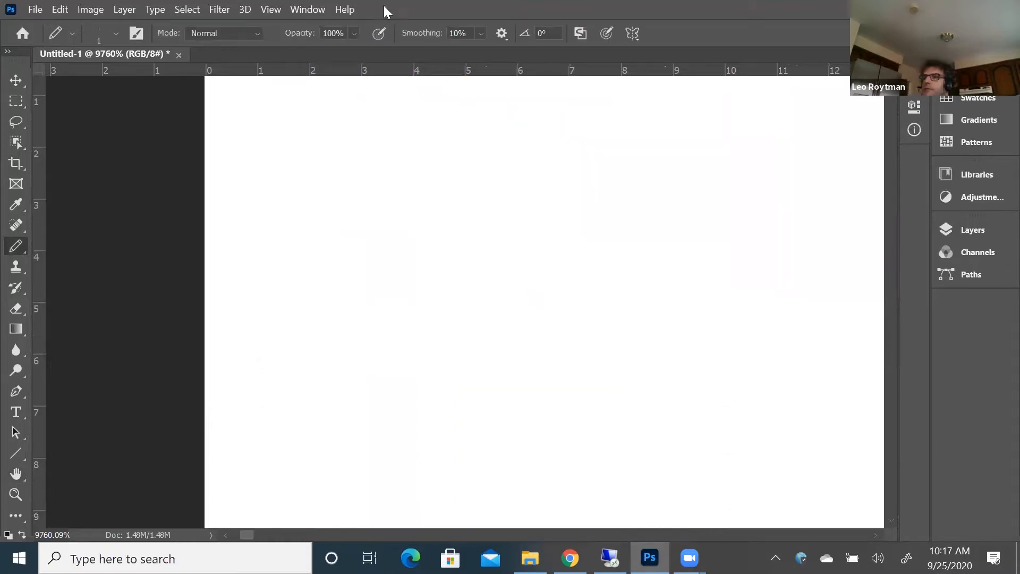
# View the resampled image at 100%, and examine the edges of the blue and green stripes up close at 400%
pyautogui.click(271, 10)
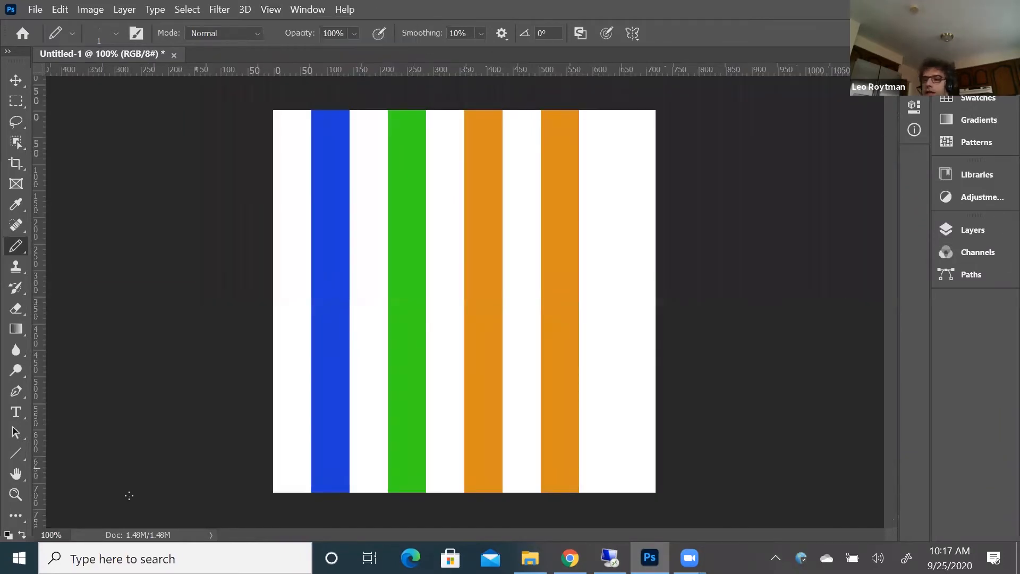
pyautogui.click(20, 489)
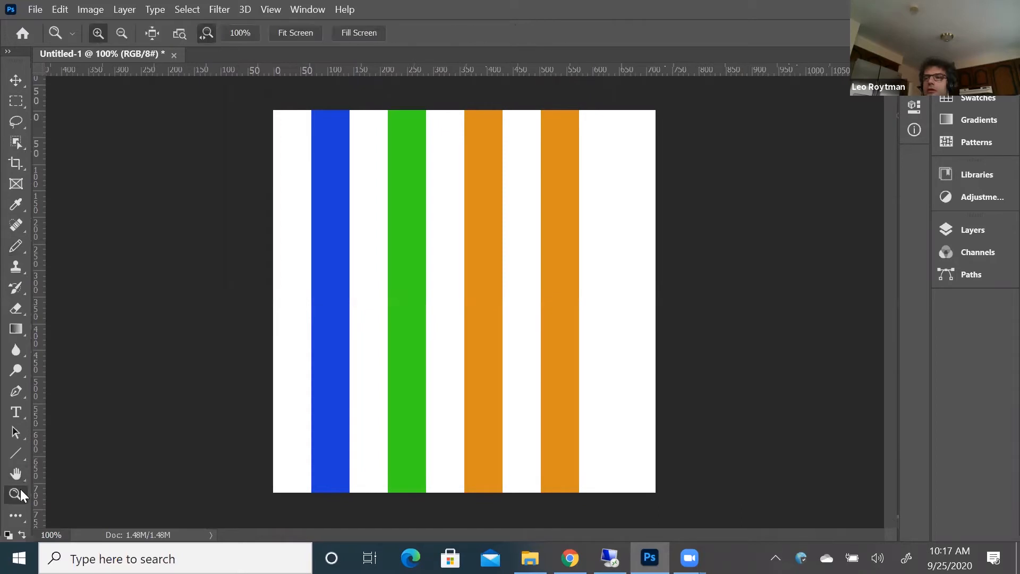
pyautogui.click(308, 112)
pyautogui.click(330, 115)
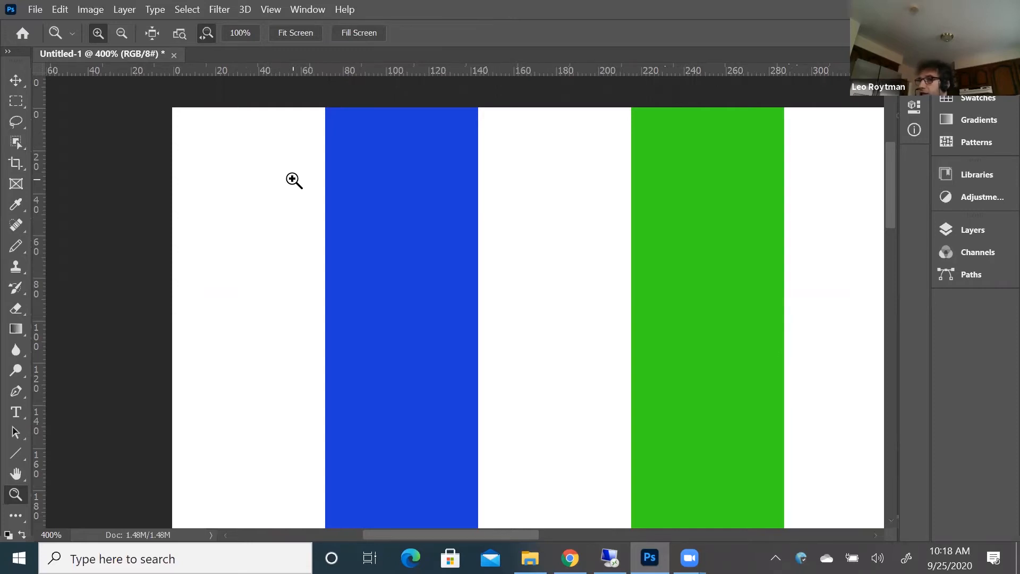
# Undo the resampling of the striped image to 72 pixels/inch
pyautogui.click(89, 9)
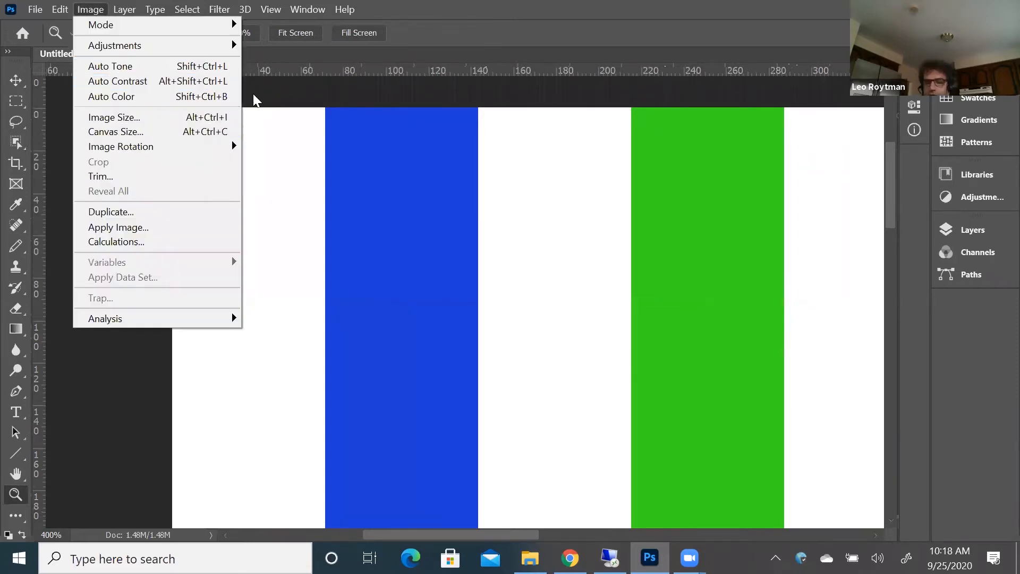
pyautogui.click(391, 95)
pyautogui.hotkey('ctrl', 'z')
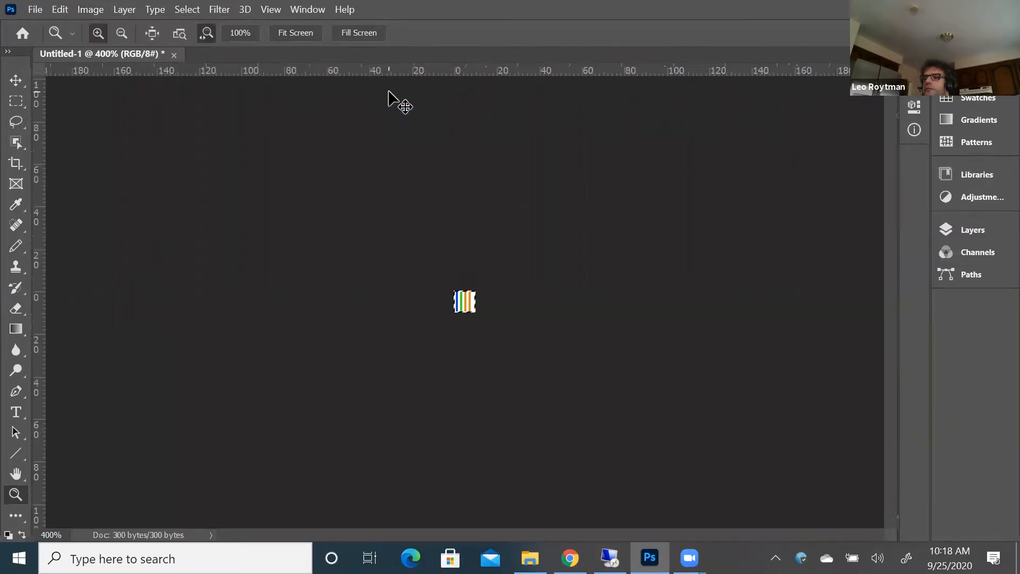
# Clear the selection around the tiny striped image and enlarge the view to 12800%
pyautogui.click(16, 101)
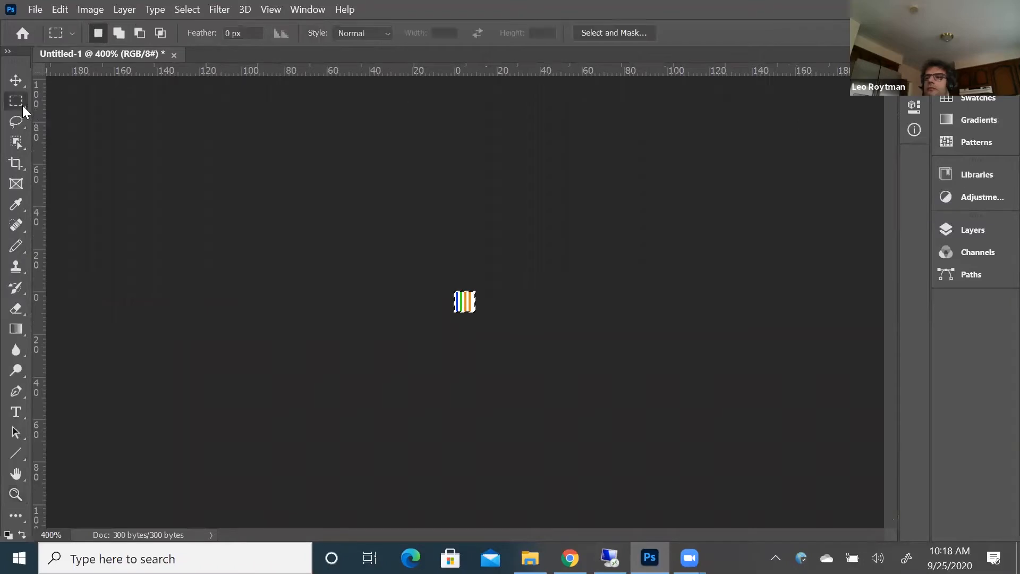
pyautogui.click(461, 310)
pyautogui.click(18, 494)
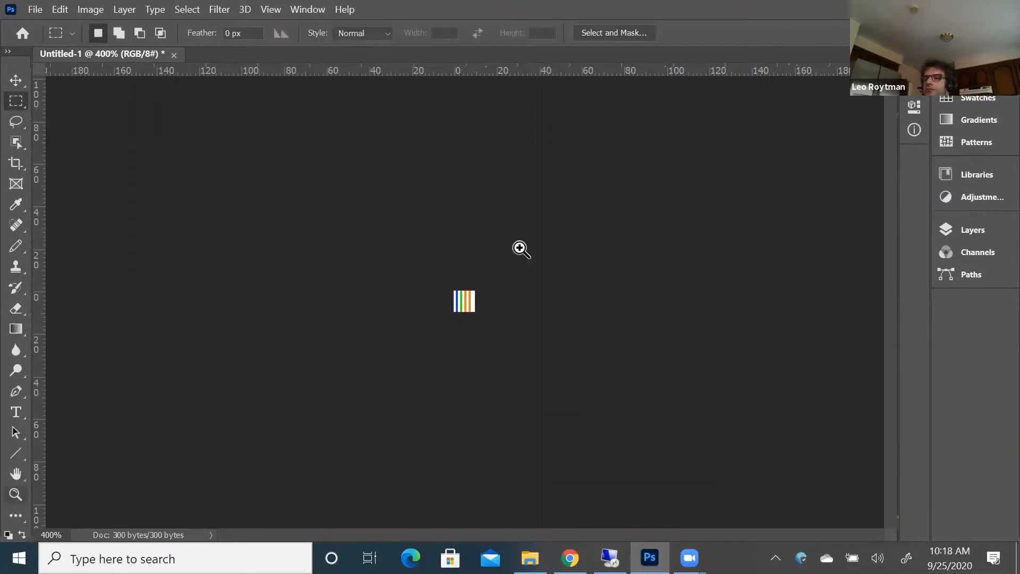
pyautogui.click(469, 299)
pyautogui.click(469, 299)
pyautogui.click(468, 299)
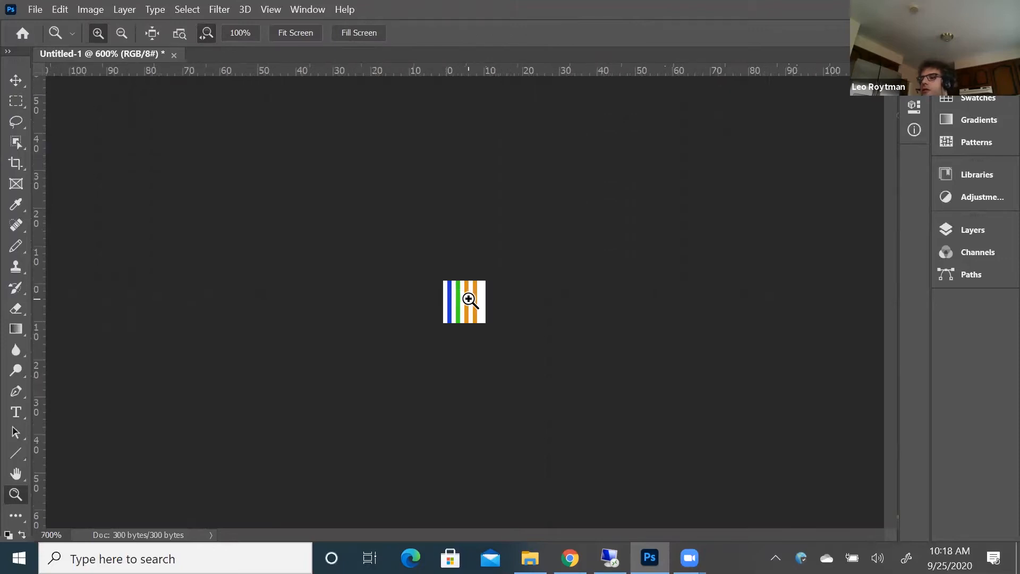
pyautogui.click(469, 299)
pyautogui.click(468, 299)
pyautogui.click(469, 299)
pyautogui.click(468, 299)
pyautogui.click(469, 299)
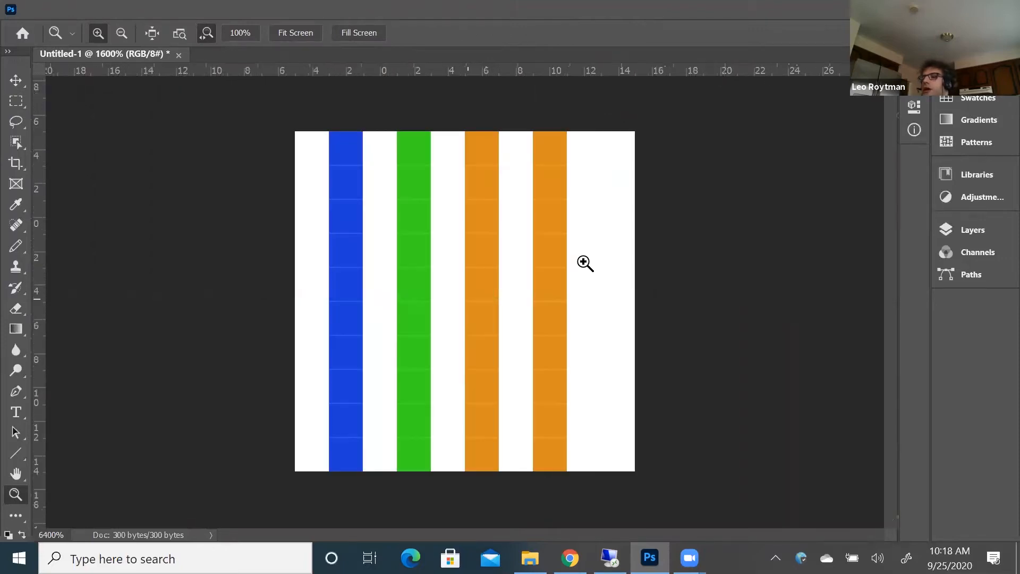
pyautogui.press('alt')
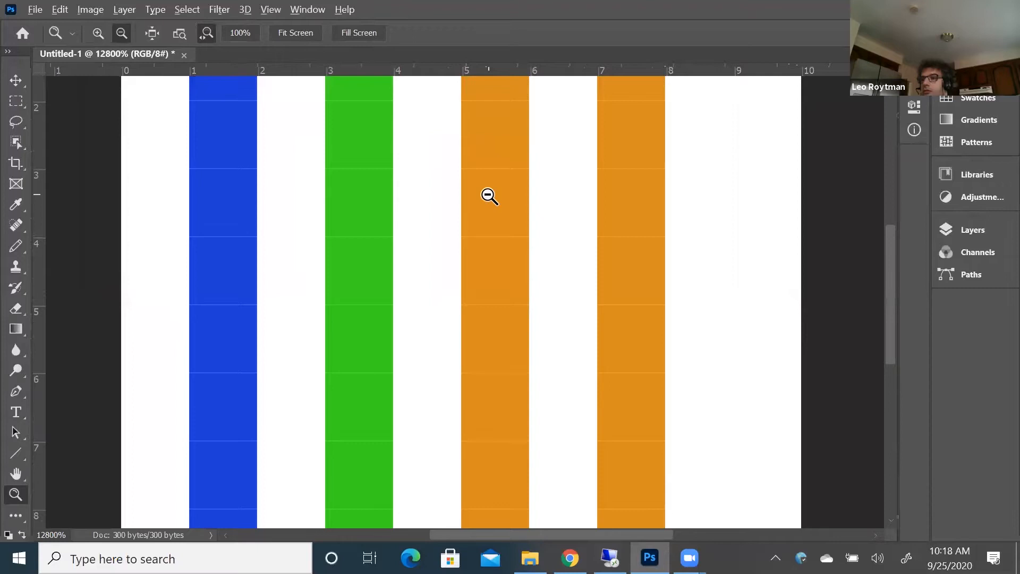
# Set the striped image's width to 9 pixels in the Image Size settings, using pixels as the unit
pyautogui.keyDown('alt'); pyautogui.click(489, 197); pyautogui.keyUp('alt')
pyautogui.click(100, 9)
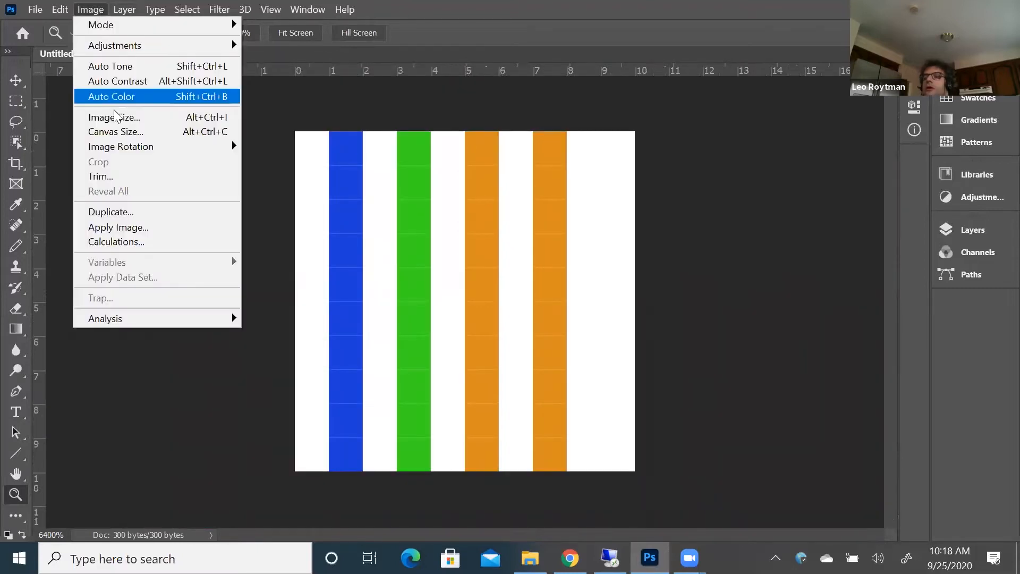
pyautogui.click(122, 118)
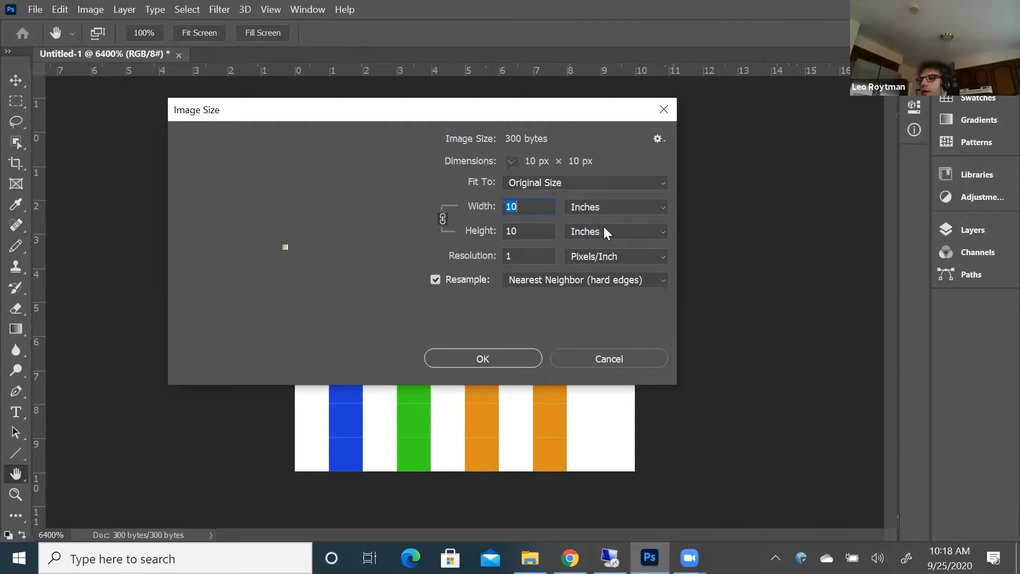
pyautogui.click(618, 206)
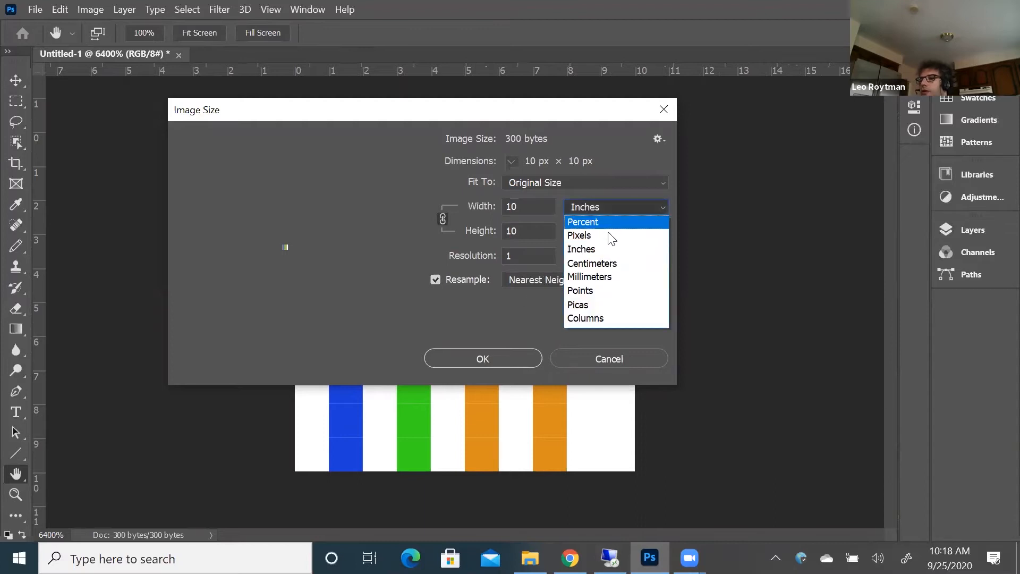
pyautogui.click(608, 232)
pyautogui.moveTo(529, 206); pyautogui.dragTo(498, 207)
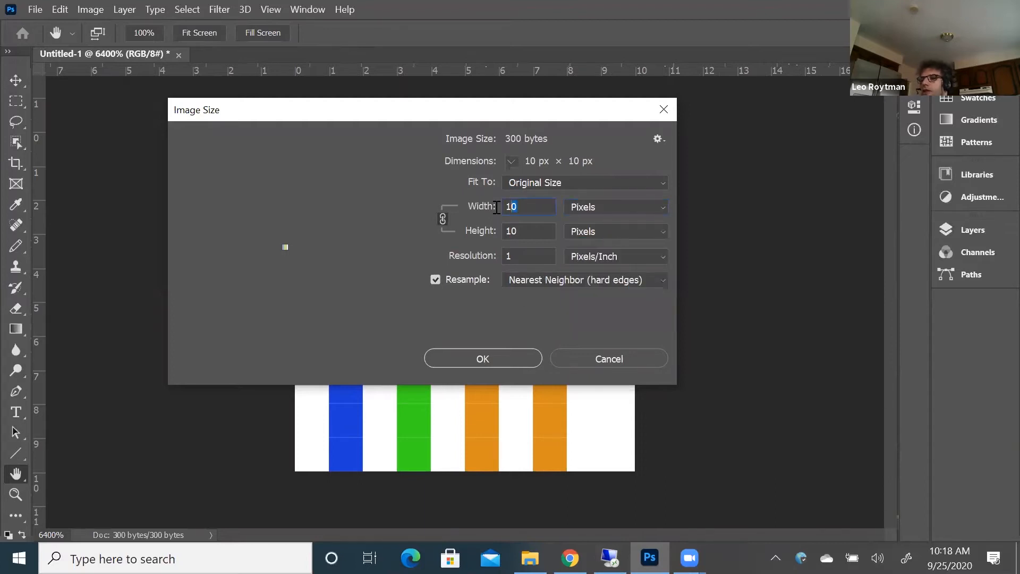
pyautogui.write('9')
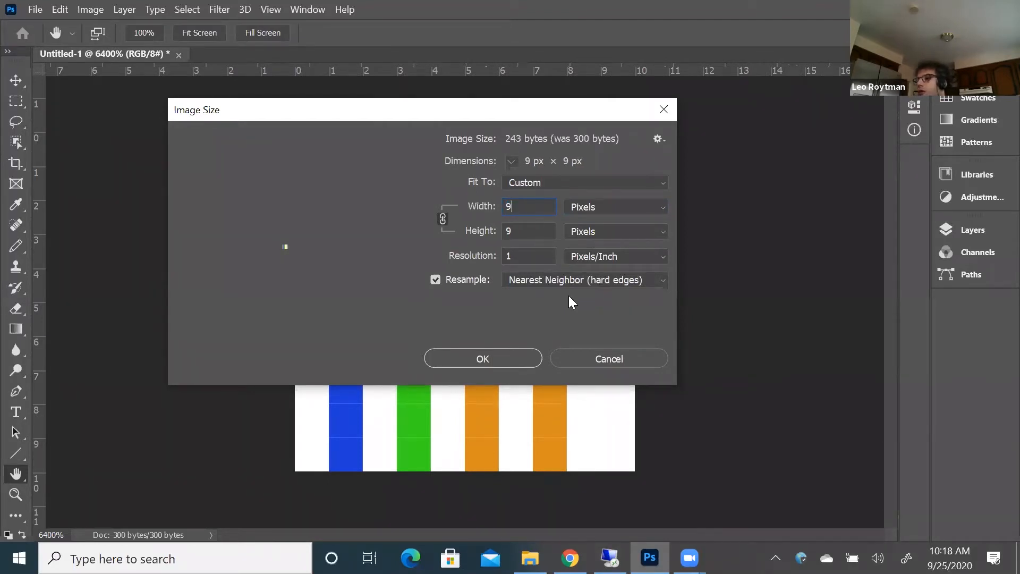
# Try the reduction to 9 pixels with Automatic resampling, and undo it
pyautogui.click(605, 279)
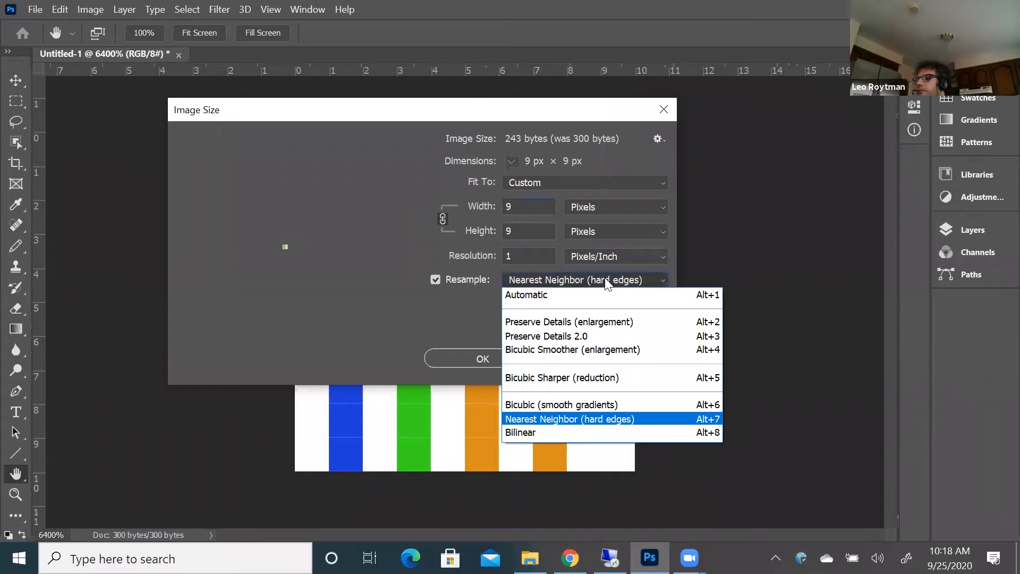
pyautogui.click(605, 280)
pyautogui.click(605, 280)
pyautogui.click(602, 294)
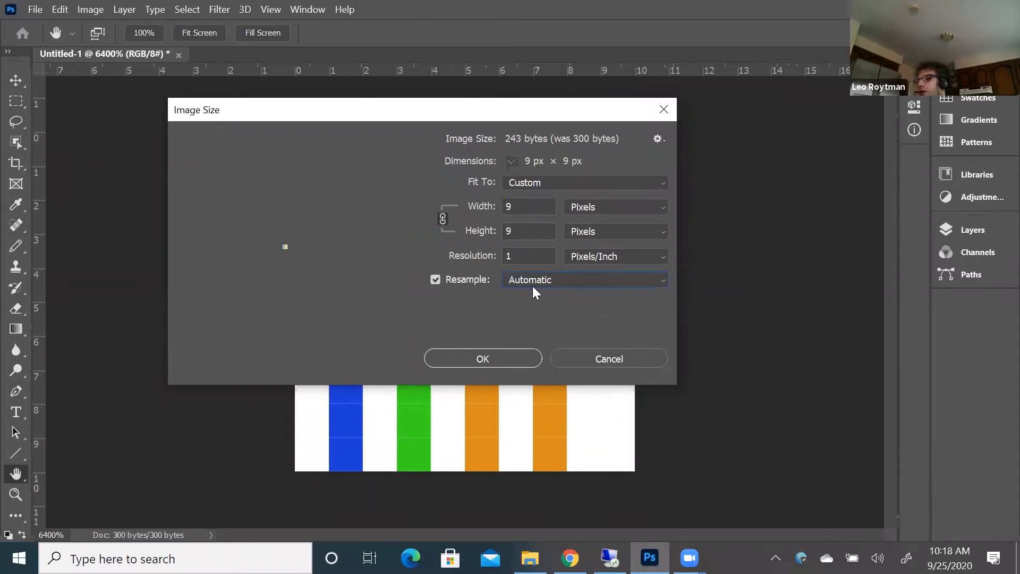
pyautogui.click(514, 358)
pyautogui.press('z')
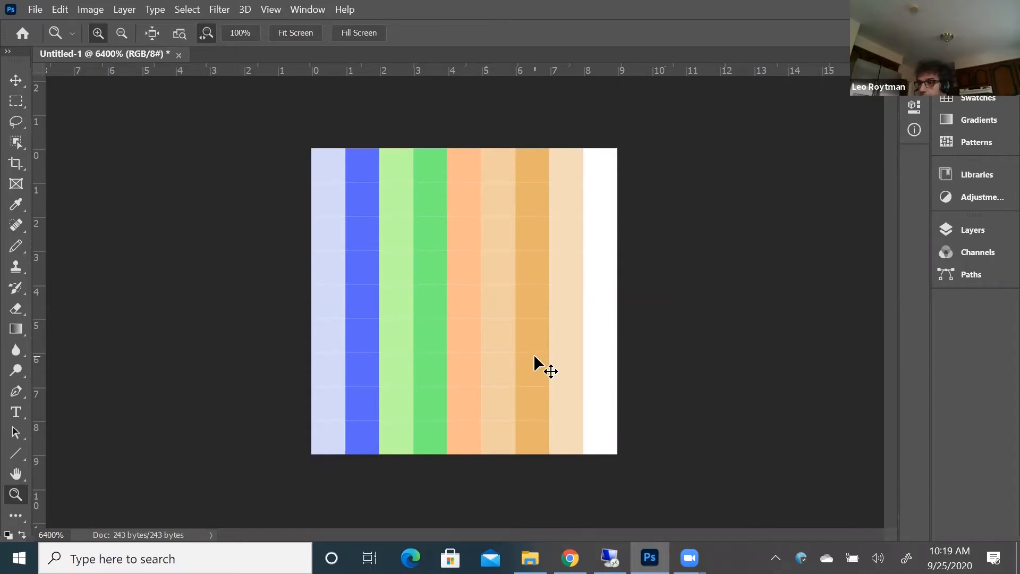
pyautogui.hotkey('ctrl', 'z')
# Try reducing the striped image to 9 pixels wide with Bicubic (smooth gradients) resampling
pyautogui.click(97, 10)
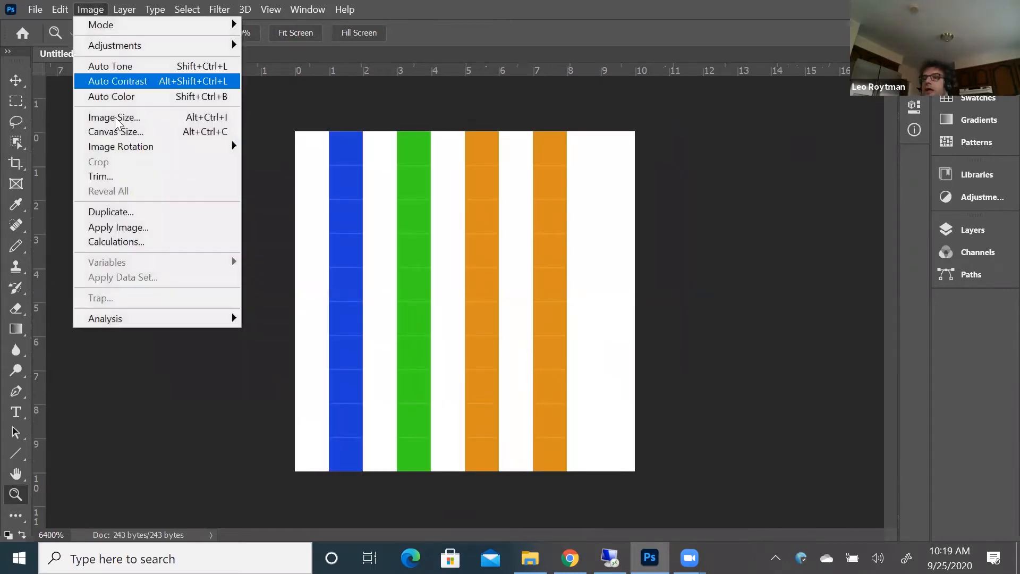
pyautogui.click(116, 118)
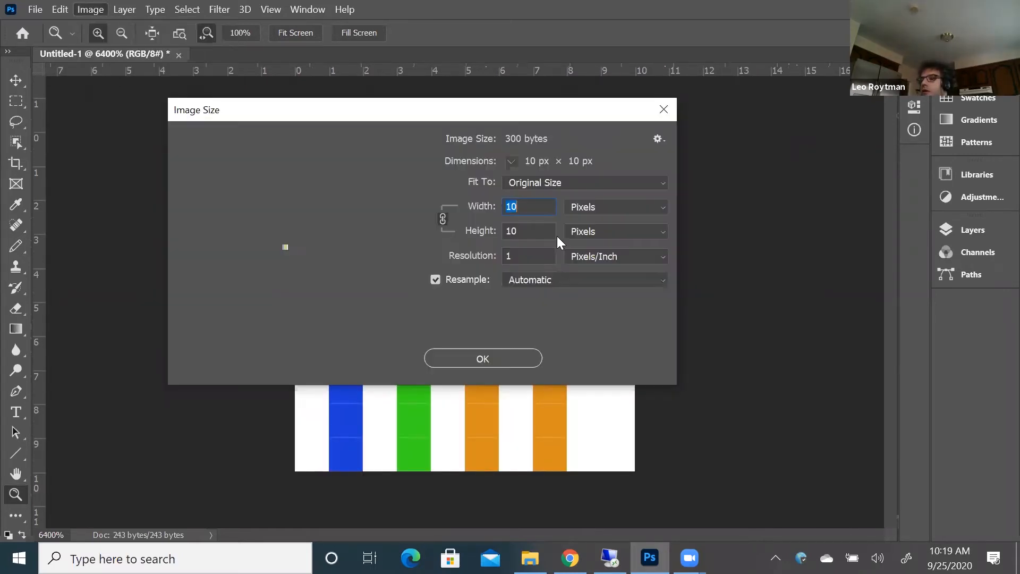
pyautogui.click(566, 276)
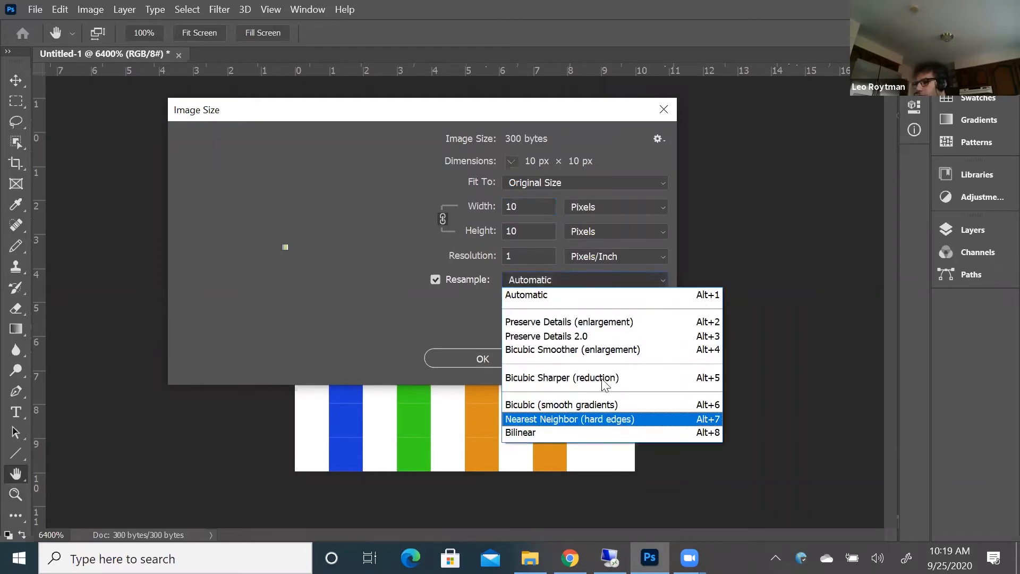
pyautogui.click(538, 209)
pyautogui.moveTo(535, 207); pyautogui.dragTo(495, 203)
pyautogui.write('9')
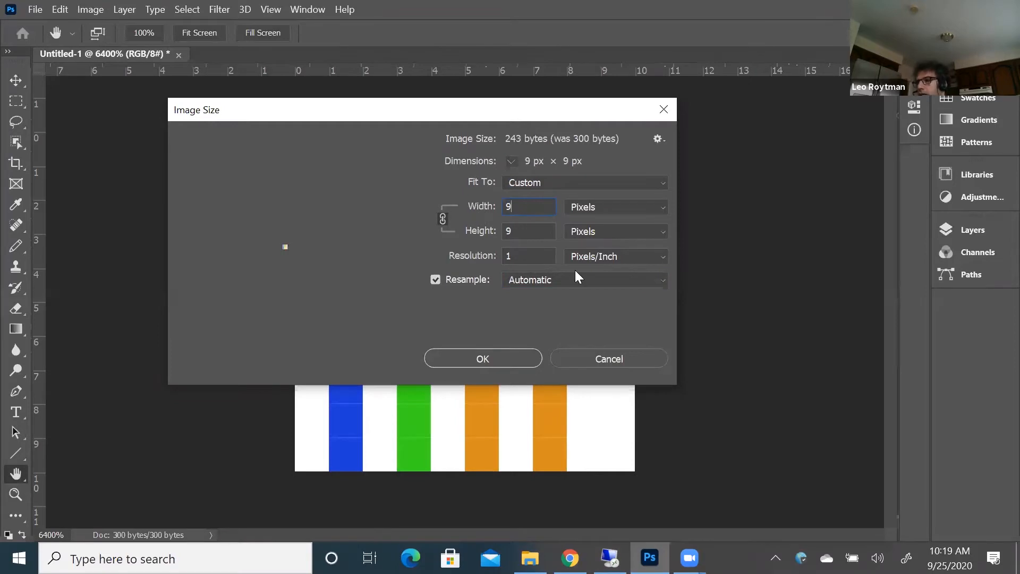
pyautogui.click(578, 279)
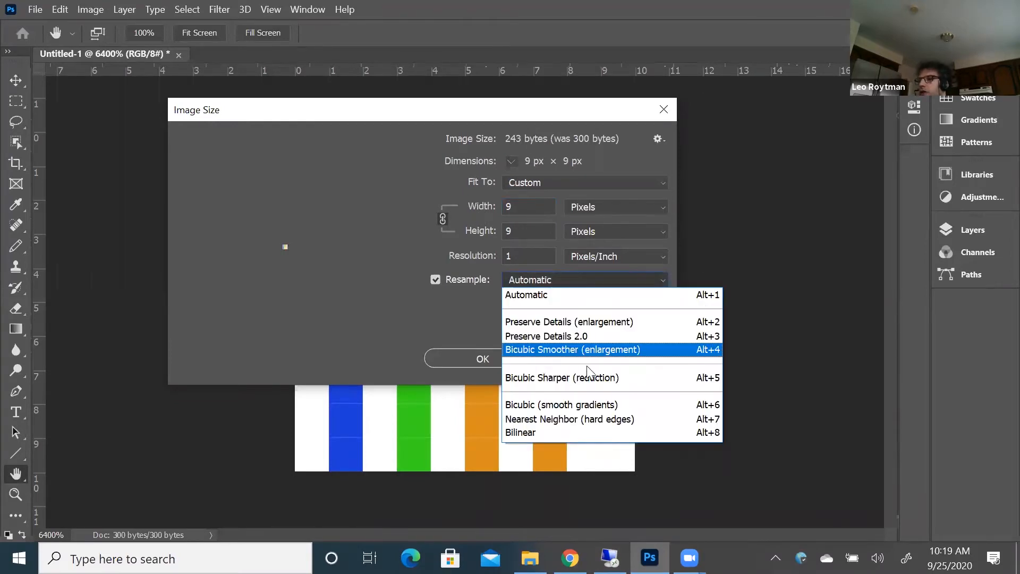
pyautogui.click(598, 399)
pyautogui.click(530, 362)
pyautogui.press('z')
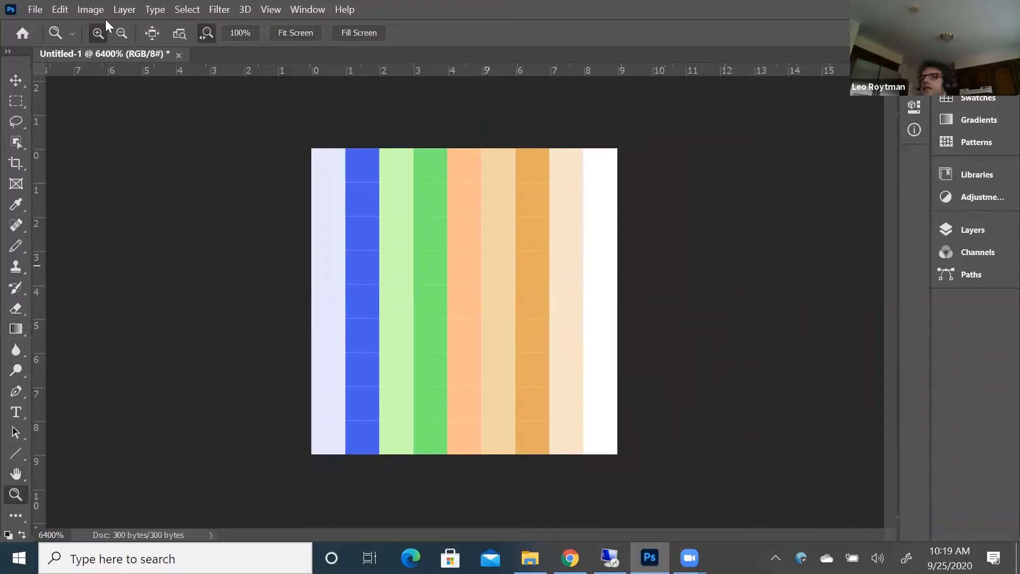
# Undo the Bicubic reduction of the striped image
pyautogui.click(90, 10)
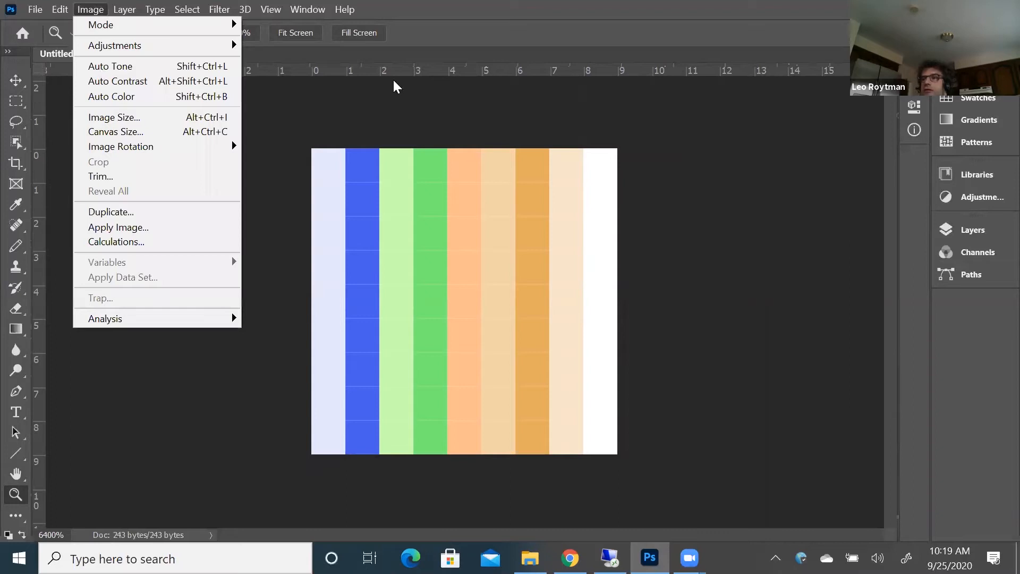
pyautogui.click(400, 106)
pyautogui.hotkey('ctrl', 'z')
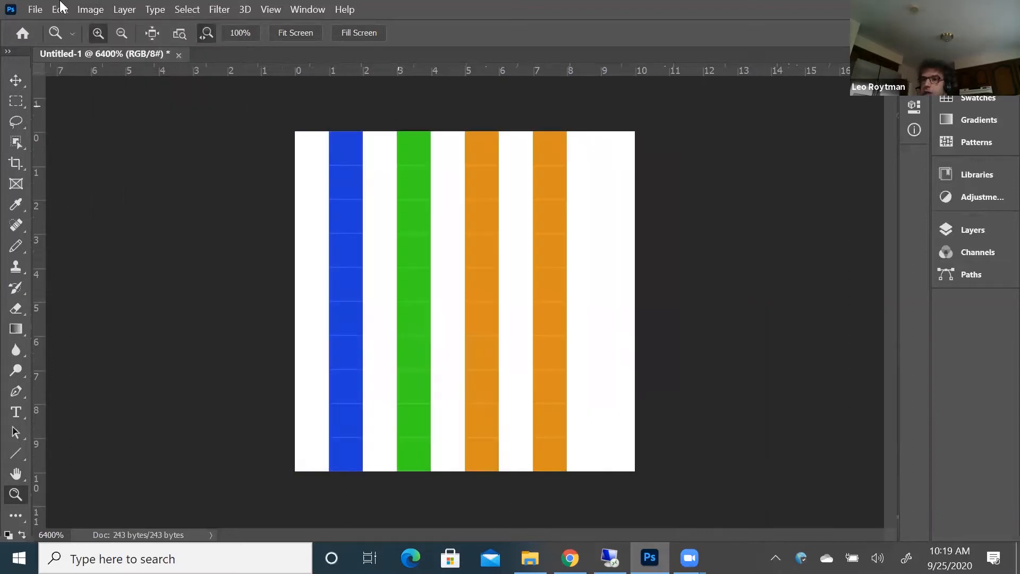
# Set the Image Size resampling method to Nearest Neighbor (hard edges), keeping the image at 10 × 10 pixels
pyautogui.click(95, 10)
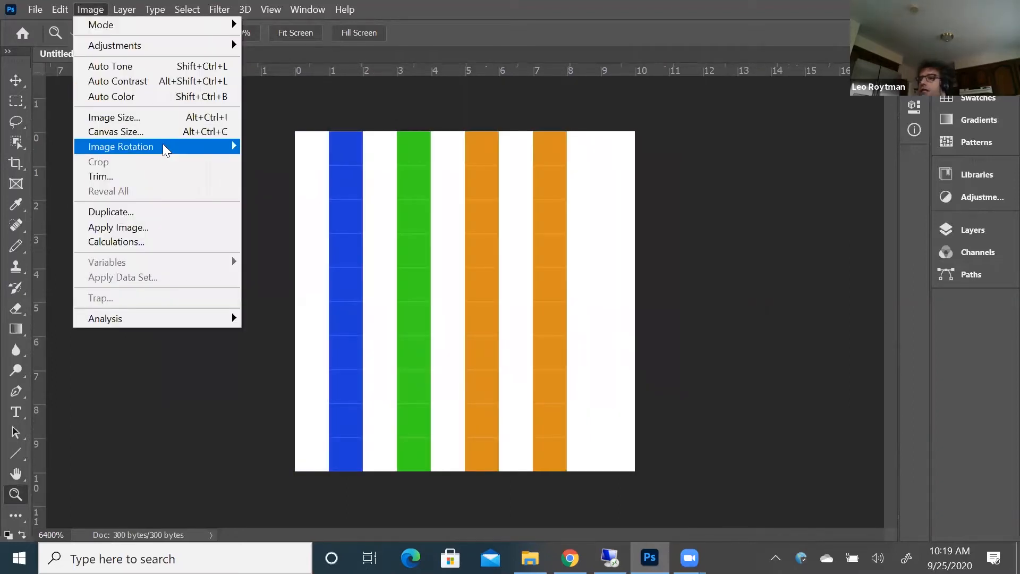
pyautogui.click(179, 122)
pyautogui.click(539, 279)
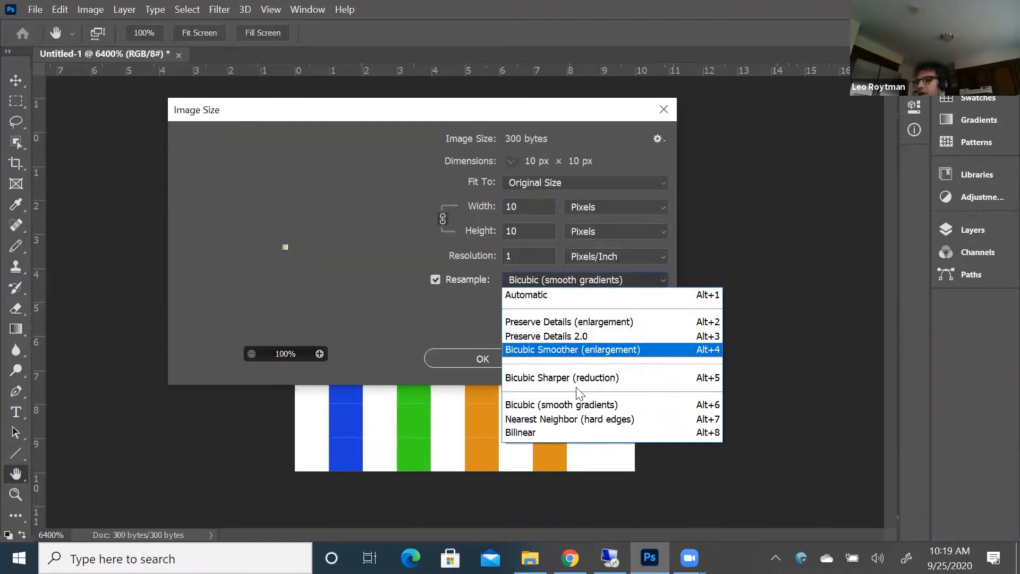
pyautogui.click(577, 417)
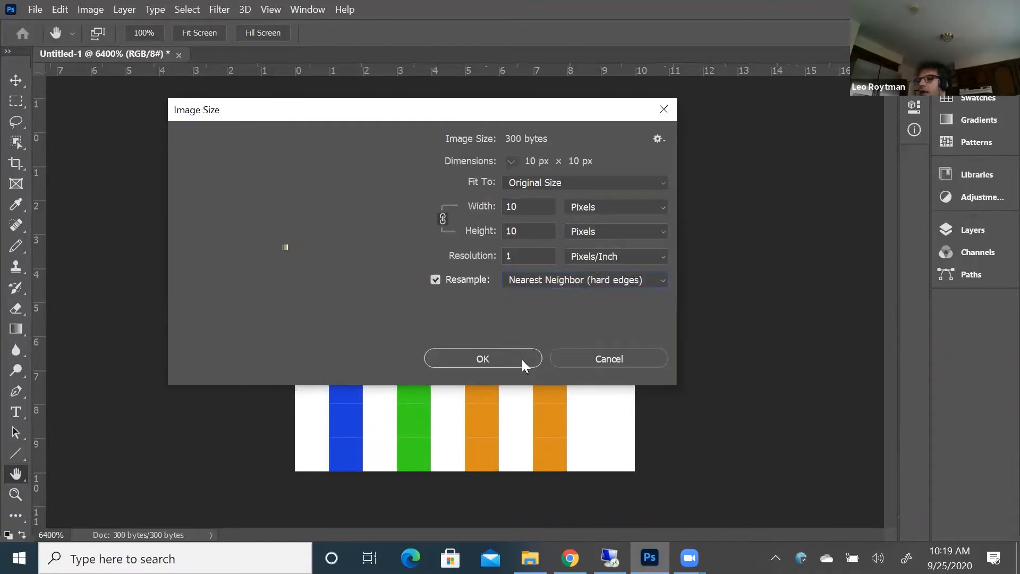
pyautogui.click(521, 359)
pyautogui.press('z')
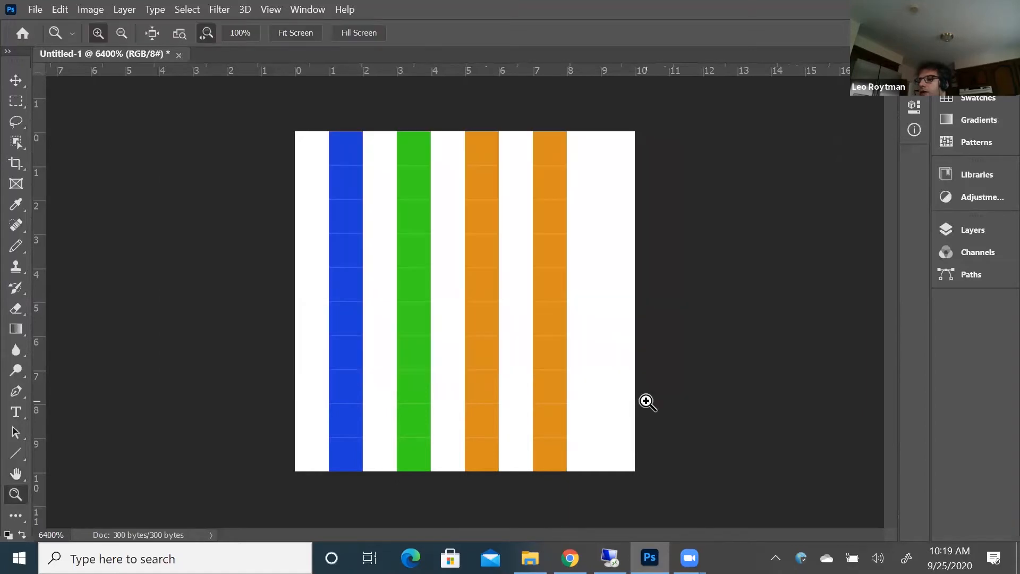
# Try reducing the striped image to 9 pixels wide with Nearest Neighbor (hard edges), and undo it
pyautogui.click(90, 9)
pyautogui.click(104, 120)
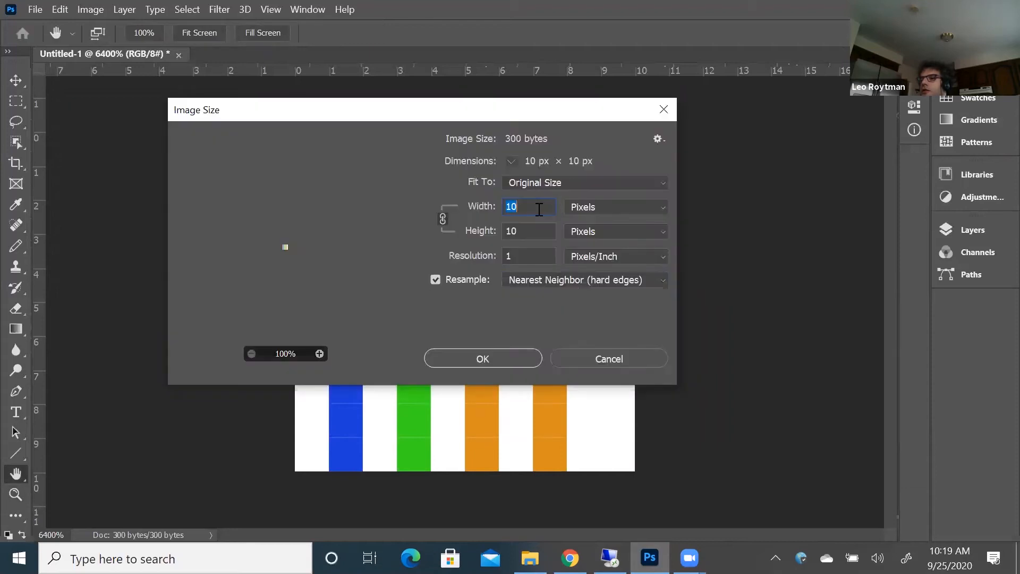
pyautogui.write('9')
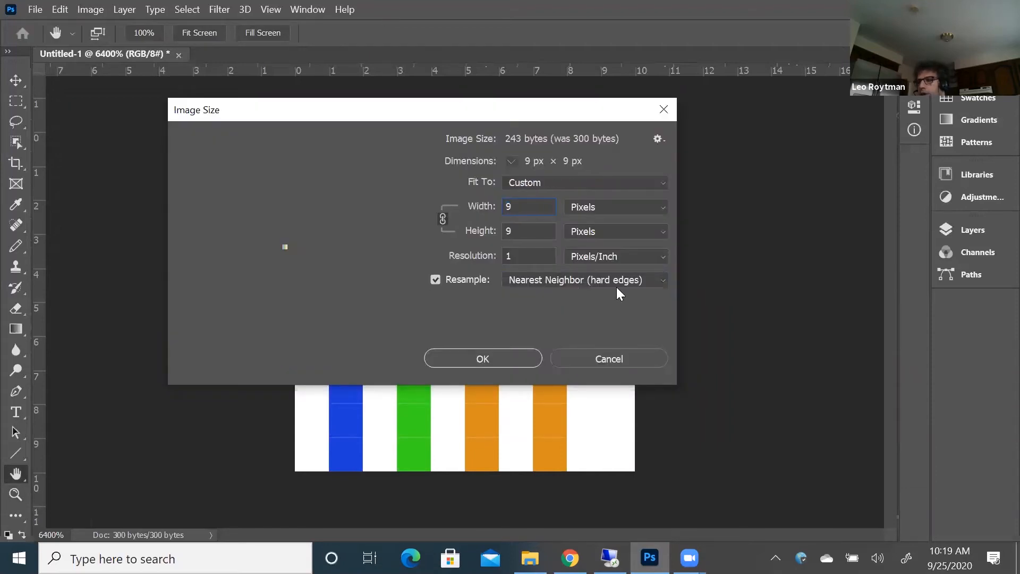
pyautogui.click(520, 351)
pyautogui.press('z')
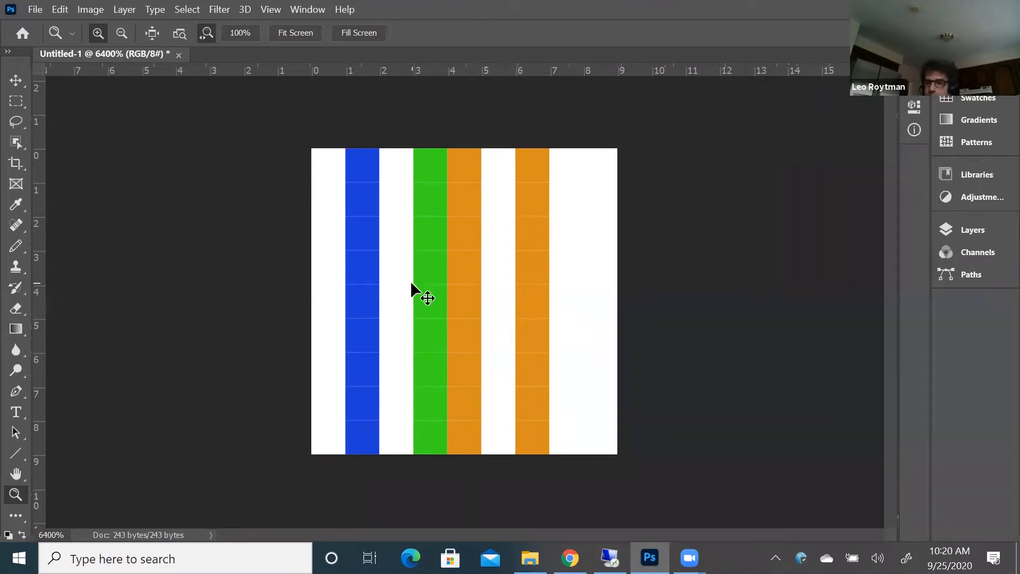
pyautogui.hotkey('ctrl', 'z')
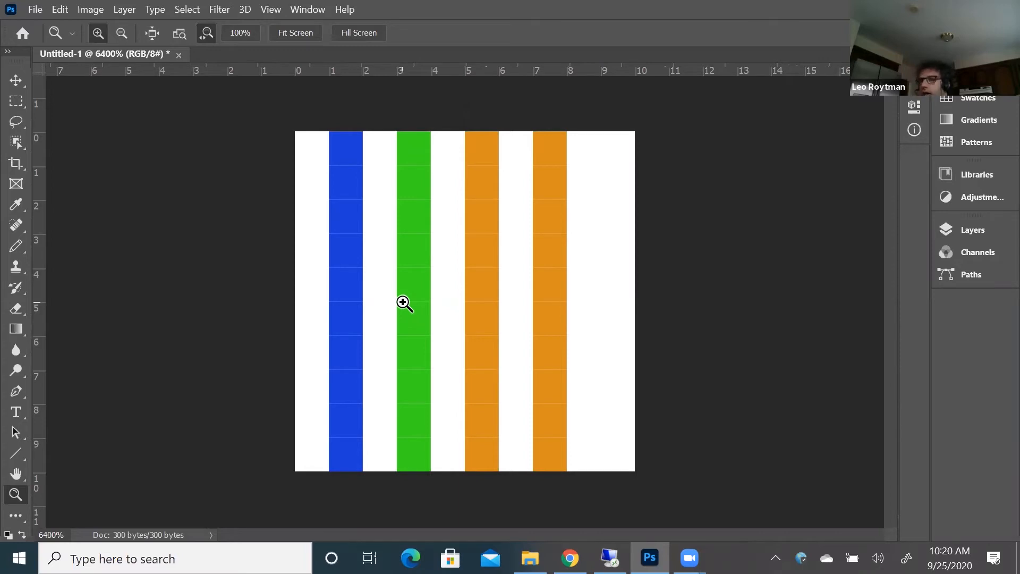
# Select the entire striped image with a rectangular marquee
pyautogui.click(15, 104)
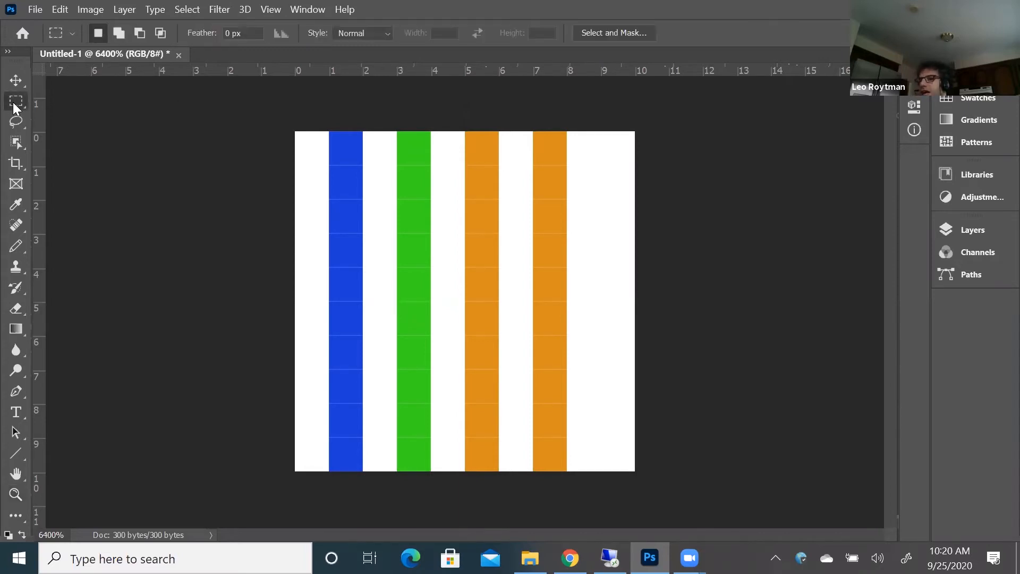
pyautogui.moveTo(264, 109); pyautogui.dragTo(622, 443)
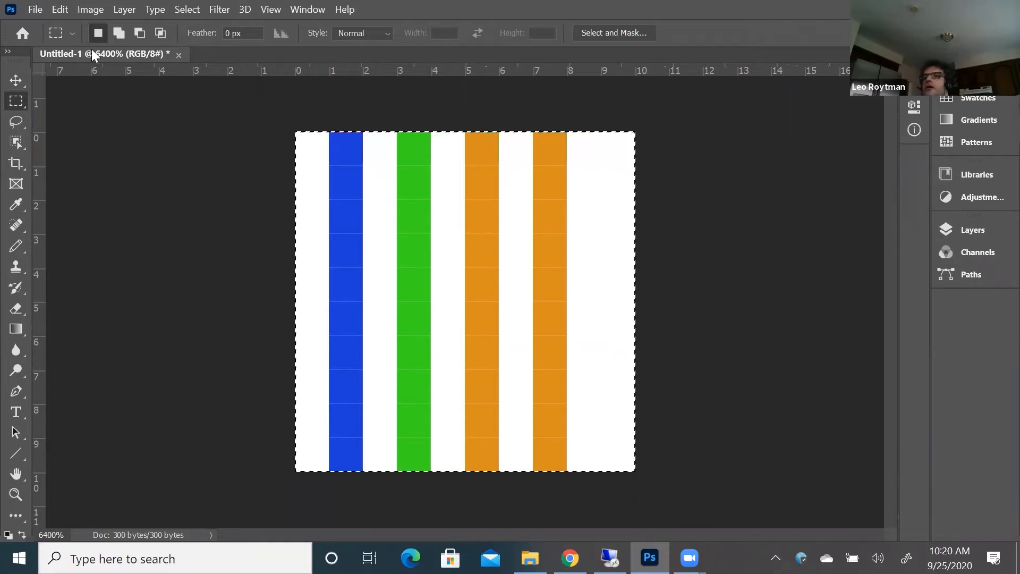
# Try rotating the selected stripes 90° clockwise, and undo the rotation
pyautogui.click(58, 9)
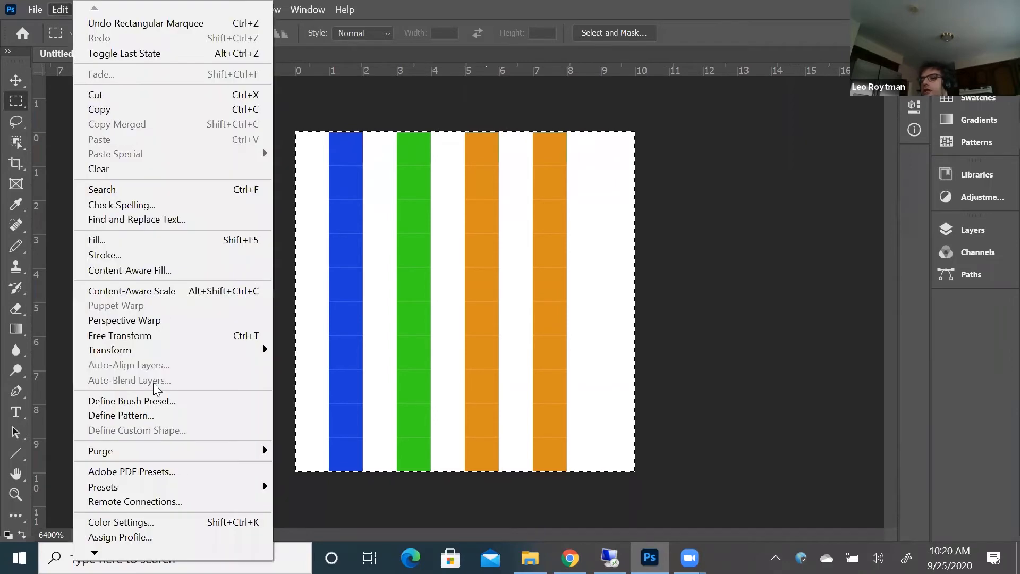
pyautogui.moveTo(181, 357)
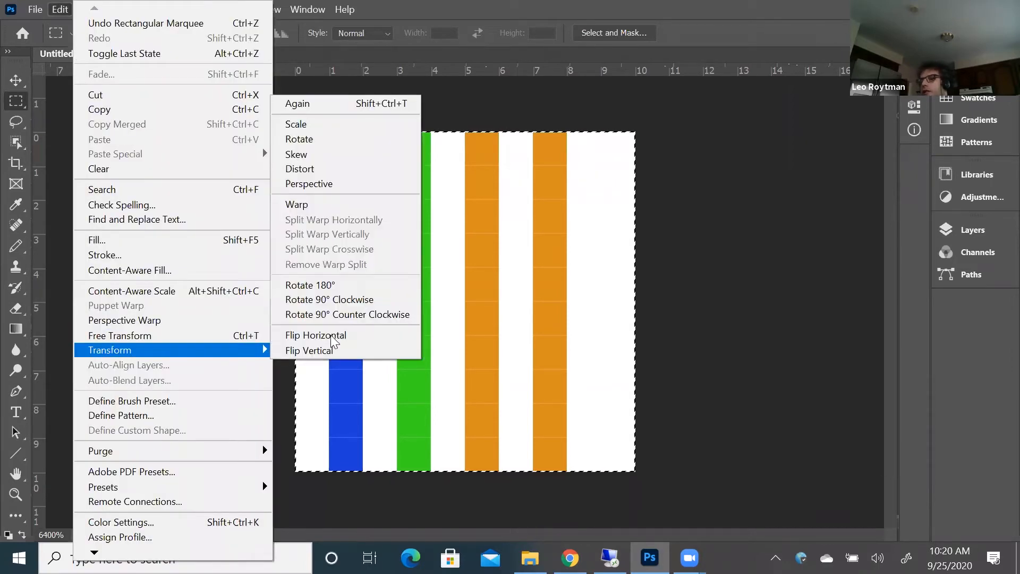
pyautogui.click(340, 300)
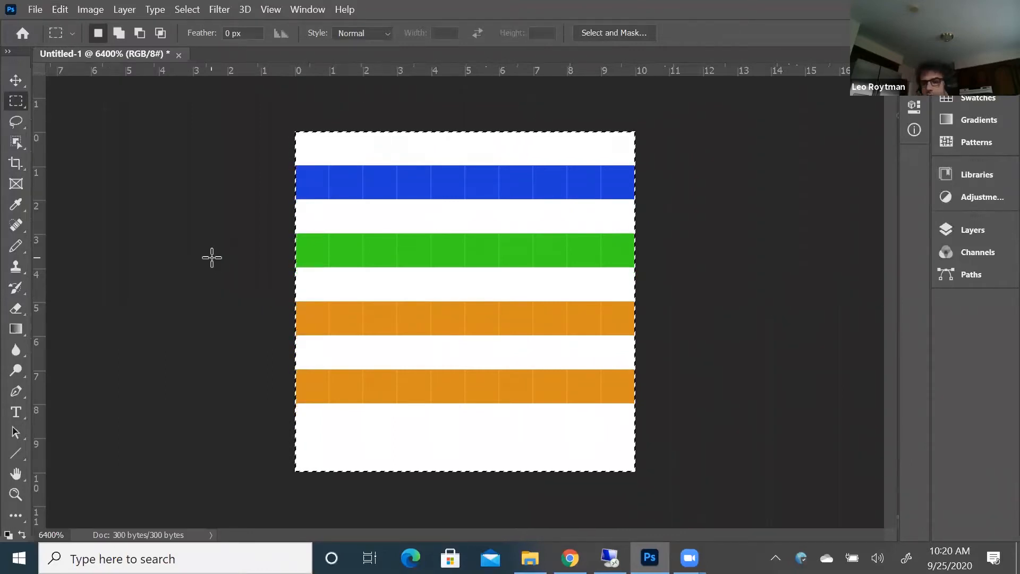
pyautogui.hotkey('ctrl', 'z')
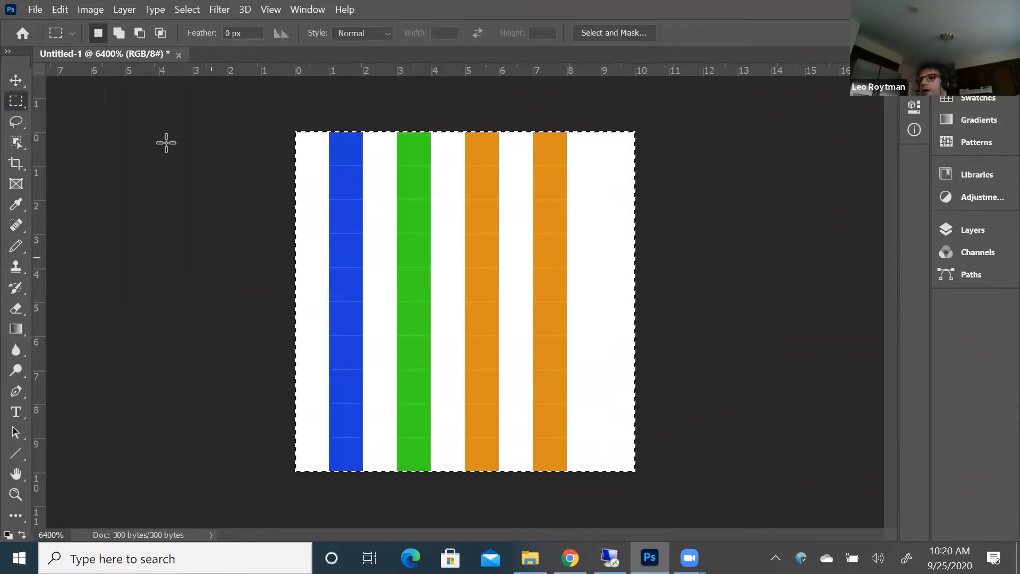
# Flip the selected striped image vertically with a Transform
pyautogui.click(61, 9)
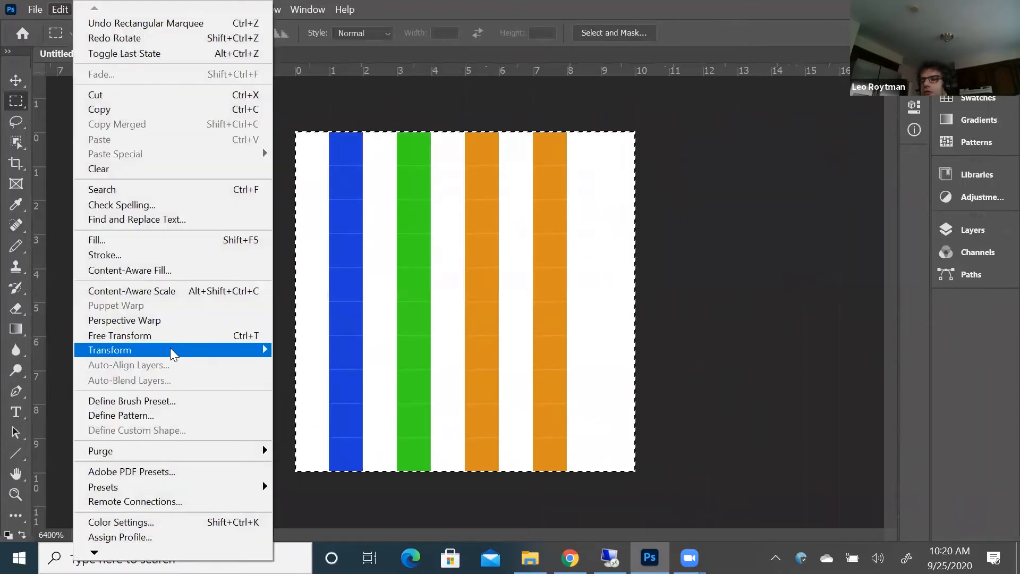
pyautogui.moveTo(172, 351)
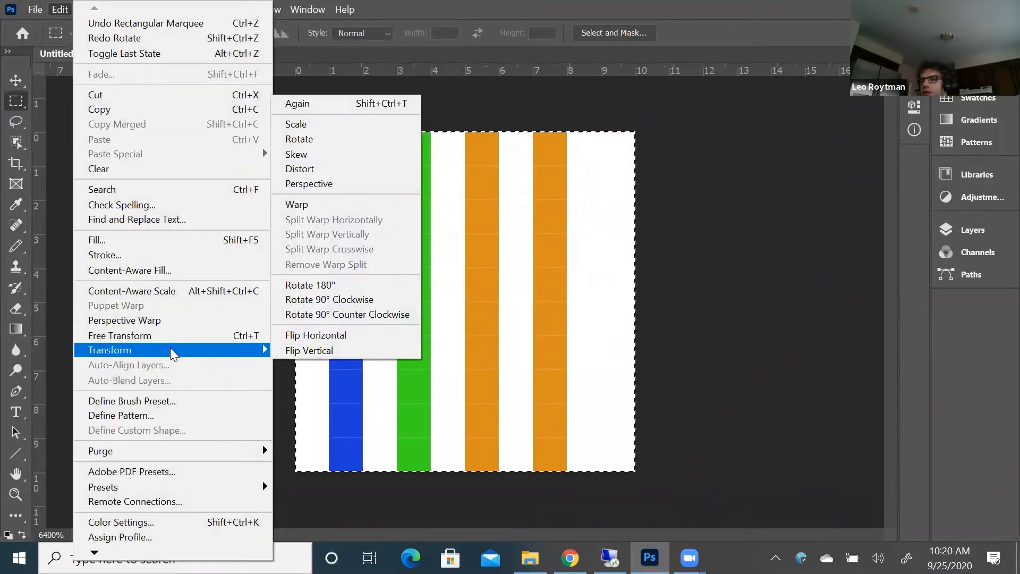
pyautogui.click(317, 351)
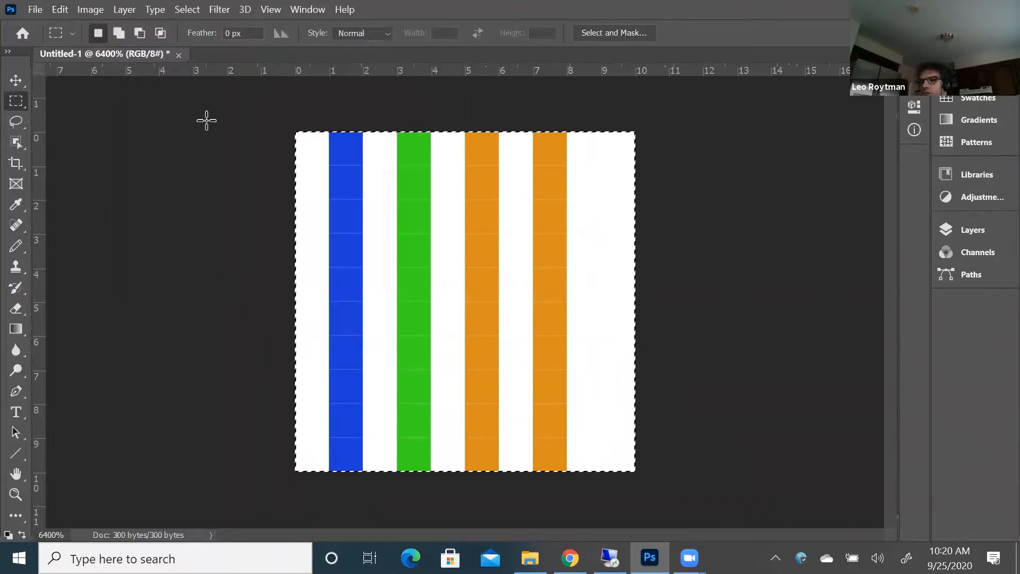
# Flip the selected striped image vertically once more, and mirror it horizontally with a Transform
pyautogui.click(67, 12)
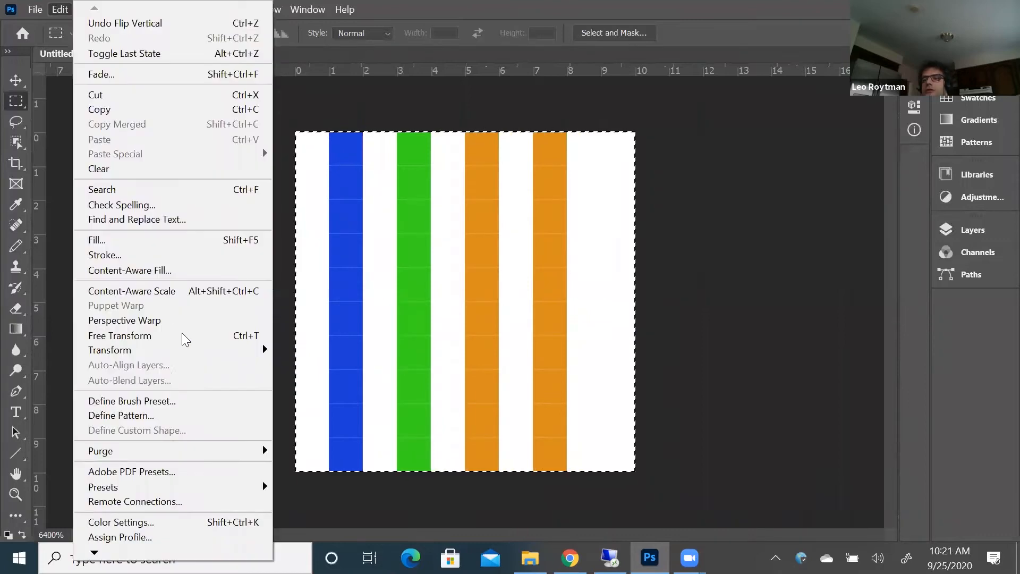
pyautogui.moveTo(266, 350)
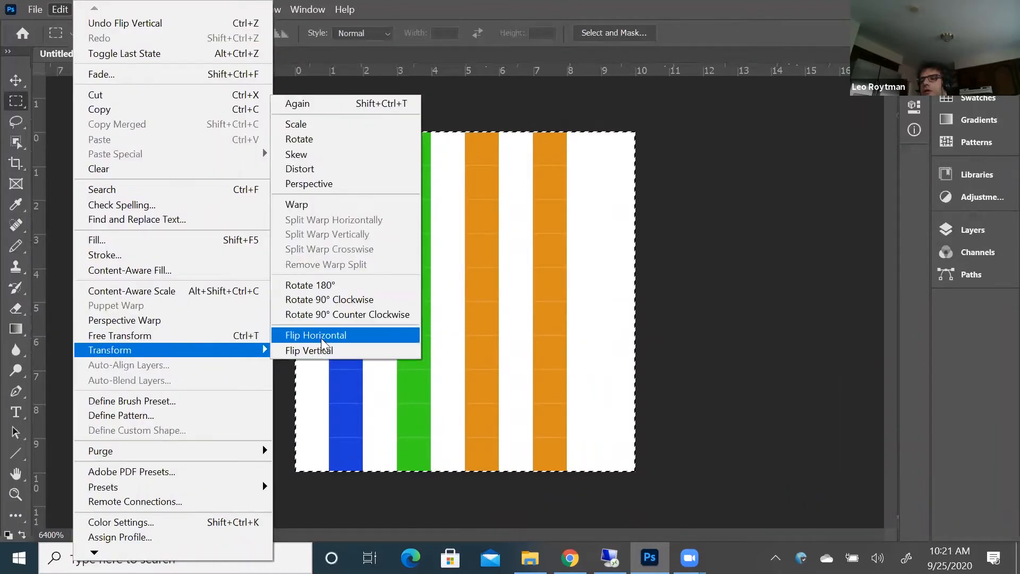
pyautogui.click(326, 351)
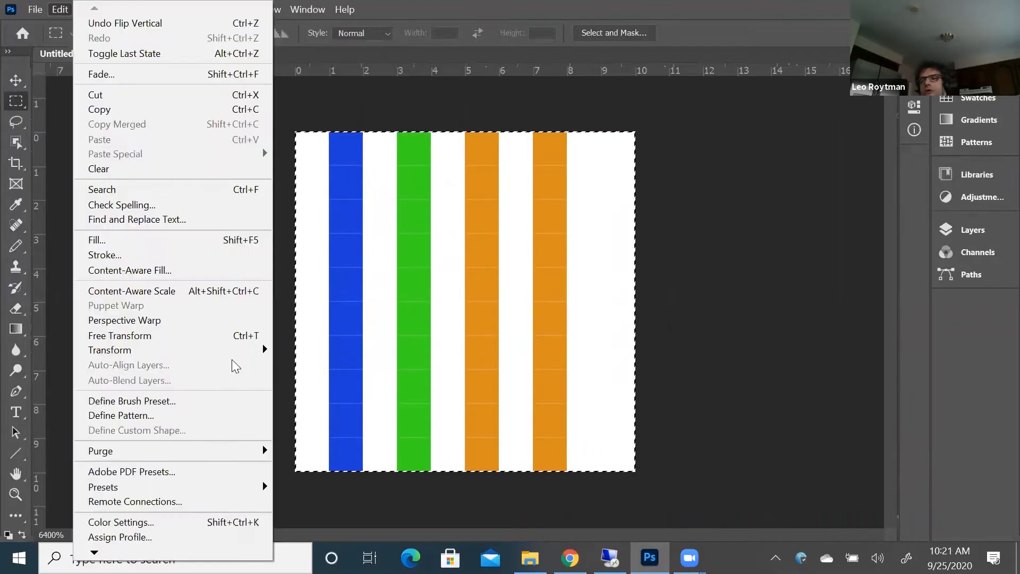
pyautogui.moveTo(237, 350)
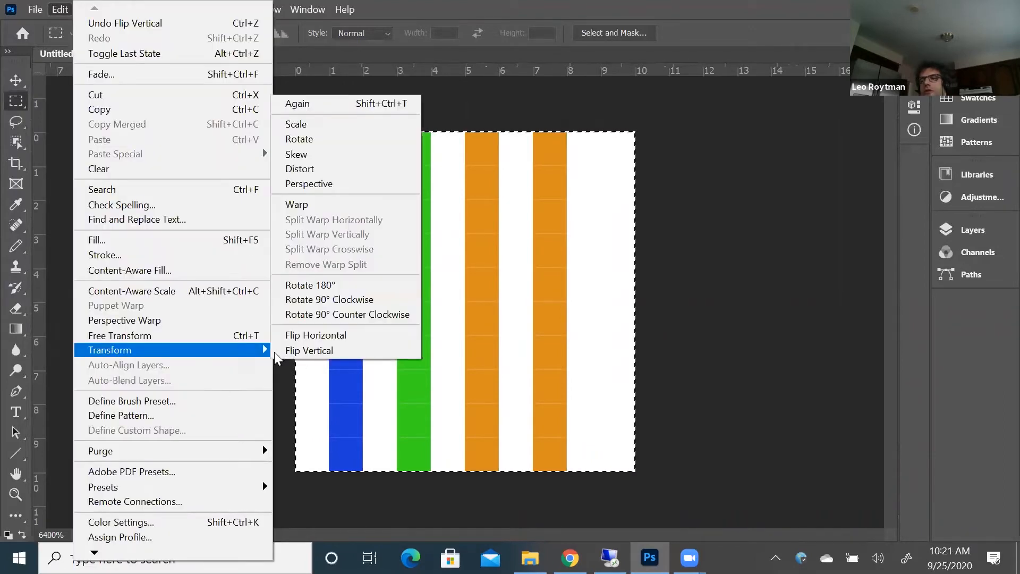
pyautogui.click(299, 334)
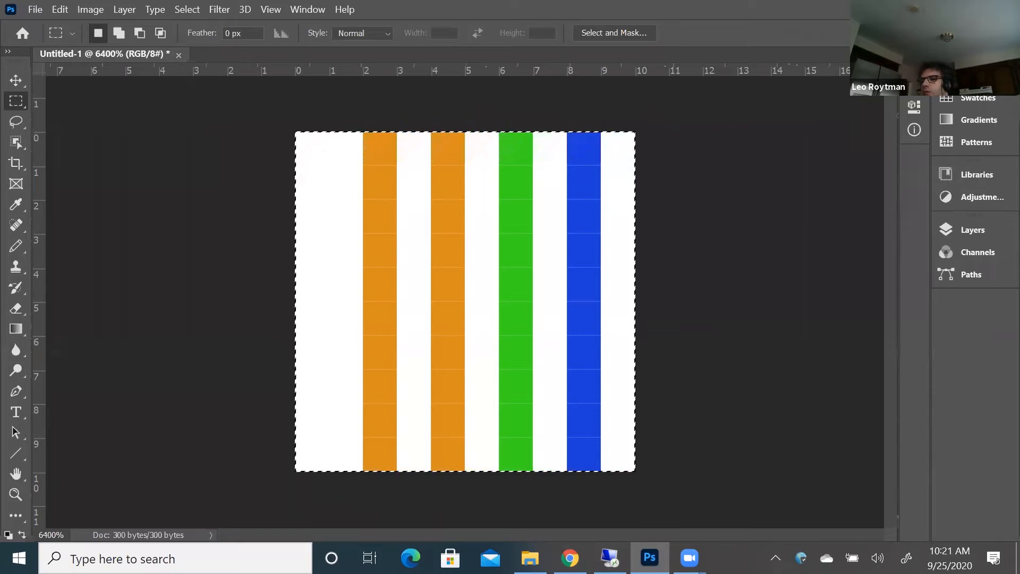
# Switch to Word 2016 by searching for it on the computer, and start a blank document
pyautogui.hotkey('alt', 'Tab')
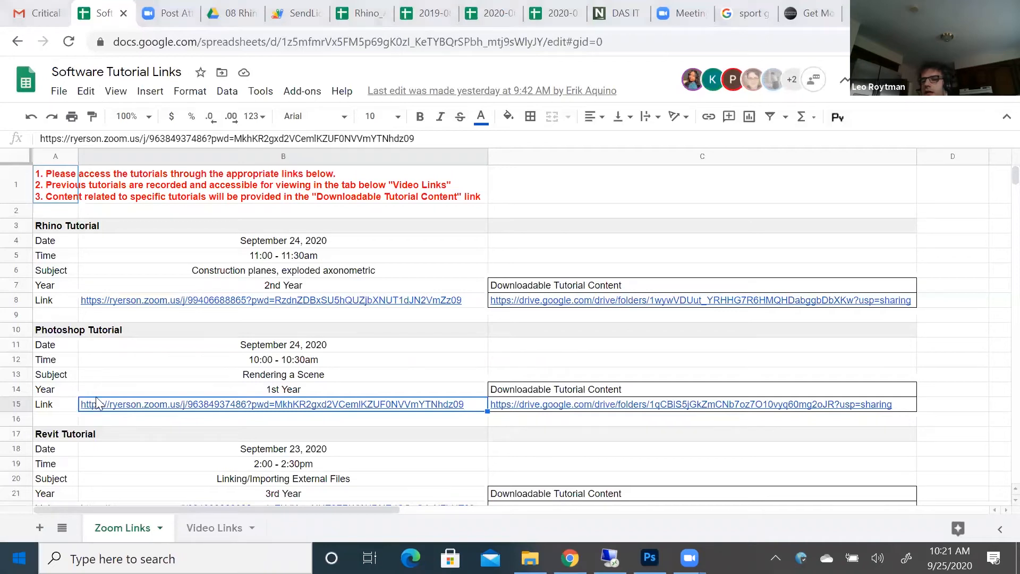
pyautogui.press('super')
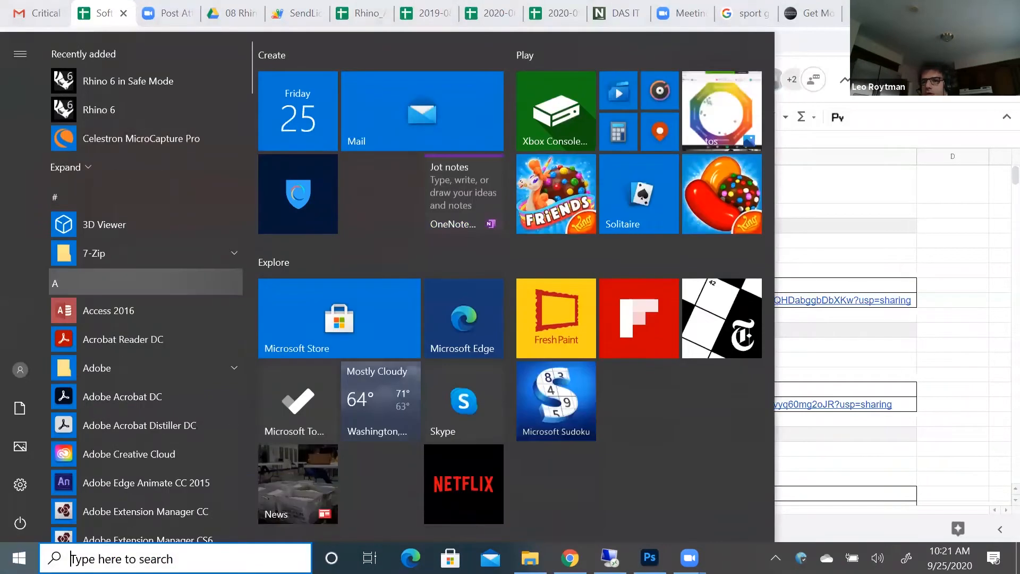
pyautogui.write('wor')
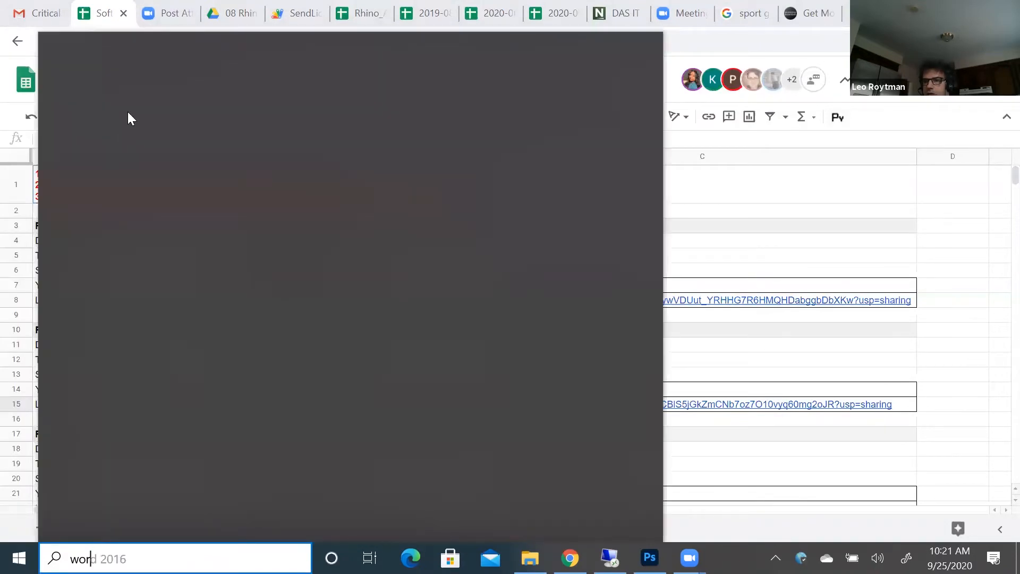
pyautogui.write('d')
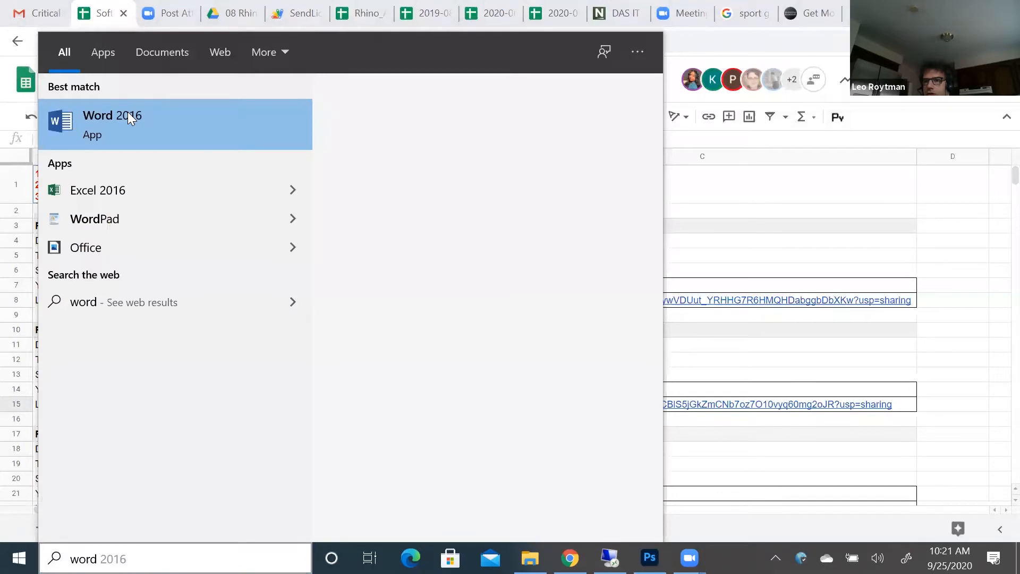
pyautogui.click(128, 113)
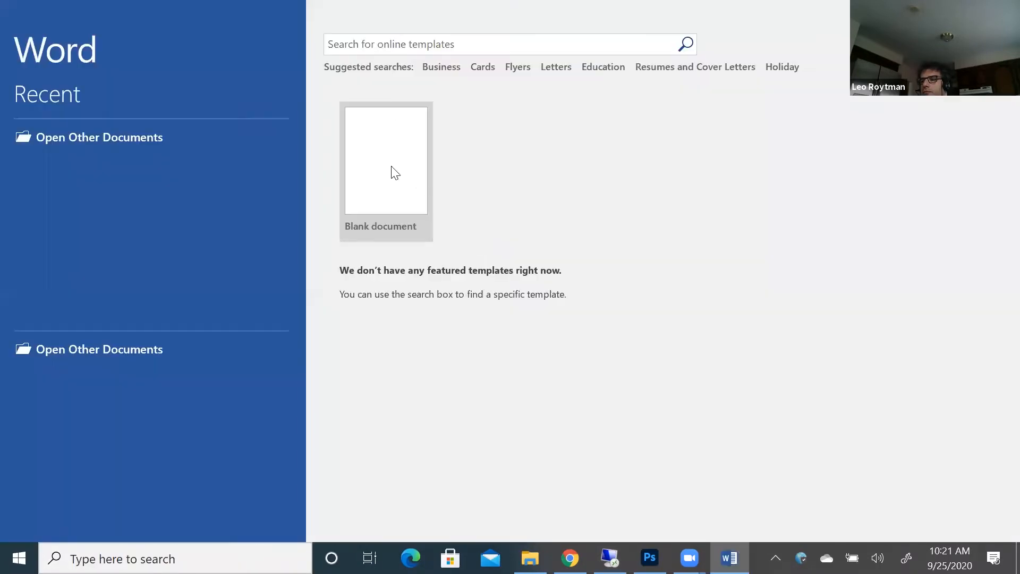
pyautogui.click(393, 172)
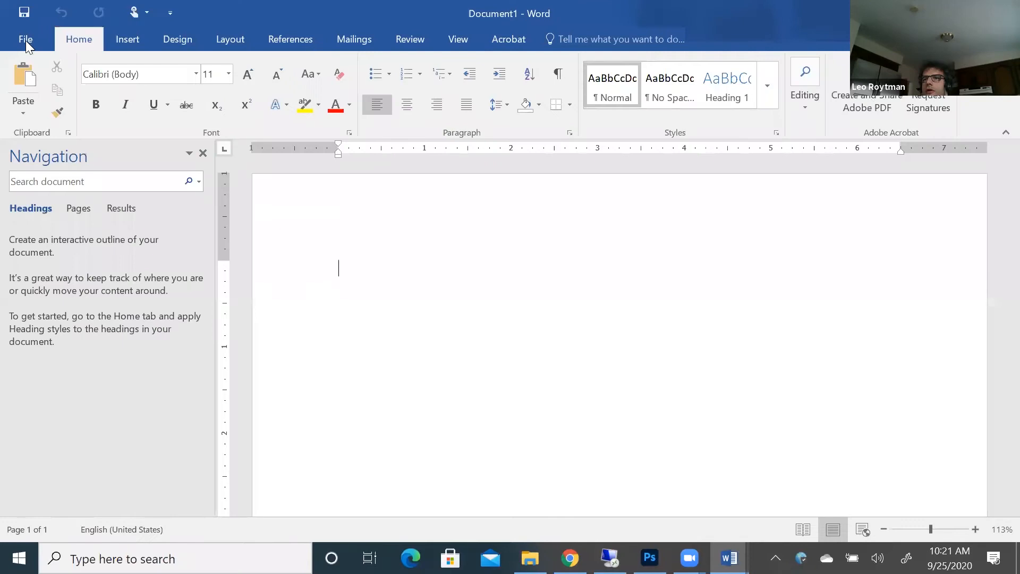
# Open the existing Resampling document and follow its gisgeography.com/raster-resampling link in Google Chrome
pyautogui.click(26, 41)
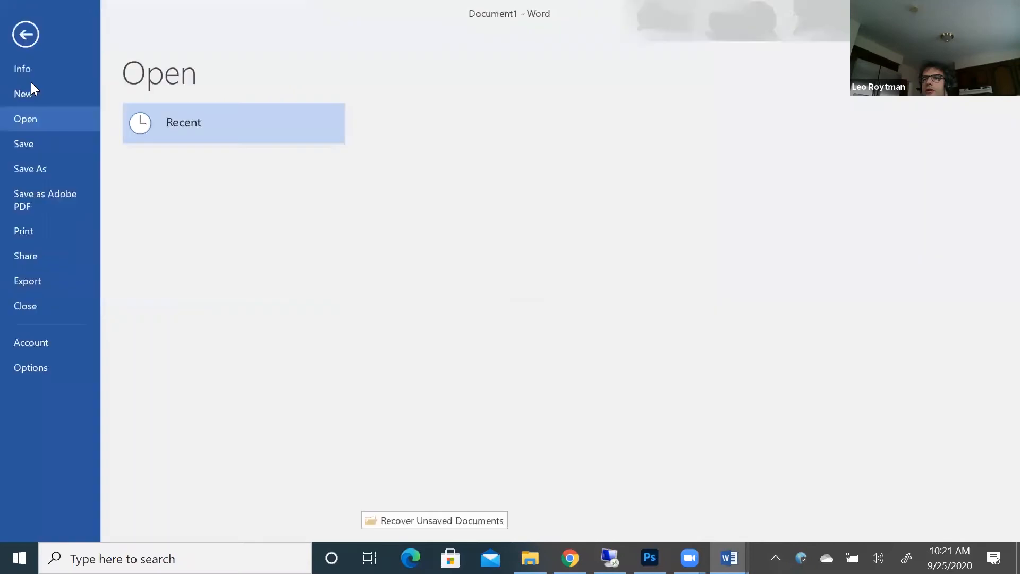
pyautogui.click(39, 121)
pyautogui.click(482, 161)
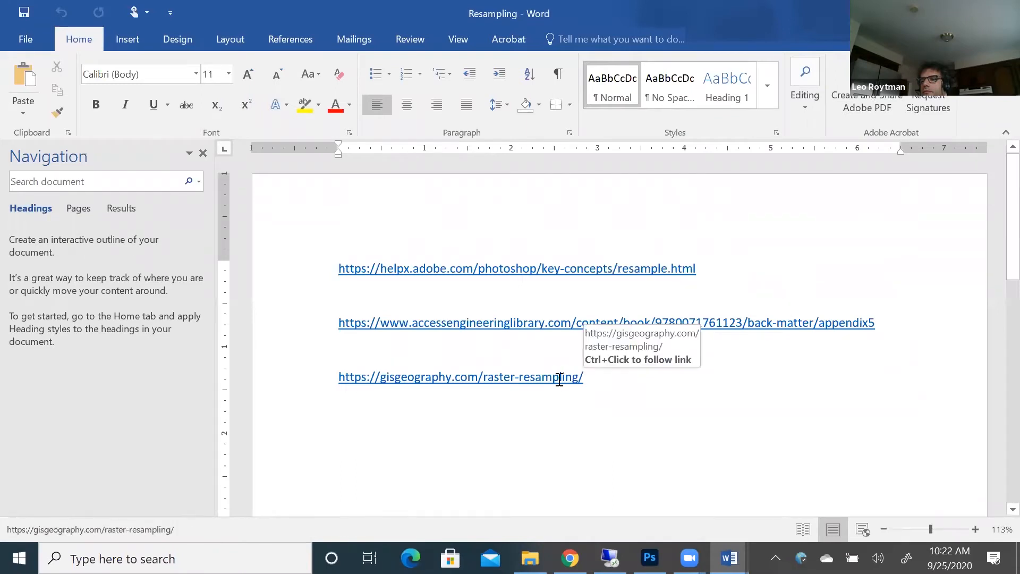
pyautogui.keyDown('ctrl'); pyautogui.click(559, 381); pyautogui.keyUp('ctrl')
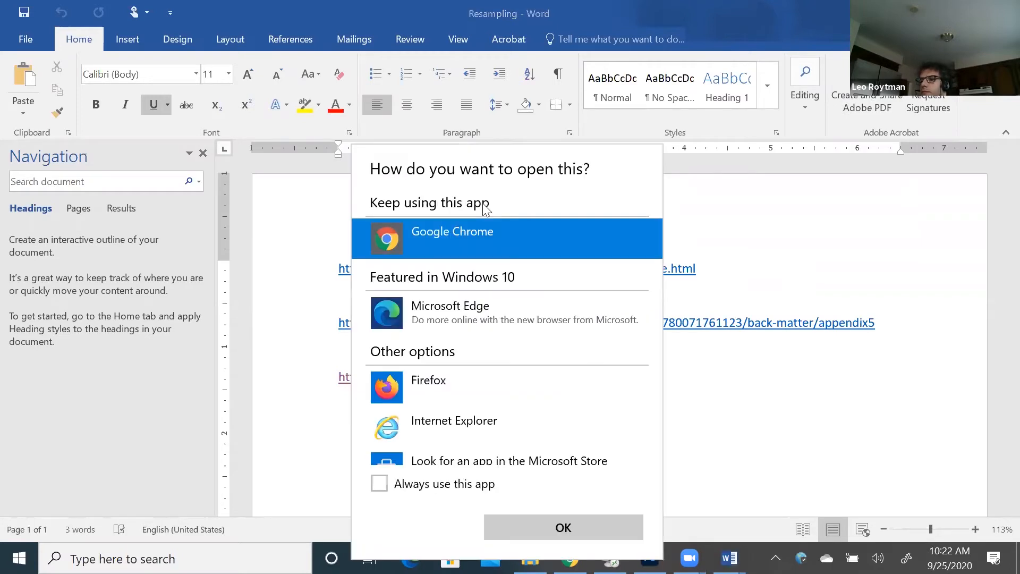
pyautogui.doubleClick(447, 232)
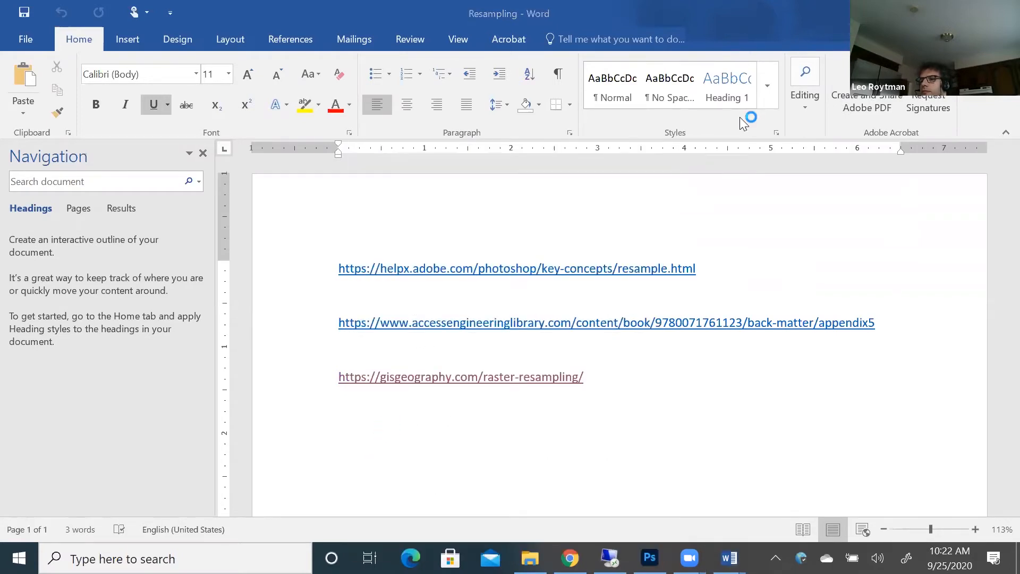
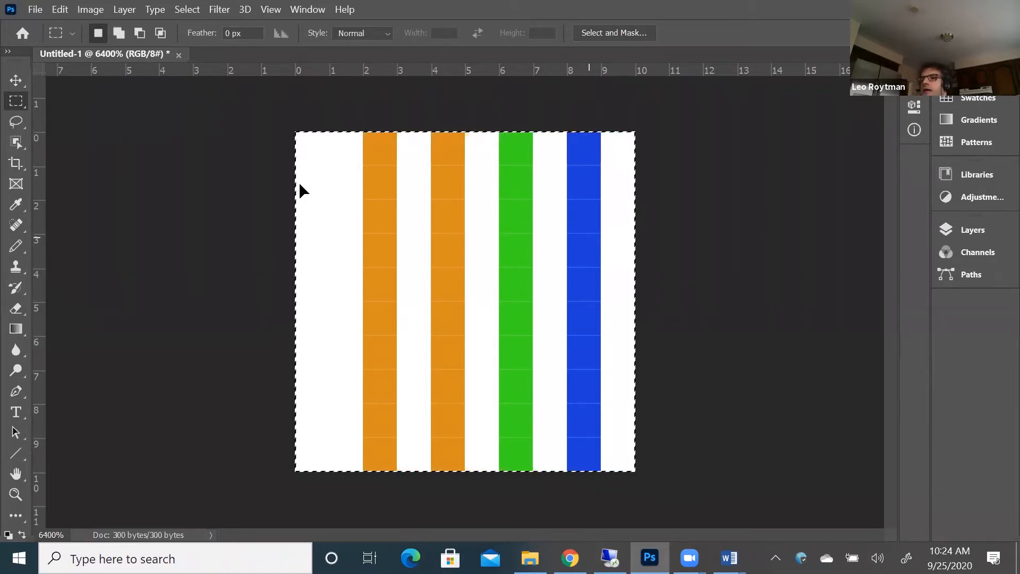
# Clear the selection around the striped image and close its document
pyautogui.click(251, 178)
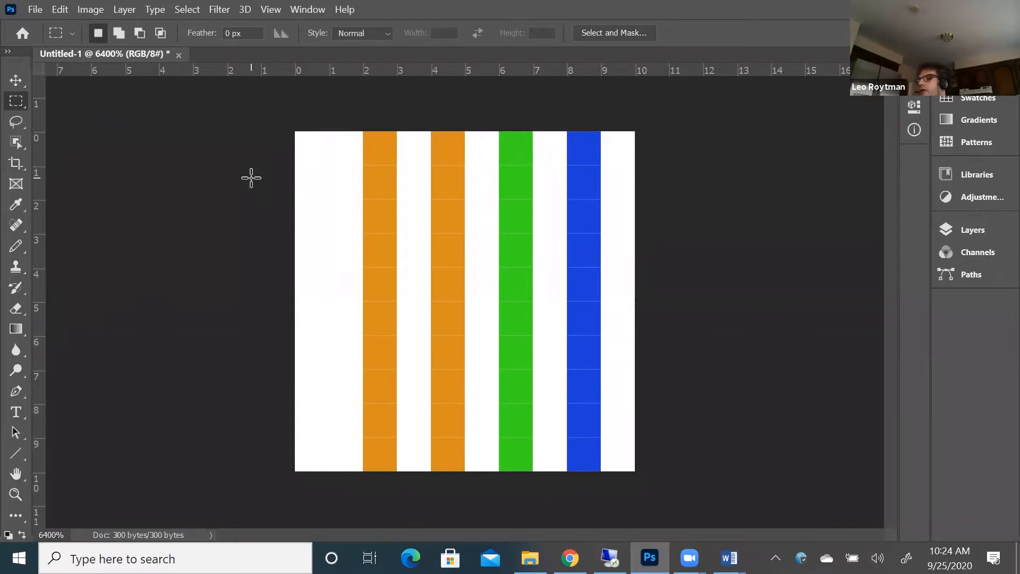
pyautogui.moveTo(278, 105); pyautogui.dragTo(684, 468)
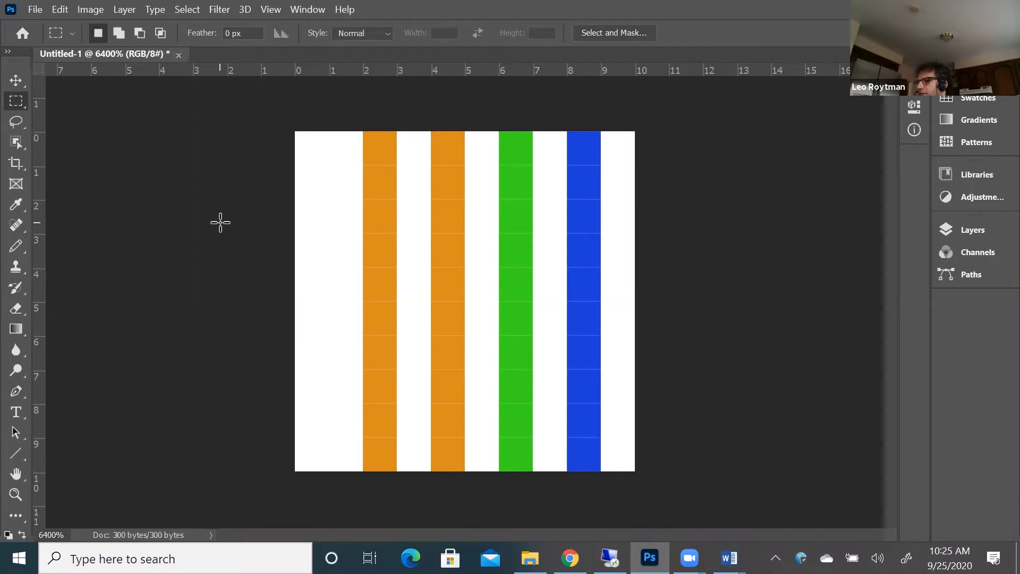
pyautogui.click(180, 55)
pyautogui.click(555, 232)
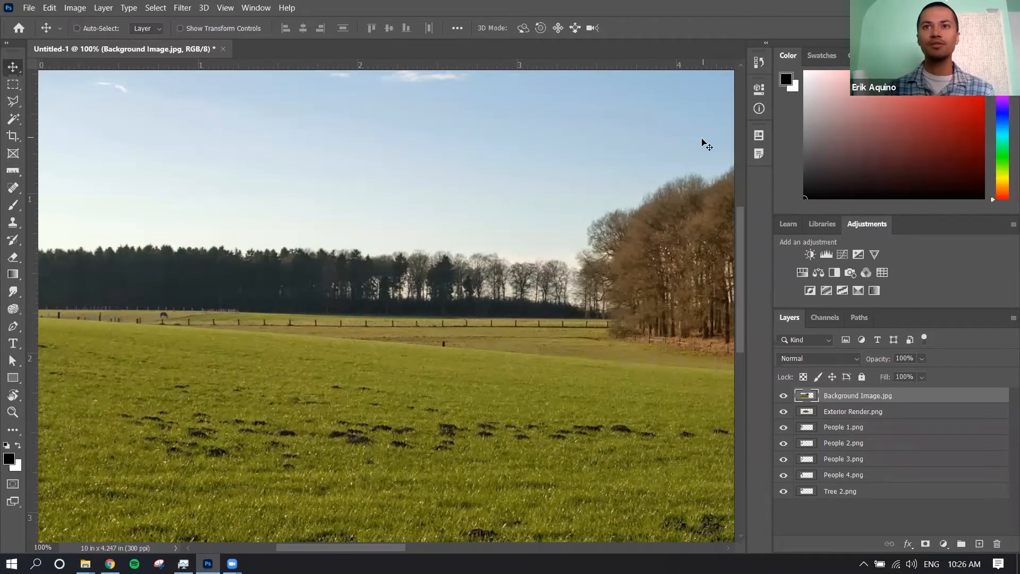
# Move the Exterior Render.png layer above Background Image.jpg and shift the render slightly up and to the left on the canvas
pyautogui.press('ctrl')
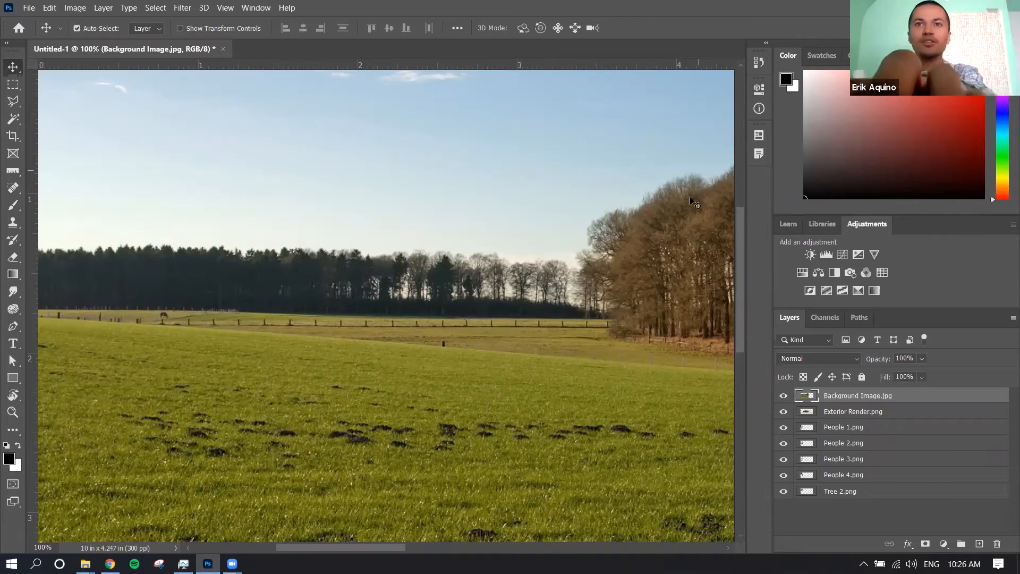
pyautogui.hotkey('ctrl', '-')
pyautogui.hotkey('ctrl', '-')
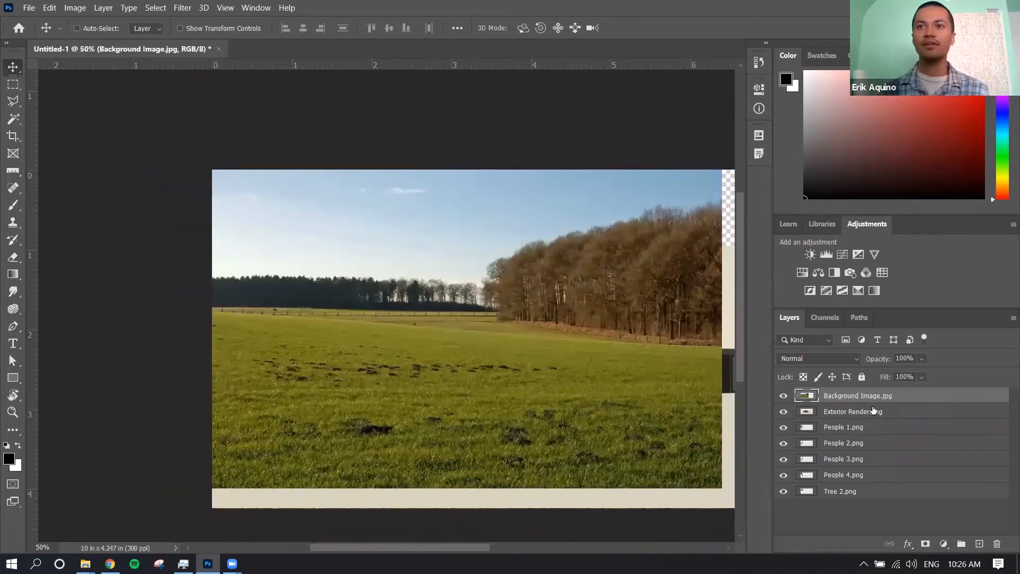
pyautogui.click(893, 413)
pyautogui.click(894, 428)
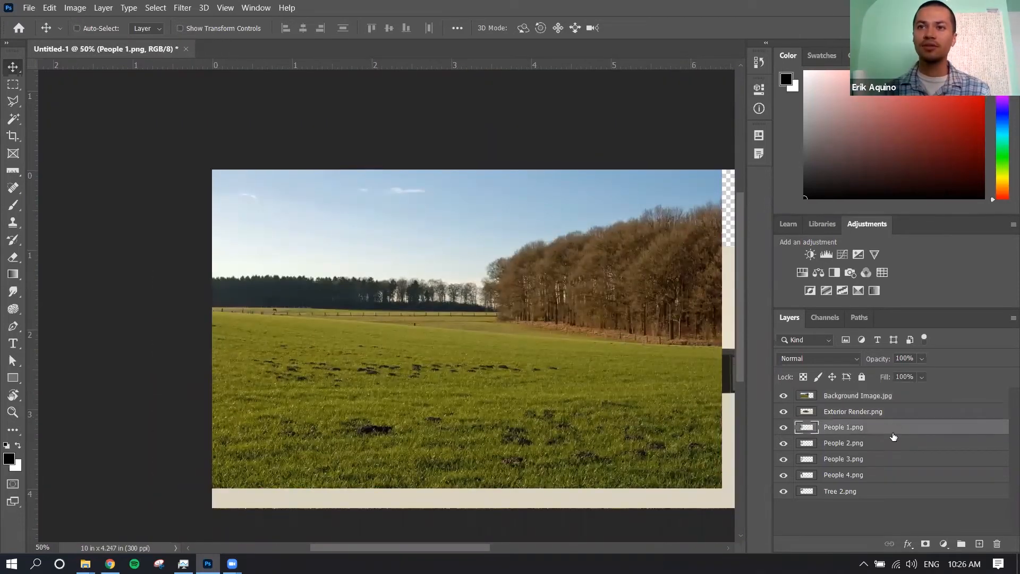
pyautogui.click(892, 444)
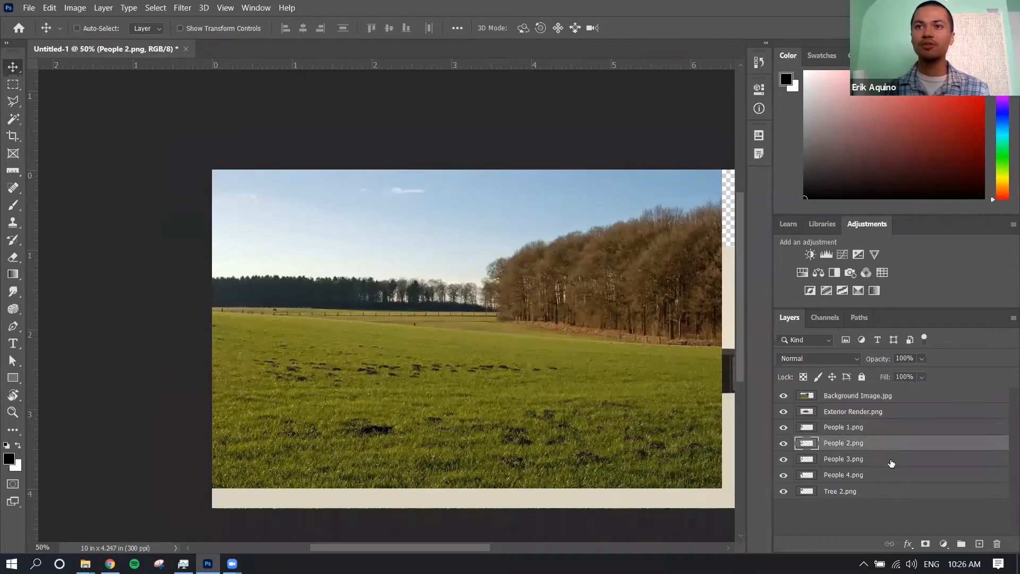
pyautogui.click(897, 413)
pyautogui.moveTo(897, 413); pyautogui.dragTo(898, 393)
pyautogui.moveTo(554, 333); pyautogui.dragTo(509, 326)
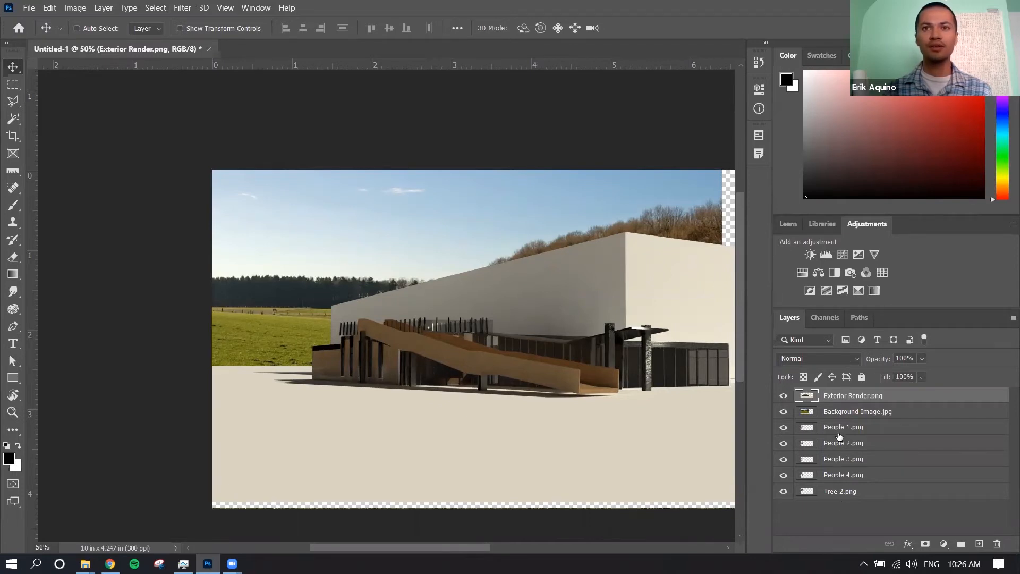
# View the files of the Photoshop Tutorial 3 - Rendering a Scene folder available to open, without opening any
pyautogui.click(31, 9)
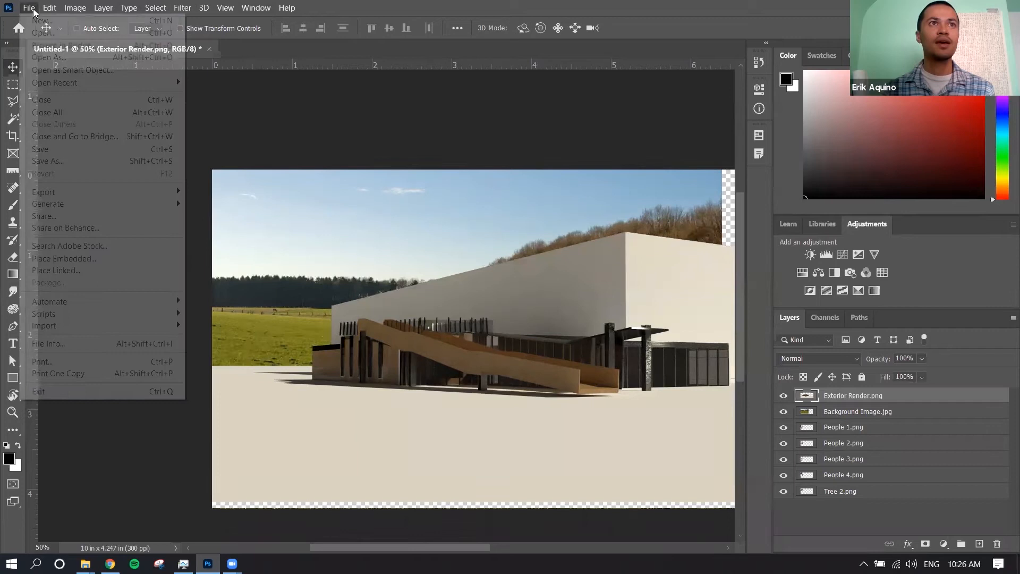
pyautogui.click(38, 35)
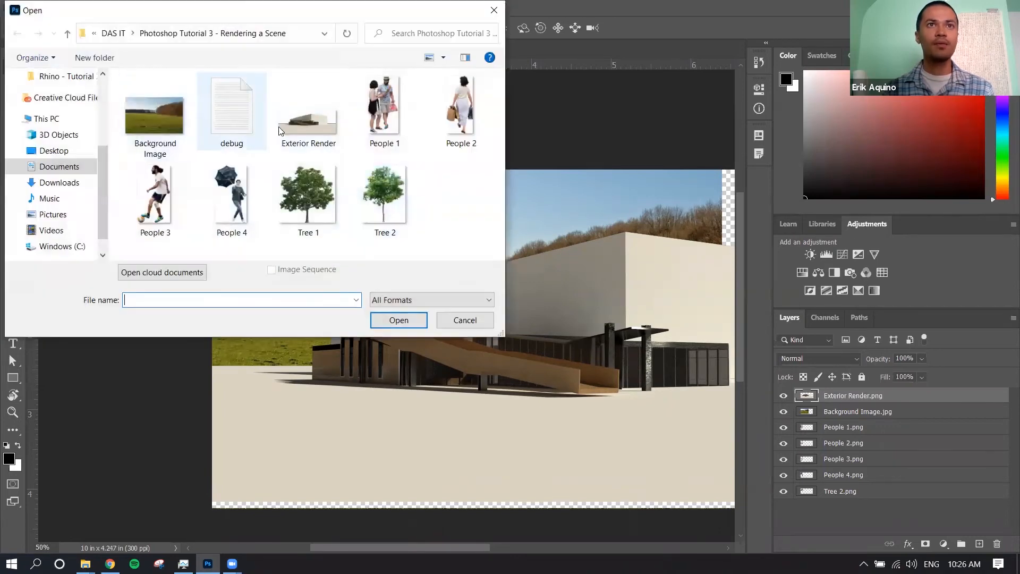
pyautogui.click(465, 320)
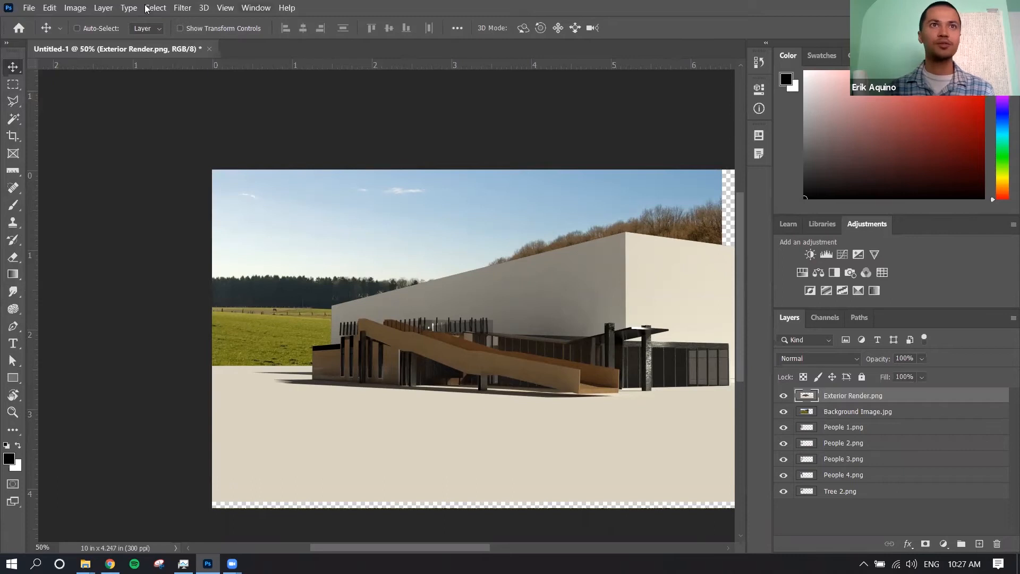
# Show how Load Files into Stack browses for source images, and cancel without loading any files
pyautogui.click(29, 8)
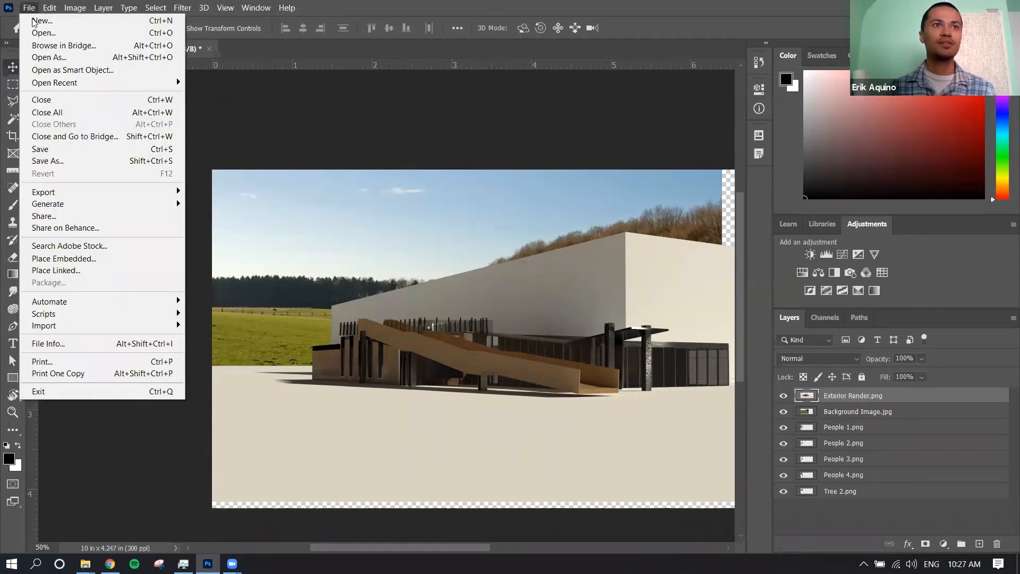
pyautogui.moveTo(87, 314)
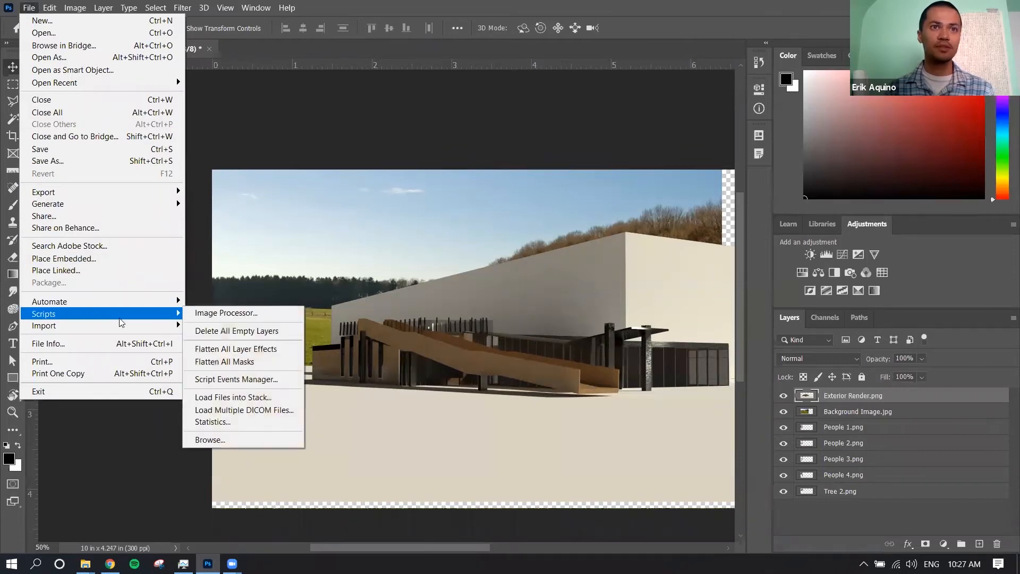
pyautogui.click(233, 398)
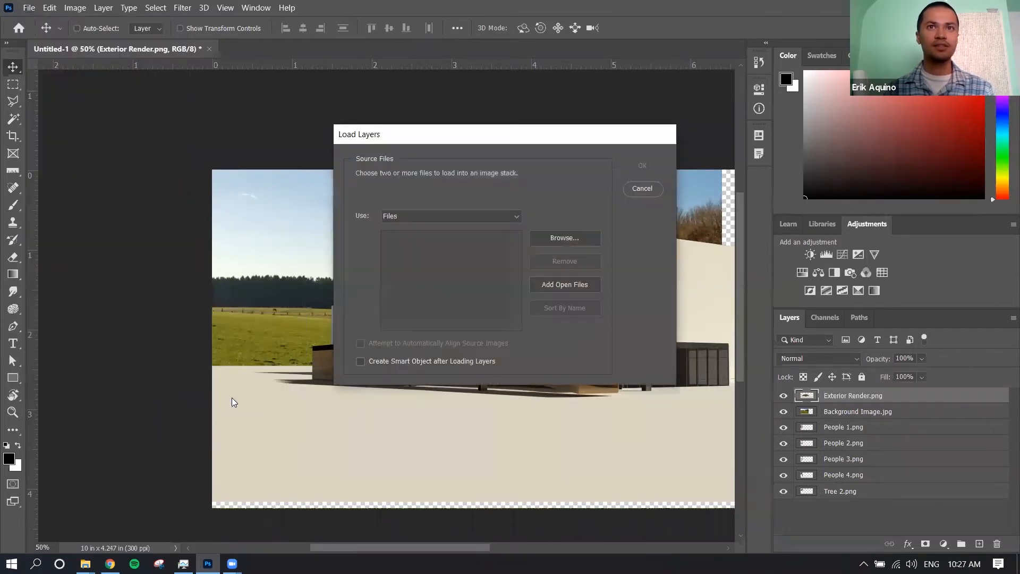
pyautogui.click(534, 242)
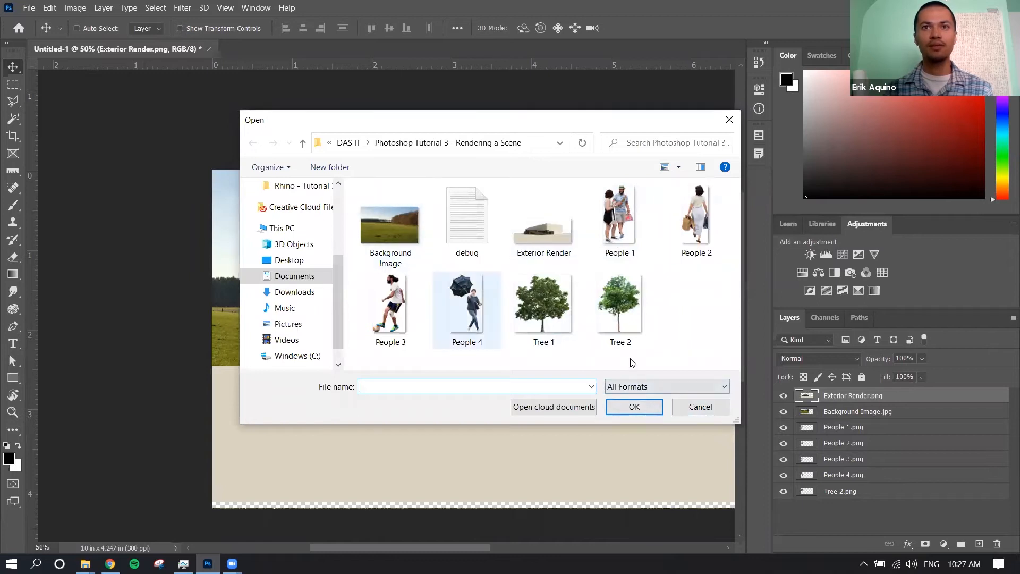
pyautogui.click(687, 408)
pyautogui.click(651, 187)
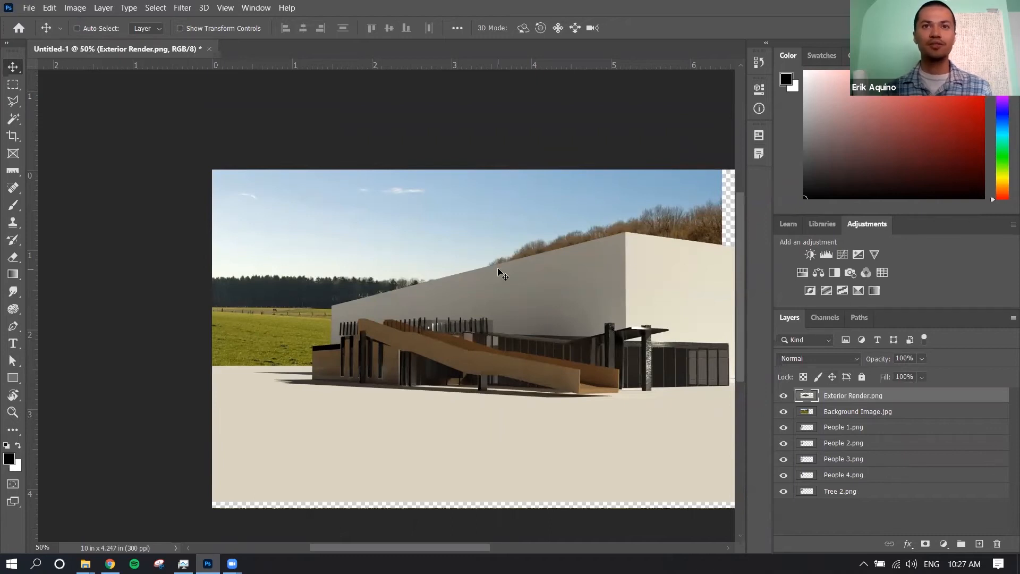
# Shift the render up and to the left, and reorder the layers with Background Image.jpg lowest and Exterior Render.png directly above it
pyautogui.moveTo(549, 297); pyautogui.dragTo(506, 275)
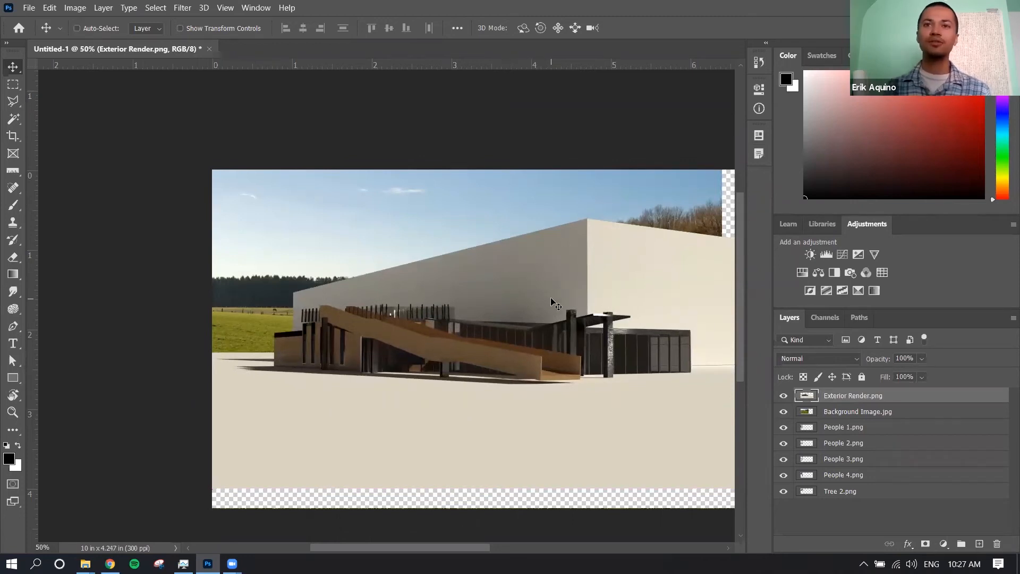
pyautogui.click(900, 416)
pyautogui.moveTo(901, 417); pyautogui.dragTo(904, 493)
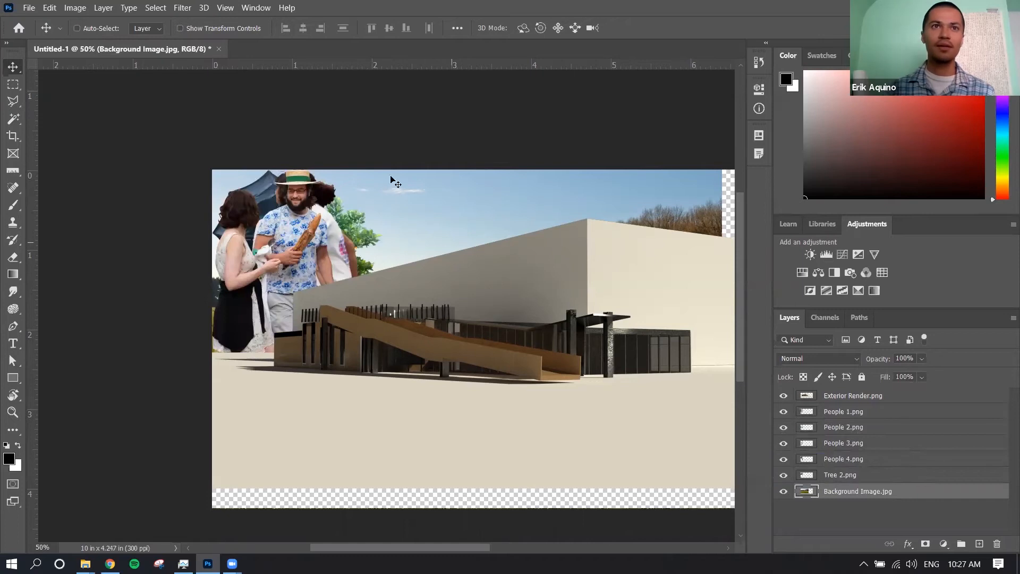
pyautogui.click(905, 398)
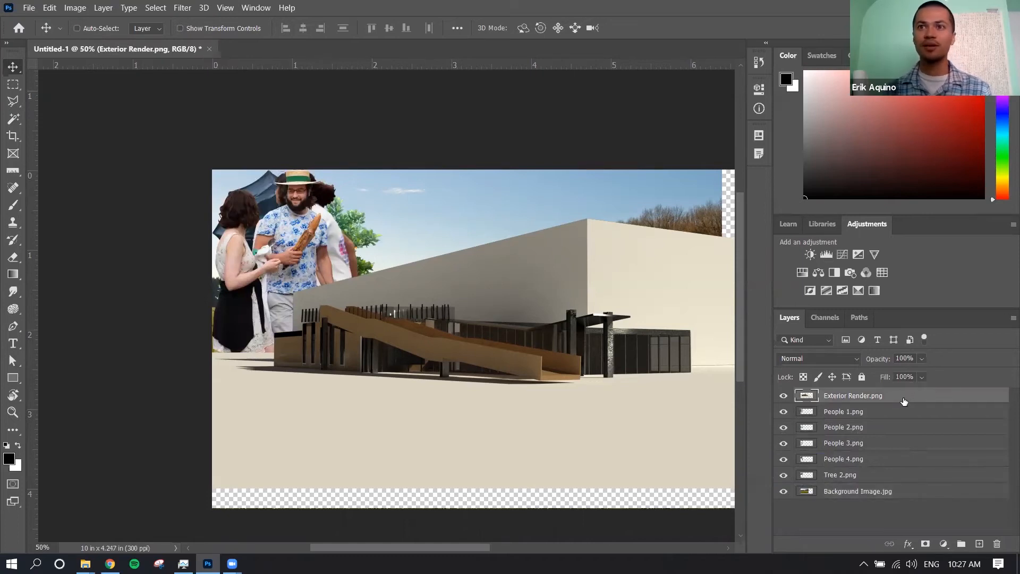
pyautogui.moveTo(900, 400); pyautogui.dragTo(912, 478)
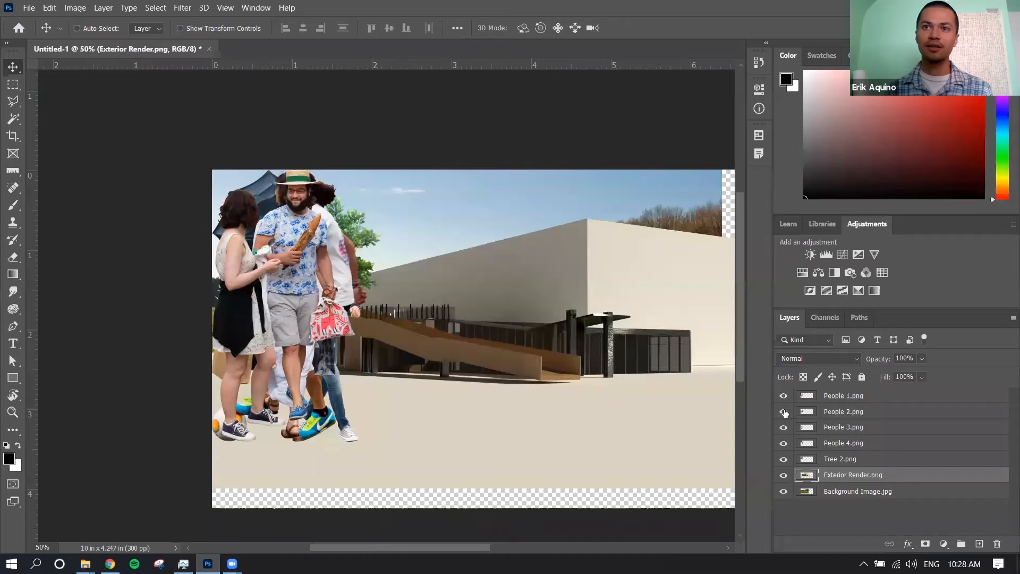
# Hide the four People layers, Tree 2.png and Background Image.jpg so that only Exterior Render.png is shown
pyautogui.moveTo(785, 399); pyautogui.dragTo(785, 464)
pyautogui.click(784, 492)
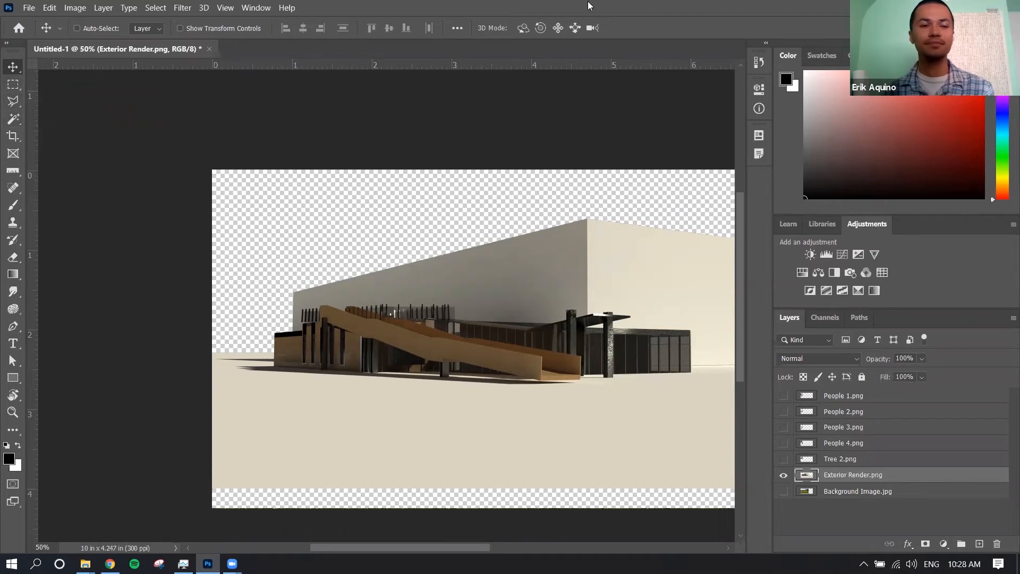
pyautogui.press('XF86AudioRaiseVolume')
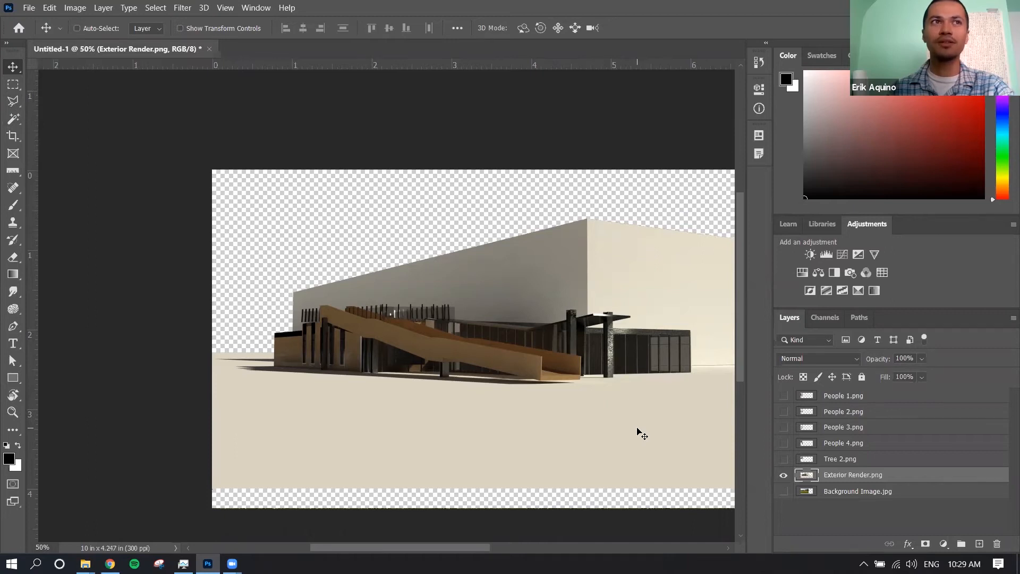
# Try the Magic Wand tool on the beige ground of the render and clear the resulting selection
pyautogui.click(17, 122)
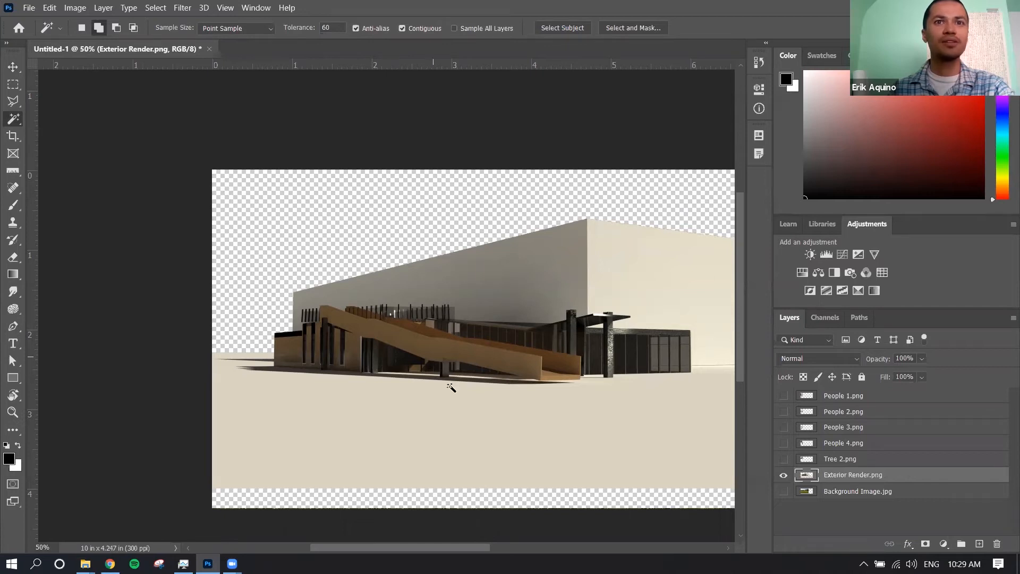
pyautogui.click(465, 415)
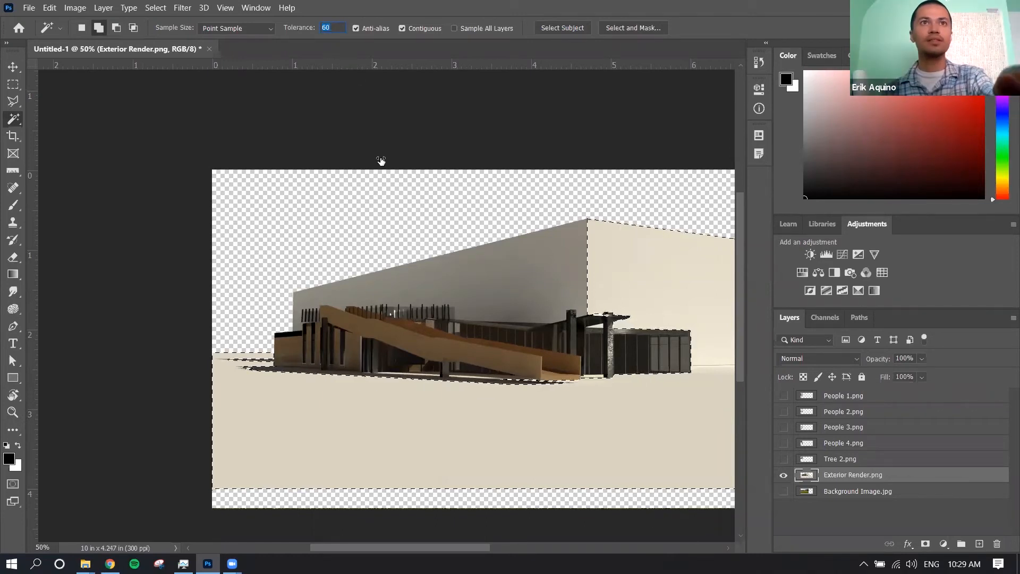
pyautogui.hotkey('ctrl', 'd')
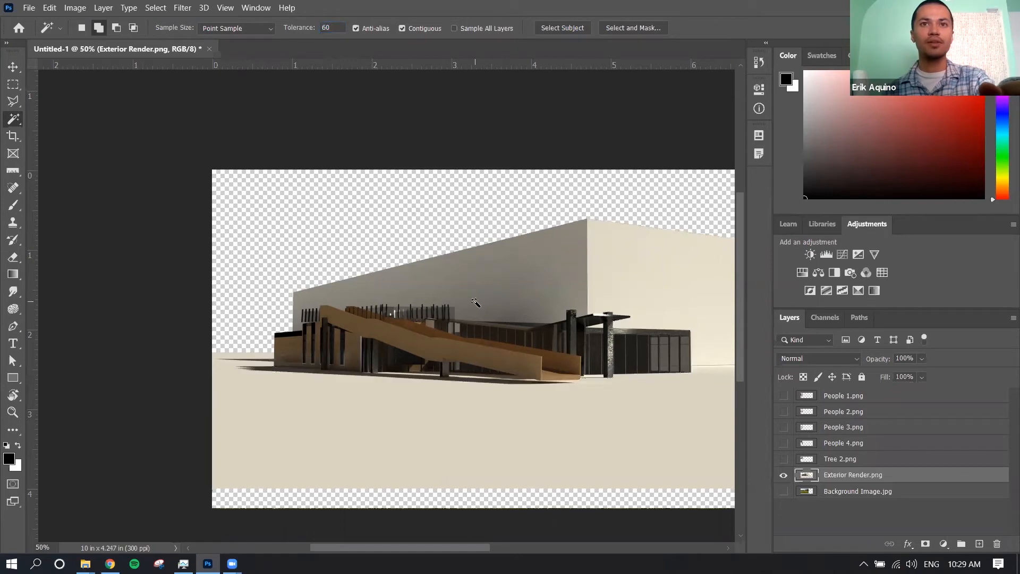
# Set the Magic Wand tolerance to 0, sample the building's shaded wall, and clear the selection
pyautogui.press('BackSpace')
pyautogui.press('BackSpace')
pyautogui.write('0')
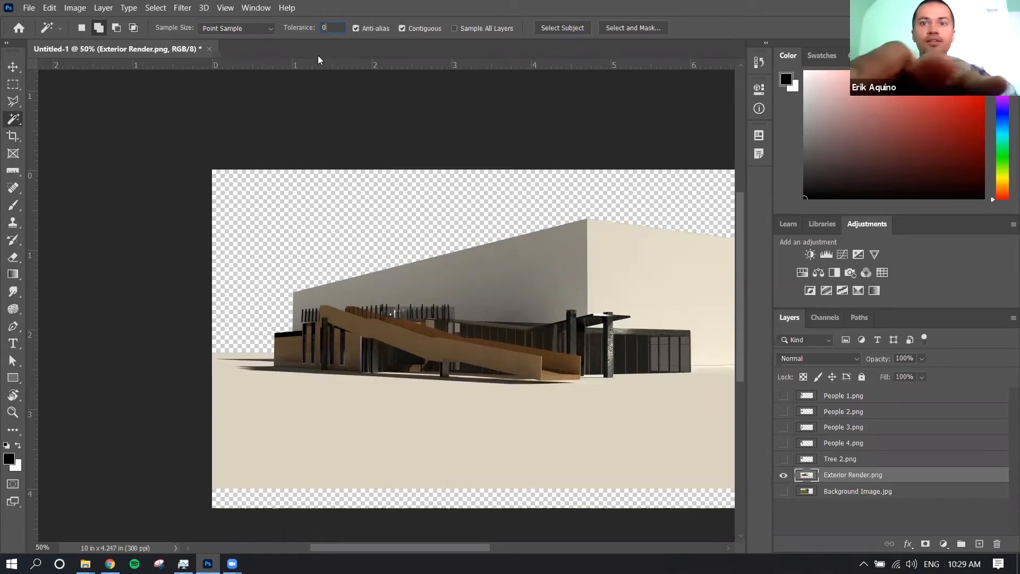
pyautogui.click(519, 273)
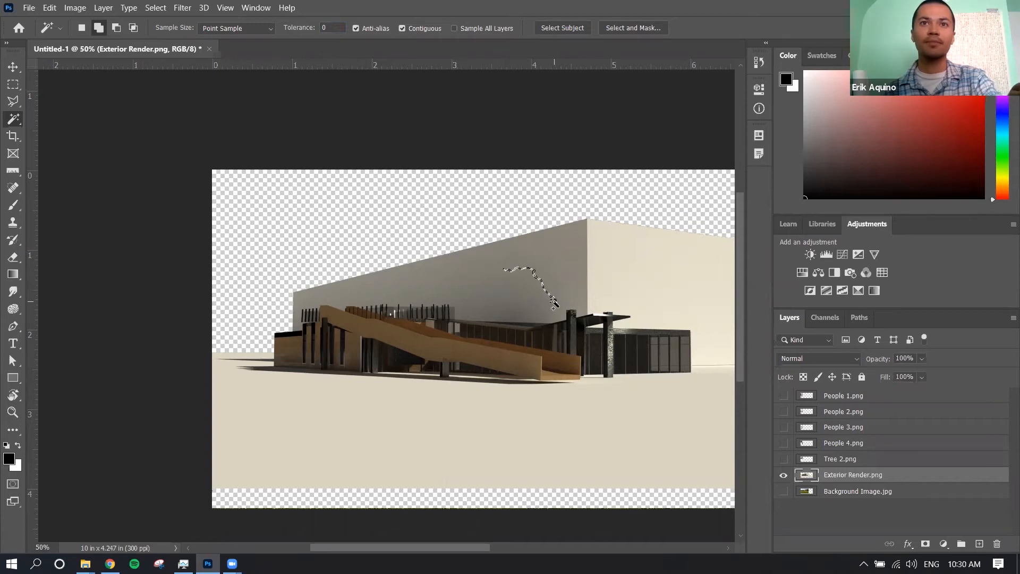
pyautogui.hotkey('ctrl', 'd')
# Set the Magic Wand tolerance to 60 and select the light wall with the ground, adding the shaded wall to the selection
pyautogui.click(312, 31)
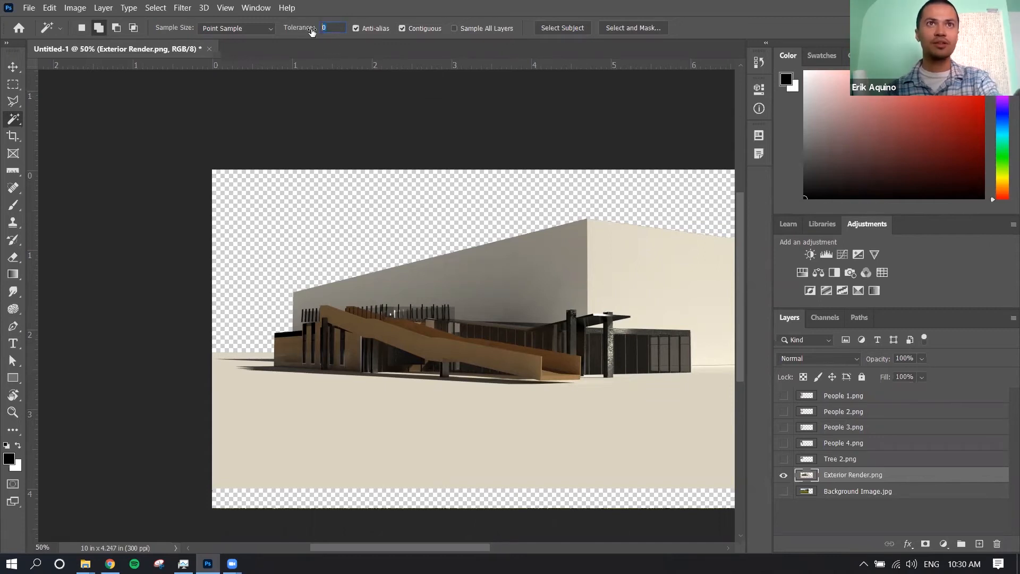
pyautogui.write('60')
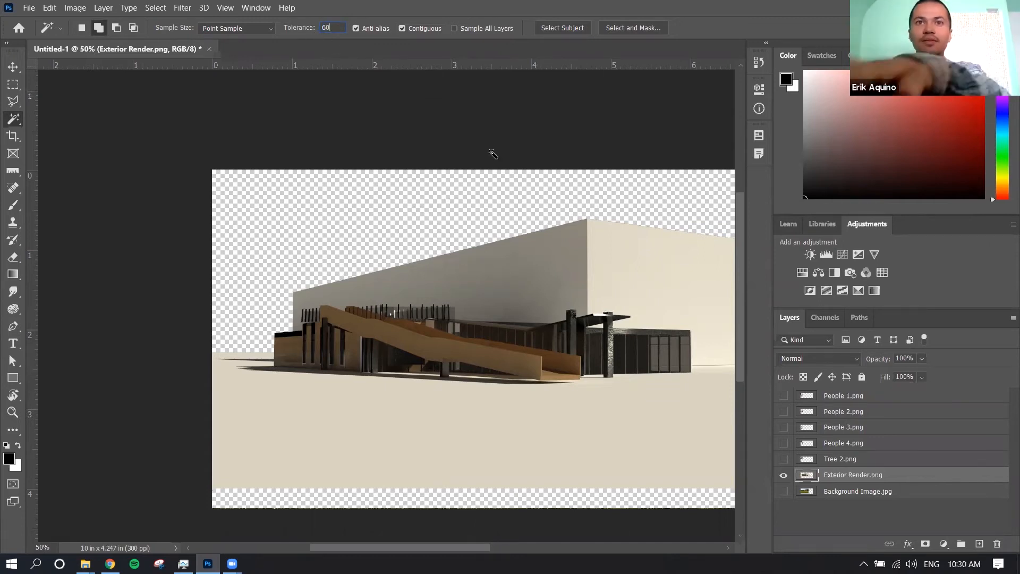
pyautogui.click(636, 272)
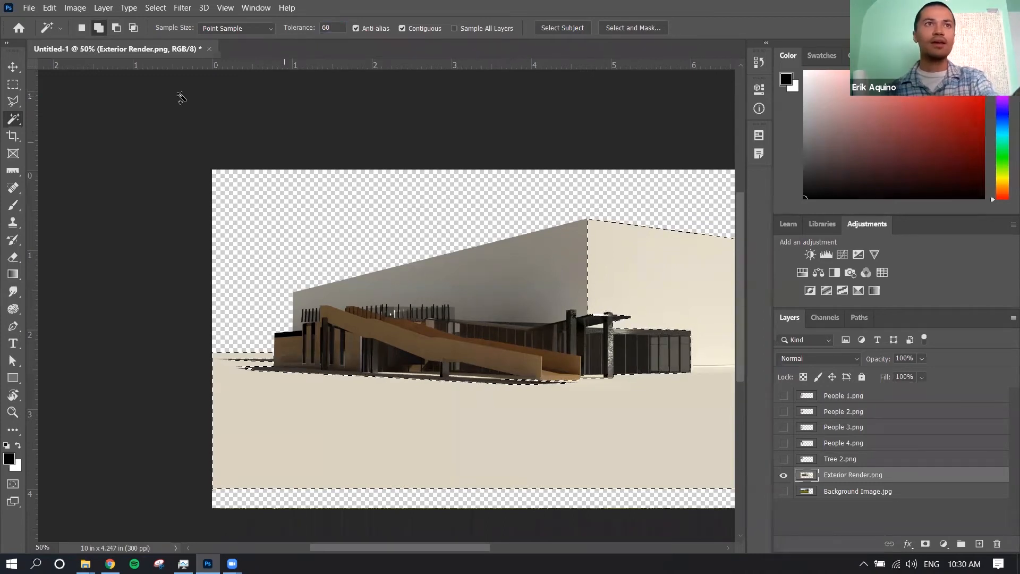
pyautogui.click(98, 29)
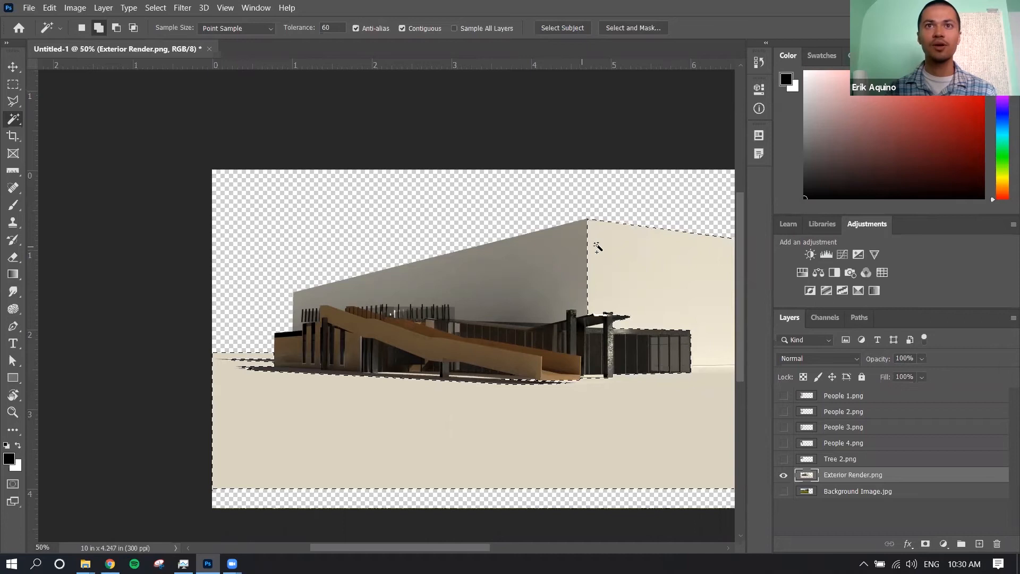
pyautogui.click(565, 248)
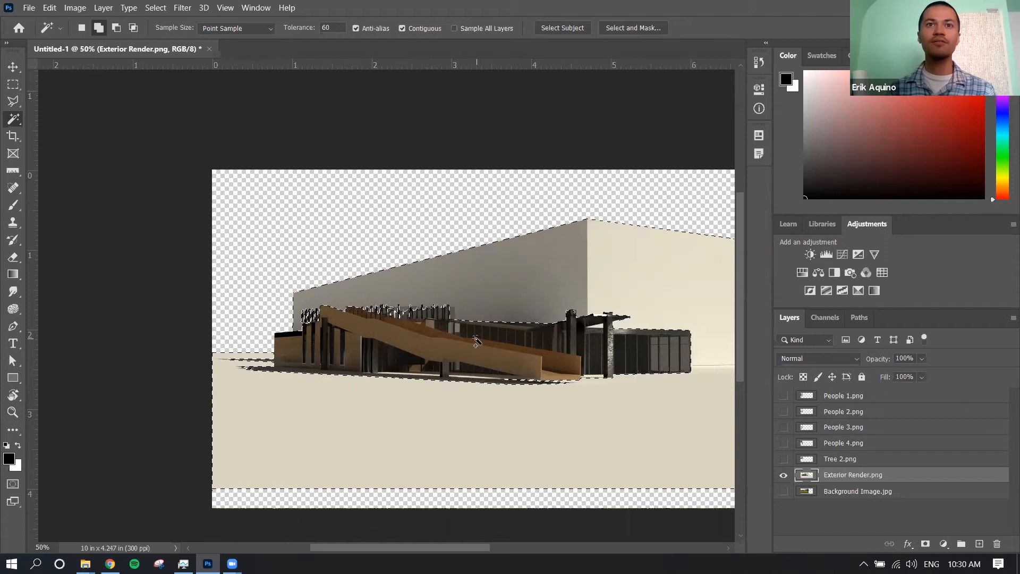
# Invert the selection and apply it as a layer mask on Exterior Render.png
pyautogui.rightClick(516, 285)
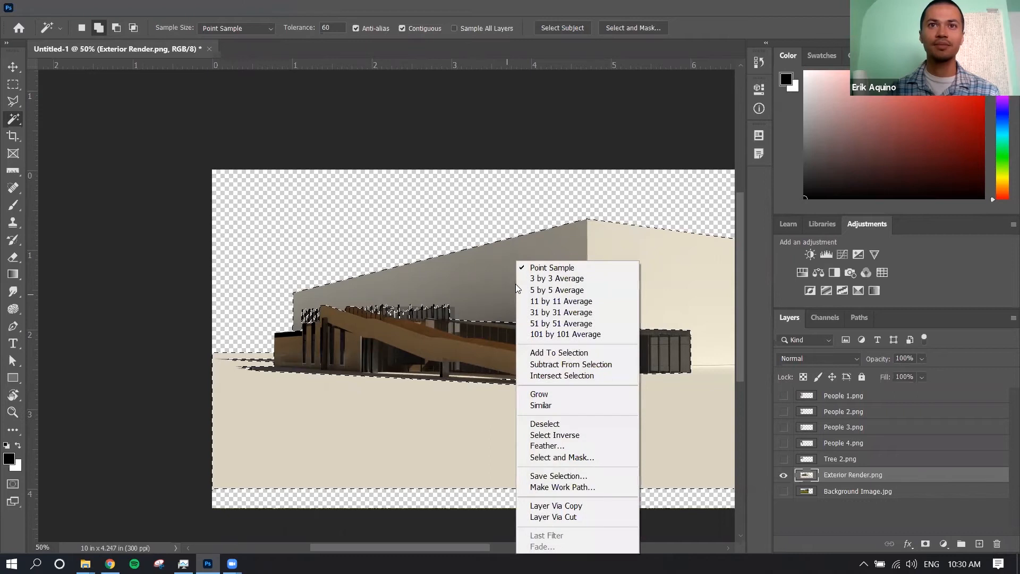
pyautogui.click(544, 434)
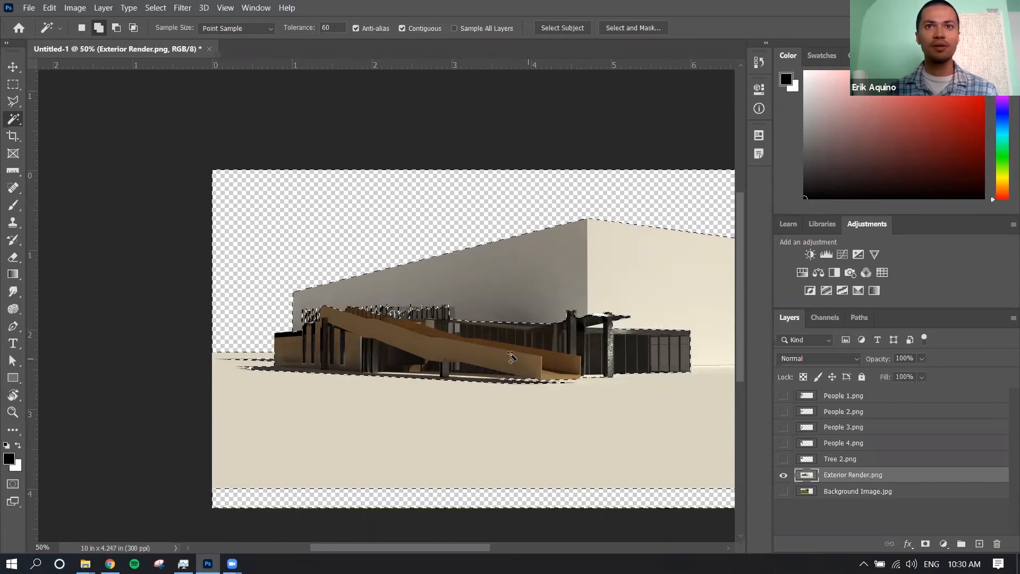
pyautogui.click(925, 544)
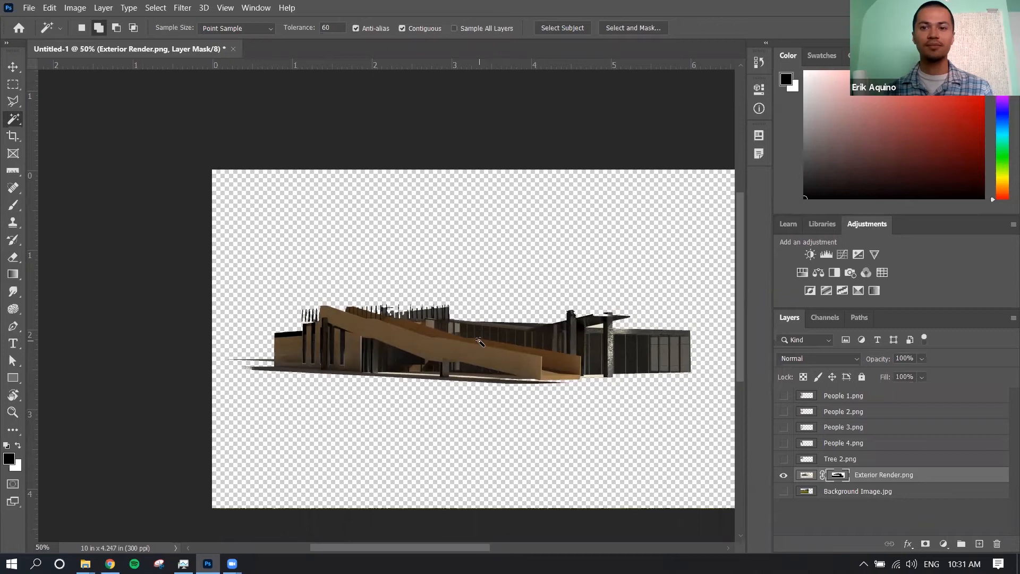
# Outline the leftover fins above the ramp and roof of the building with the Polygonal Lasso Tool
pyautogui.hotkey('ctrl', '+')
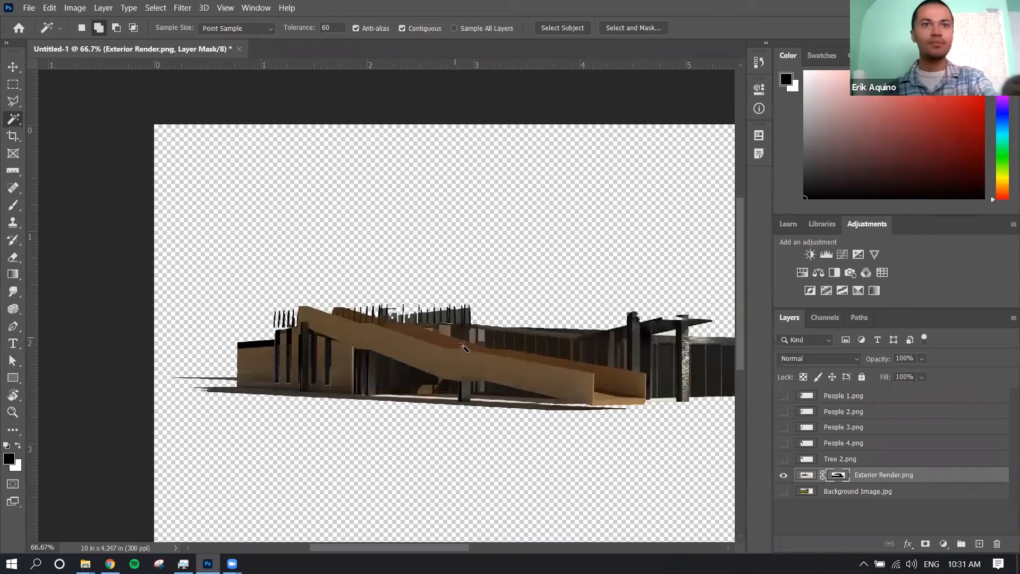
pyautogui.scroll(-2, 464, 351)
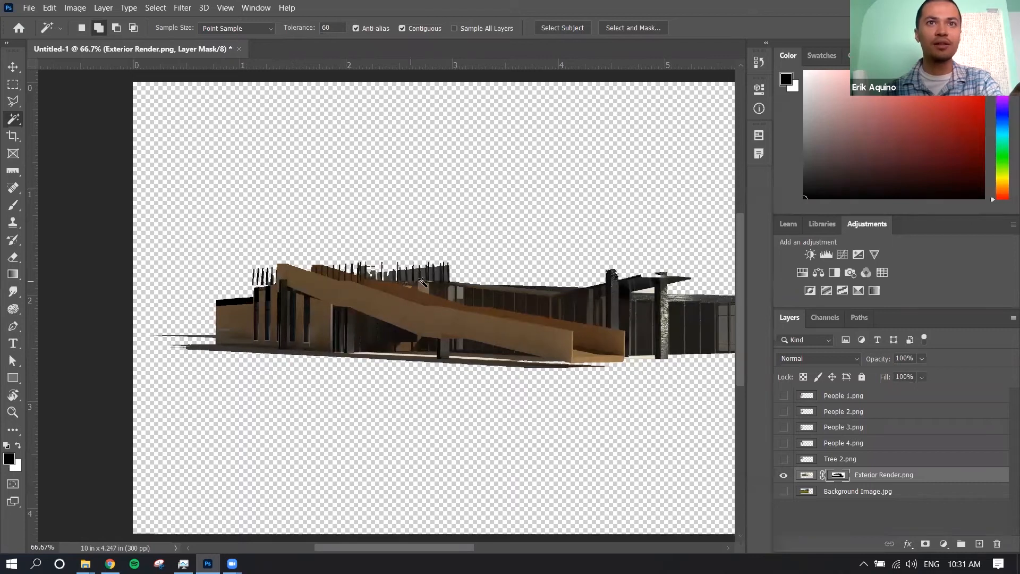
pyautogui.hscroll(2, 424, 278)
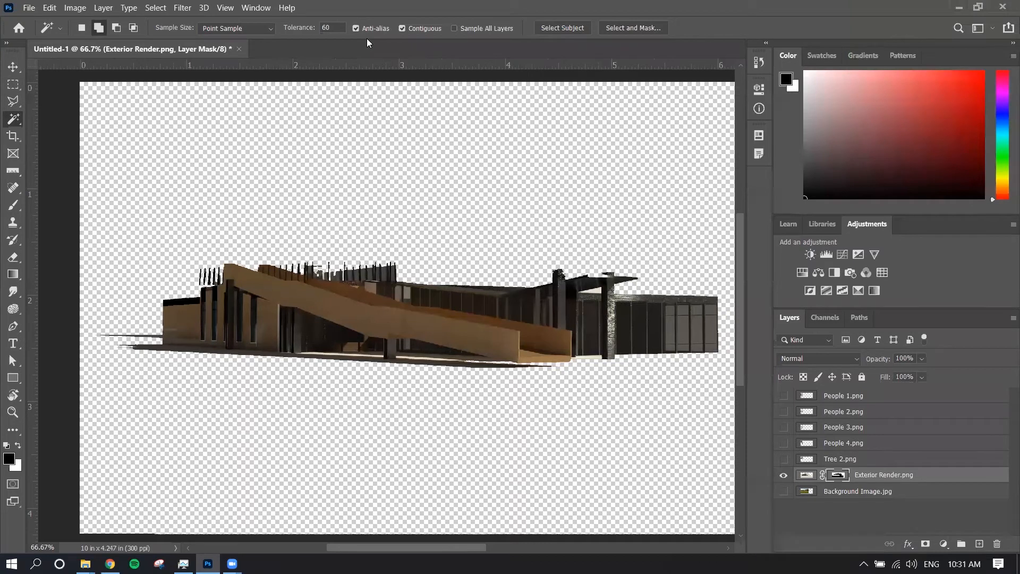
pyautogui.click(15, 102)
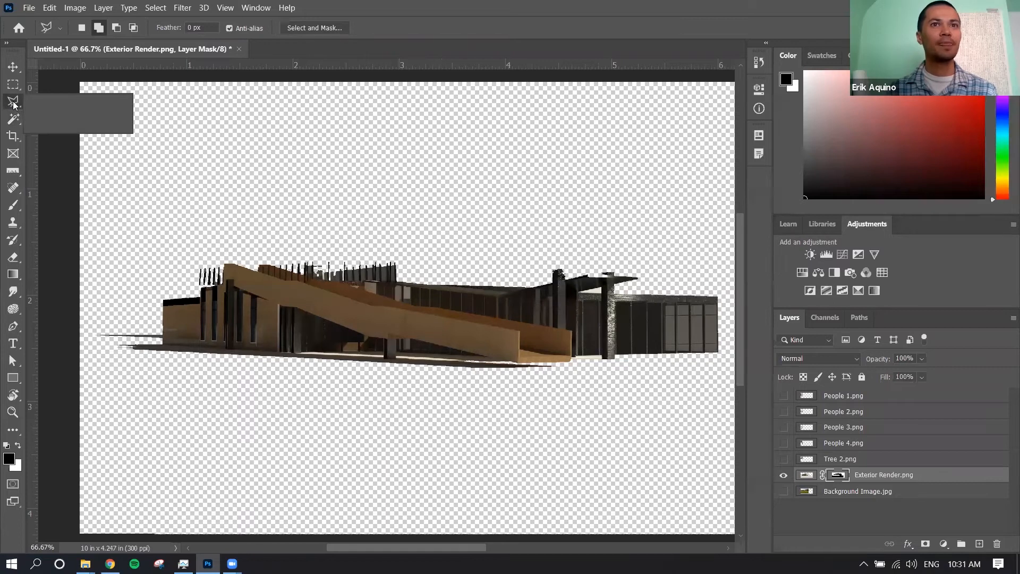
pyautogui.click(47, 102)
pyautogui.rightClick(15, 101)
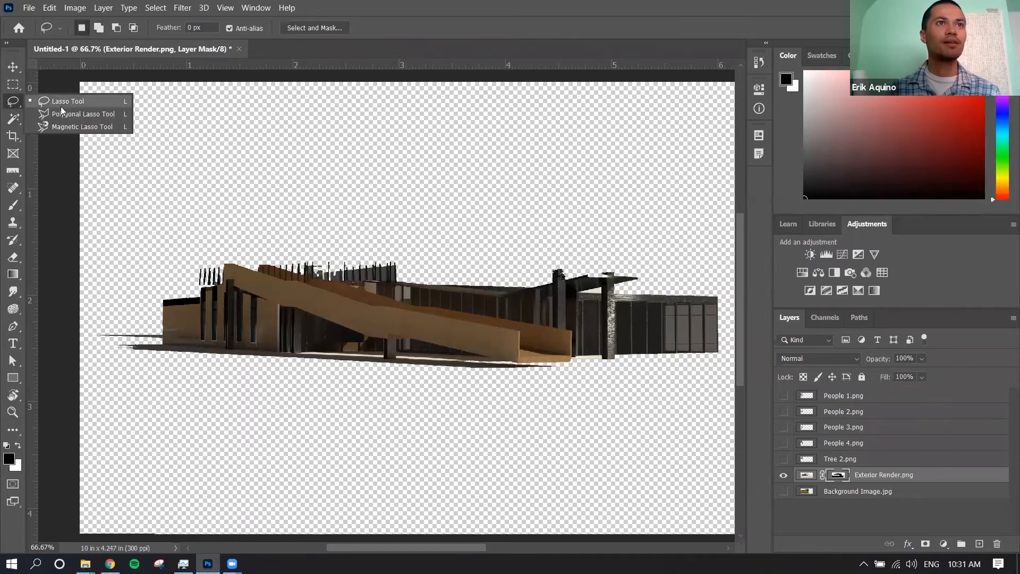
pyautogui.click(64, 113)
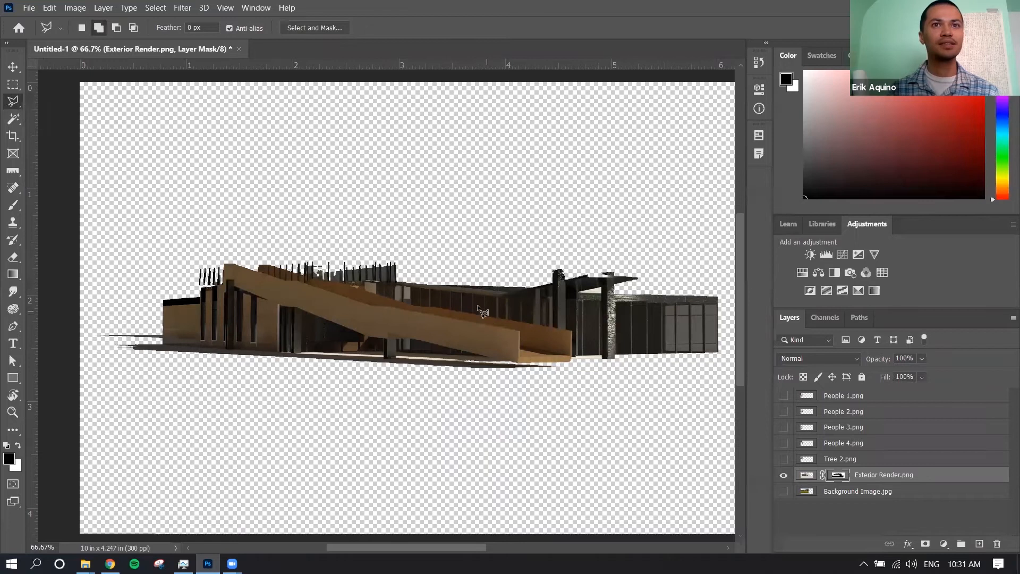
pyautogui.click(495, 287)
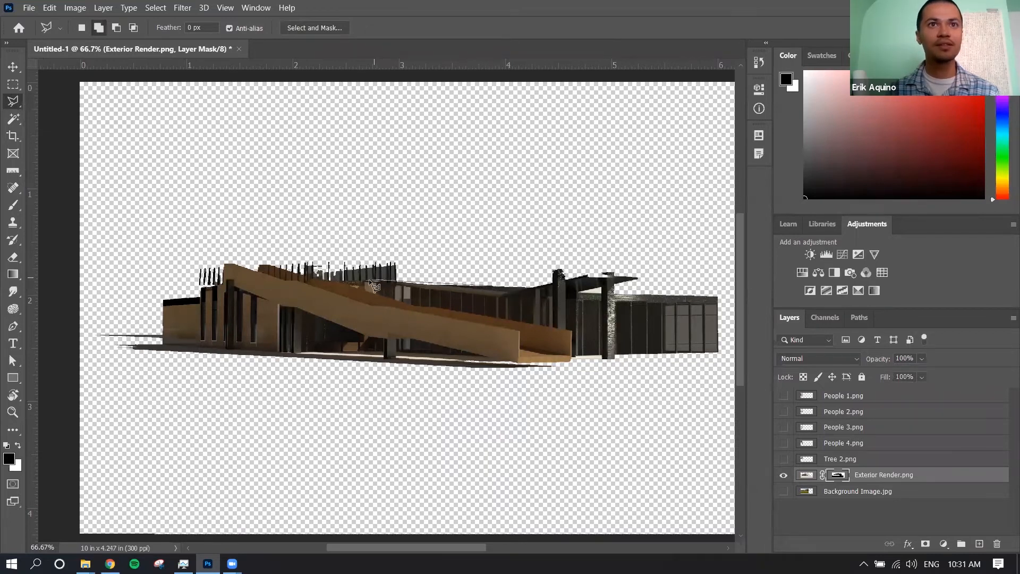
pyautogui.click(323, 279)
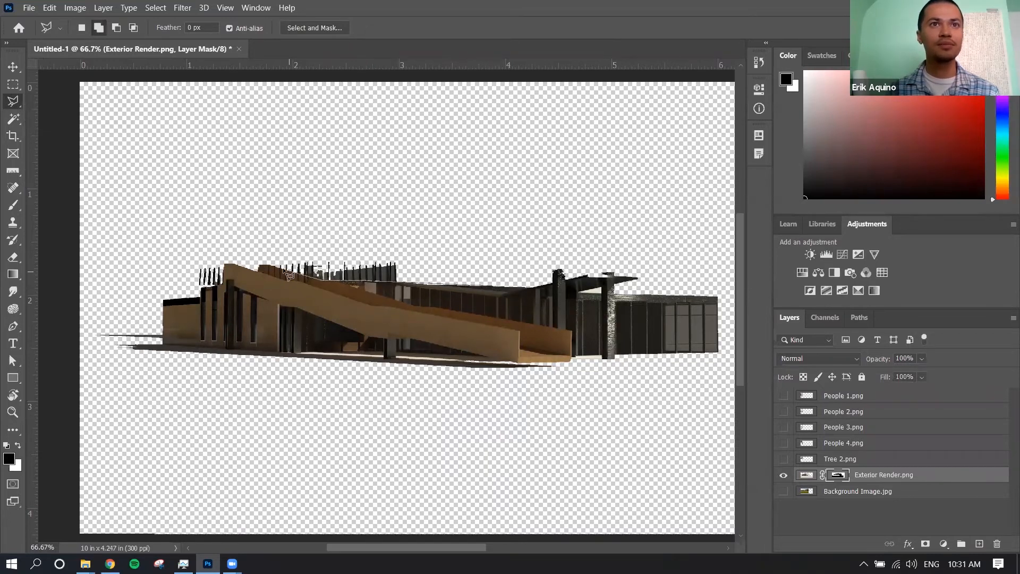
pyautogui.click(264, 263)
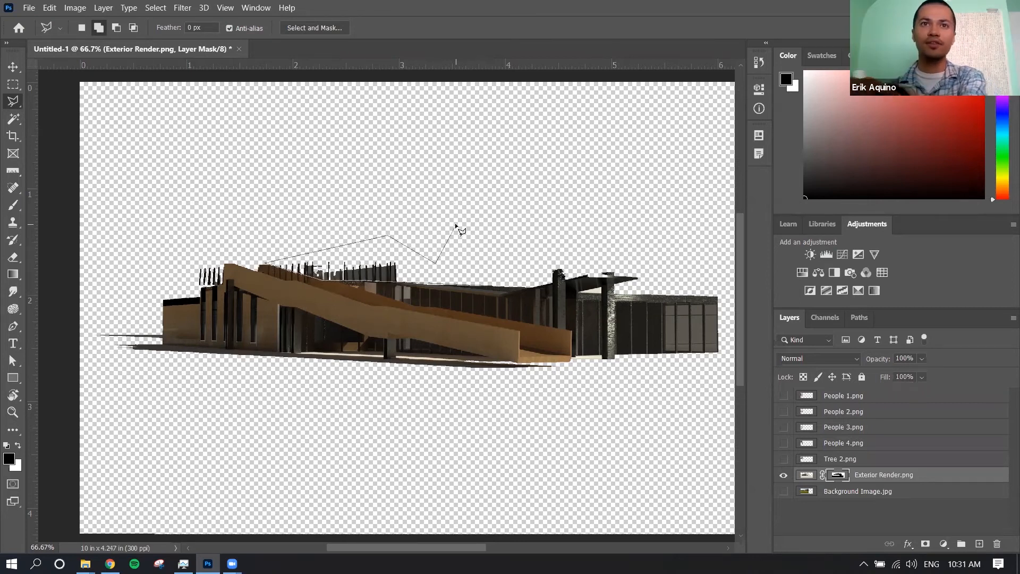
pyautogui.doubleClick(487, 265)
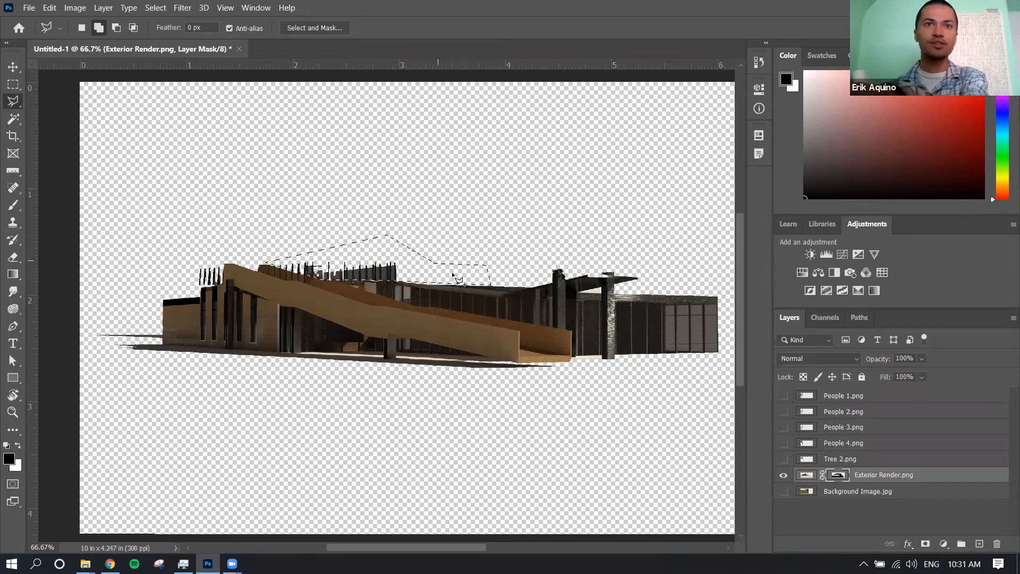
# Add the small group of fins beside the ramp's high end and the shadow strip below the building to the selection
pyautogui.click(100, 27)
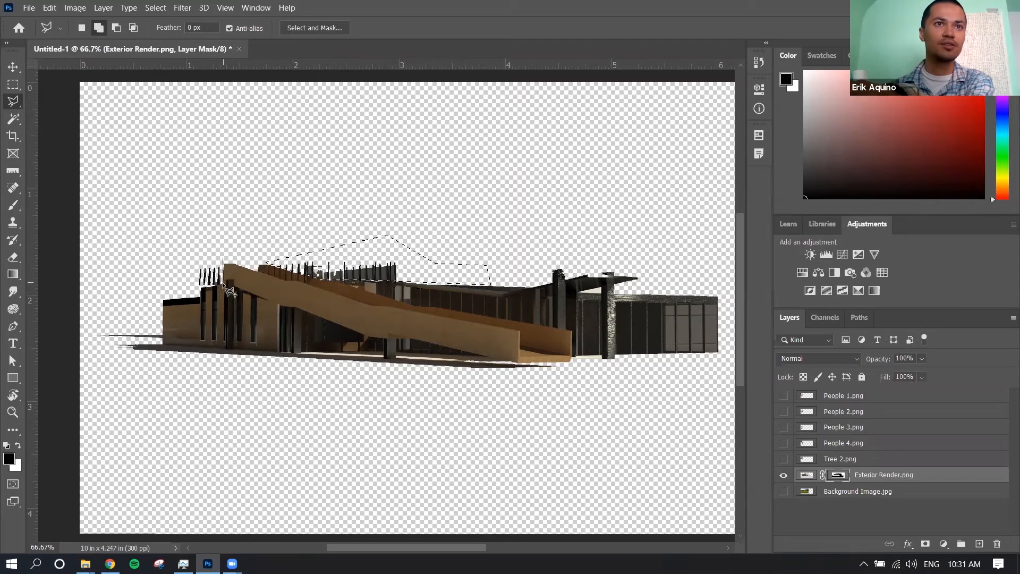
pyautogui.click(191, 256)
pyautogui.click(162, 300)
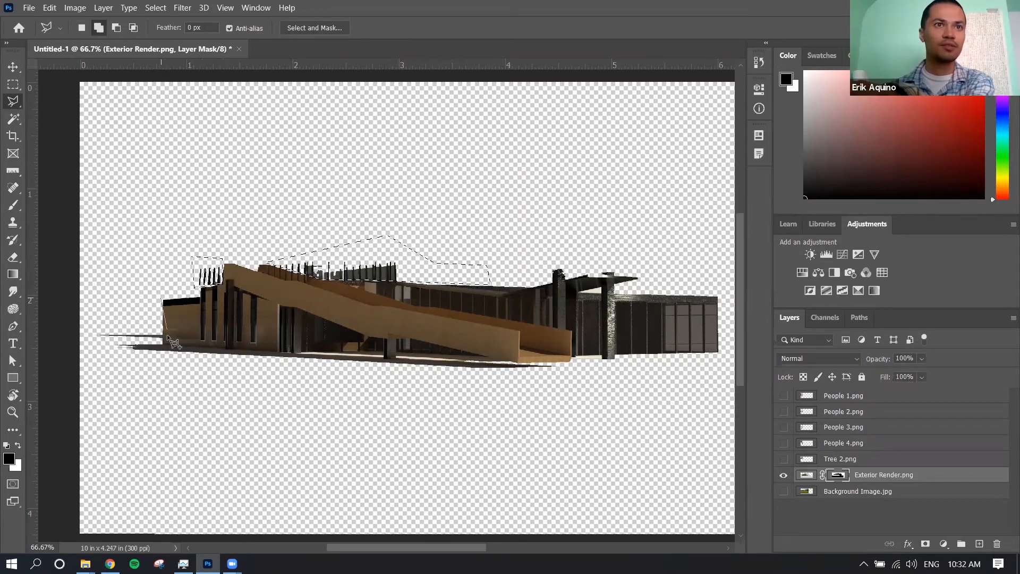
pyautogui.click(164, 343)
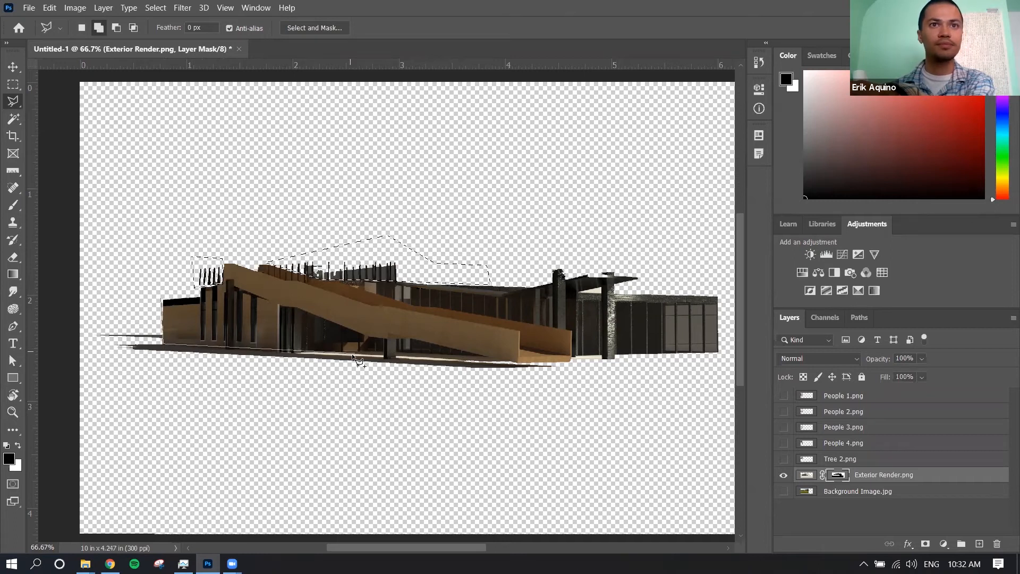
pyautogui.click(394, 360)
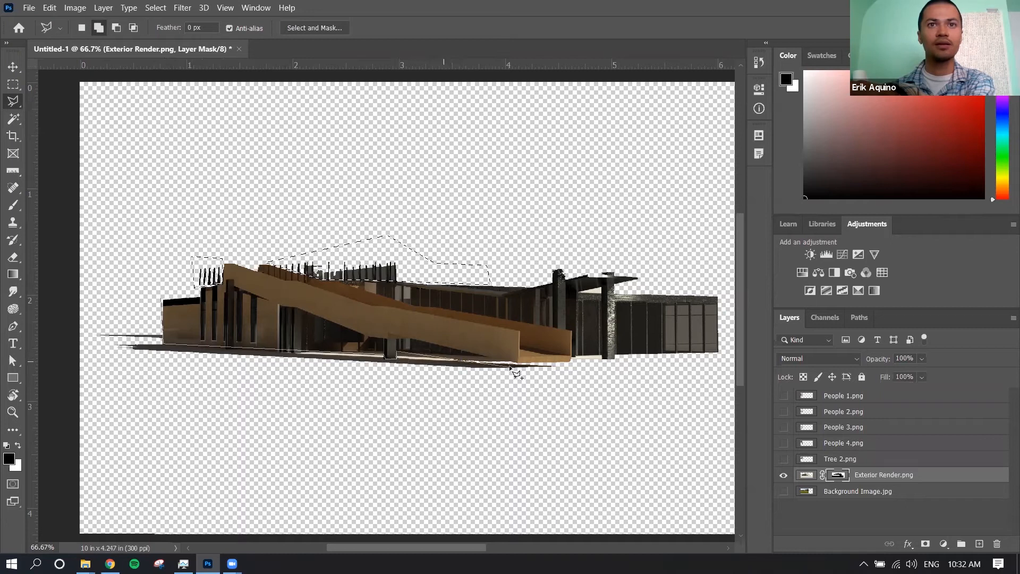
pyautogui.click(564, 367)
pyautogui.click(526, 394)
pyautogui.click(84, 323)
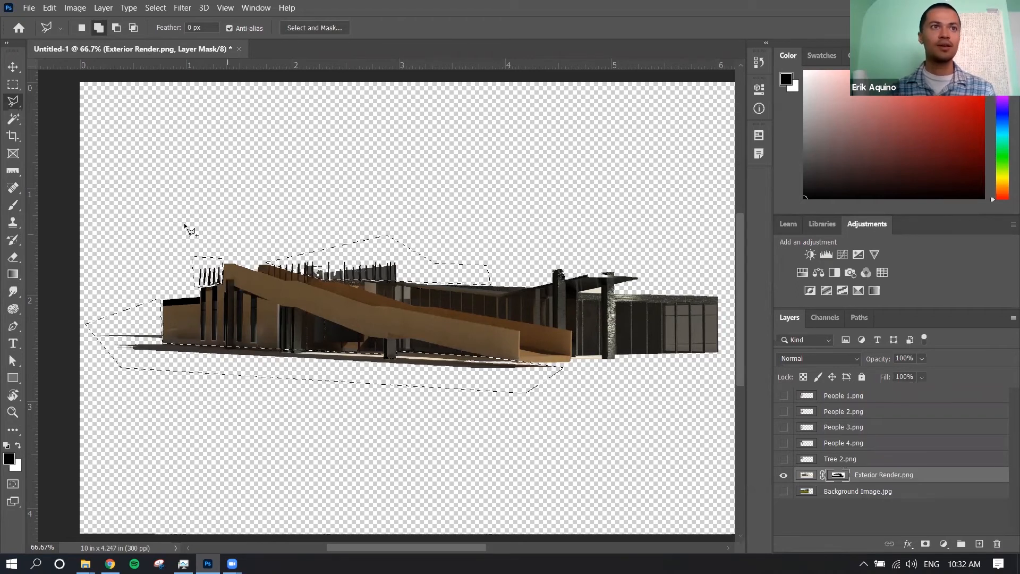
# Brush black over the selected remnants on the Exterior Render.png mask, trying white to restore them, and clear the selection
pyautogui.click(11, 207)
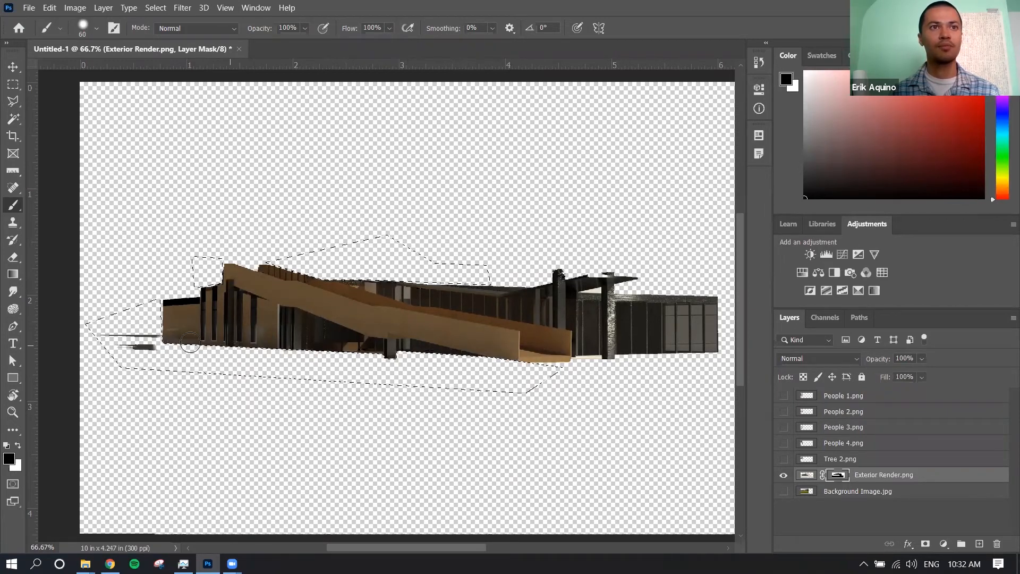
pyautogui.press('x')
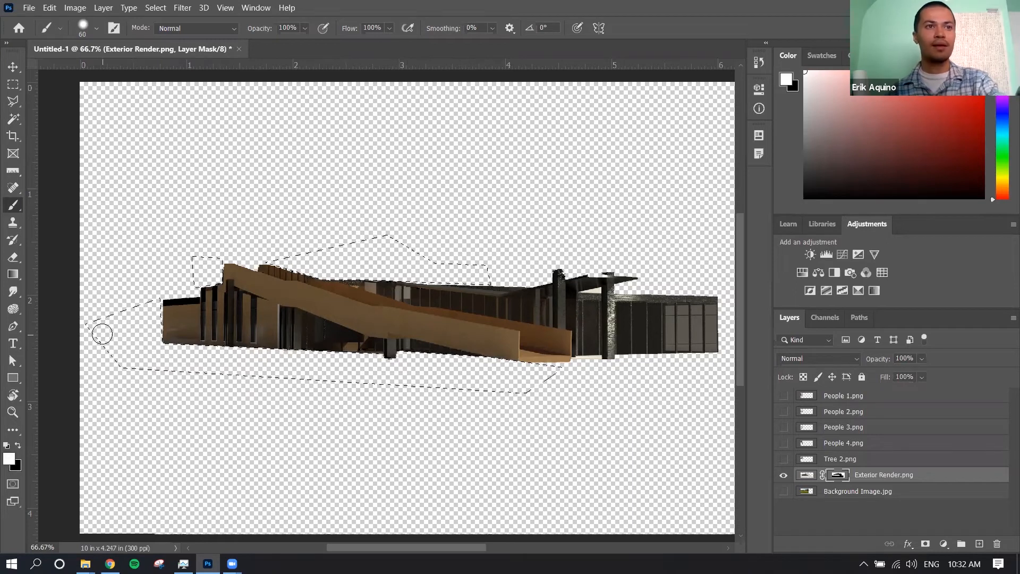
pyautogui.click(19, 444)
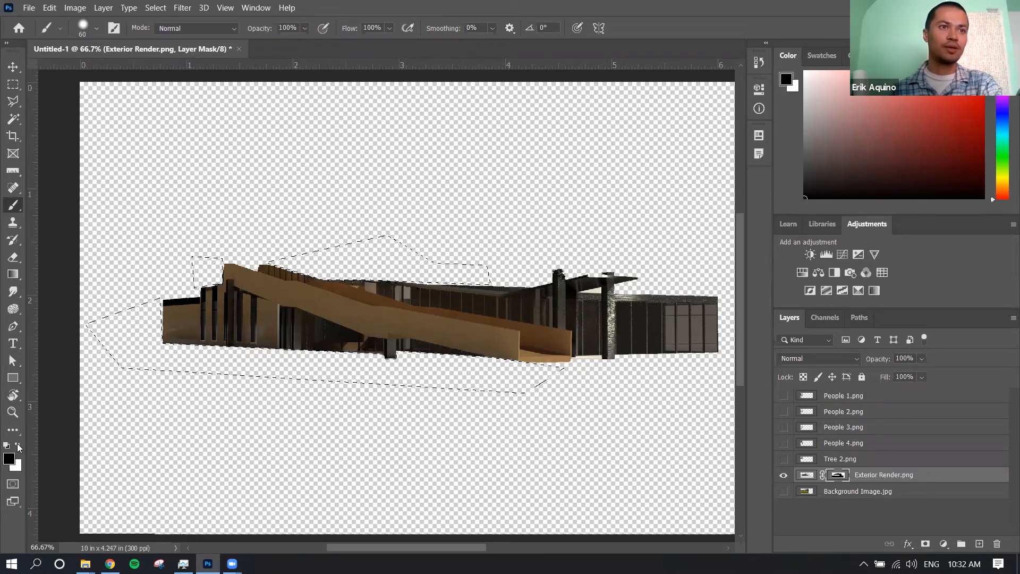
pyautogui.click(19, 444)
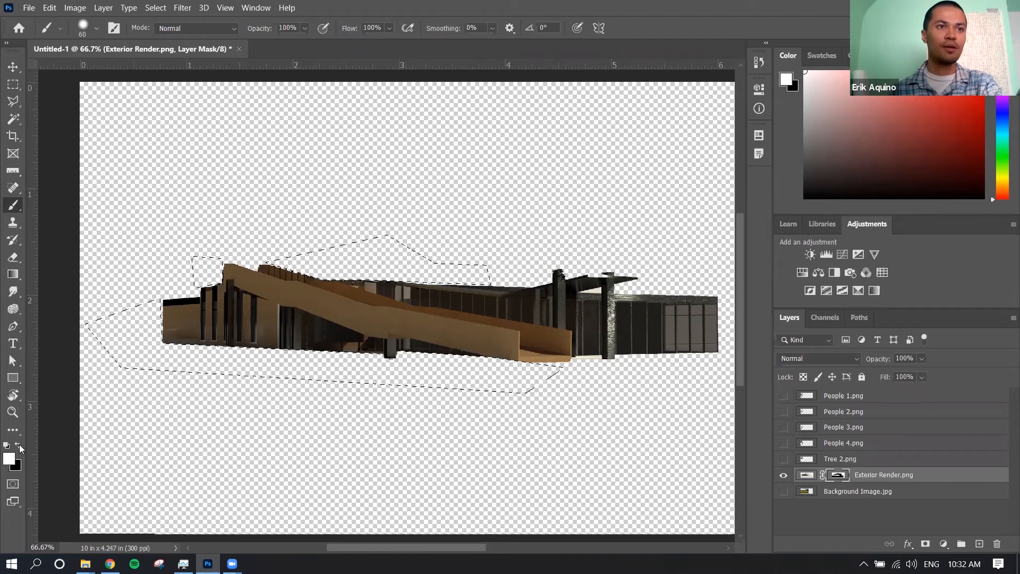
pyautogui.click(20, 444)
pyautogui.click(19, 445)
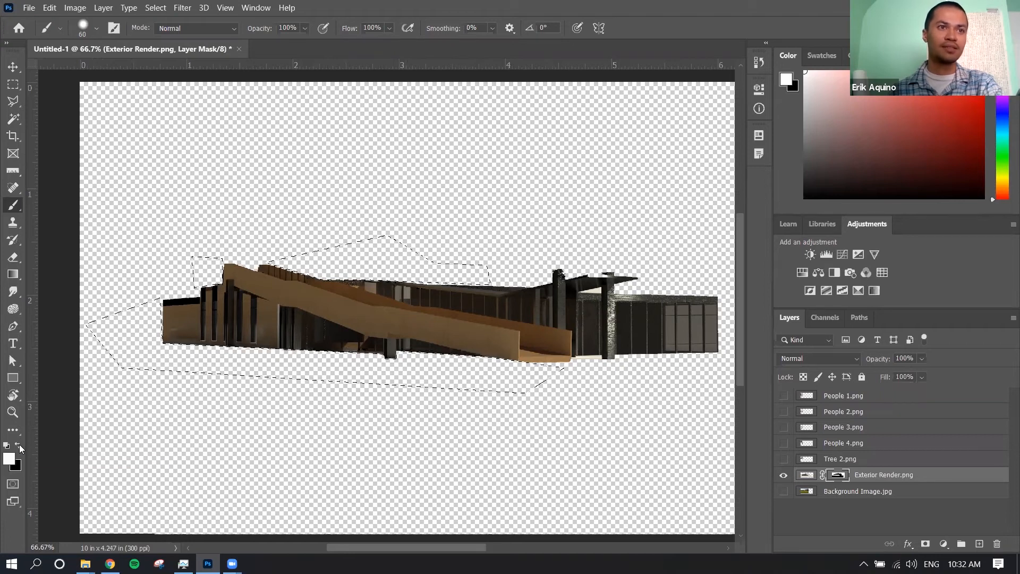
pyautogui.moveTo(312, 349)
pyautogui.mouseDown()
pyautogui.moveTo(372, 357)
pyautogui.moveTo(223, 360)
pyautogui.moveTo(225, 346)
pyautogui.moveTo(477, 352)
pyautogui.moveTo(560, 369)
pyautogui.moveTo(446, 380)
pyautogui.moveTo(478, 364)
pyautogui.moveTo(289, 364)
pyautogui.moveTo(159, 348)
pyautogui.mouseUp()
pyautogui.press('x')
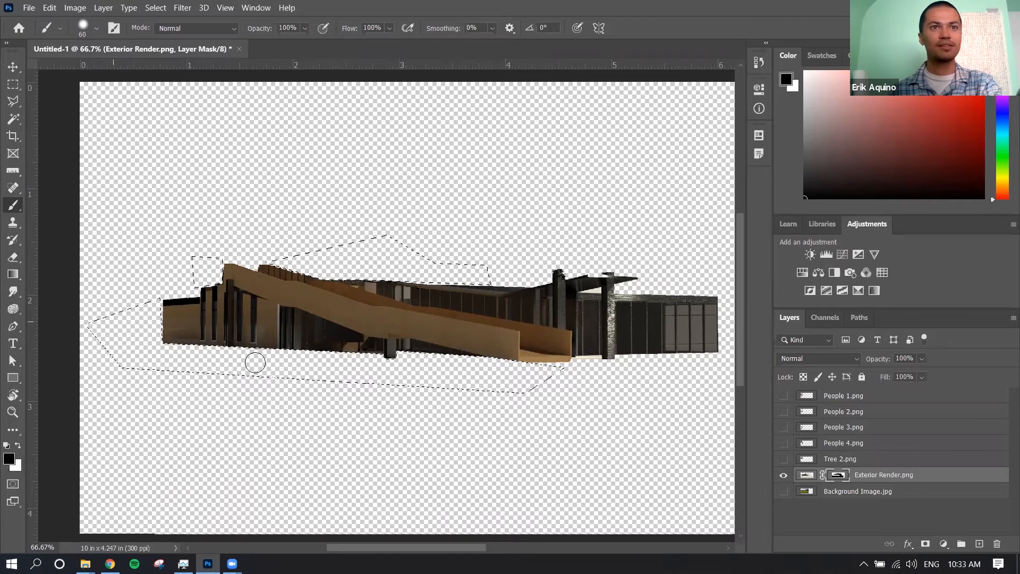
pyautogui.hotkey('ctrl', 'd')
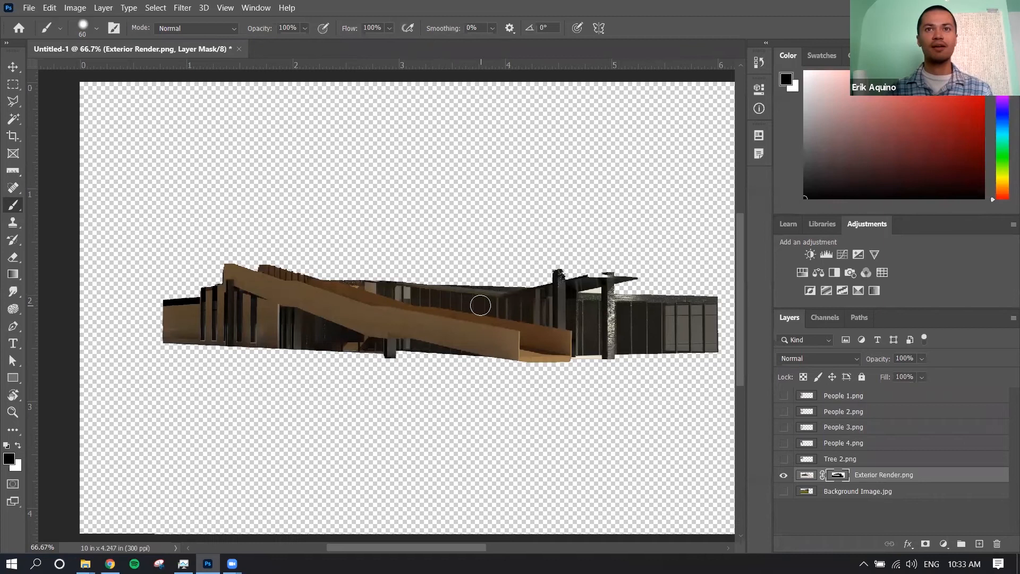
# Show the Background Image.jpg layer and move it about 0.2 in to the right
pyautogui.click(13, 67)
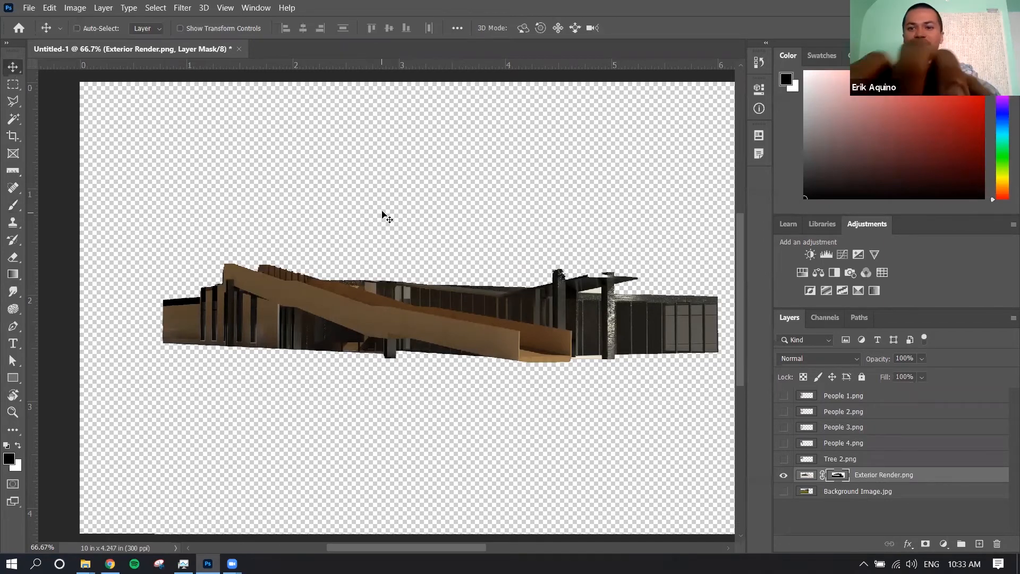
pyautogui.hotkey('ctrl', '-')
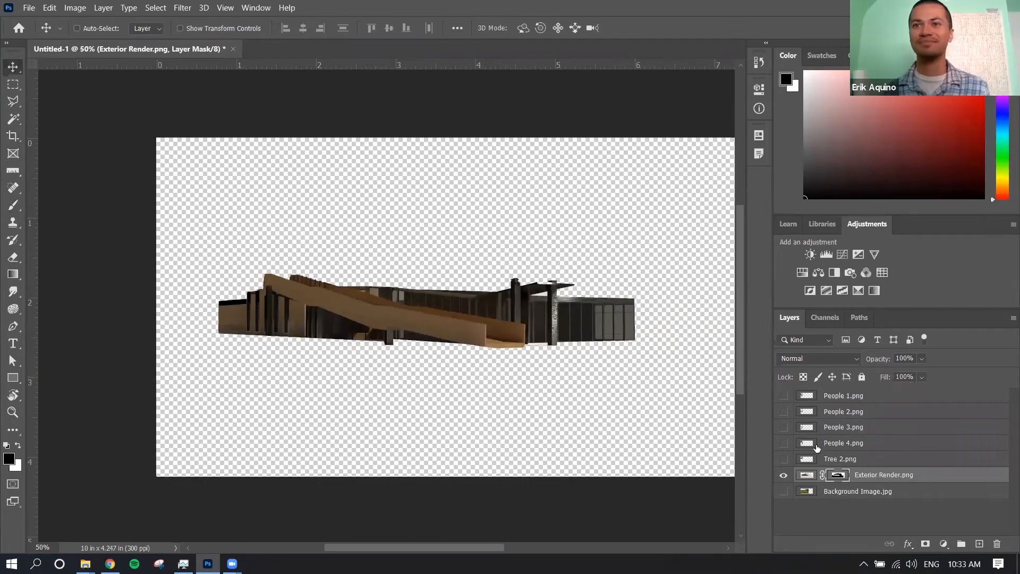
pyautogui.click(784, 493)
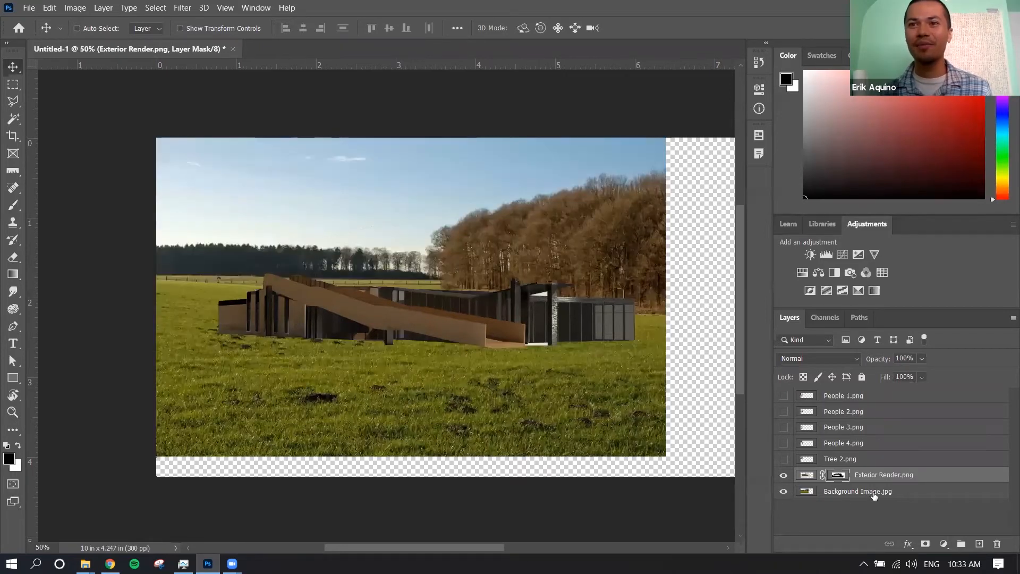
pyautogui.click(814, 495)
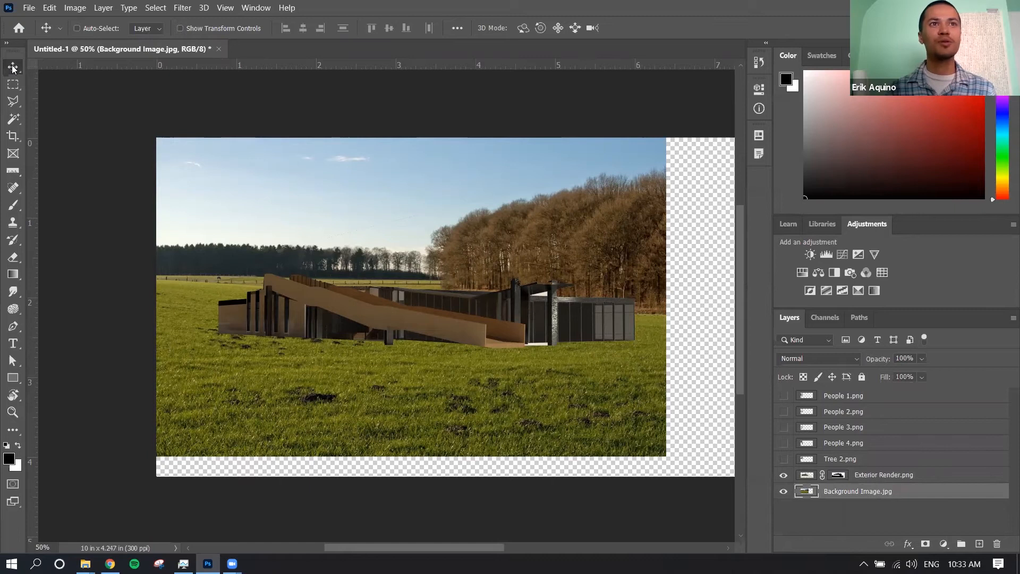
pyautogui.moveTo(378, 327)
pyautogui.mouseDown()
pyautogui.moveTo(396, 310)
pyautogui.moveTo(388, 304)
pyautogui.moveTo(386, 315)
pyautogui.mouseUp()
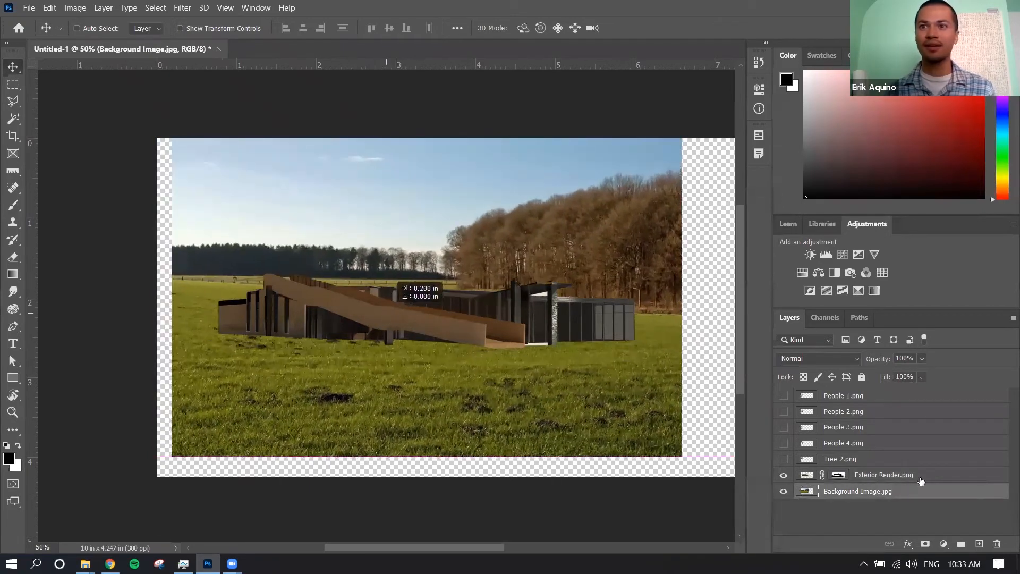
# Move the Exterior Render.png layer up so the building sits near the far edge of the grass field
pyautogui.click(882, 474)
pyautogui.moveTo(508, 301); pyautogui.dragTo(491, 277)
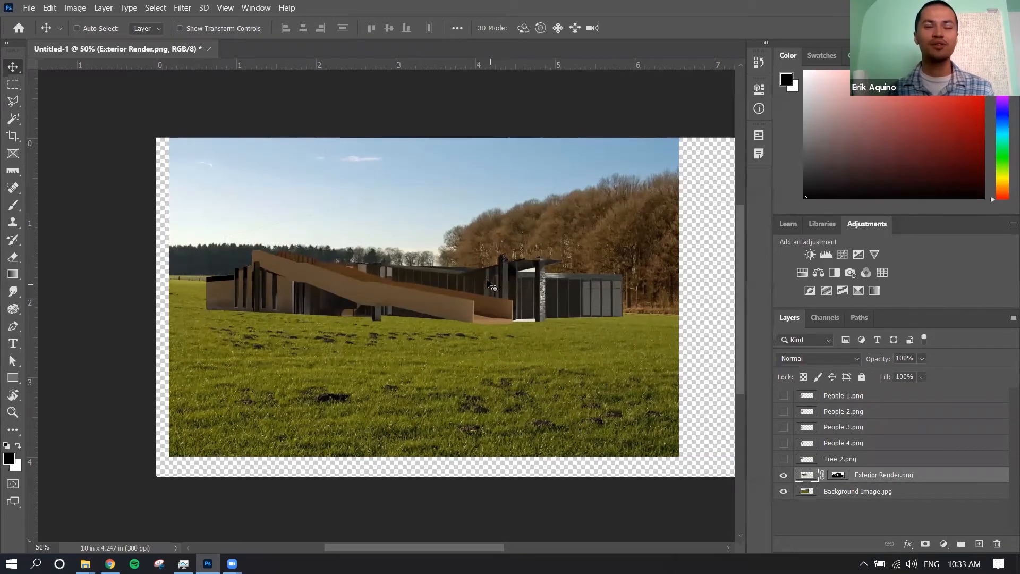
pyautogui.moveTo(473, 278); pyautogui.dragTo(480, 278)
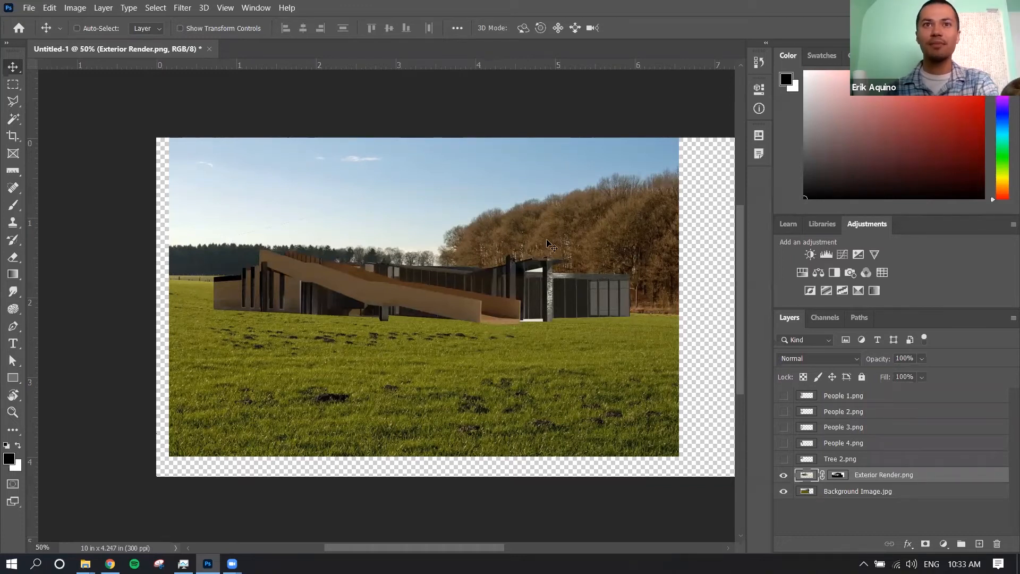
# Free-transform the Exterior Render.png layer and enlarge it proportionally to about 114%
pyautogui.press('ctrl')
pyautogui.hotkey('ctrl', 't')
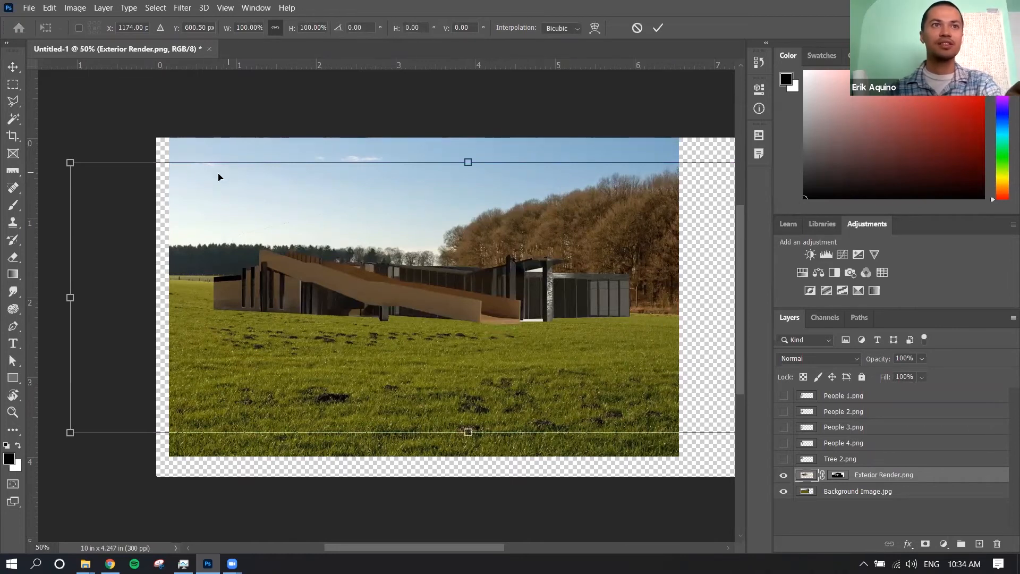
pyautogui.moveTo(70, 163); pyautogui.dragTo(30, 172)
pyautogui.scroll(-1, 391, 330)
pyautogui.scroll(-1, 391, 326)
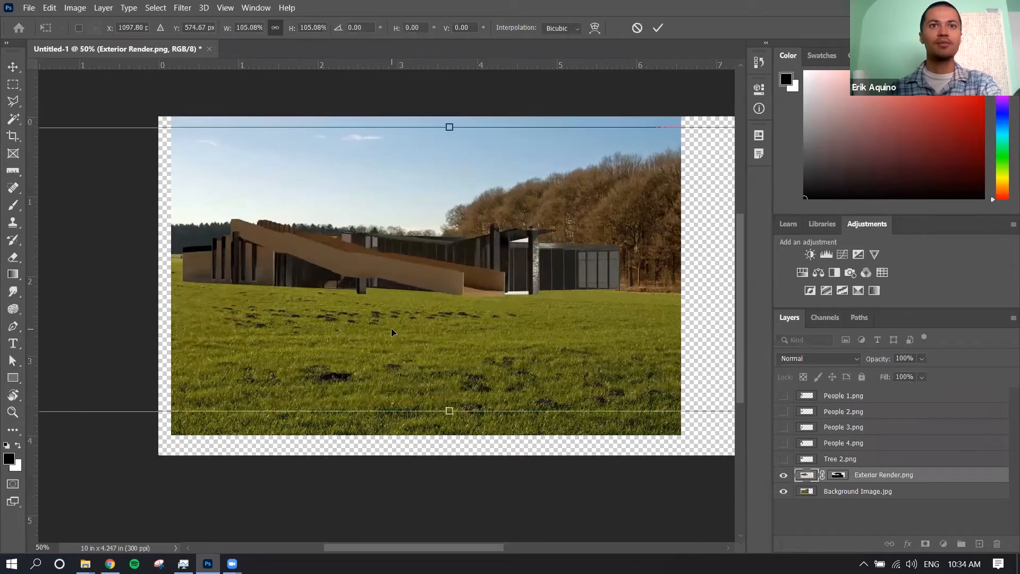
pyautogui.hscroll(-5, 358, 320)
pyautogui.moveTo(70, 429); pyautogui.dragTo(81, 497)
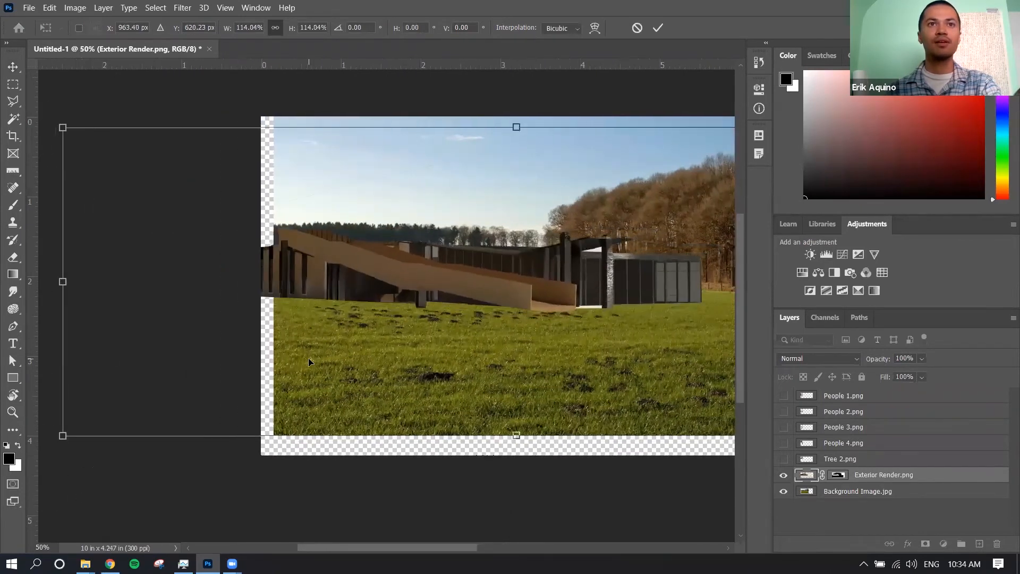
# Enlarge the building render to about 121%, reposition it across the field's horizon, and apply the transform
pyautogui.hscroll(5, 311, 353)
pyautogui.hscroll(1, 432, 289)
pyautogui.moveTo(444, 272)
pyautogui.mouseDown()
pyautogui.moveTo(470, 275)
pyautogui.moveTo(447, 275)
pyautogui.mouseUp()
pyautogui.hscroll(3, 454, 290)
pyautogui.hscroll(3, 457, 293)
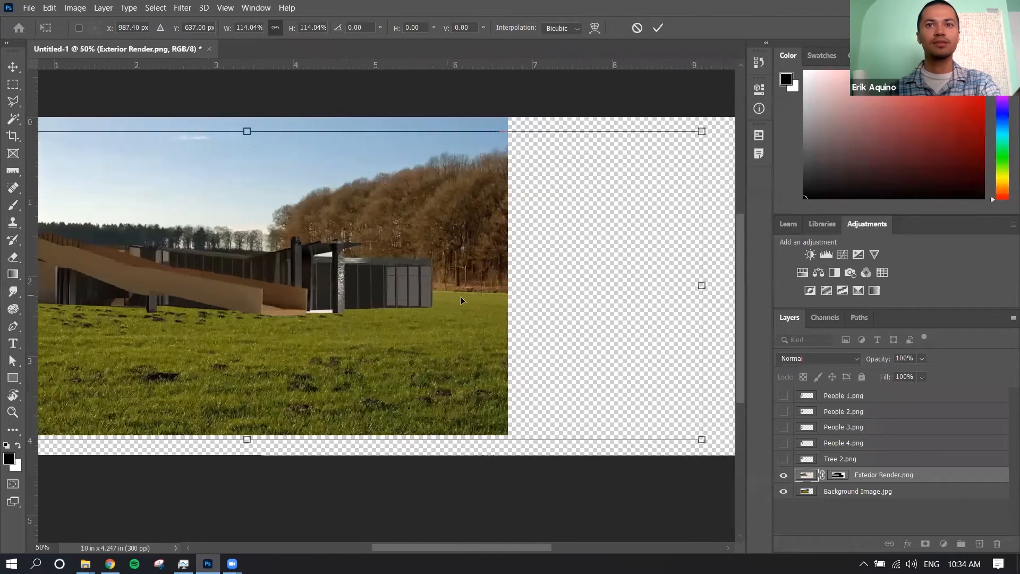
pyautogui.moveTo(660, 434); pyautogui.dragTo(718, 479)
pyautogui.hscroll(-4, 560, 412)
pyautogui.hscroll(-3, 560, 412)
pyautogui.moveTo(447, 279); pyautogui.dragTo(412, 278)
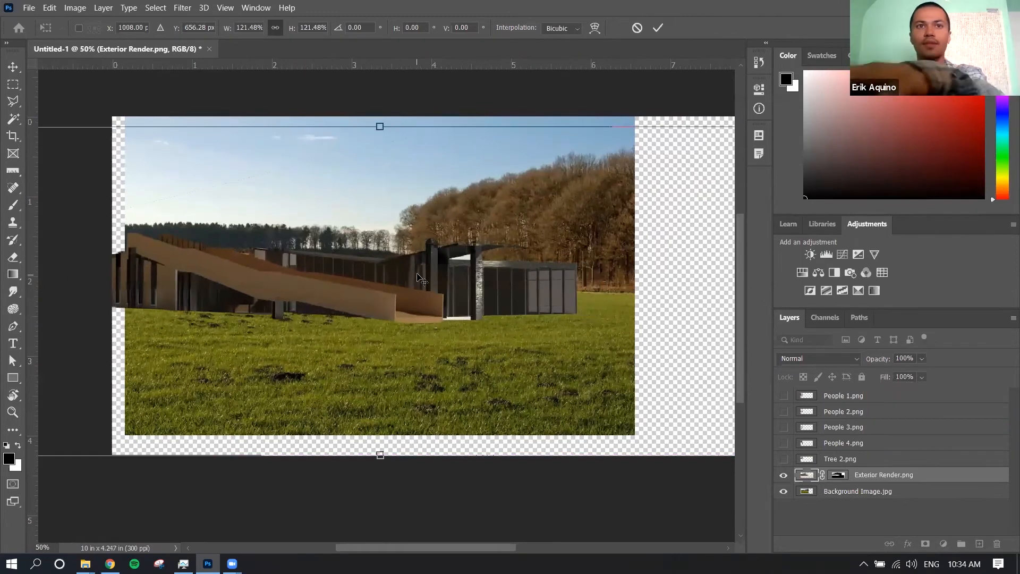
pyautogui.press('Return')
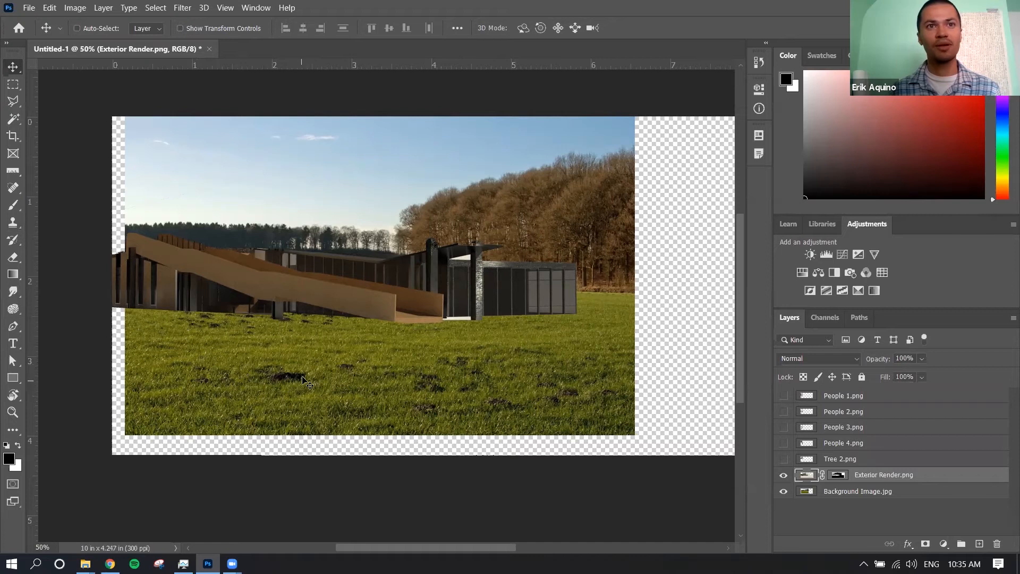
# Remove the dark soil patches from the grass on the Background Image.jpg layer with the content-aware Spot Healing Brush
pyautogui.click(16, 189)
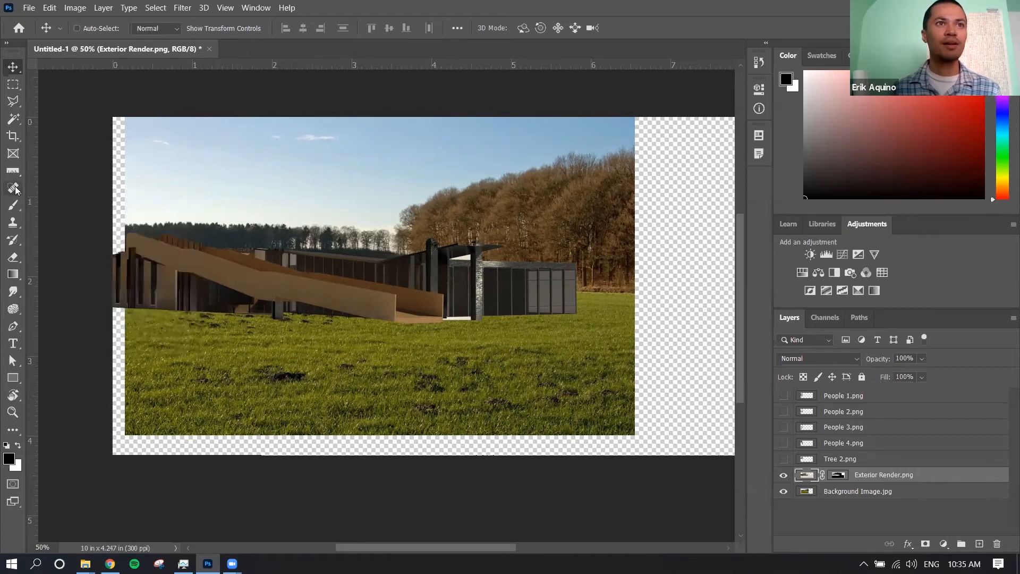
pyautogui.rightClick(15, 189)
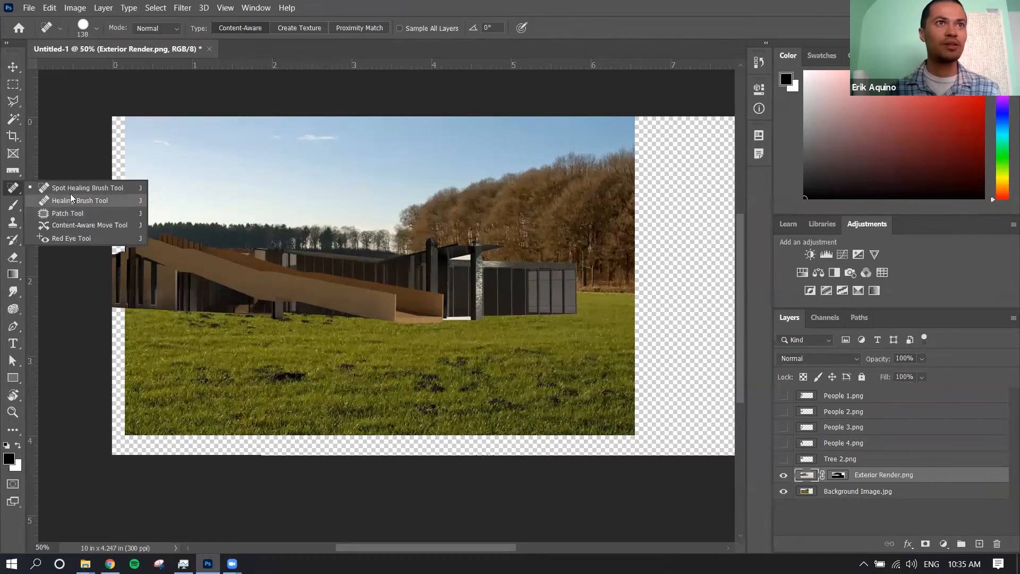
pyautogui.click(71, 189)
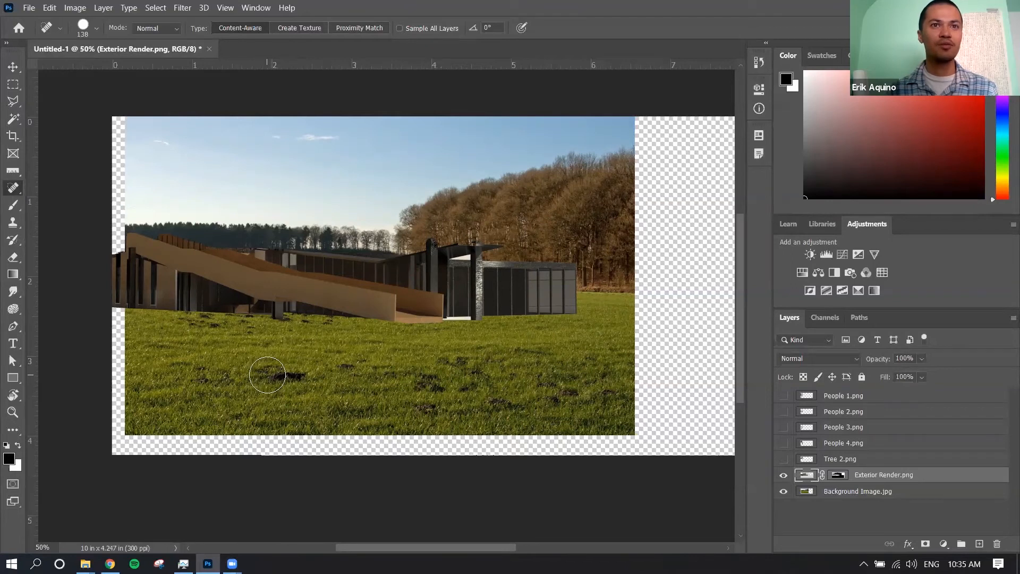
pyautogui.click(896, 497)
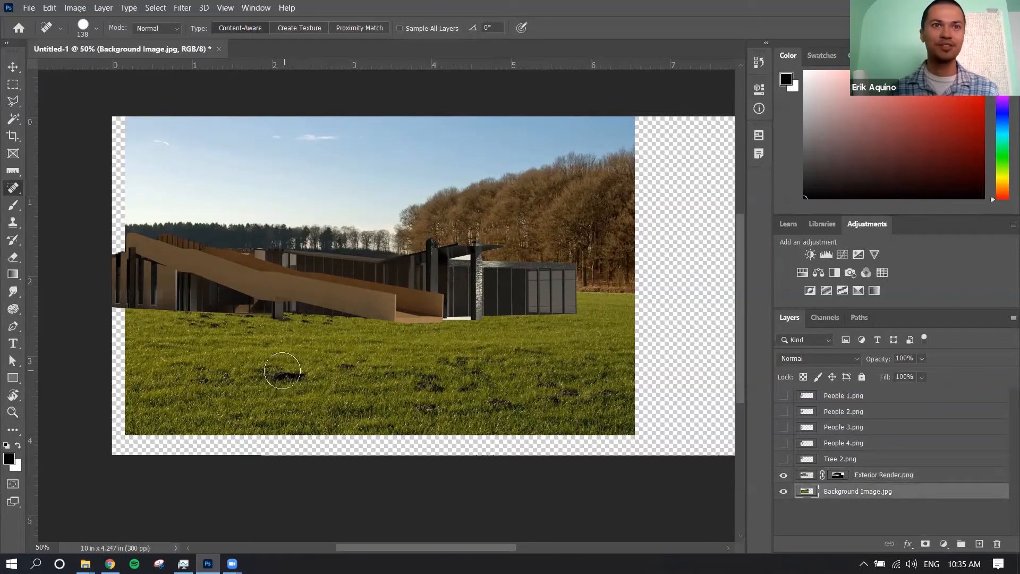
pyautogui.moveTo(277, 371)
pyautogui.mouseDown()
pyautogui.moveTo(301, 378)
pyautogui.moveTo(279, 372)
pyautogui.mouseUp()
pyautogui.moveTo(365, 373)
pyautogui.mouseDown()
pyautogui.moveTo(347, 367)
pyautogui.moveTo(357, 365)
pyautogui.mouseUp()
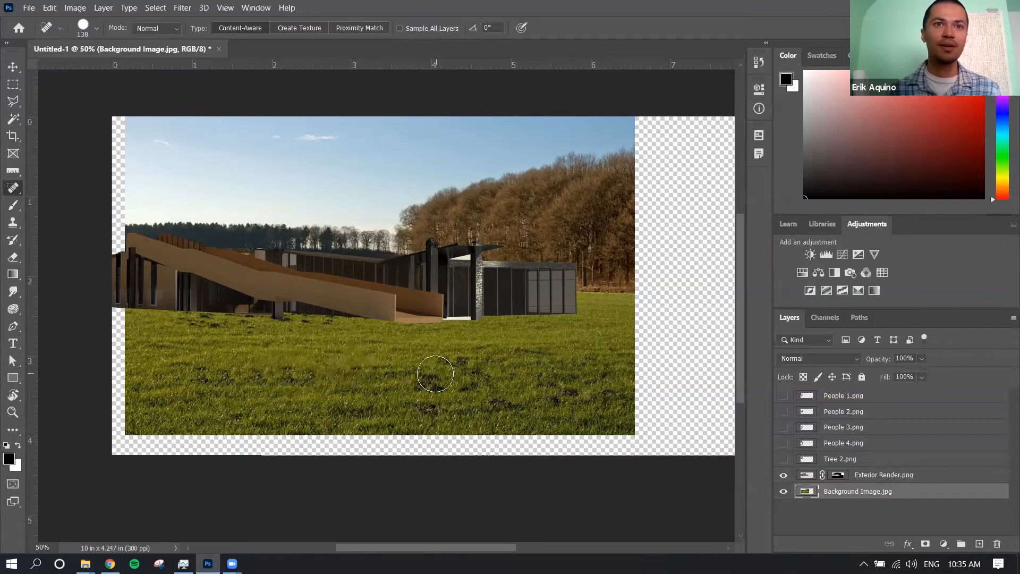
pyautogui.moveTo(424, 375)
pyautogui.mouseDown()
pyautogui.moveTo(432, 382)
pyautogui.moveTo(455, 361)
pyautogui.moveTo(507, 398)
pyautogui.mouseUp()
pyautogui.moveTo(444, 400); pyautogui.dragTo(431, 401)
pyautogui.moveTo(557, 396); pyautogui.dragTo(600, 390)
pyautogui.moveTo(556, 359); pyautogui.dragTo(478, 349)
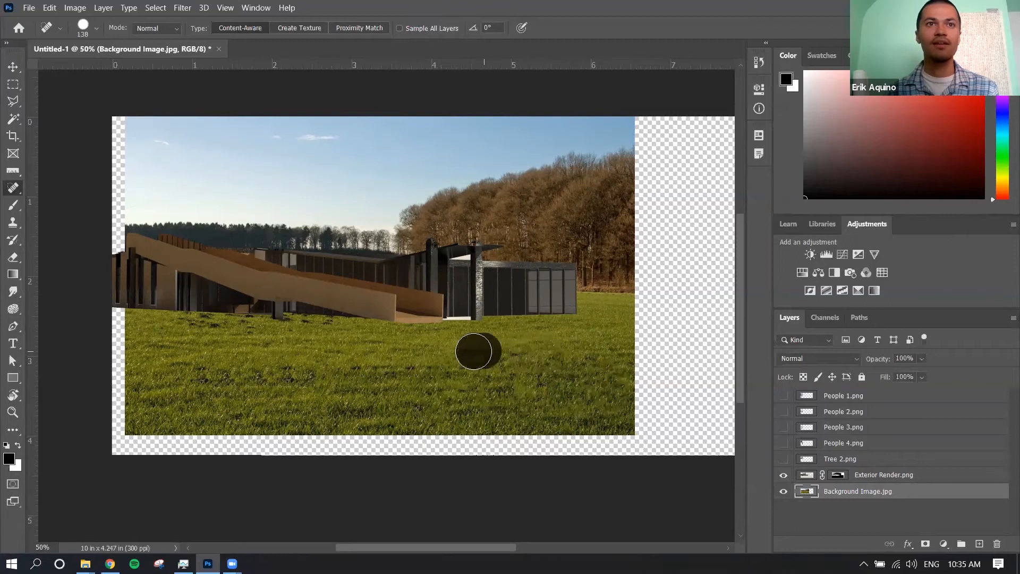
pyautogui.moveTo(335, 322); pyautogui.dragTo(296, 316)
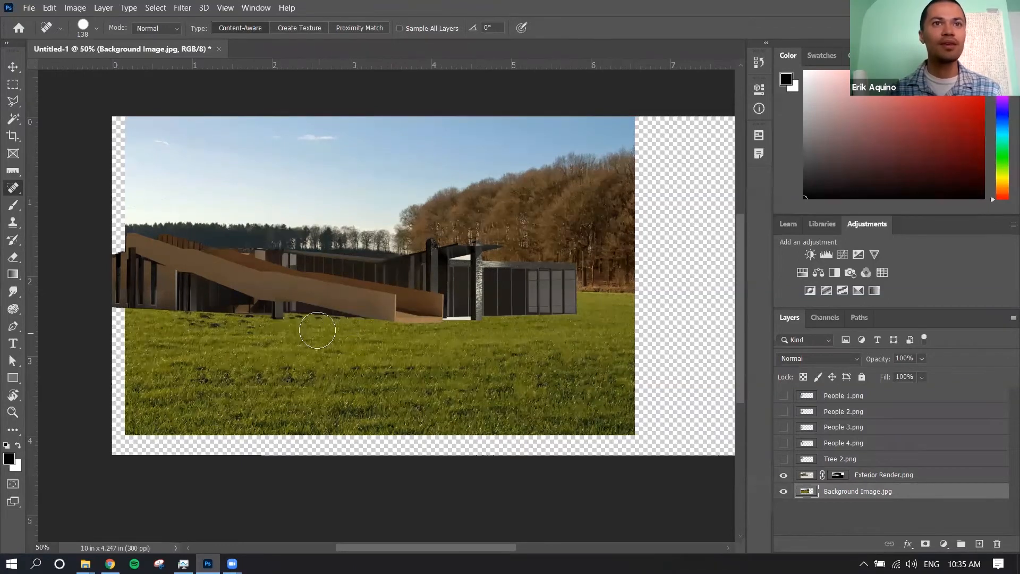
pyautogui.click(303, 318)
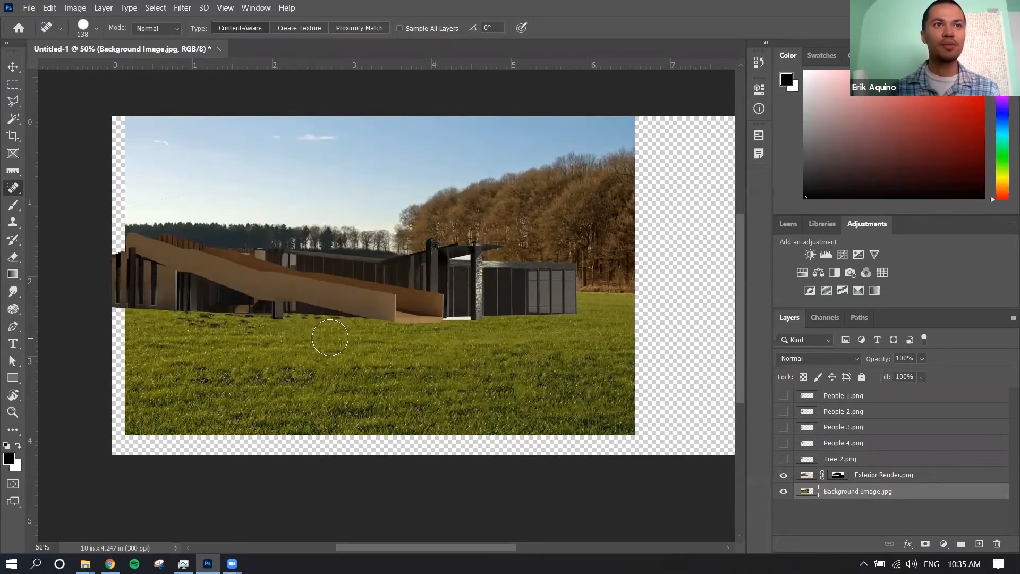
# Patch the dark soil spots in the grass below the ramp with clean grass from further along the field, and deselect
pyautogui.rightClick(16, 187)
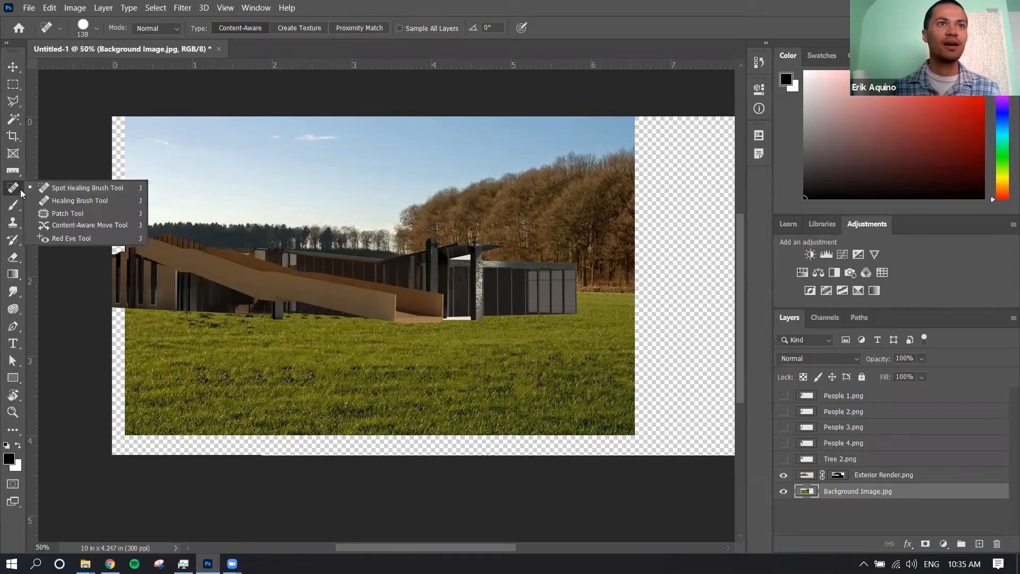
pyautogui.click(57, 215)
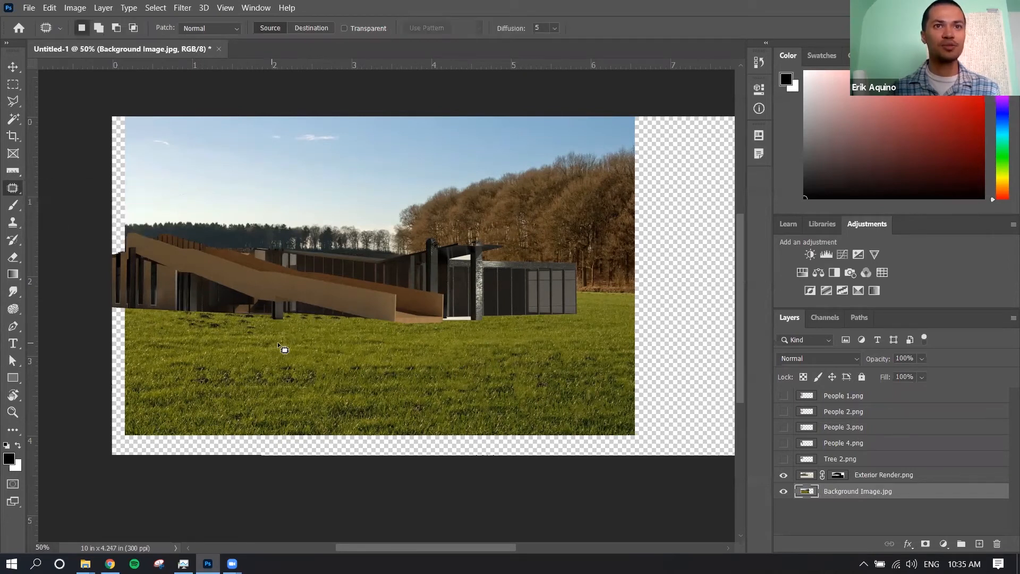
pyautogui.moveTo(176, 329); pyautogui.dragTo(316, 333)
pyautogui.moveTo(279, 300)
pyautogui.mouseDown()
pyautogui.moveTo(185, 299)
pyautogui.moveTo(178, 330)
pyautogui.mouseUp()
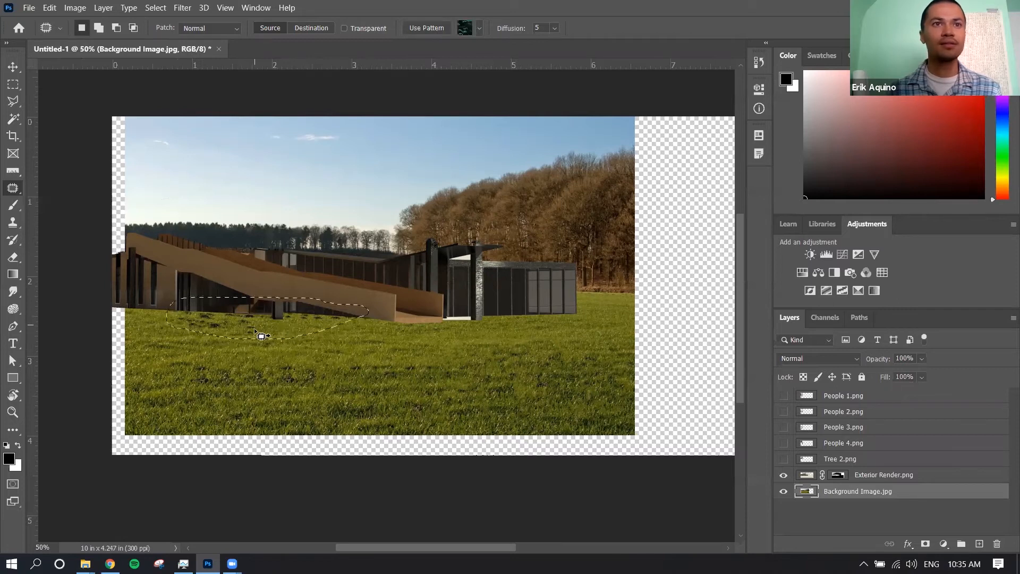
pyautogui.moveTo(256, 334); pyautogui.dragTo(432, 350)
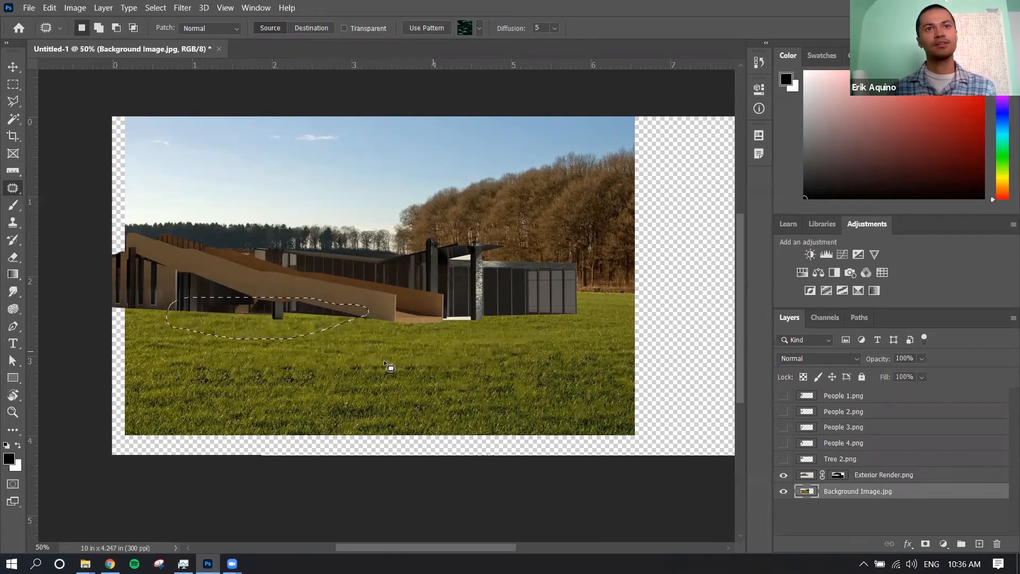
pyautogui.hotkey('ctrl', 'd')
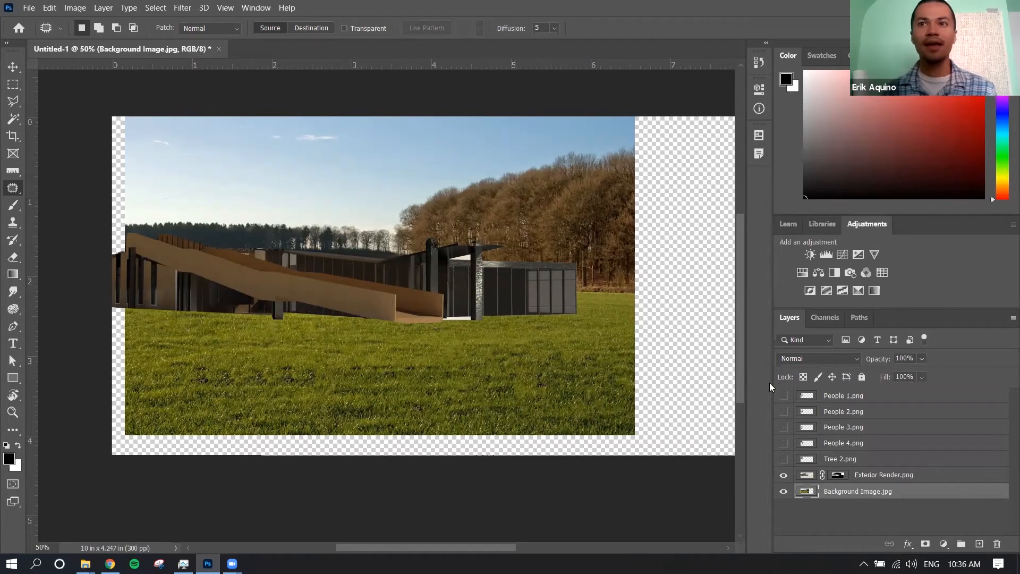
# Add a new layer directly above Background Image.jpg and rename it Shadow
pyautogui.click(13, 205)
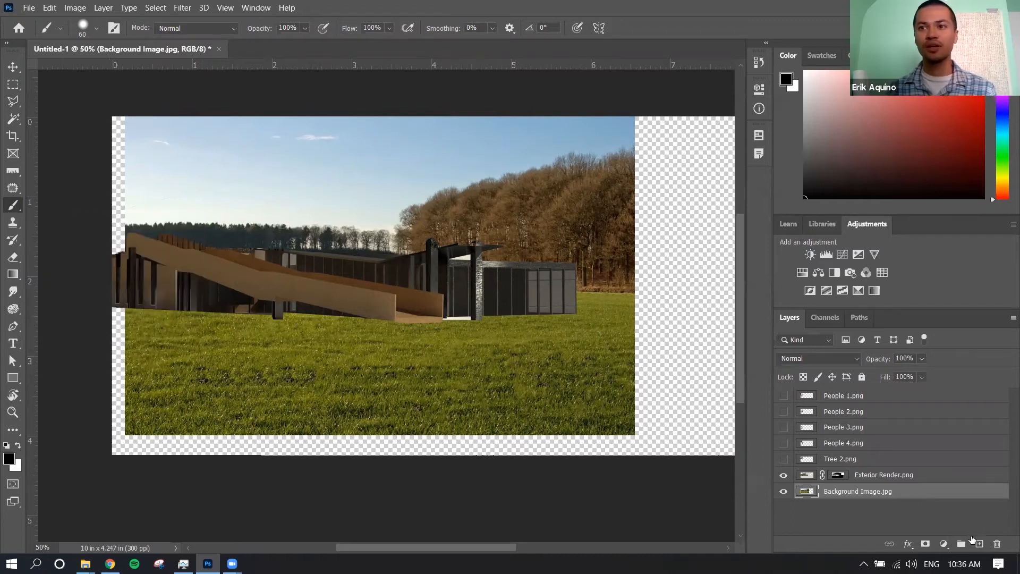
pyautogui.click(979, 543)
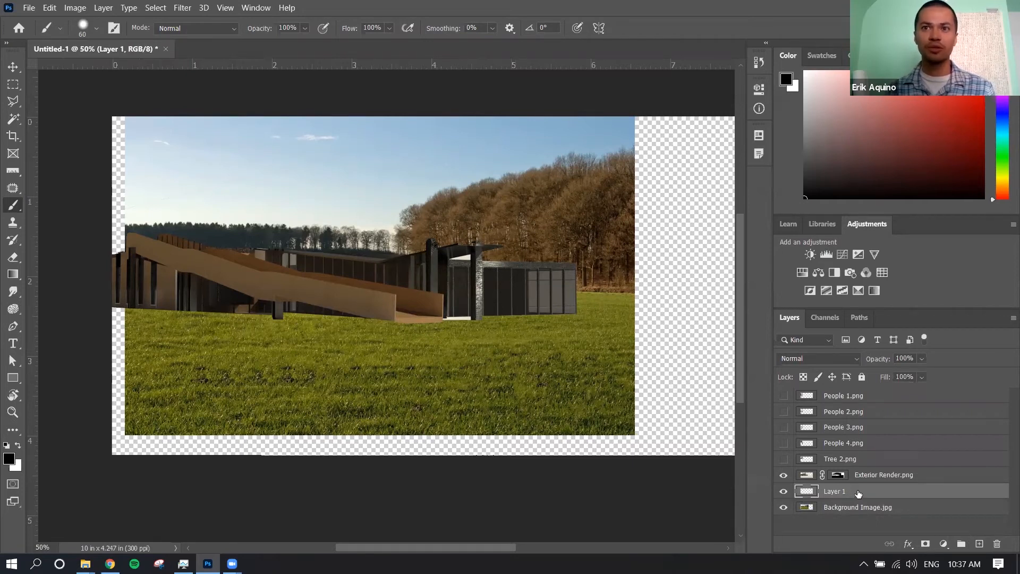
pyautogui.click(853, 508)
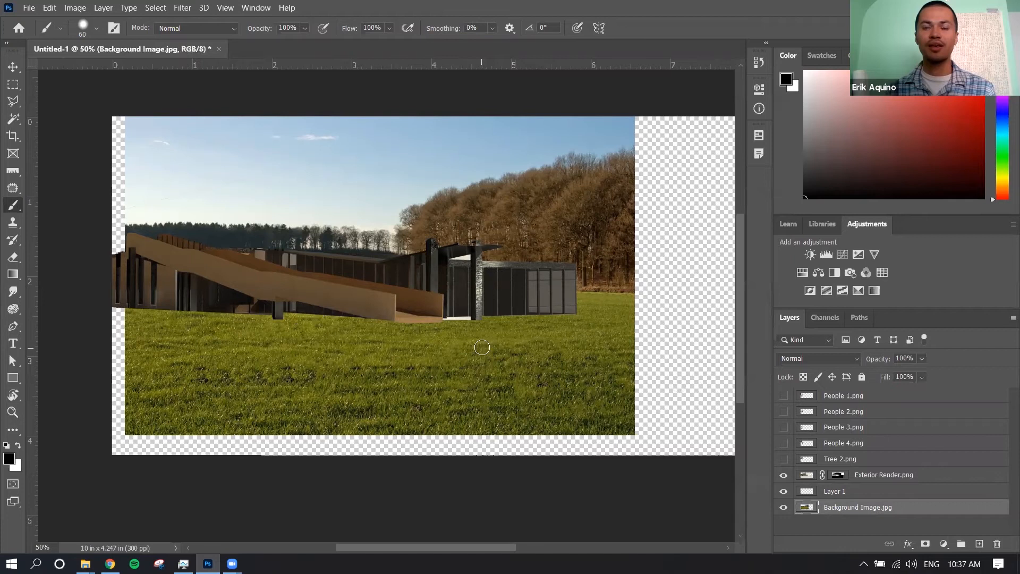
pyautogui.click(850, 493)
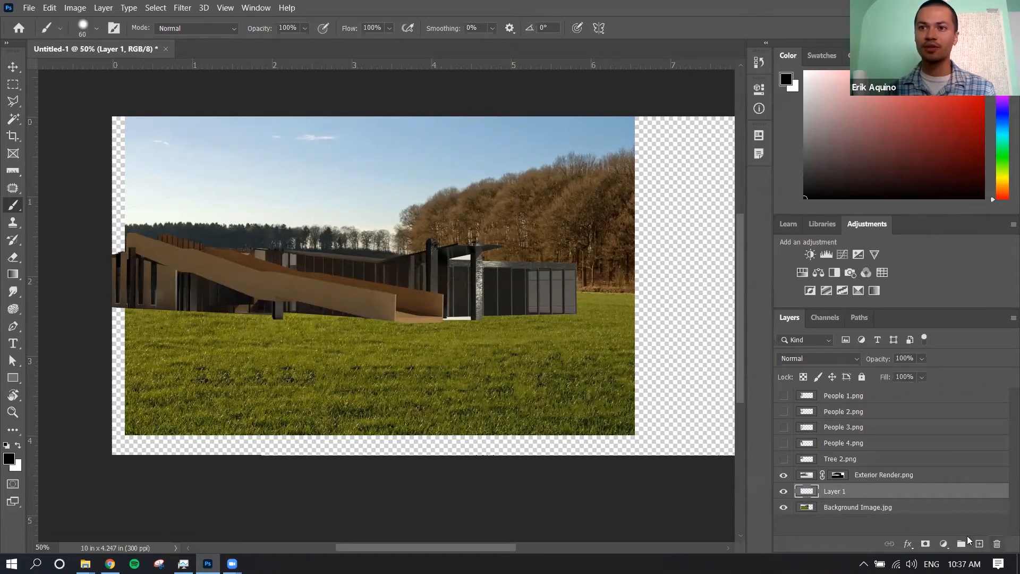
pyautogui.doubleClick(838, 492)
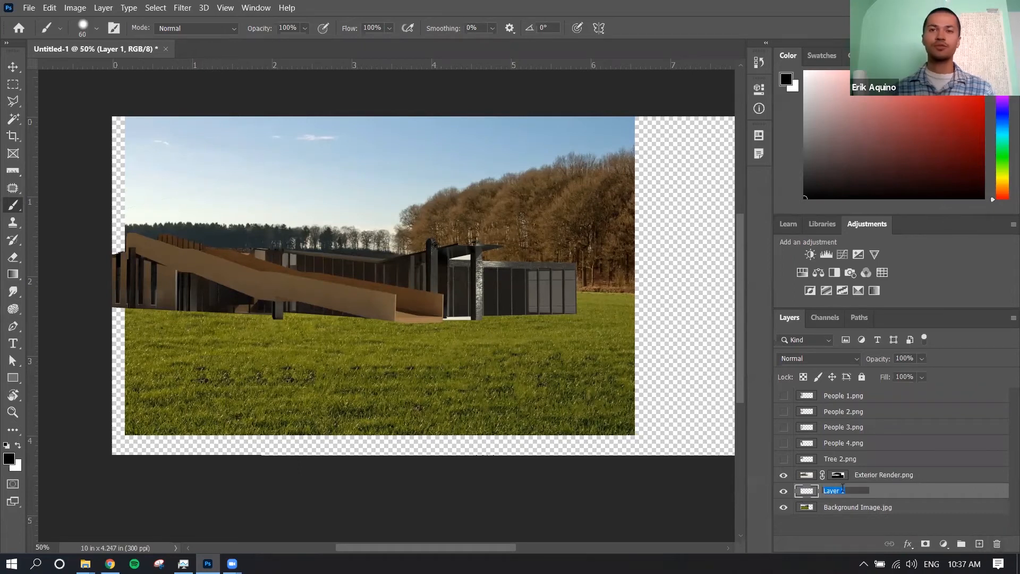
pyautogui.write('Shadow')
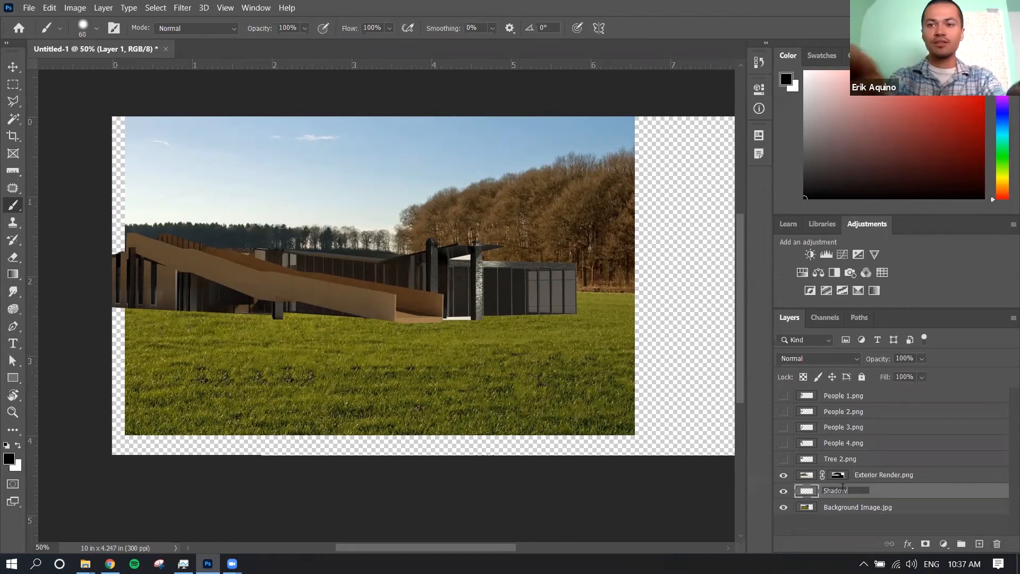
pyautogui.press('Return')
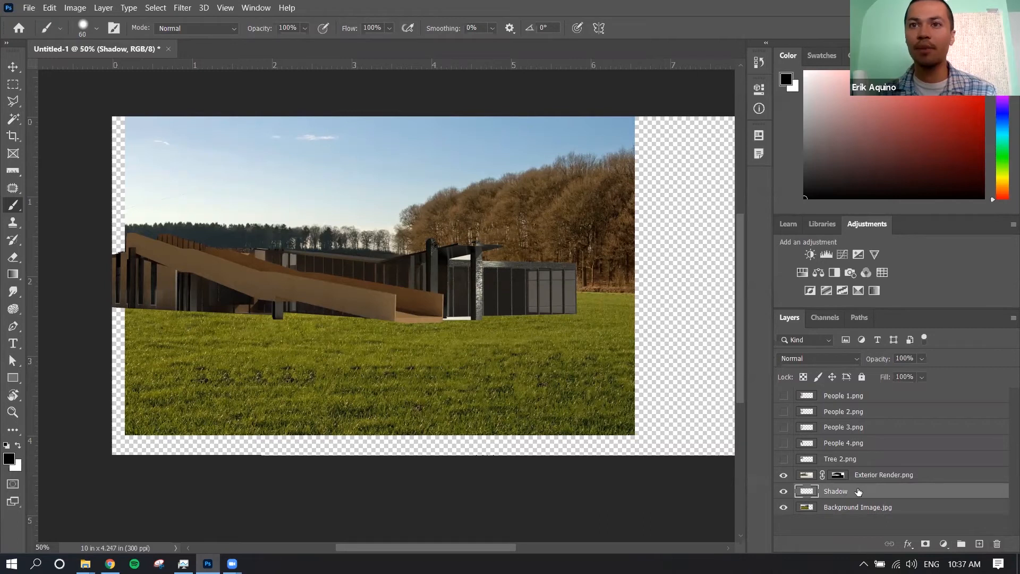
# Set the Brush tool's hardness to 40% at a size of 60 px
pyautogui.click(890, 478)
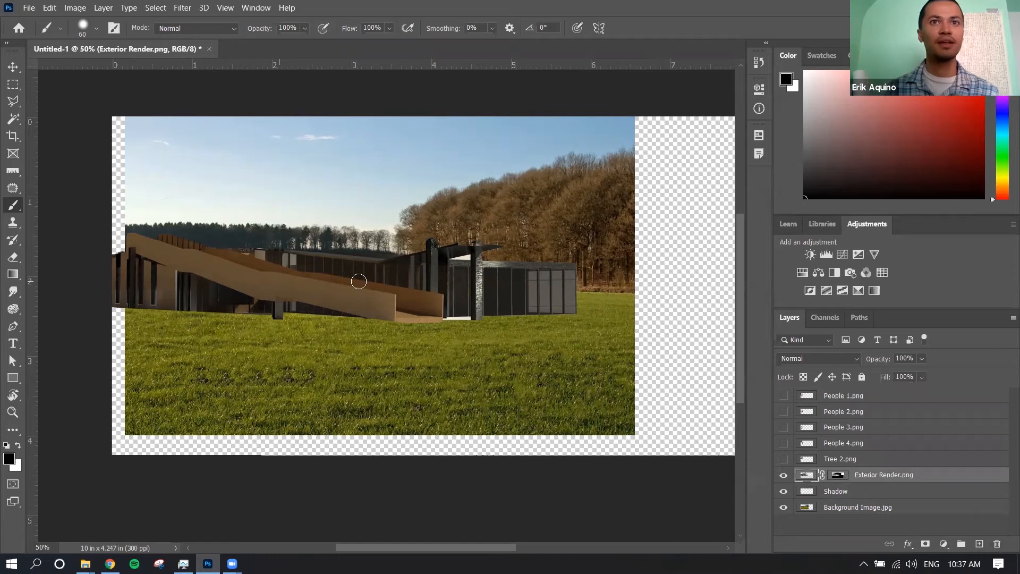
pyautogui.rightClick(425, 301)
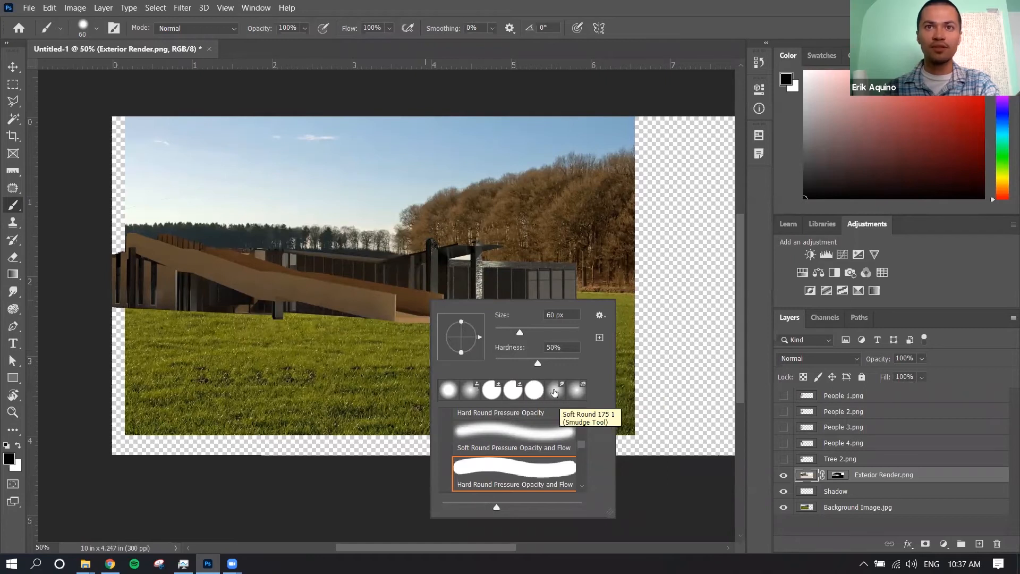
pyautogui.moveTo(538, 364); pyautogui.dragTo(530, 366)
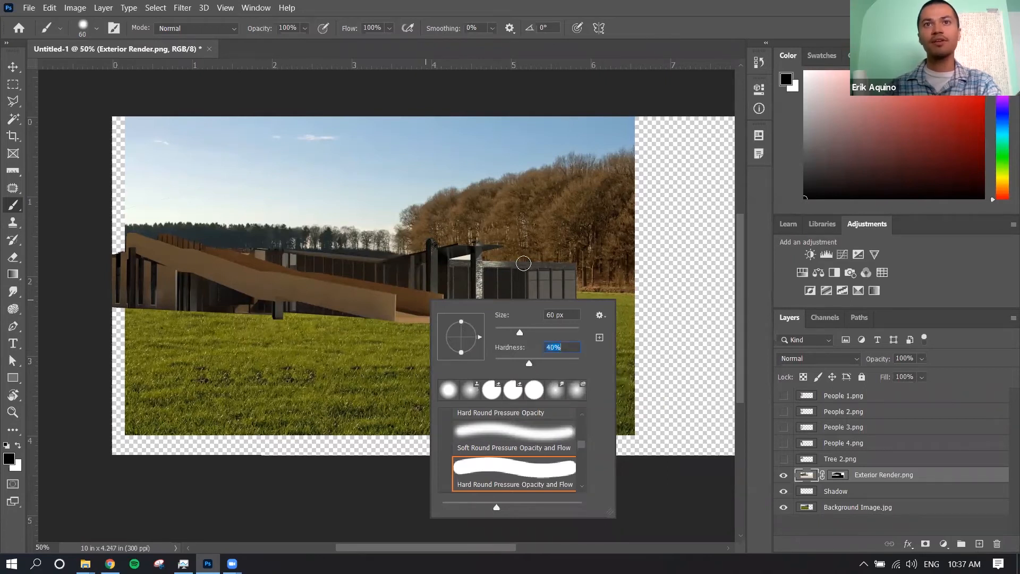
pyautogui.click(523, 265)
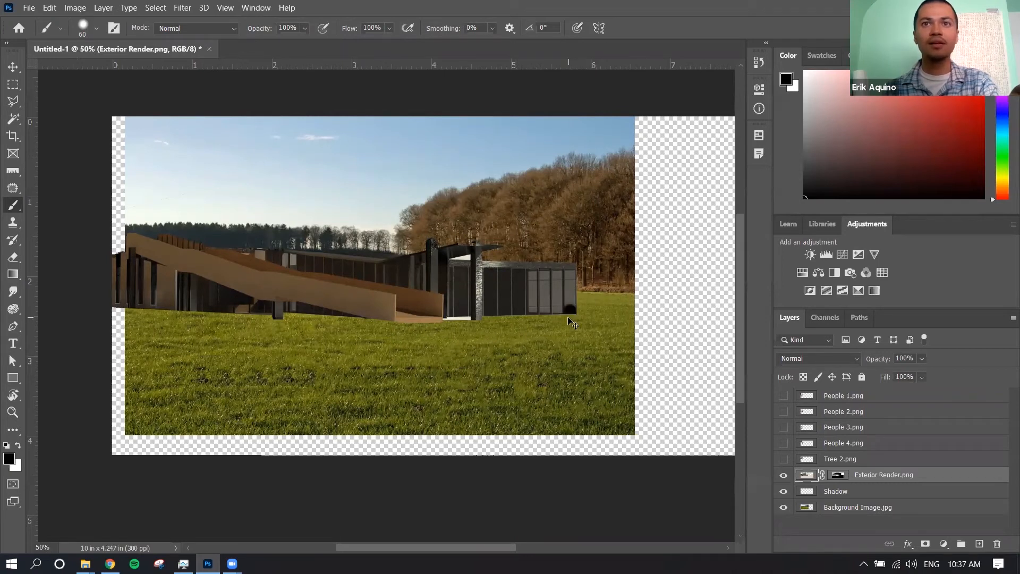
# Paint a black shadow on the Shadow layer, starting from the outer base corner of the building's glazed wing
pyautogui.click(863, 491)
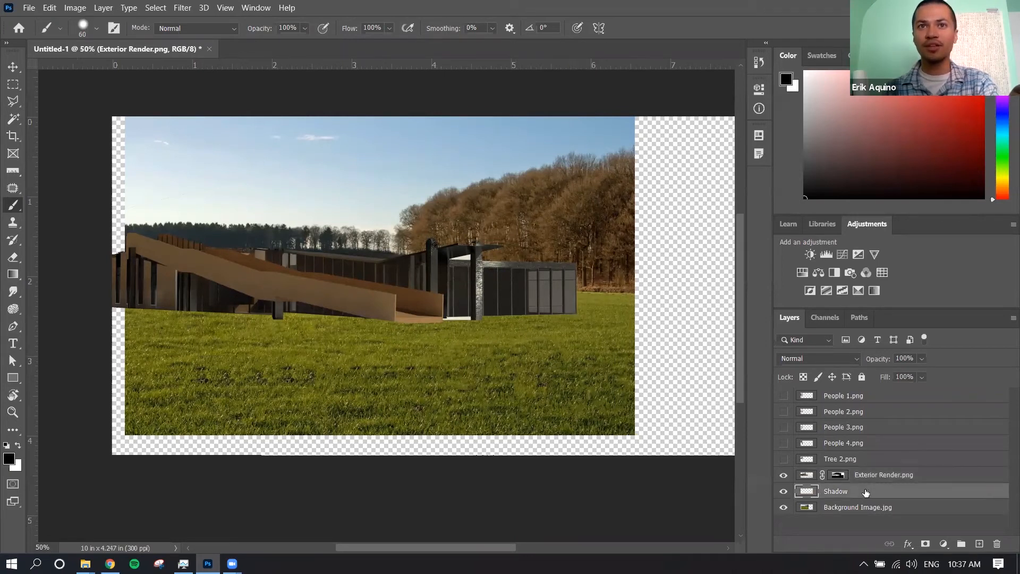
pyautogui.moveTo(569, 312); pyautogui.dragTo(483, 318)
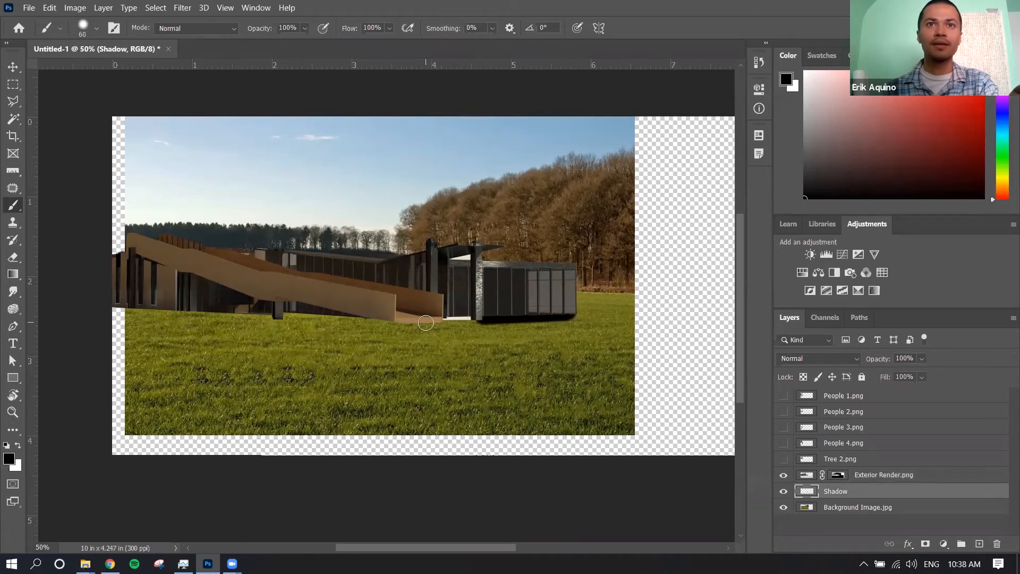
pyautogui.keyDown('shift'); pyautogui.click(426, 320); pyautogui.keyUp('shift')
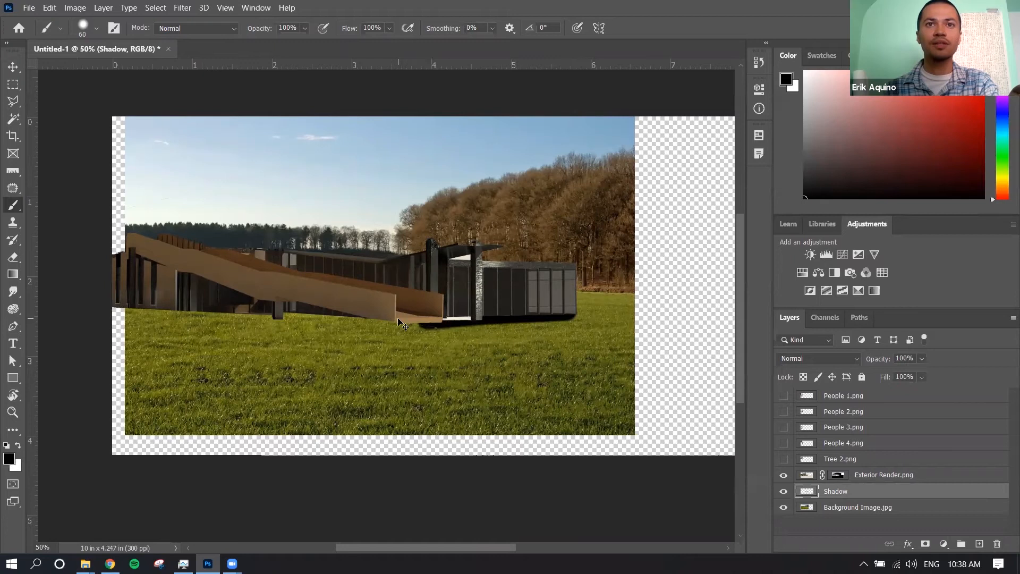
pyautogui.hotkey('ctrl', 'z')
pyautogui.click(398, 319)
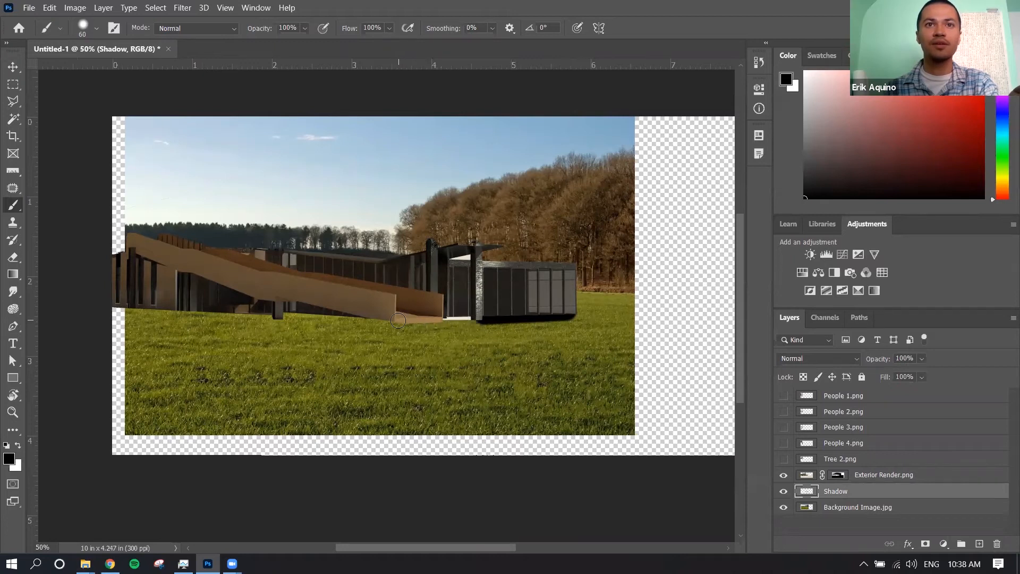
pyautogui.keyDown('shift'); pyautogui.click(475, 320); pyautogui.keyUp('shift')
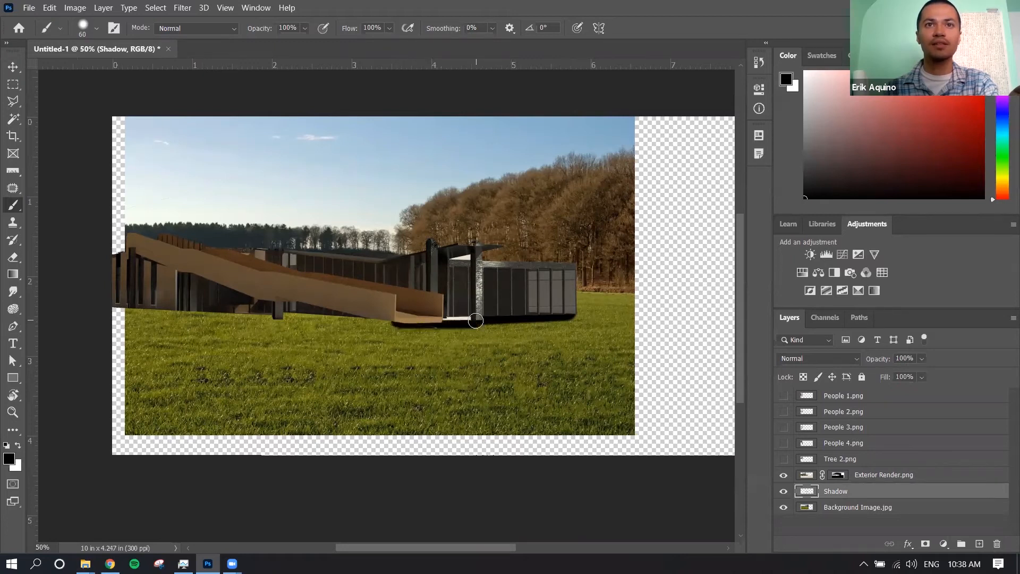
pyautogui.hotkey('ctrl', 'z')
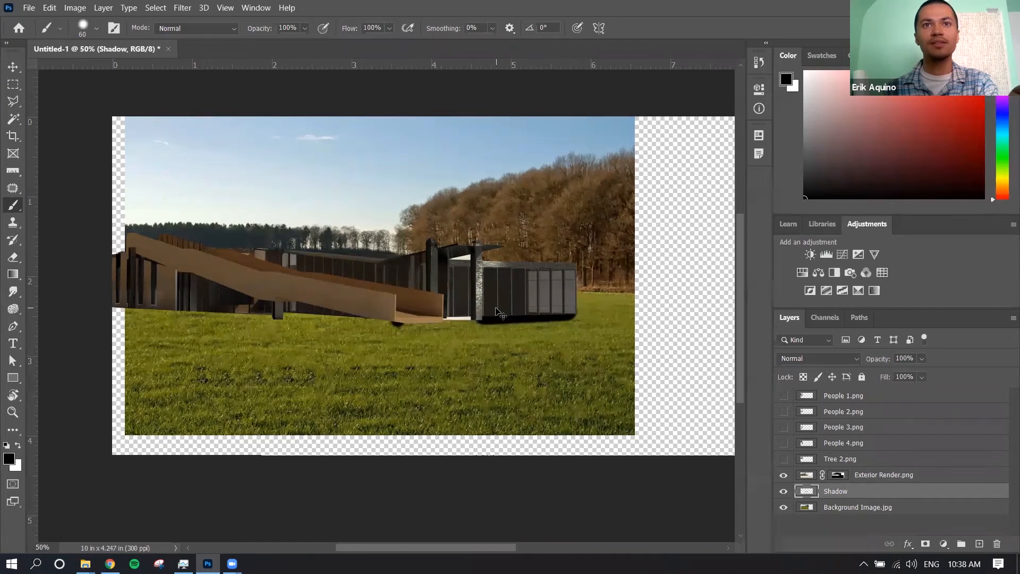
pyautogui.hotkey('ctrl', 'z')
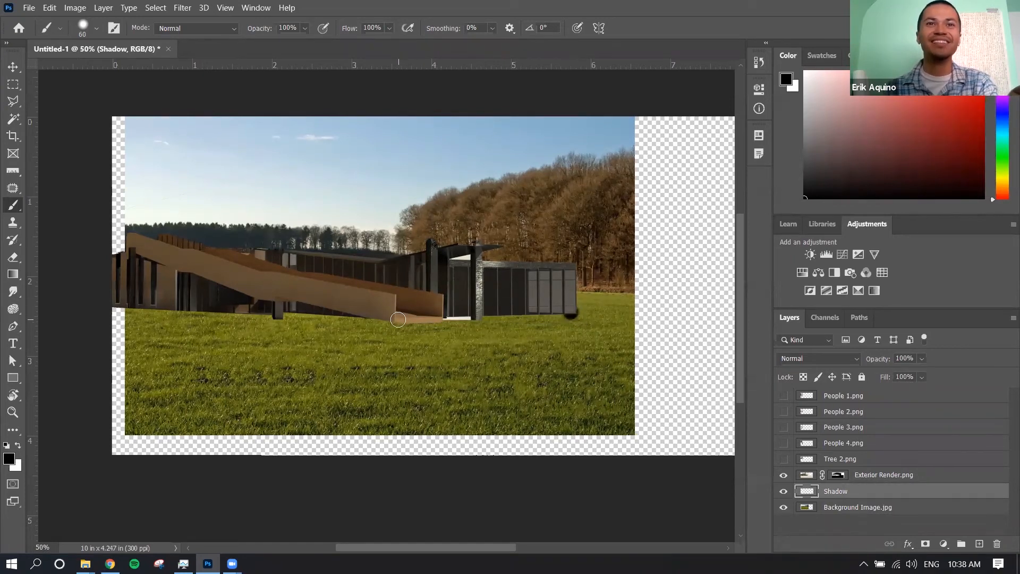
# Paint straight connected black shadow strokes along the building's base, from the glazed wing's corner past the ramp's end to the canvas edge
pyautogui.keyDown('shift'); pyautogui.click(401, 318); pyautogui.keyUp('shift')
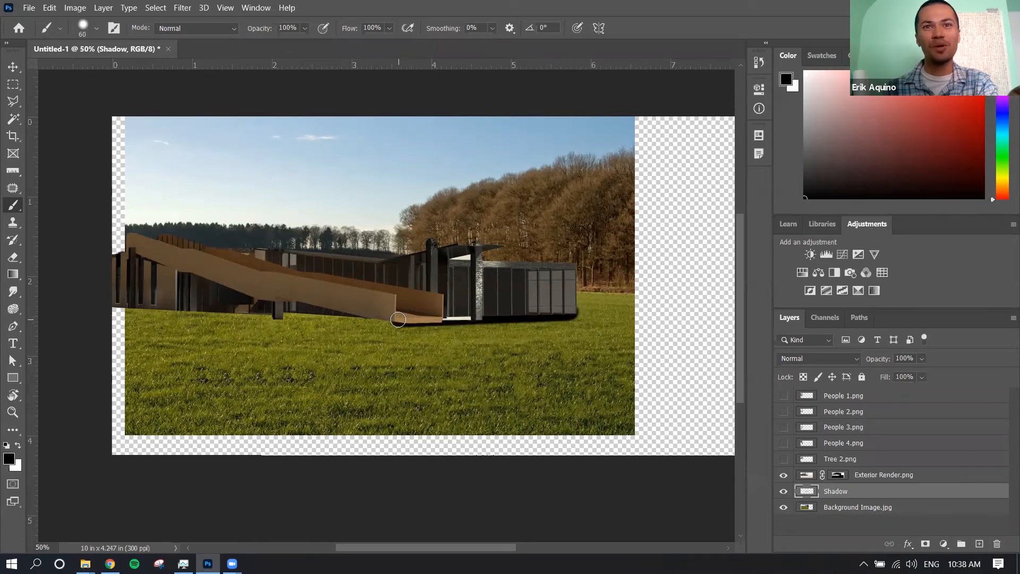
pyautogui.keyDown('shift'); pyautogui.click(116, 304); pyautogui.keyUp('shift')
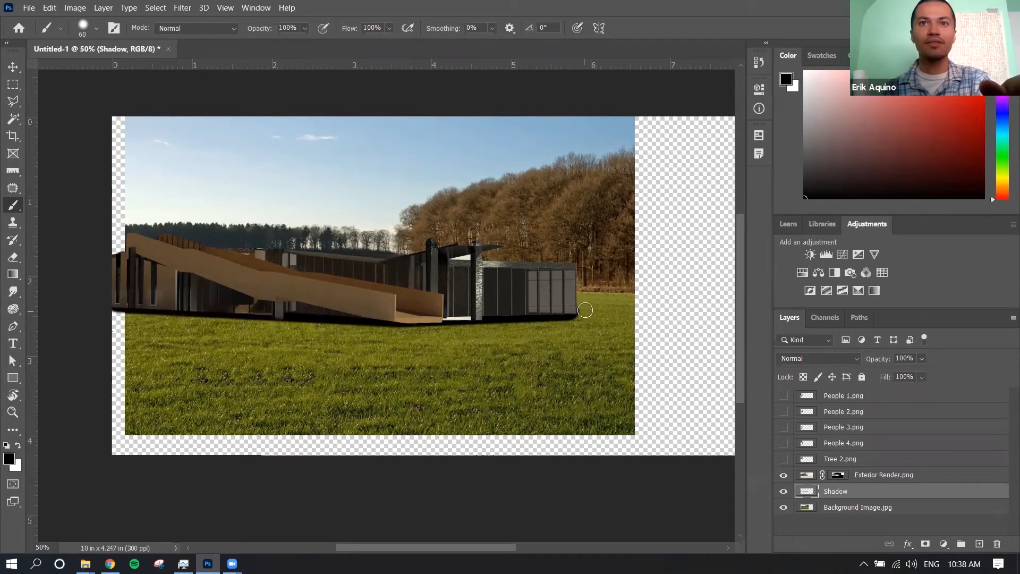
pyautogui.press('e')
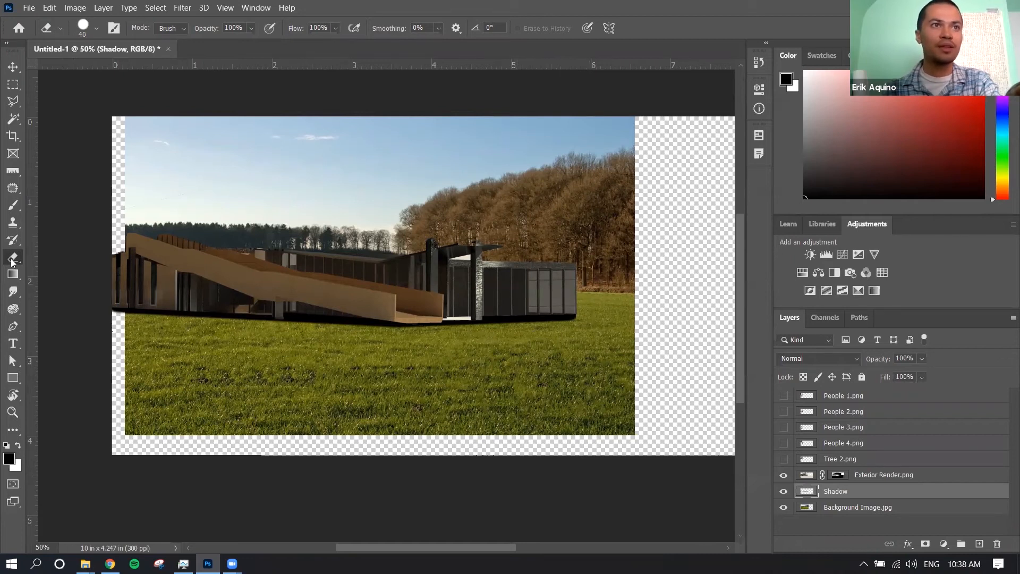
pyautogui.press('b')
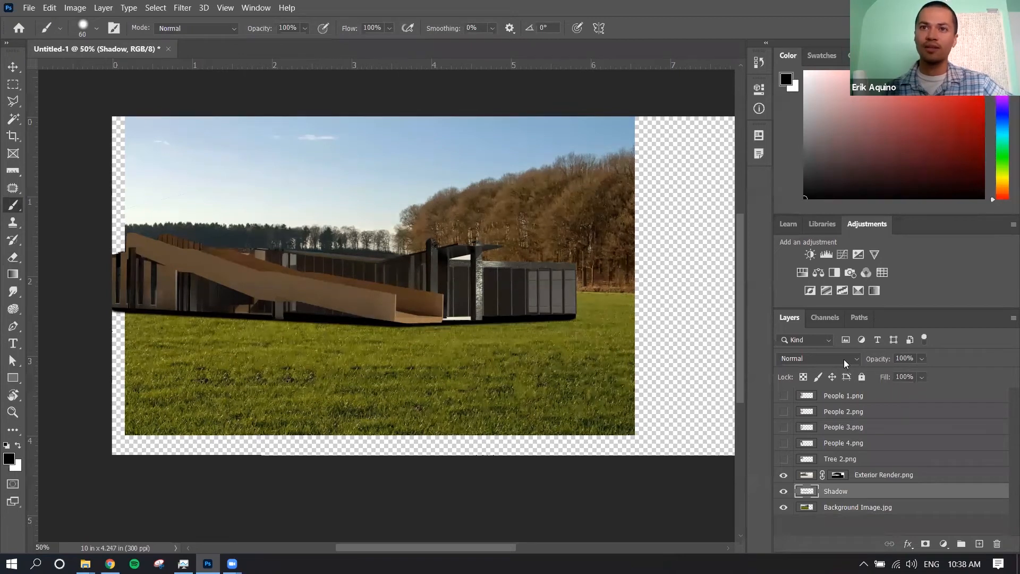
# Set the Shadow layer's blend mode to Soft Light and its opacity to 89%, comparing the scene with the layer hidden and shown
pyautogui.click(856, 359)
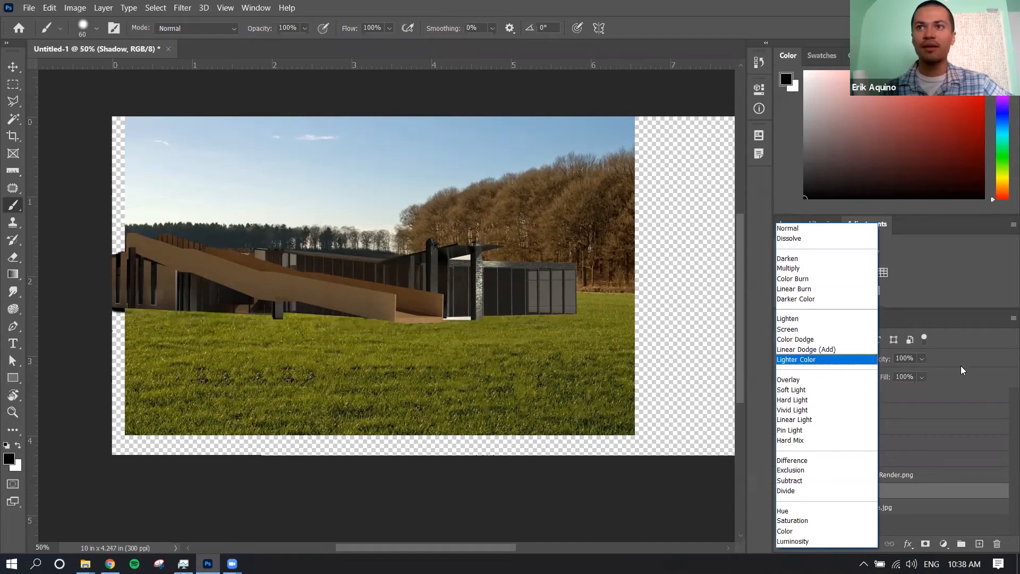
pyautogui.press('Escape')
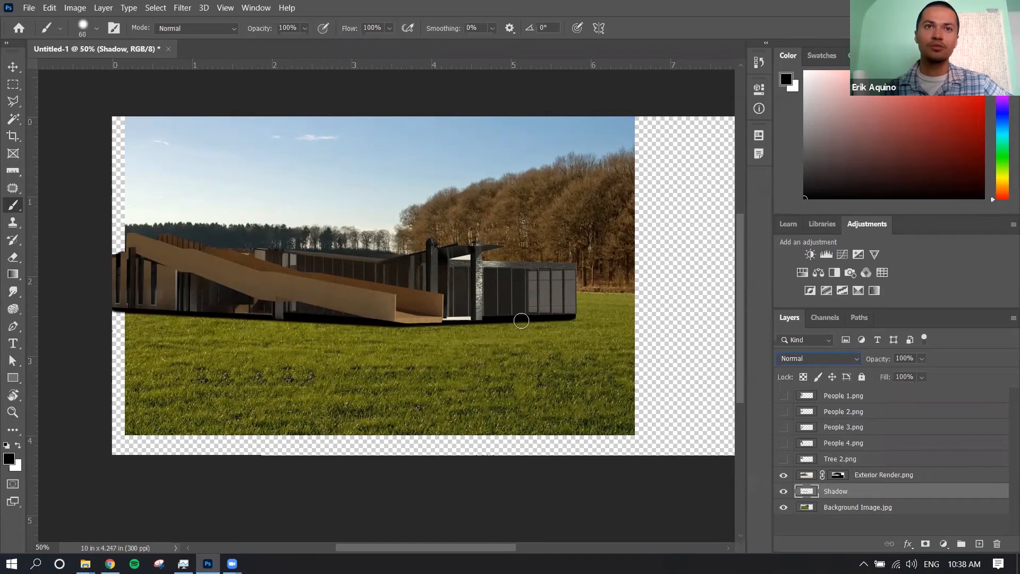
pyautogui.click(860, 358)
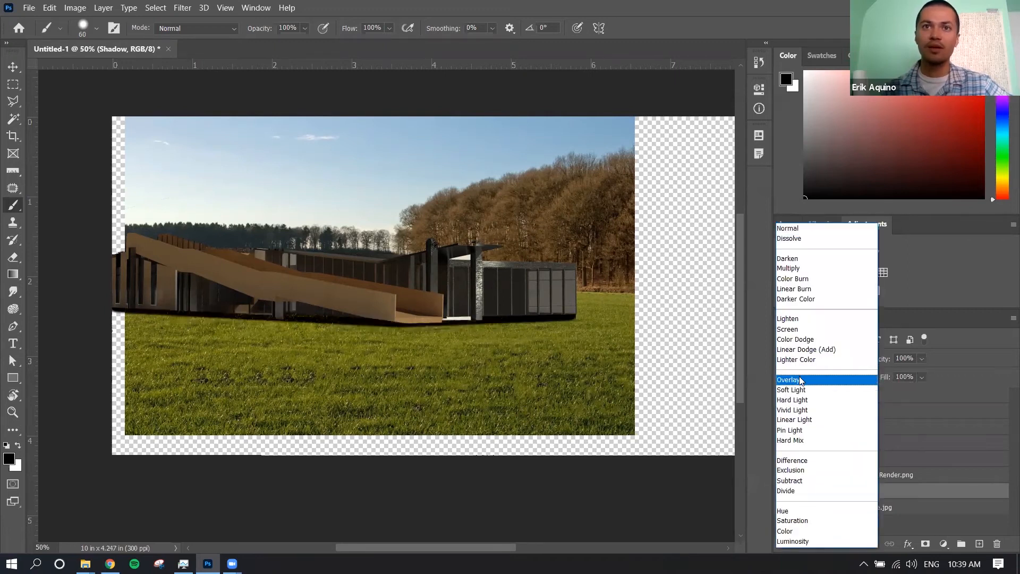
pyautogui.click(799, 379)
pyautogui.click(838, 355)
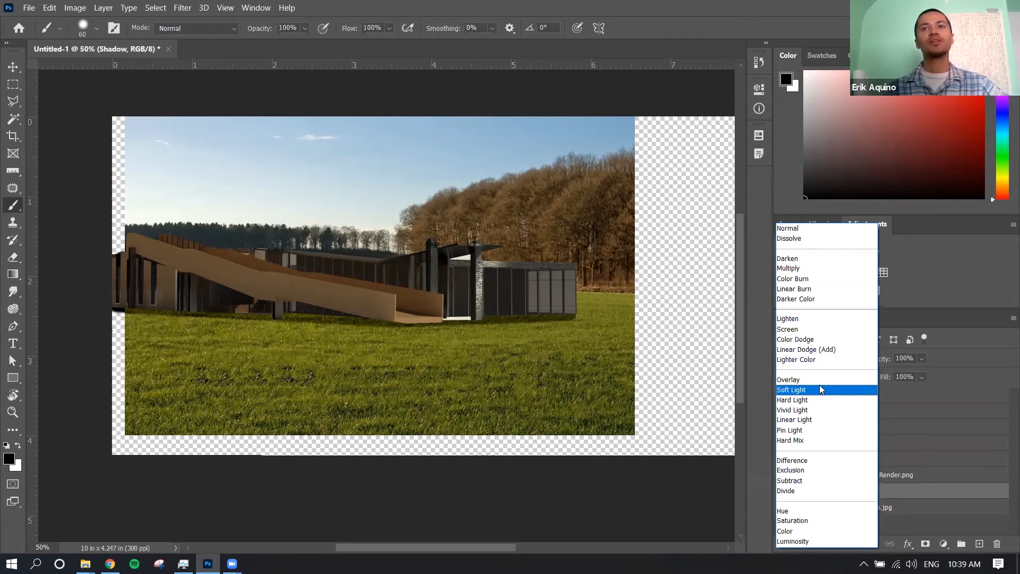
pyautogui.click(821, 389)
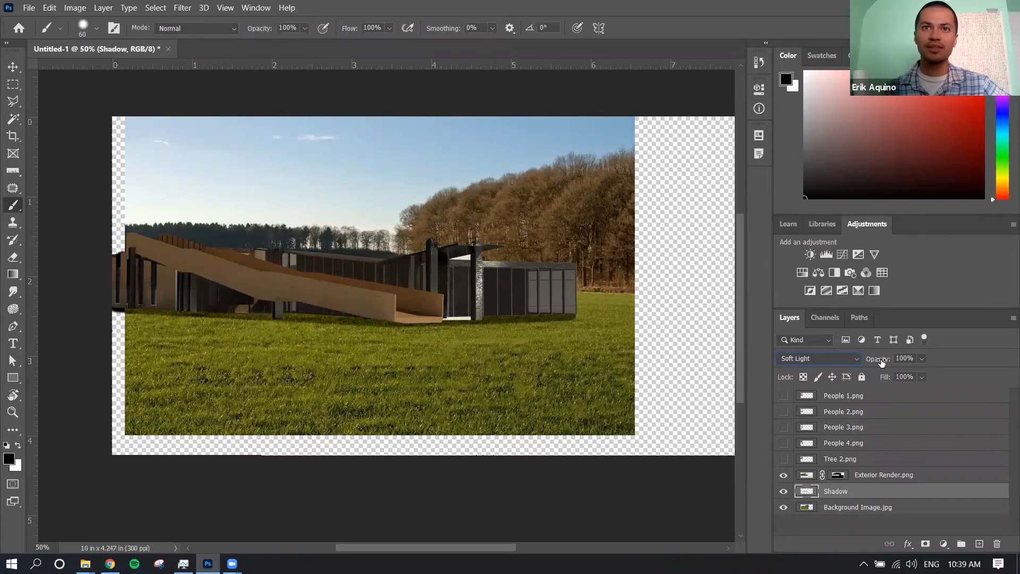
pyautogui.moveTo(881, 361)
pyautogui.mouseDown()
pyautogui.moveTo(837, 367)
pyautogui.moveTo(877, 366)
pyautogui.mouseUp()
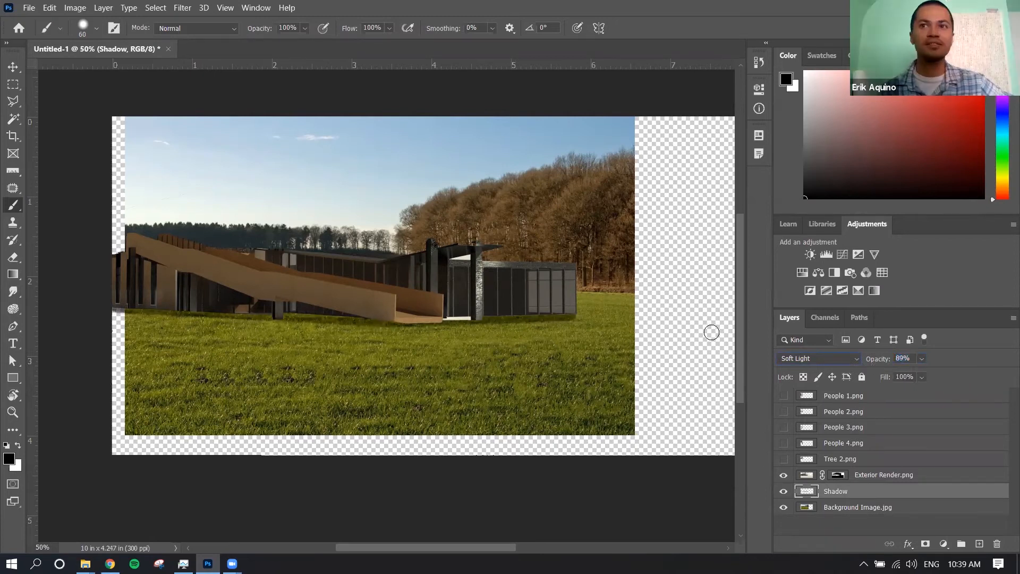
pyautogui.click(785, 492)
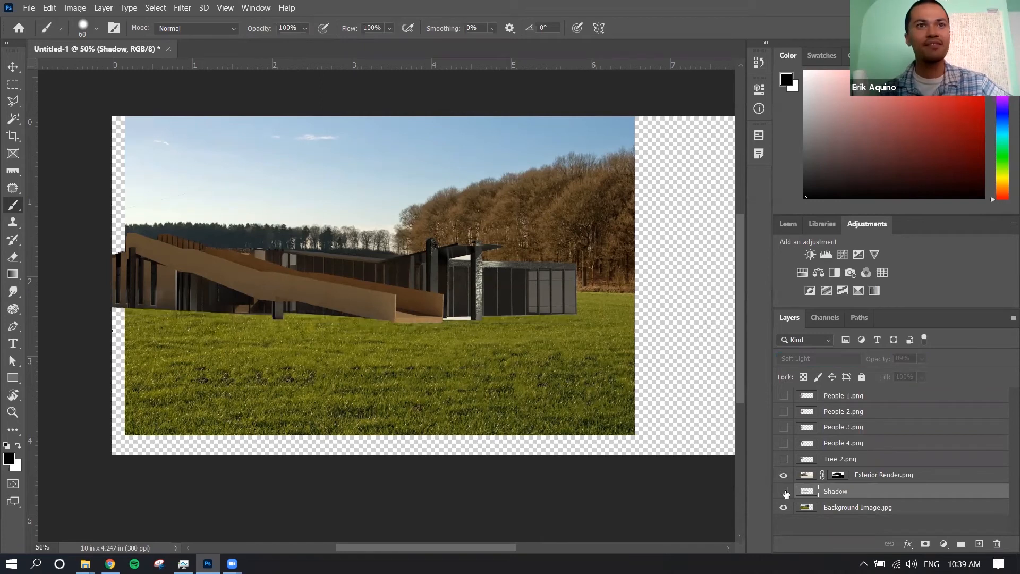
pyautogui.click(784, 491)
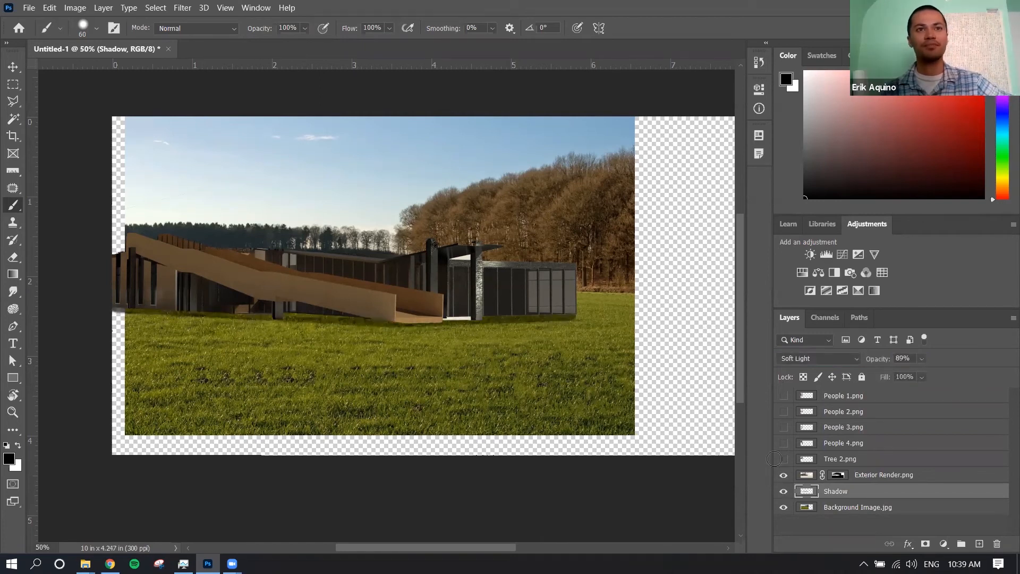
# Add a layer mask to the Shadow layer and activate the Brush tool
pyautogui.press('v')
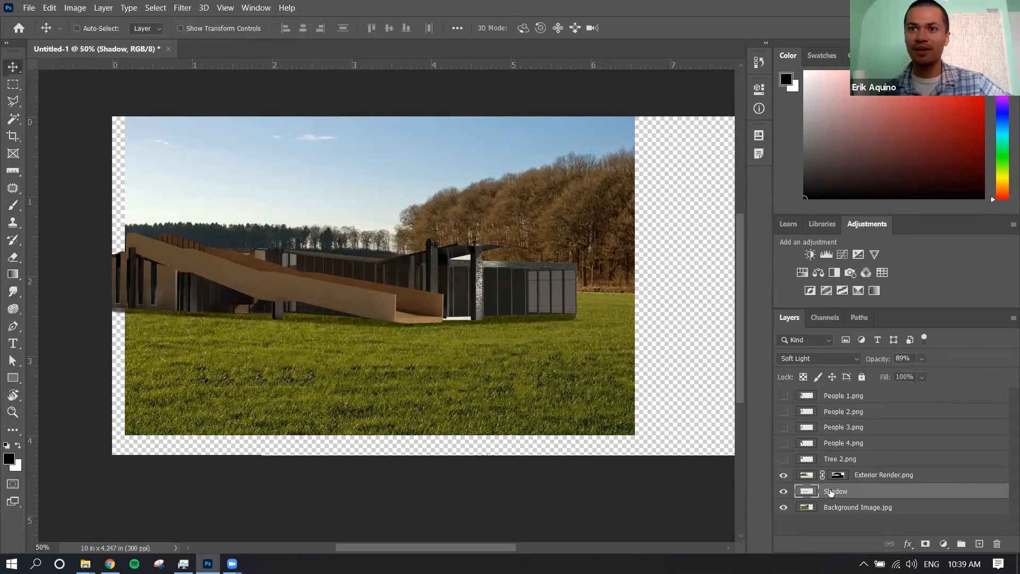
pyautogui.click(925, 548)
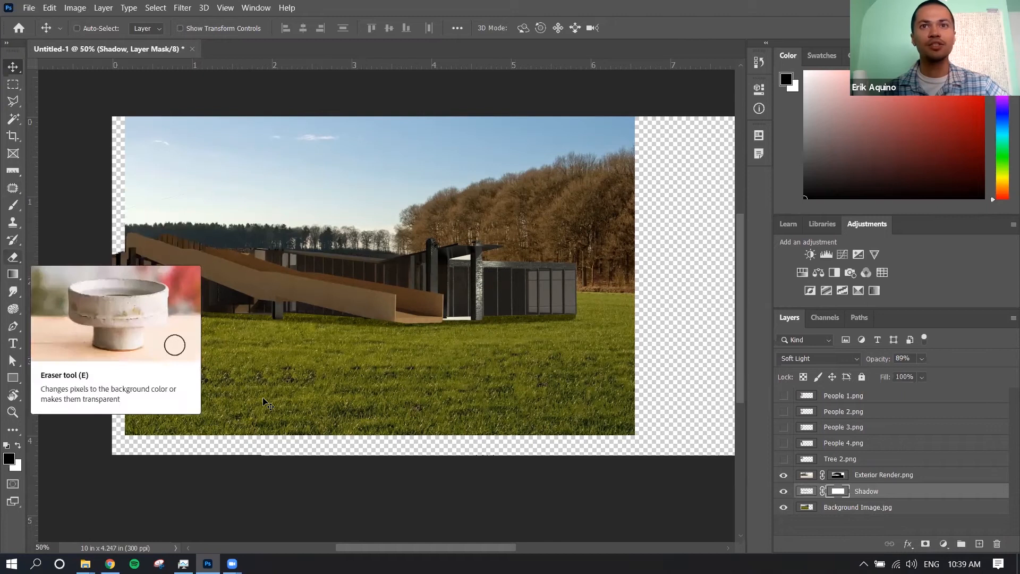
pyautogui.press('b')
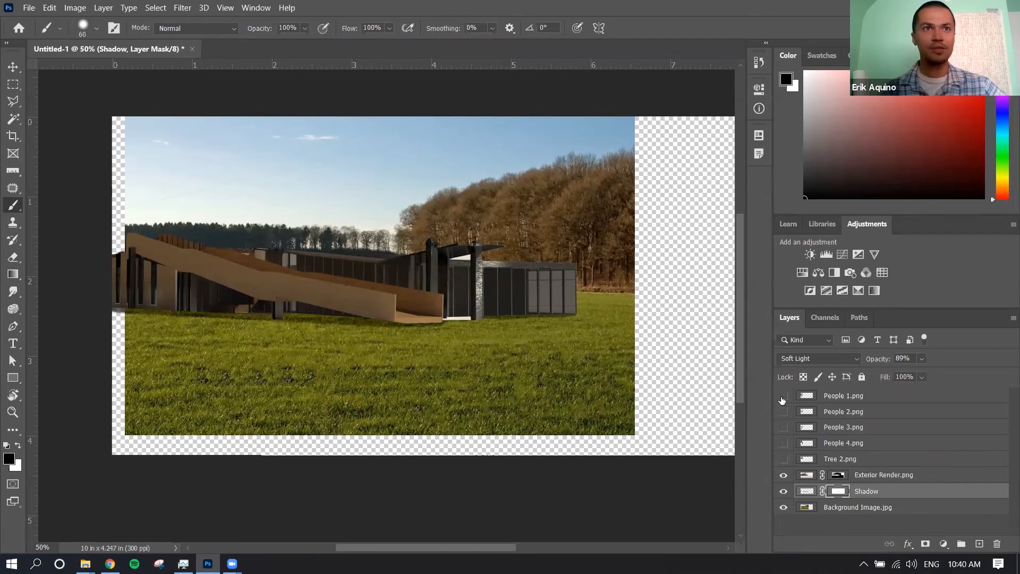
# Show the four People layers and Tree 2.png, and turn on the Move tool's Auto-Select option for individual layers
pyautogui.click(881, 396)
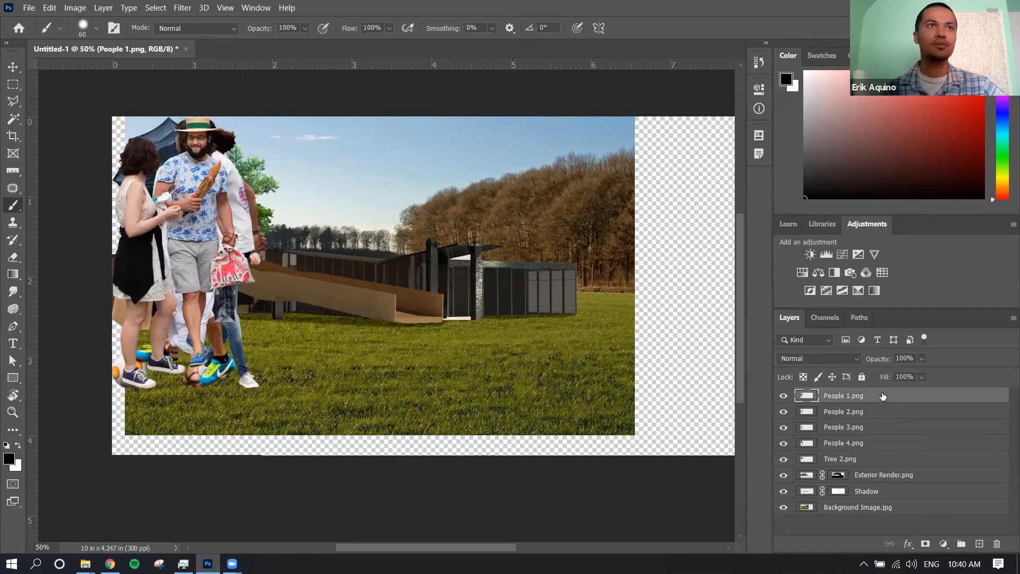
pyautogui.click(882, 410)
pyautogui.click(13, 67)
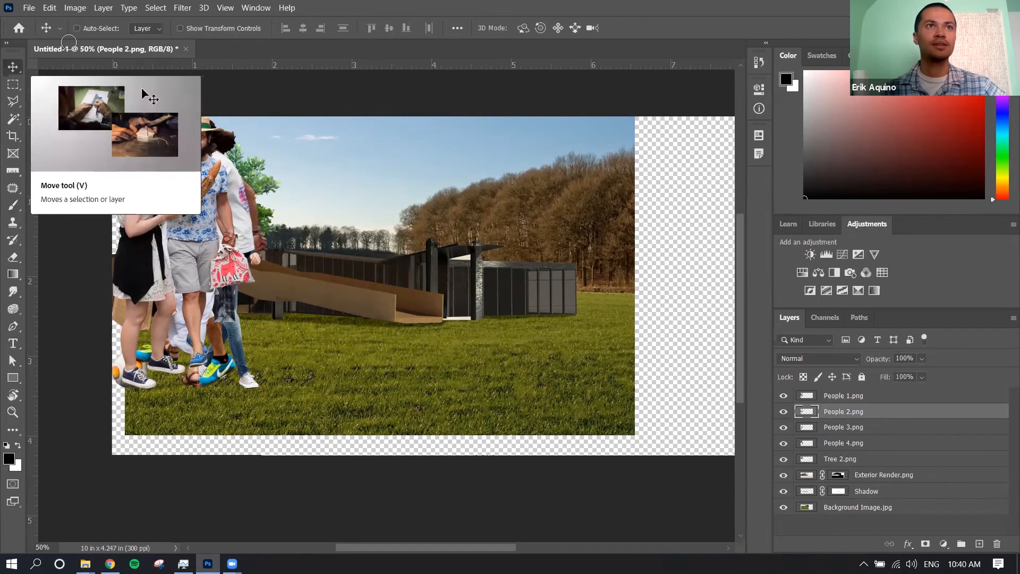
pyautogui.click(77, 29)
pyautogui.click(147, 28)
pyautogui.click(152, 49)
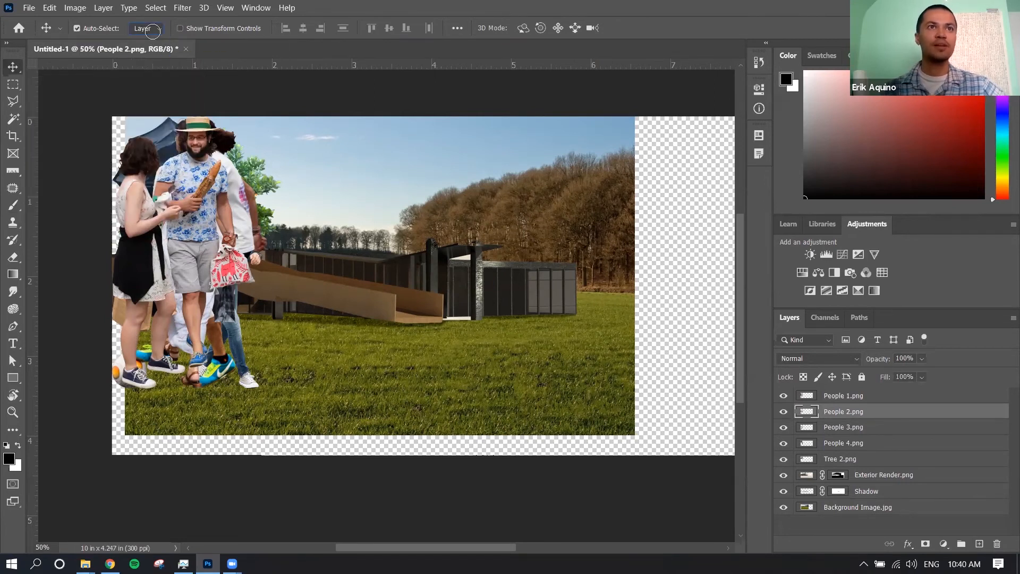
# Spread the overlapping people and tree images apart across the scene so that each figure stands separately
pyautogui.click(202, 187)
pyautogui.moveTo(219, 190); pyautogui.dragTo(532, 231)
pyautogui.moveTo(452, 178); pyautogui.dragTo(475, 181)
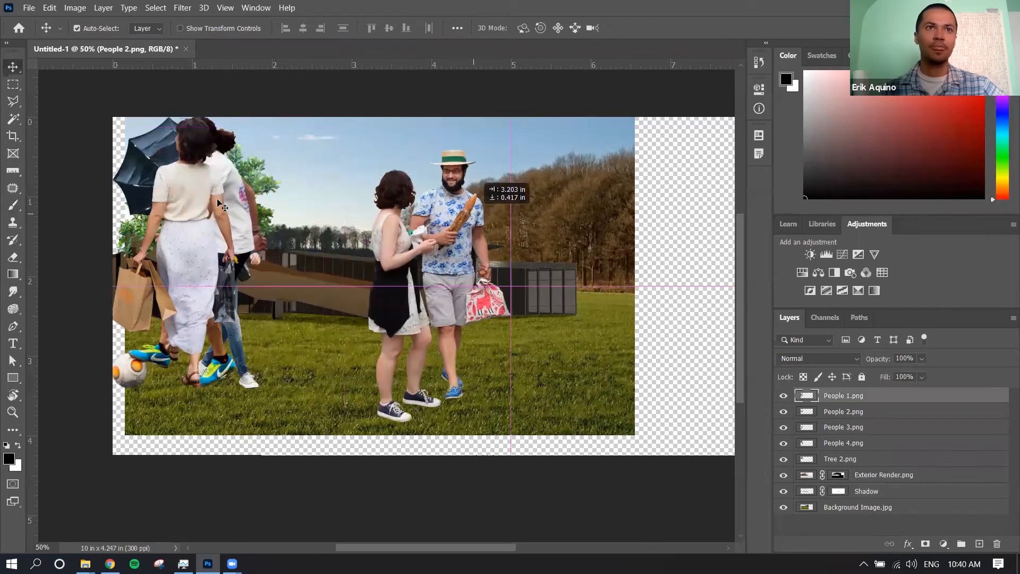
pyautogui.moveTo(222, 206); pyautogui.dragTo(468, 234)
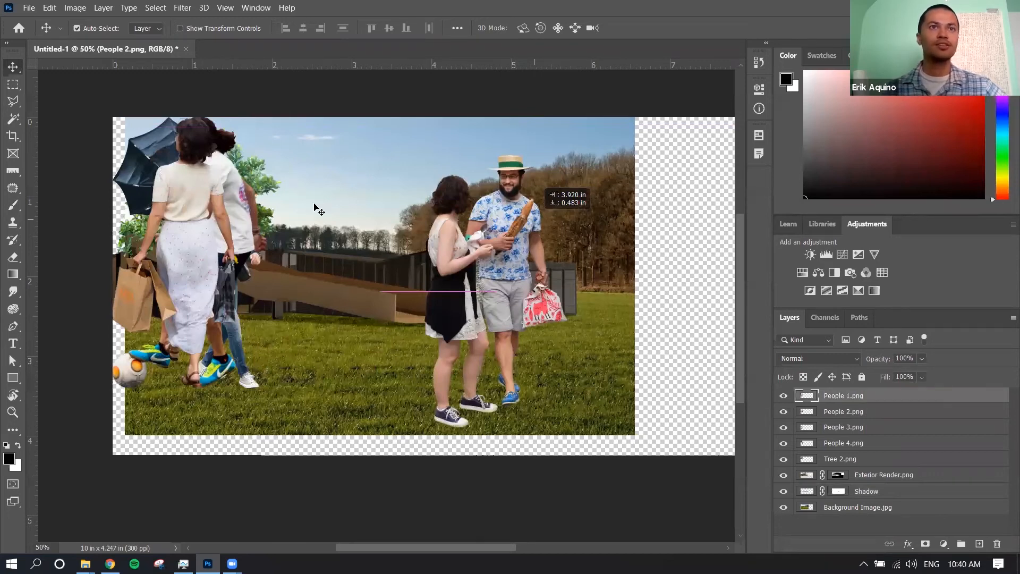
pyautogui.moveTo(246, 255); pyautogui.dragTo(259, 257)
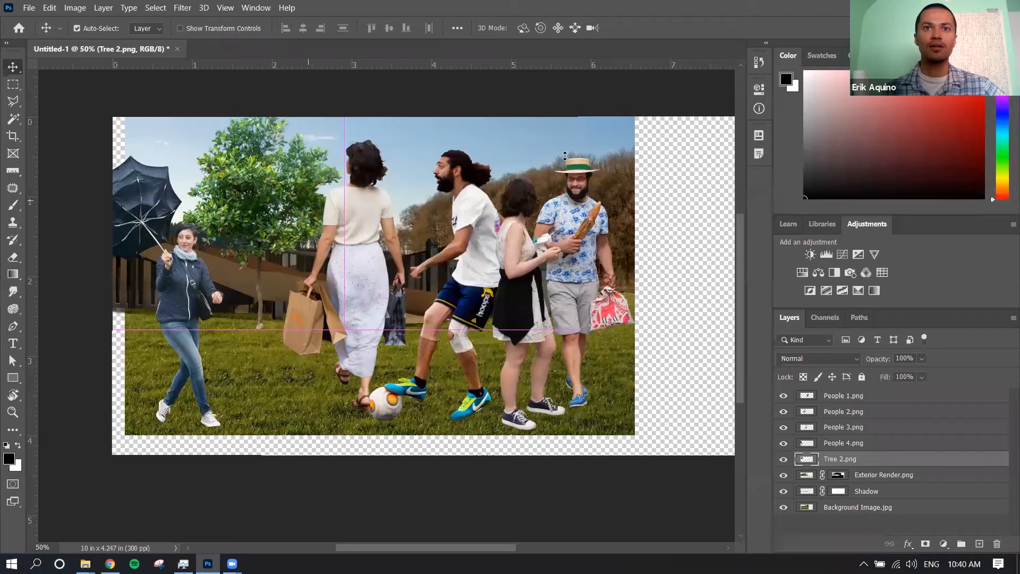
pyautogui.moveTo(183, 281); pyautogui.dragTo(235, 265)
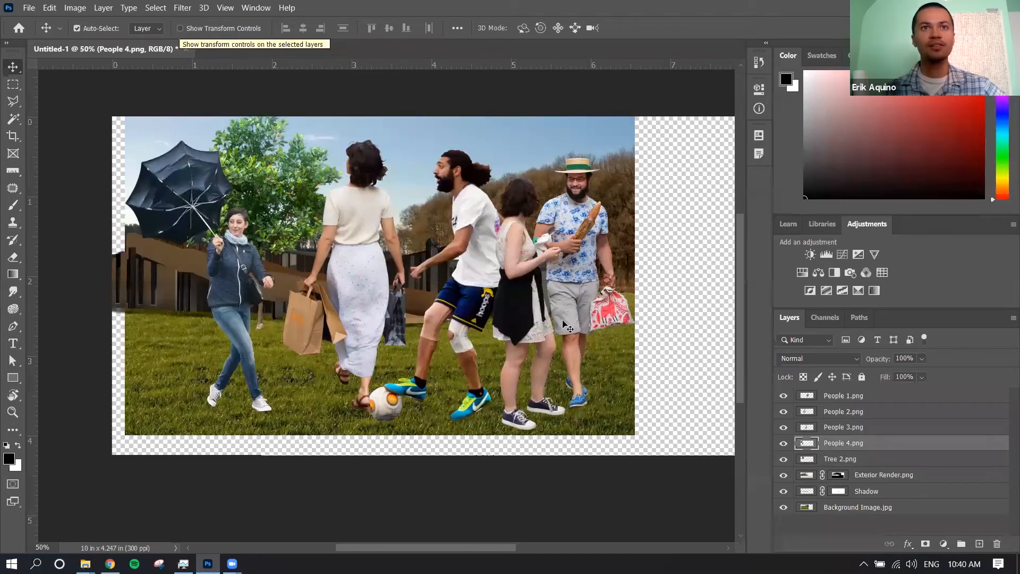
# Show transform controls and scale the People 1.png couple down to about 42%, keeping their feet on the foreground grass
pyautogui.click(538, 246)
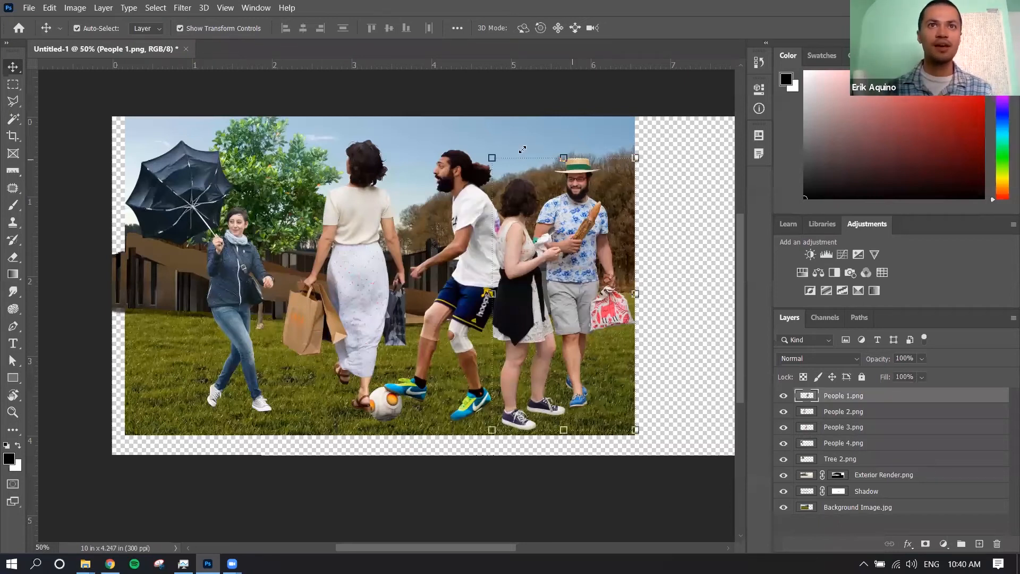
pyautogui.moveTo(635, 157); pyautogui.dragTo(563, 316)
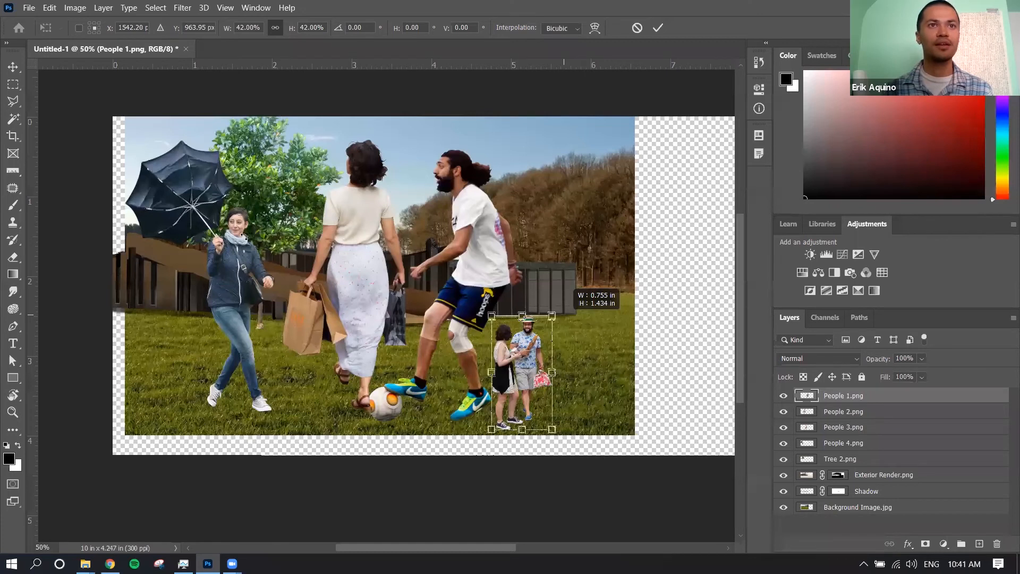
pyautogui.press('Return')
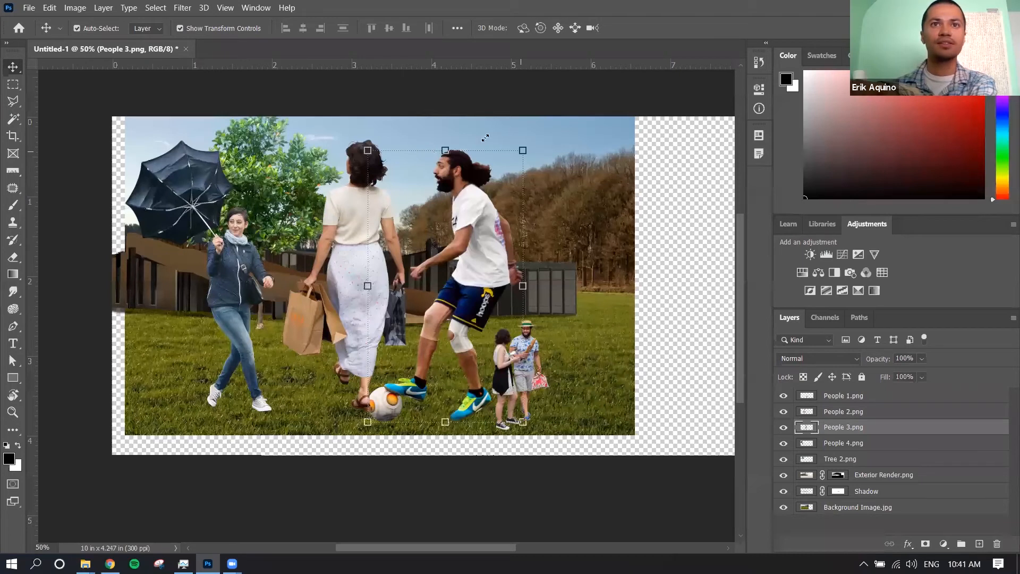
# Scale the soccer player in People 3.png to about 79% and move him to the lower-left foreground
pyautogui.moveTo(523, 151); pyautogui.dragTo(491, 207)
pyautogui.moveTo(449, 287); pyautogui.dragTo(234, 333)
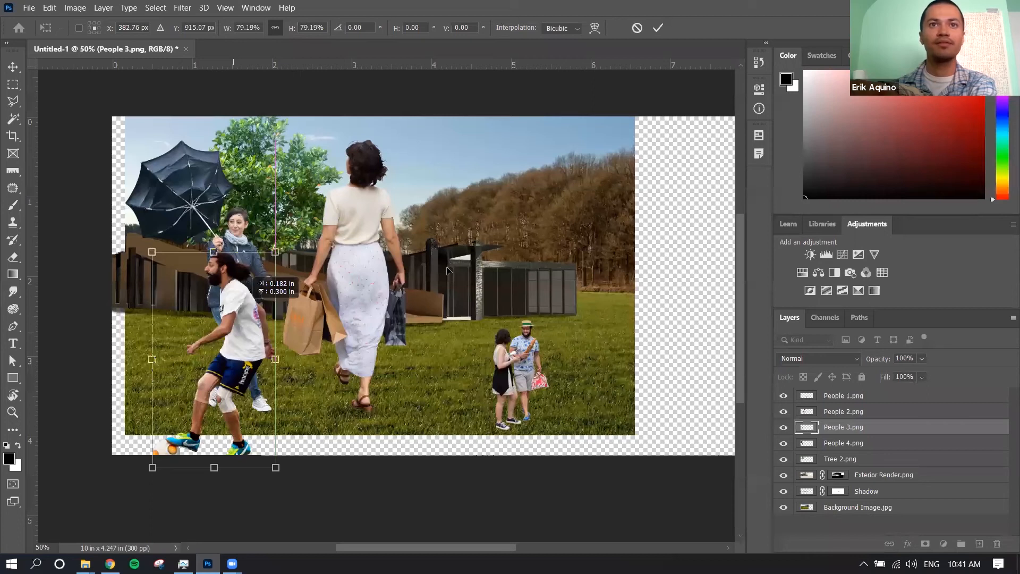
pyautogui.press('Return')
# Shrink the umbrella woman beside the ramp's lower end and the woman with shopping bags onto the ramp's upper end
pyautogui.moveTo(199, 351); pyautogui.dragTo(433, 300)
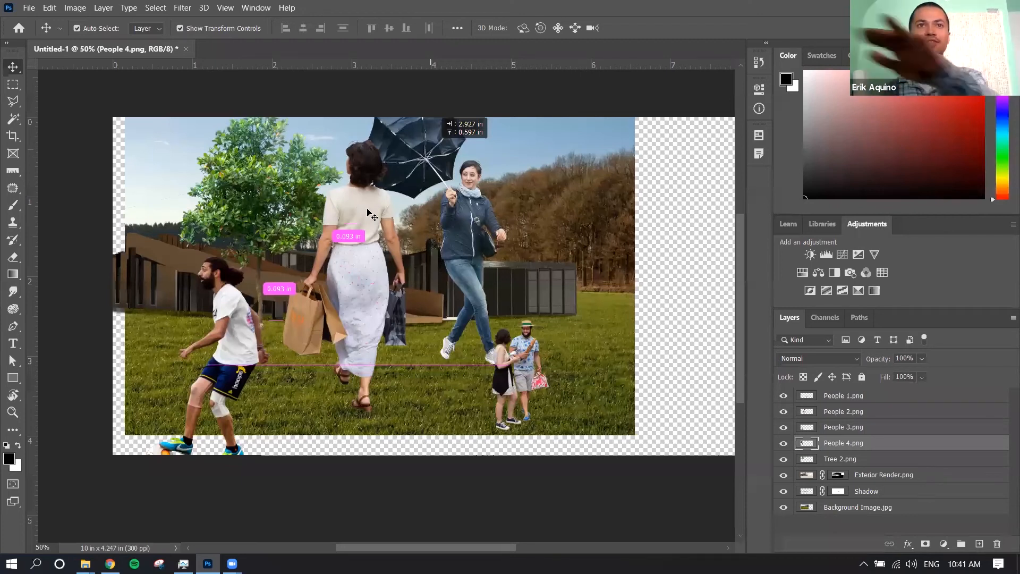
pyautogui.moveTo(409, 147); pyautogui.dragTo(338, 277)
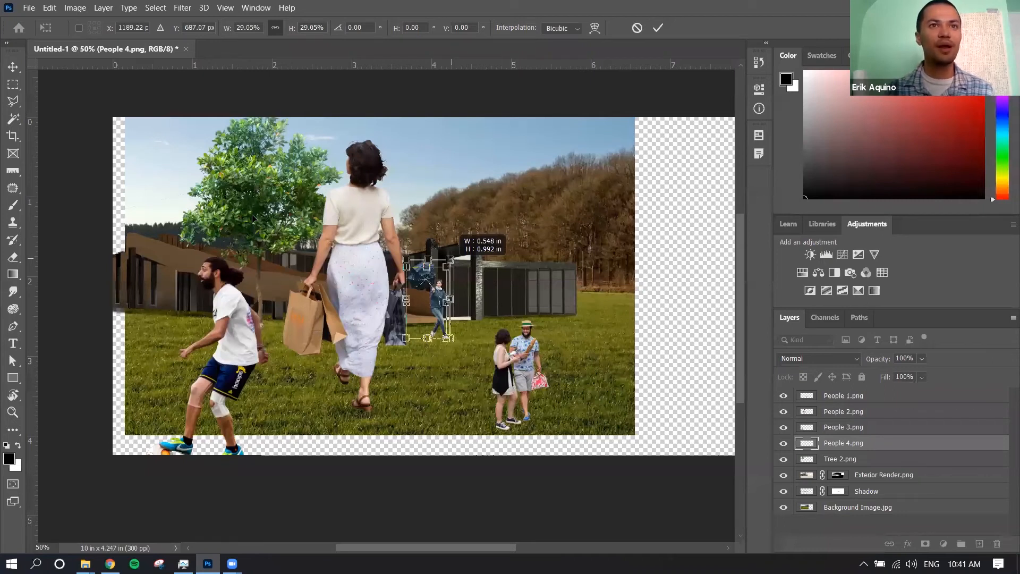
pyautogui.moveTo(278, 177); pyautogui.dragTo(252, 227)
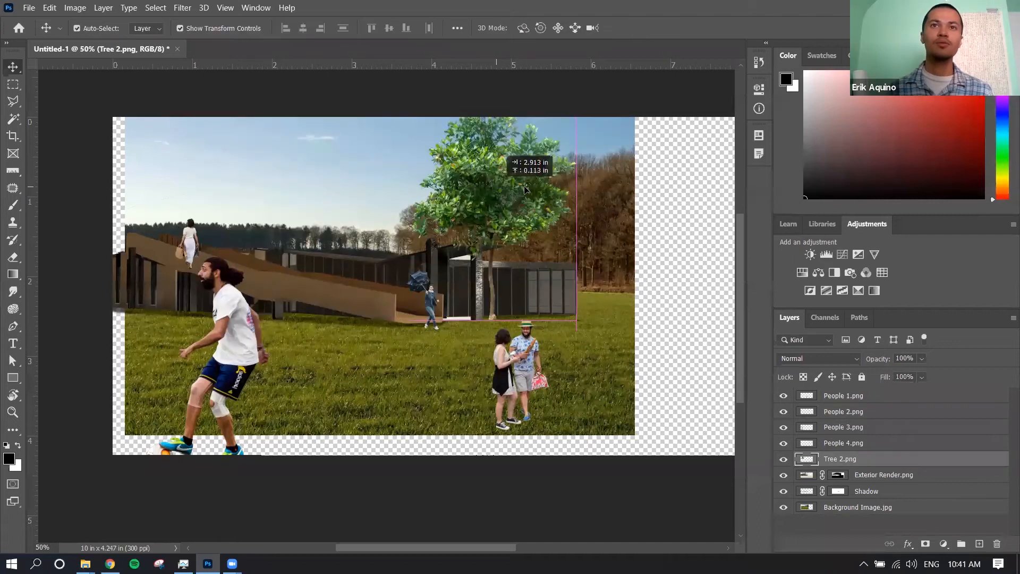
# Move the Tree 2.png tree in front of the building's glazed wing and scale it down with its base on the ground
pyautogui.moveTo(517, 185); pyautogui.dragTo(514, 183)
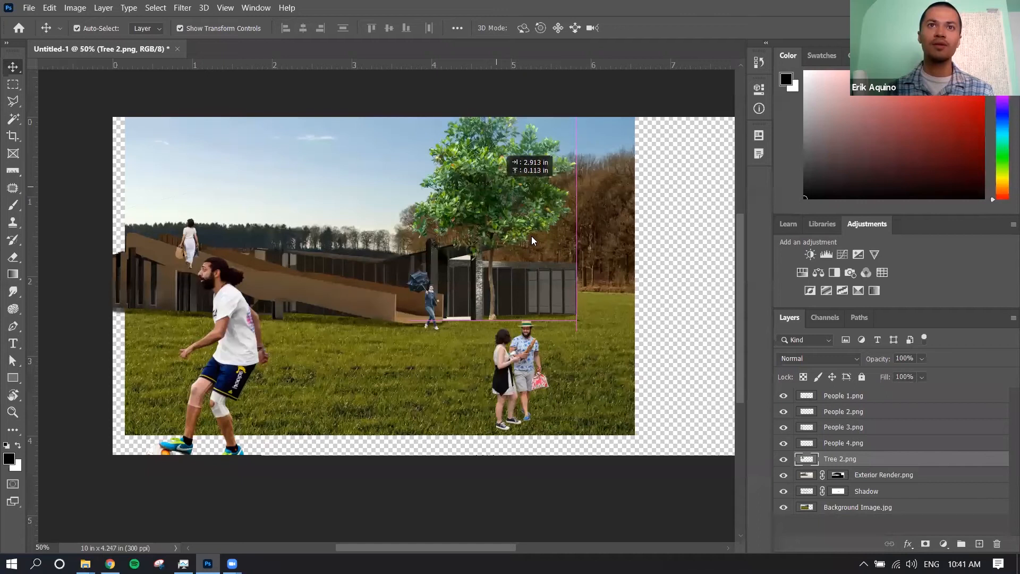
pyautogui.hotkey('ctrl', 't')
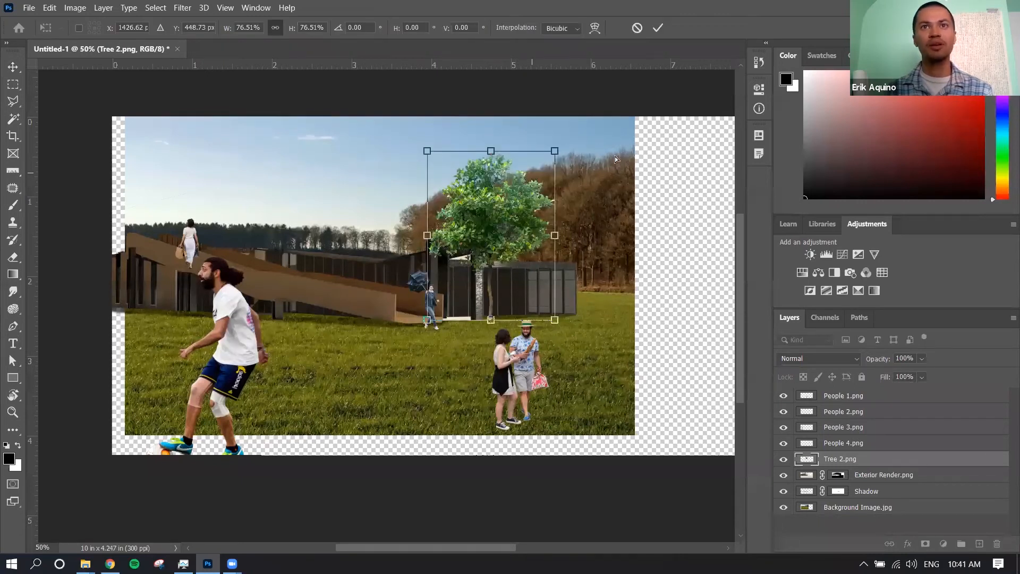
# Try skewing the Tree 2.png image by pulling its corners out of square
pyautogui.rightClick(554, 151)
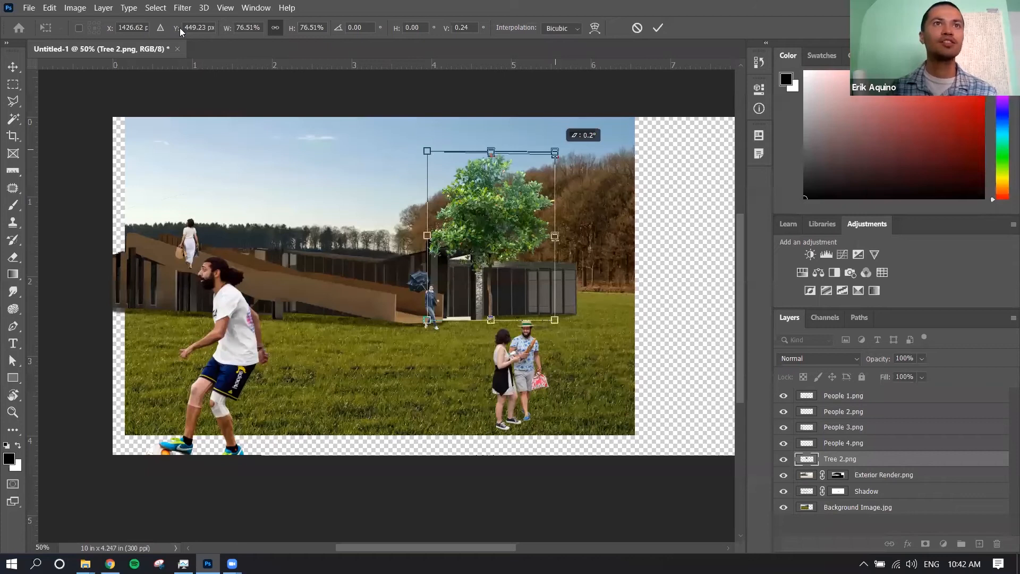
pyautogui.moveTo(427, 151); pyautogui.dragTo(392, 151)
pyautogui.moveTo(428, 320); pyautogui.dragTo(356, 304)
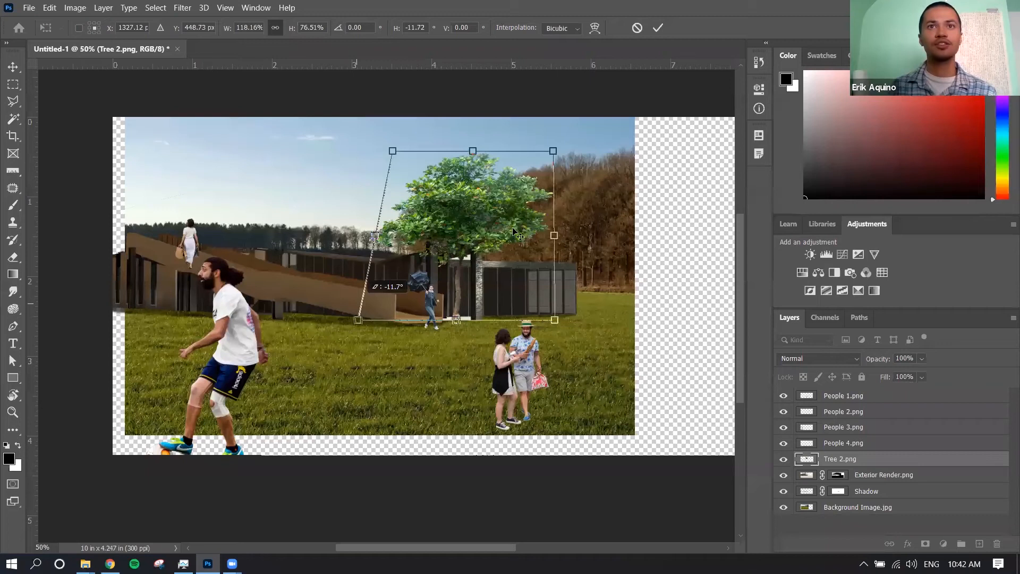
pyautogui.press('Escape')
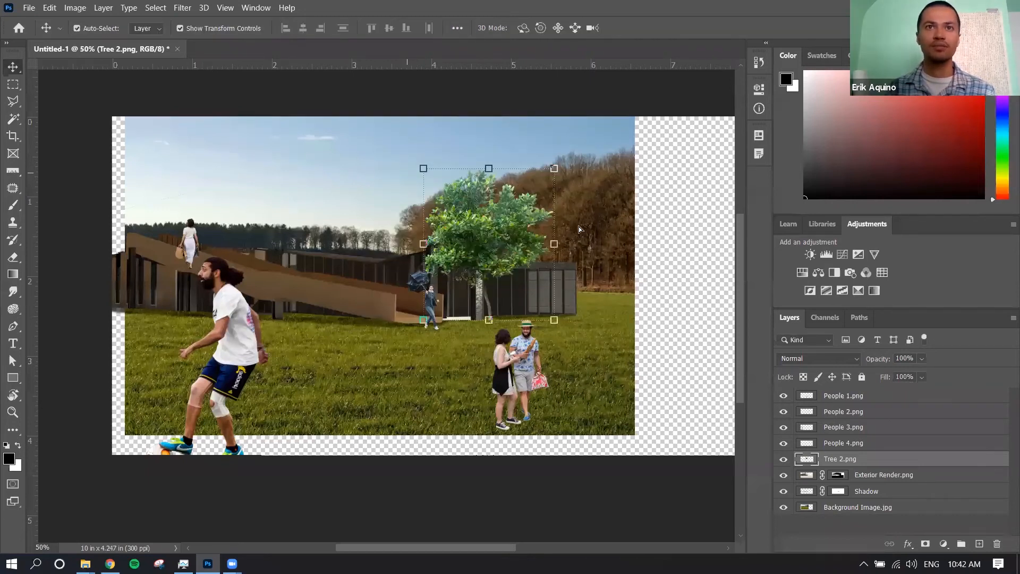
# Place the Tree 2.png layer below Exterior Render.png and position the tree so its crown rises behind the glazed wing
pyautogui.click(507, 280)
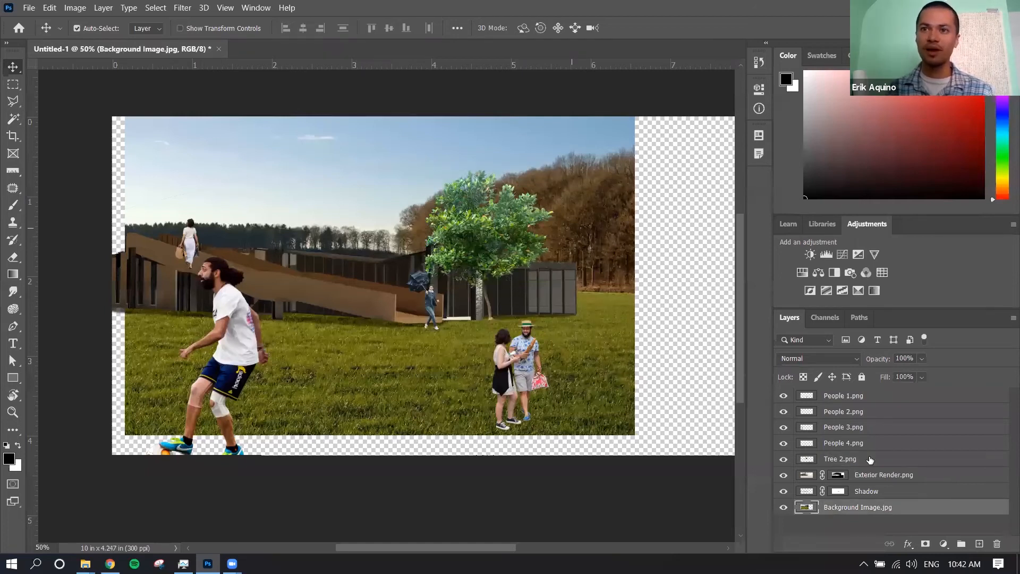
pyautogui.hotkey('ctrl', 'z')
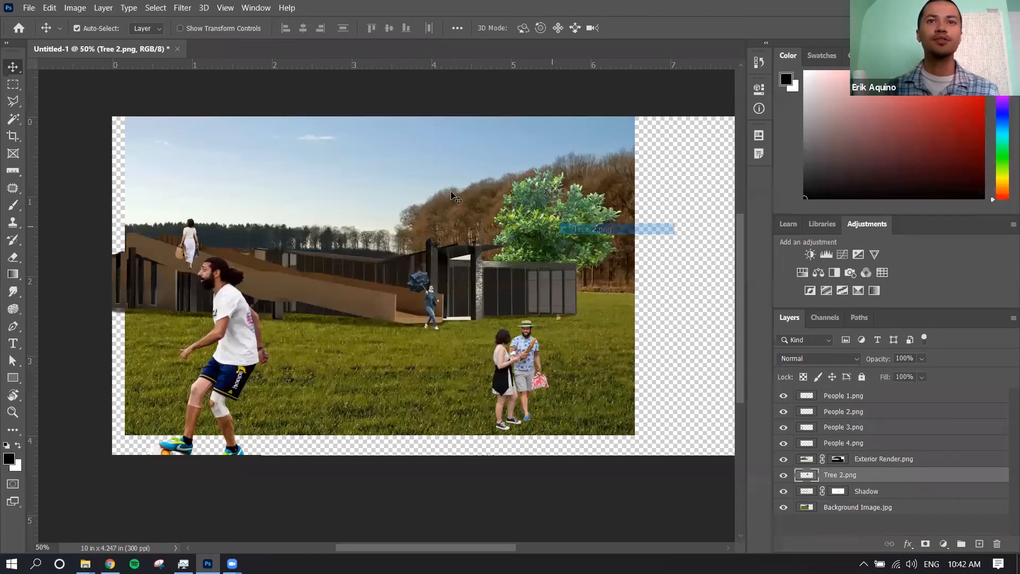
# Select the People 1.png couple, enlarge them slightly and reposition them on the grass in front of the glazed wing
pyautogui.rightClick(525, 346)
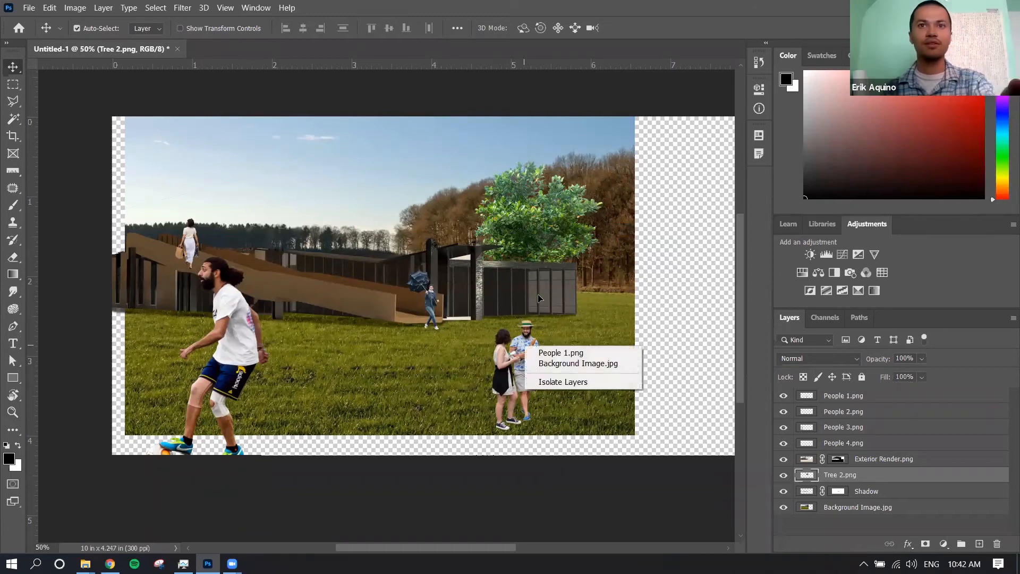
pyautogui.click(561, 353)
pyautogui.moveTo(528, 348); pyautogui.dragTo(563, 239)
pyautogui.hotkey('ctrl', 't')
pyautogui.moveTo(532, 308); pyautogui.dragTo(554, 355)
pyautogui.press('Return')
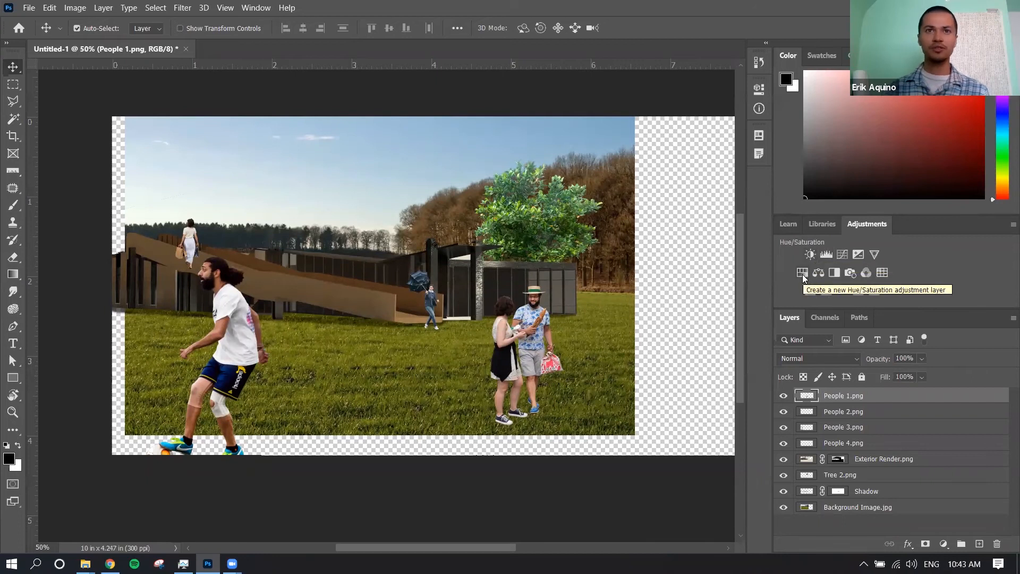
# Add a Brightness/Contrast adjustment layer directly above Tree 2.png and lower its brightness to -55
pyautogui.click(545, 230)
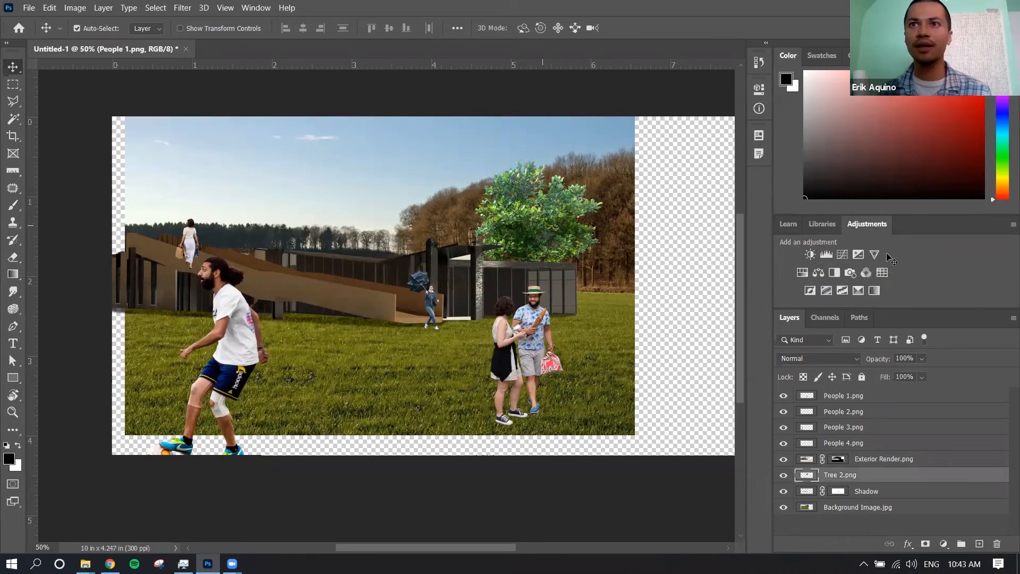
pyautogui.click(809, 254)
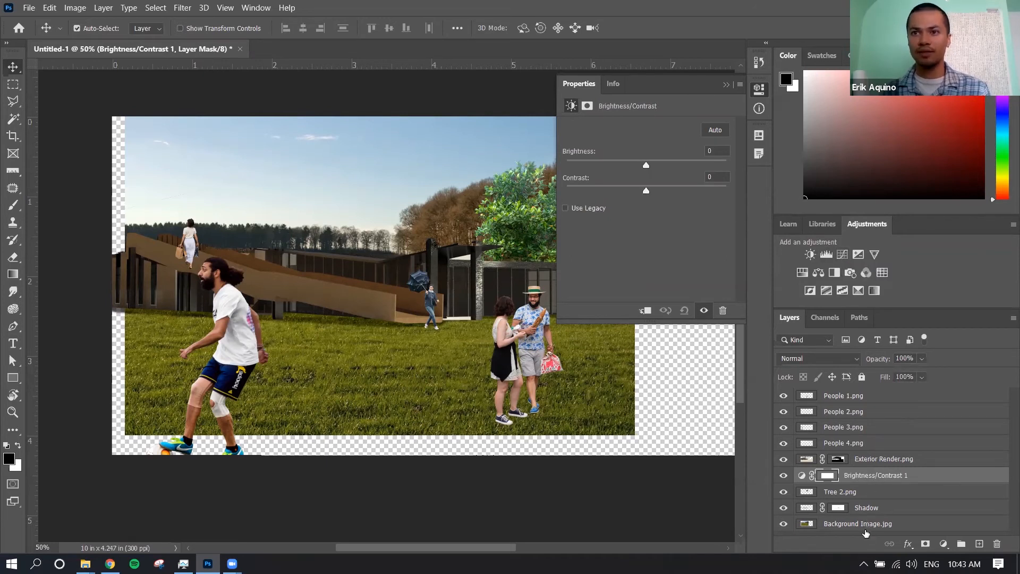
pyautogui.scroll(-2, 864, 523)
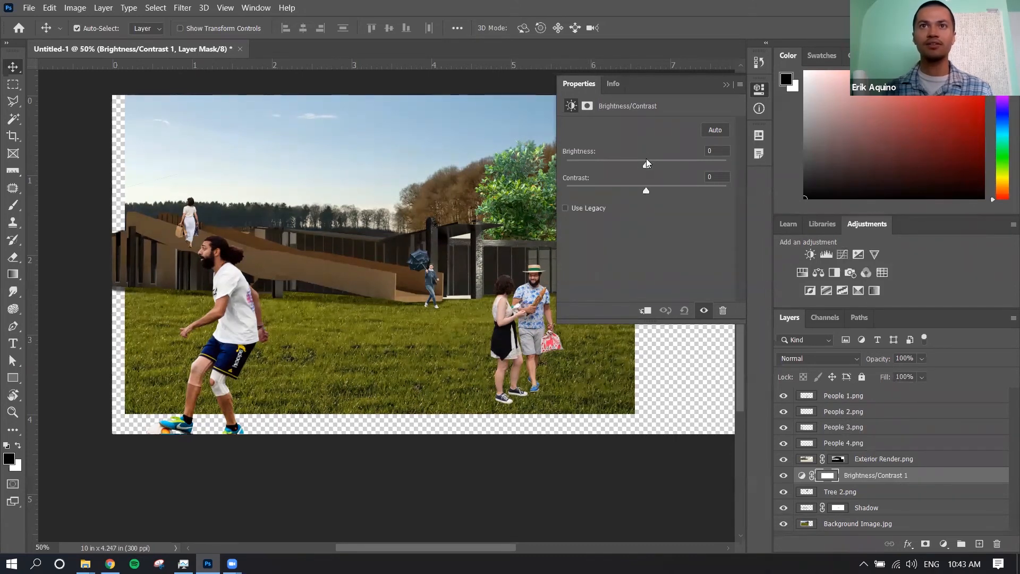
pyautogui.moveTo(636, 167); pyautogui.dragTo(584, 167)
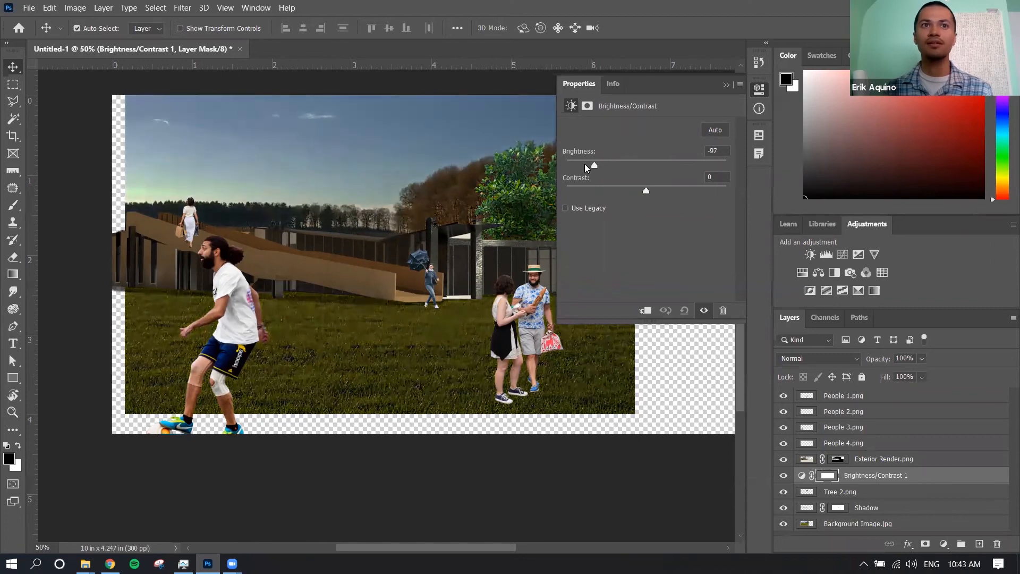
pyautogui.click(598, 189)
pyautogui.moveTo(599, 187); pyautogui.dragTo(647, 193)
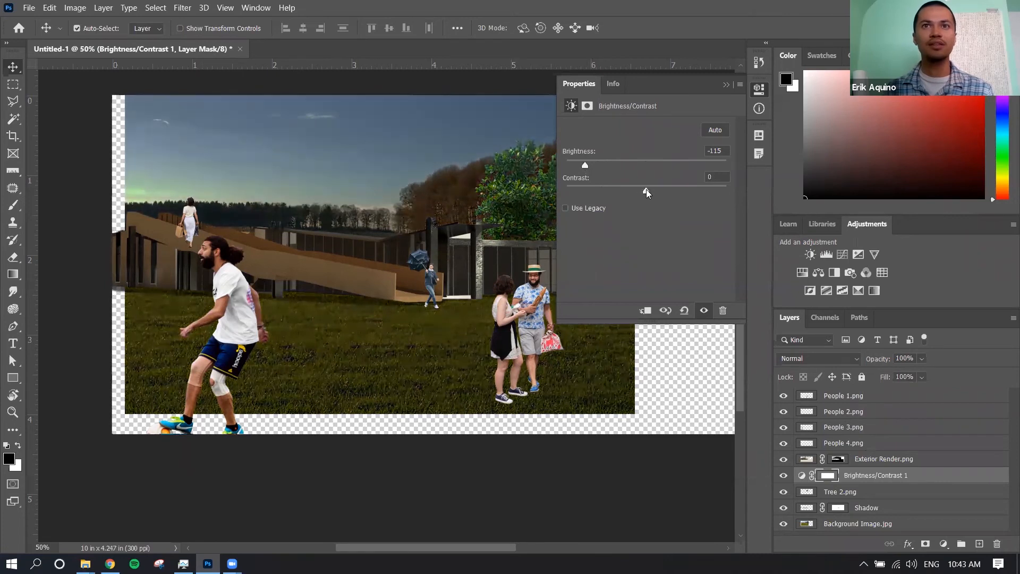
pyautogui.moveTo(585, 166); pyautogui.dragTo(617, 168)
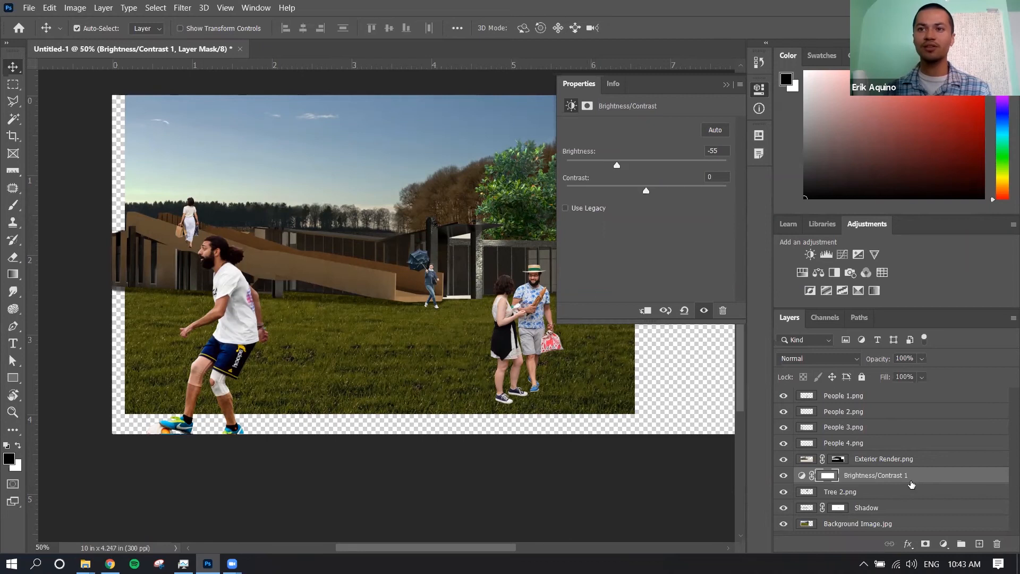
# Clip the Brightness/Contrast adjustment to Tree 2.png so that it affects only the tree
pyautogui.rightClick(914, 481)
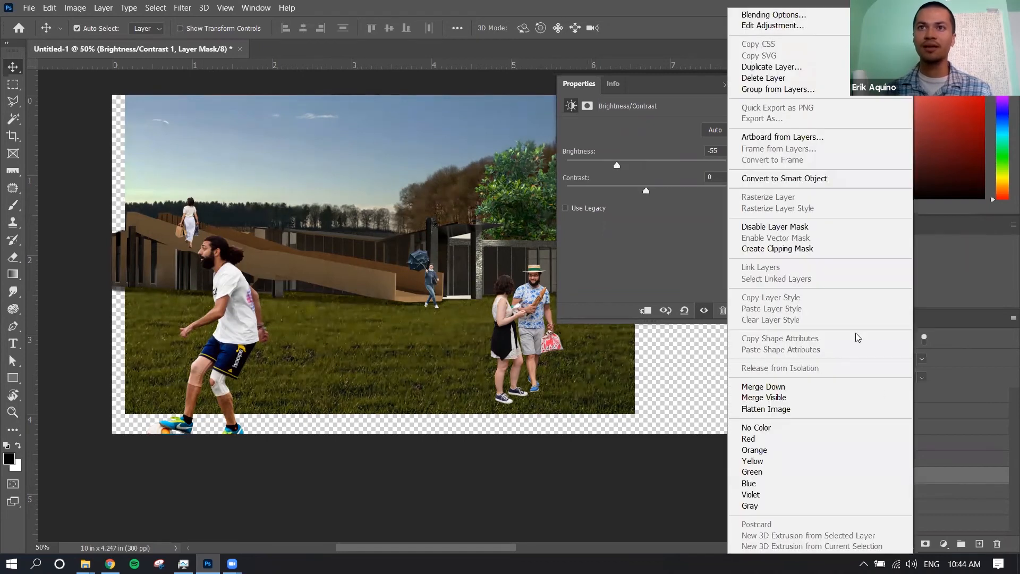
pyautogui.click(831, 251)
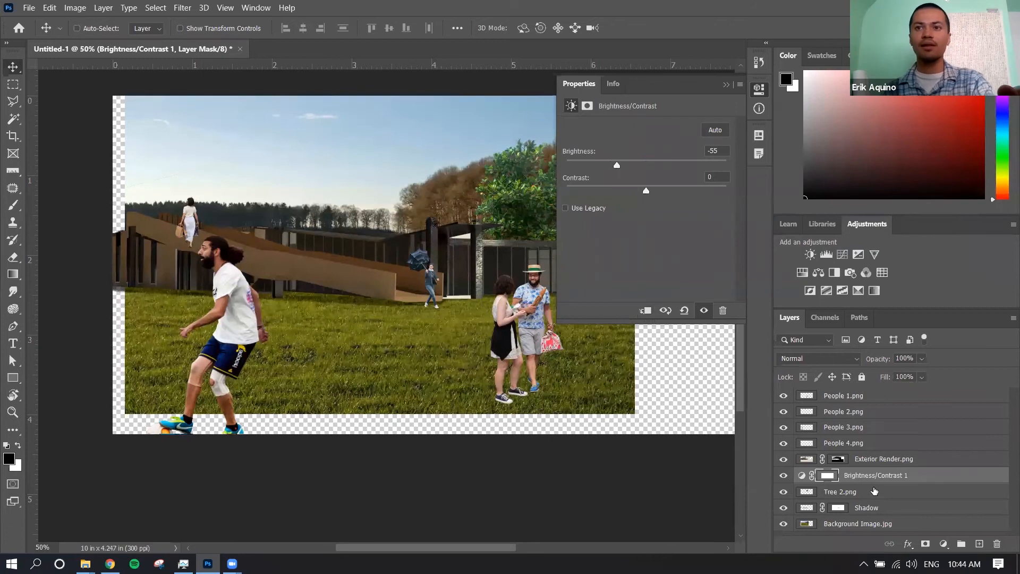
pyautogui.keyDown('alt'); pyautogui.click(897, 480); pyautogui.keyUp('alt')
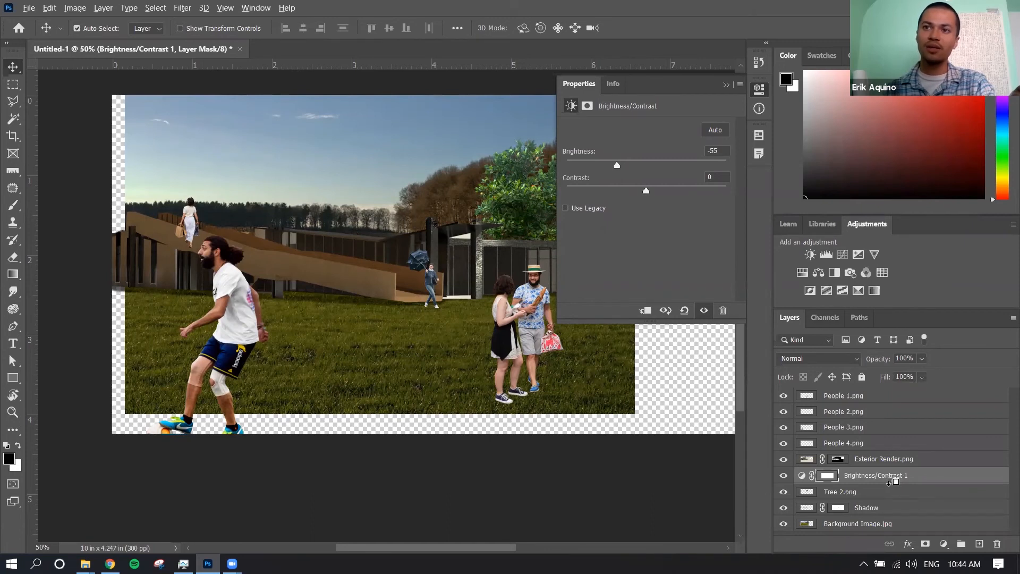
pyautogui.keyDown('alt'); pyautogui.click(890, 481); pyautogui.keyUp('alt')
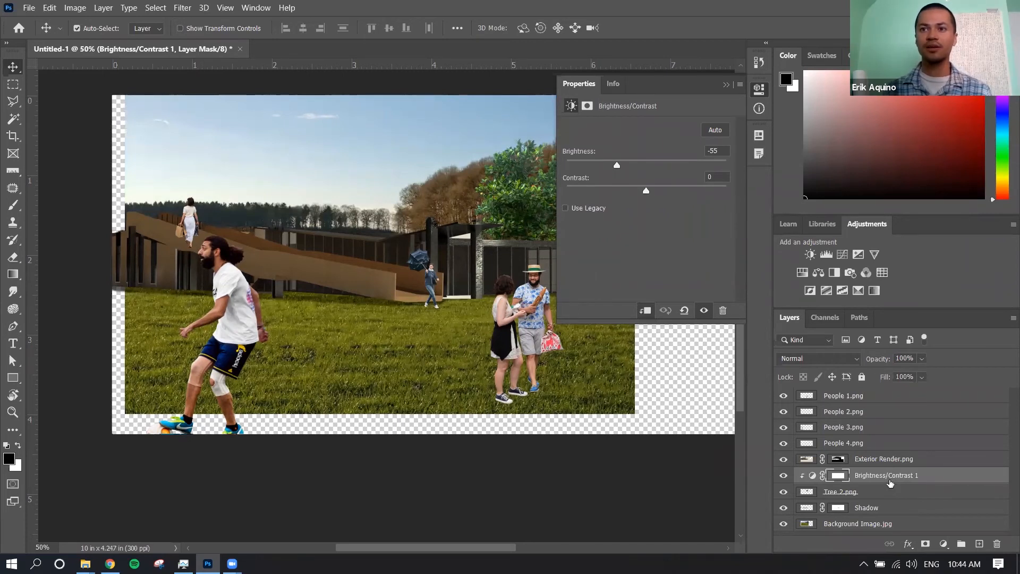
# Set the tree's clipped Brightness/Contrast adjustment to brightness -69 and contrast -6
pyautogui.click(882, 492)
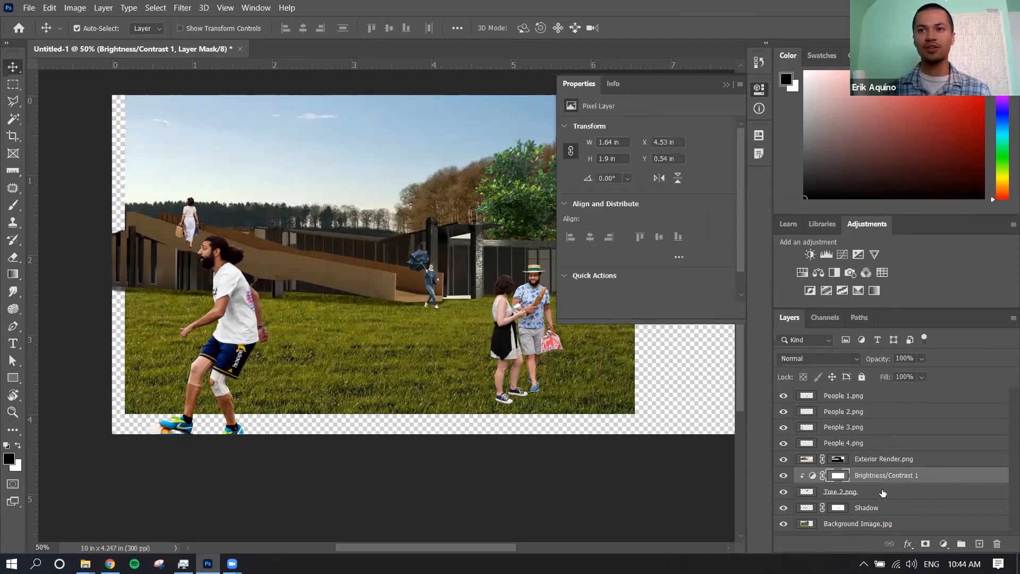
pyautogui.click(758, 91)
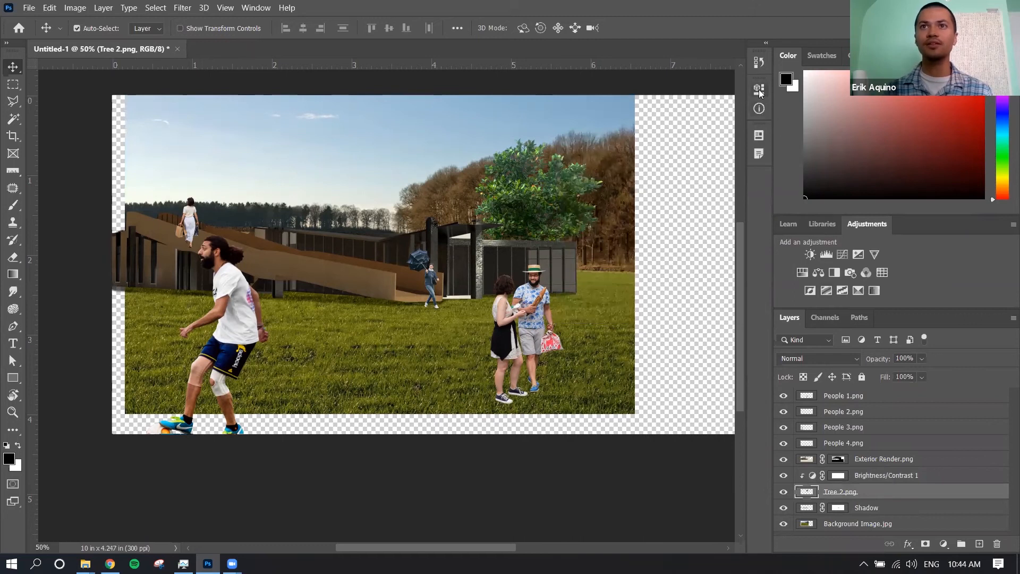
pyautogui.click(759, 91)
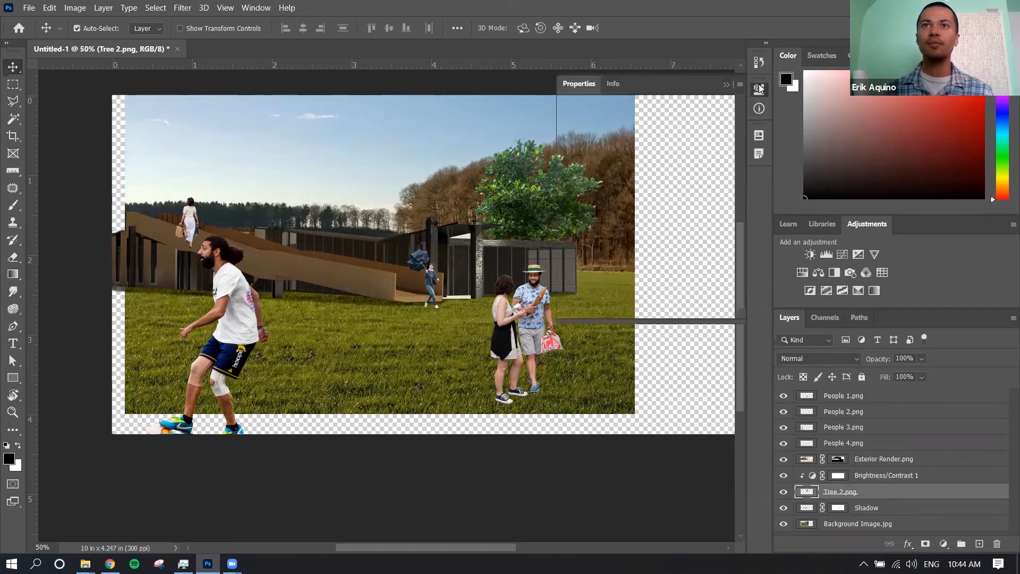
pyautogui.click(759, 108)
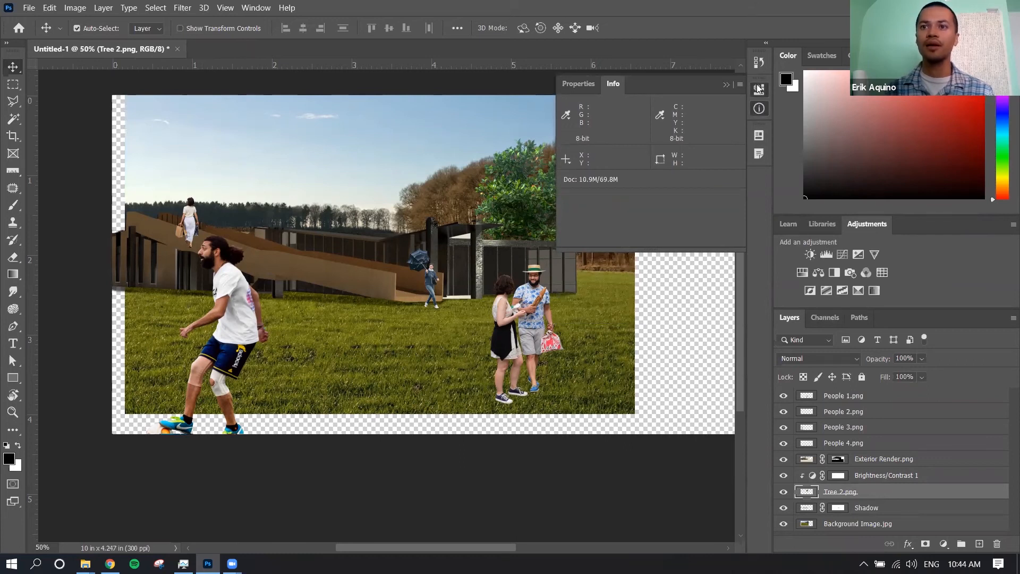
pyautogui.click(759, 89)
pyautogui.click(901, 476)
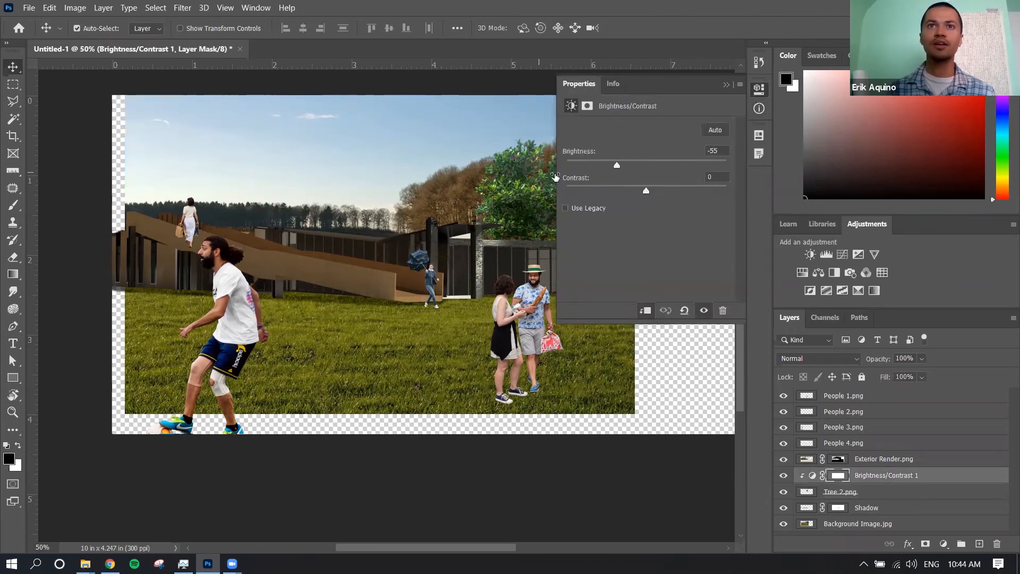
pyautogui.moveTo(646, 192); pyautogui.dragTo(610, 166)
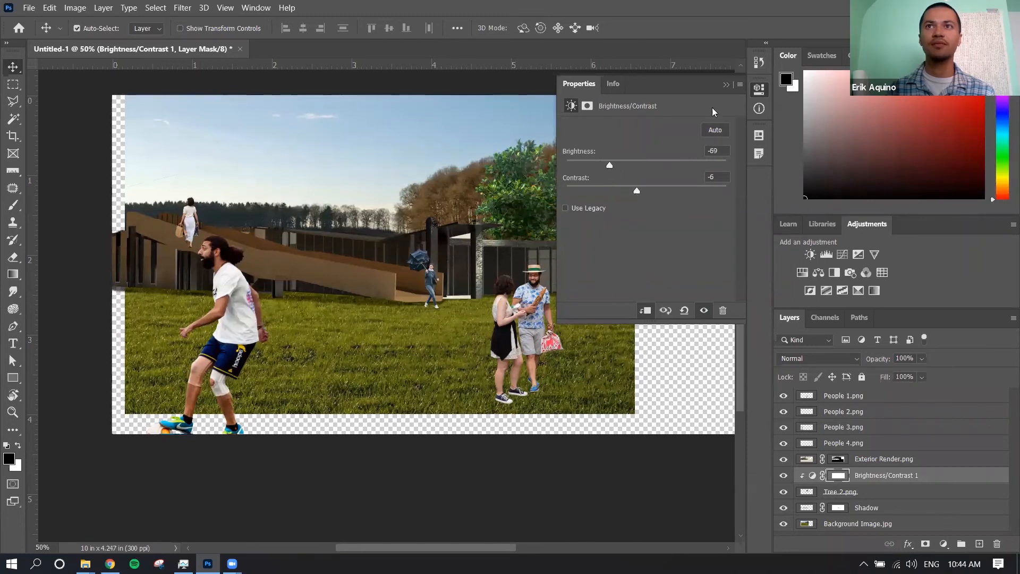
pyautogui.click(758, 88)
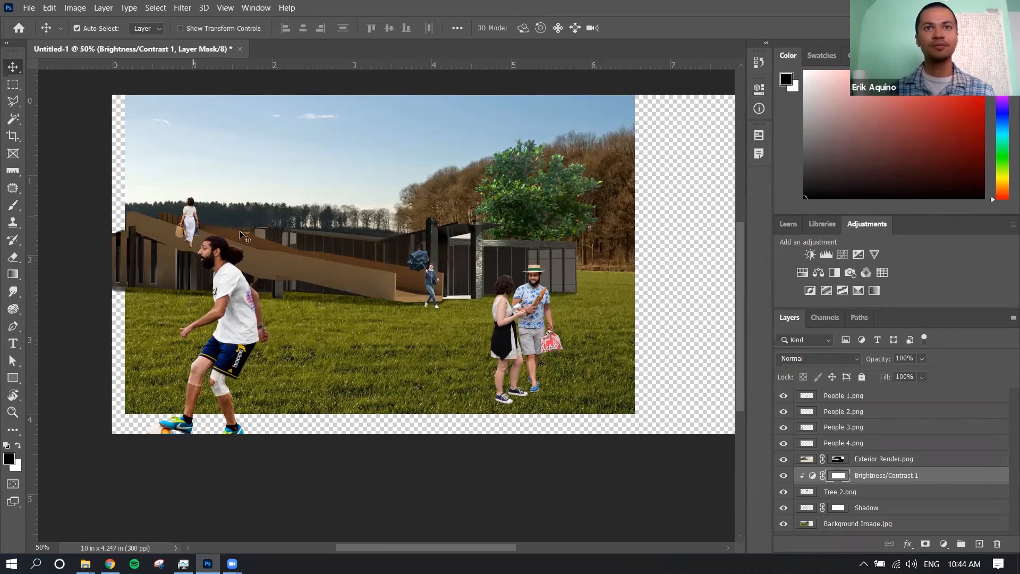
# Select the People 4.png figure with the umbrella and add a Levels adjustment layer clipped to it
pyautogui.rightClick(431, 272)
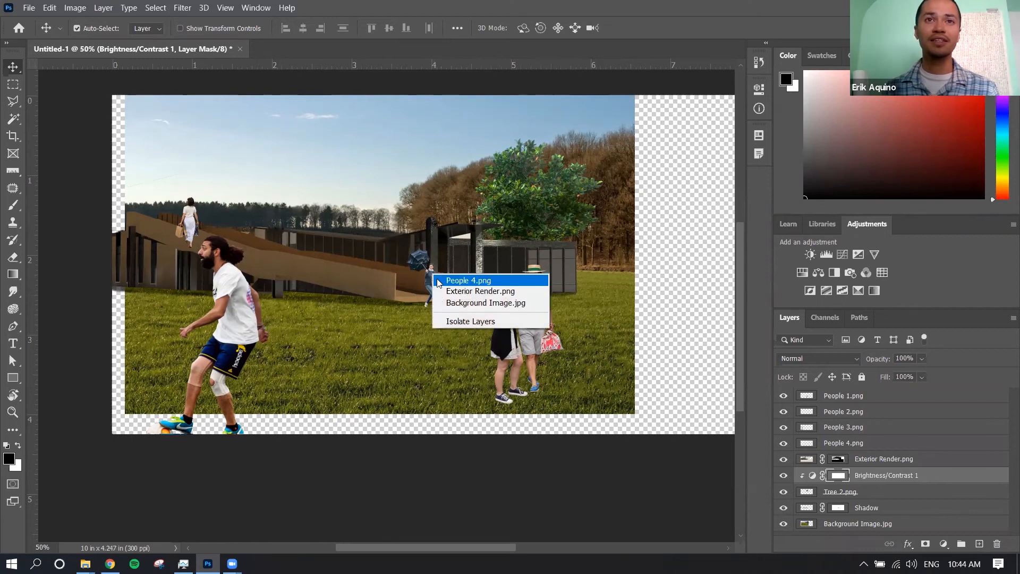
pyautogui.click(439, 281)
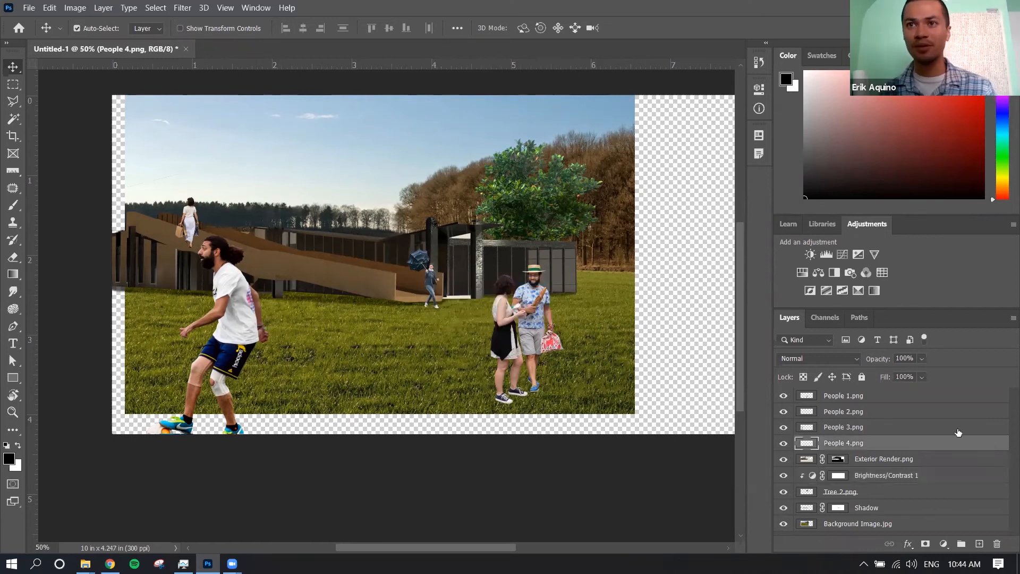
pyautogui.click(831, 257)
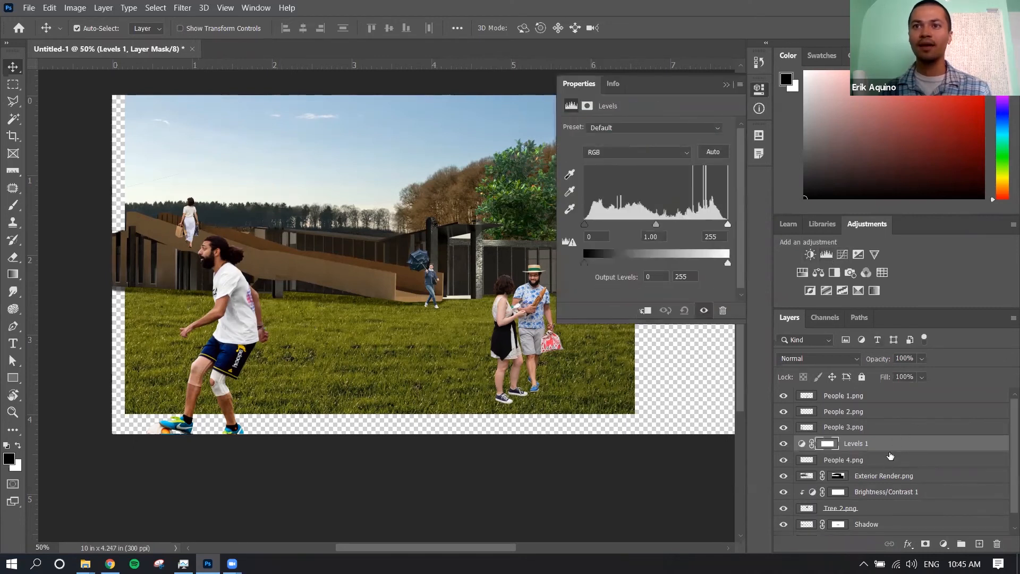
pyautogui.moveTo(889, 450)
pyautogui.mouseDown()
pyautogui.moveTo(883, 460)
pyautogui.moveTo(884, 449)
pyautogui.mouseUp()
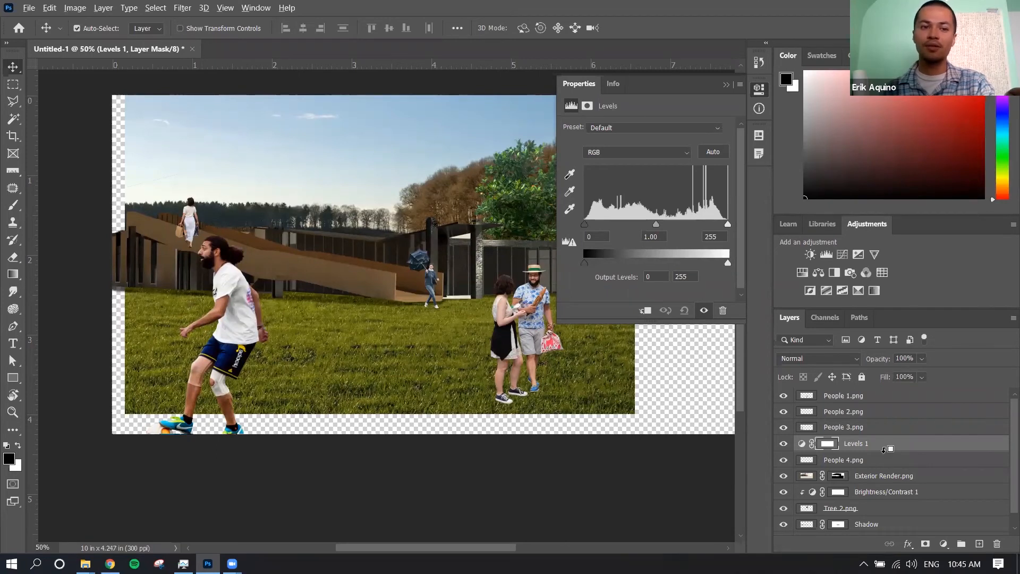
pyautogui.keyDown('alt'); pyautogui.click(884, 449); pyautogui.keyUp('alt')
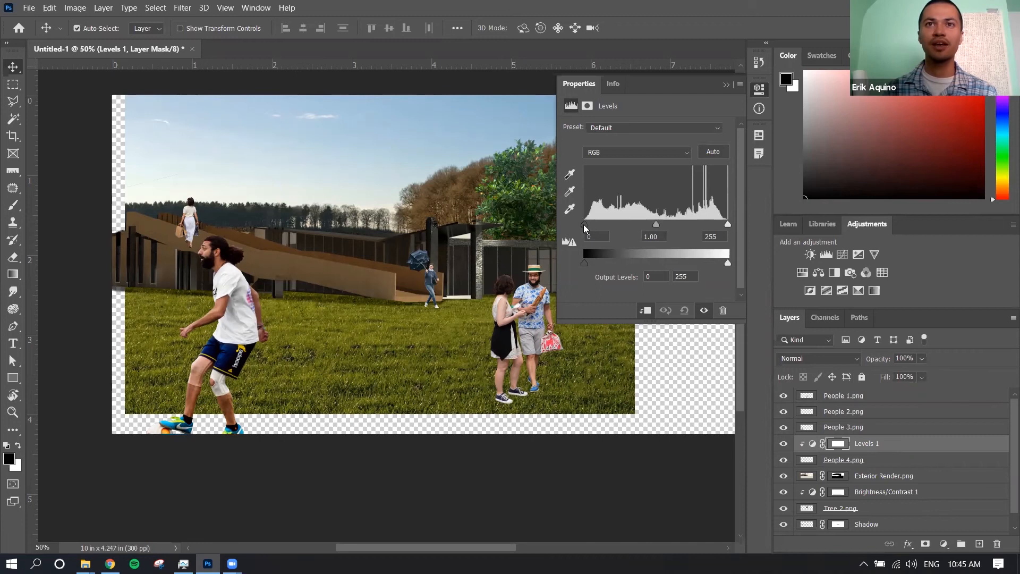
# Try a black input level of 67 and a white input level of 166 on the People 4.png Levels adjustment
pyautogui.moveTo(586, 222); pyautogui.dragTo(613, 222)
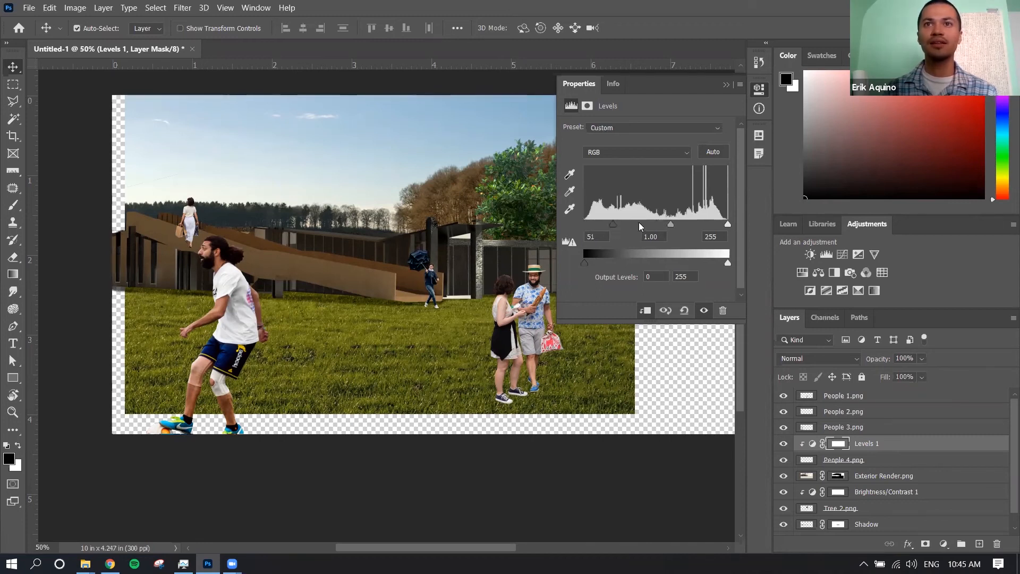
pyautogui.moveTo(727, 223); pyautogui.dragTo(678, 224)
pyautogui.moveTo(613, 225); pyautogui.dragTo(622, 227)
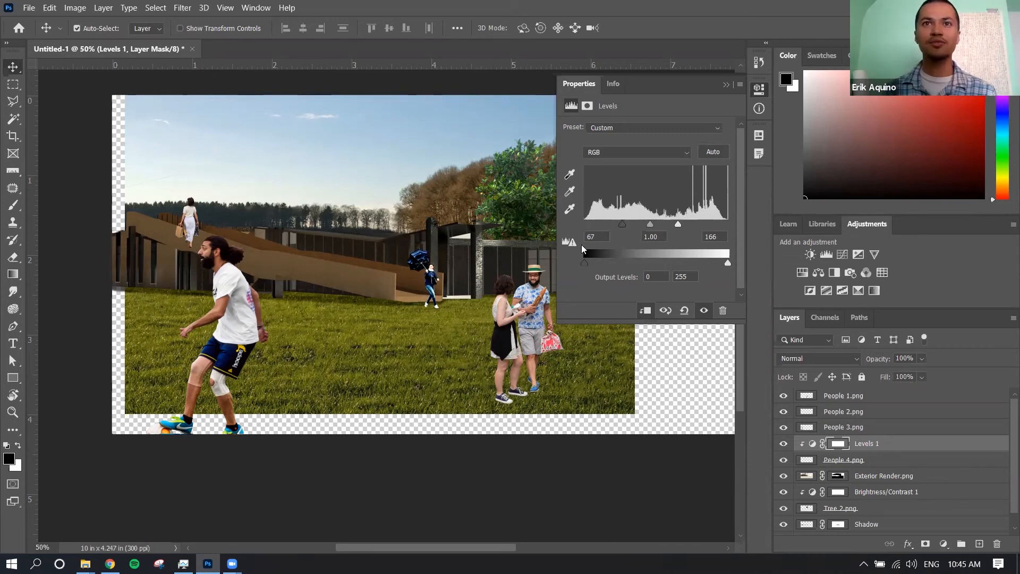
# Return the figure's black and white input levels to 0 and 255 and set the midtone to 0.81
pyautogui.moveTo(650, 225); pyautogui.dragTo(577, 225)
pyautogui.moveTo(679, 225); pyautogui.dragTo(728, 228)
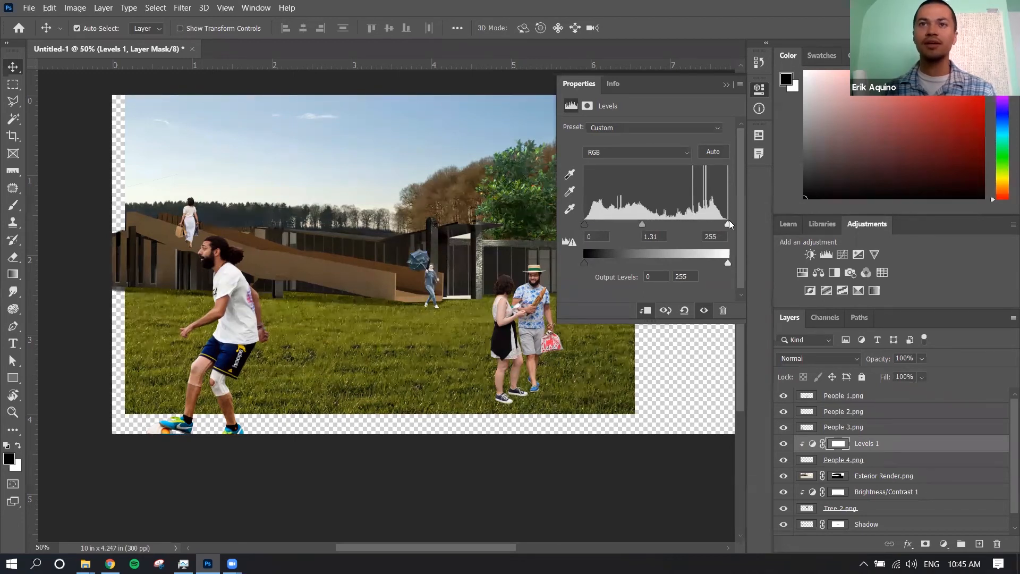
pyautogui.moveTo(644, 225); pyautogui.dragTo(670, 226)
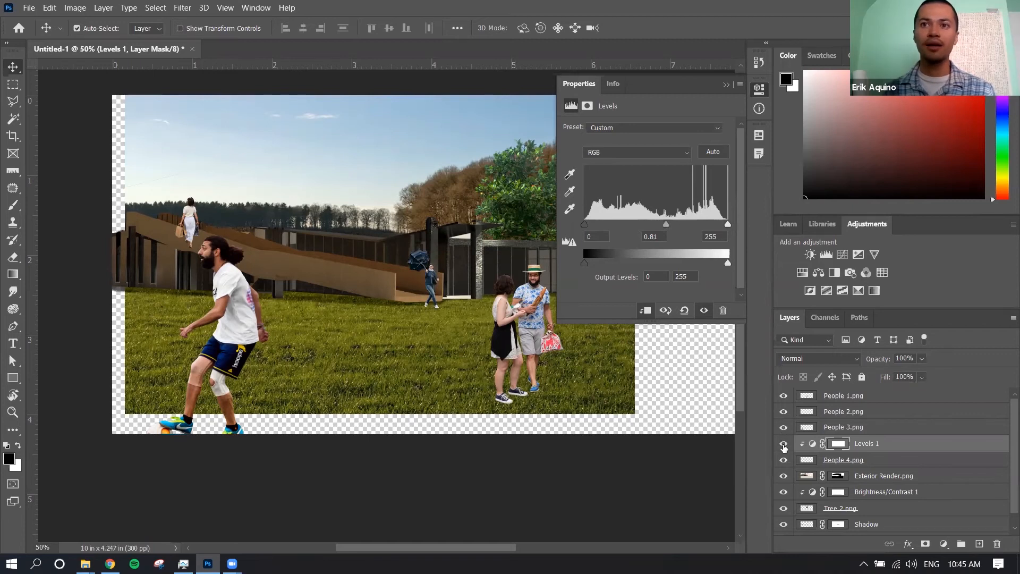
# Toggle the Levels 1 layer's visibility repeatedly to compare the umbrella figure with and without the adjustment
pyautogui.click(784, 446)
pyautogui.click(783, 446)
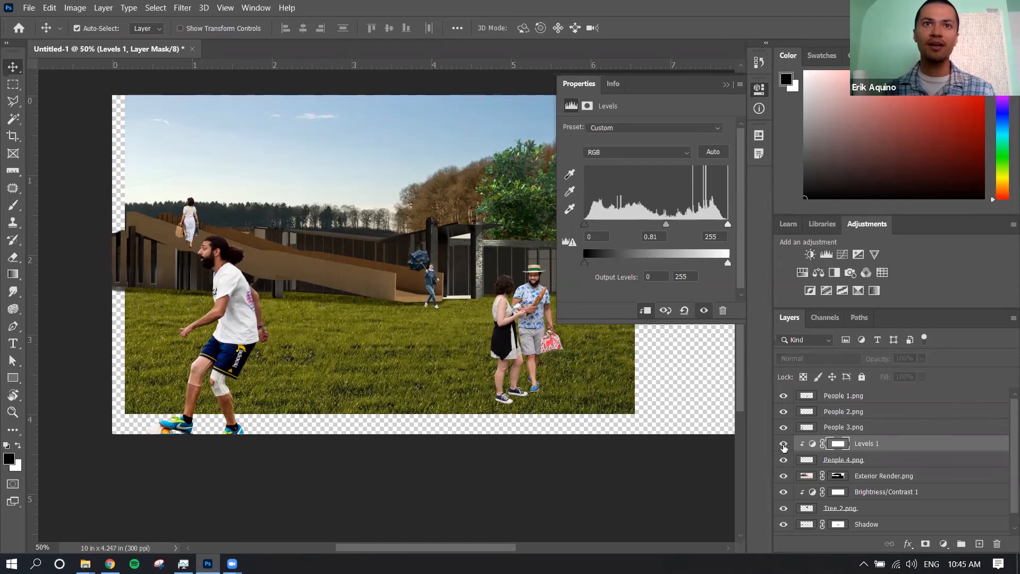
pyautogui.click(784, 447)
pyautogui.click(784, 446)
pyautogui.click(784, 445)
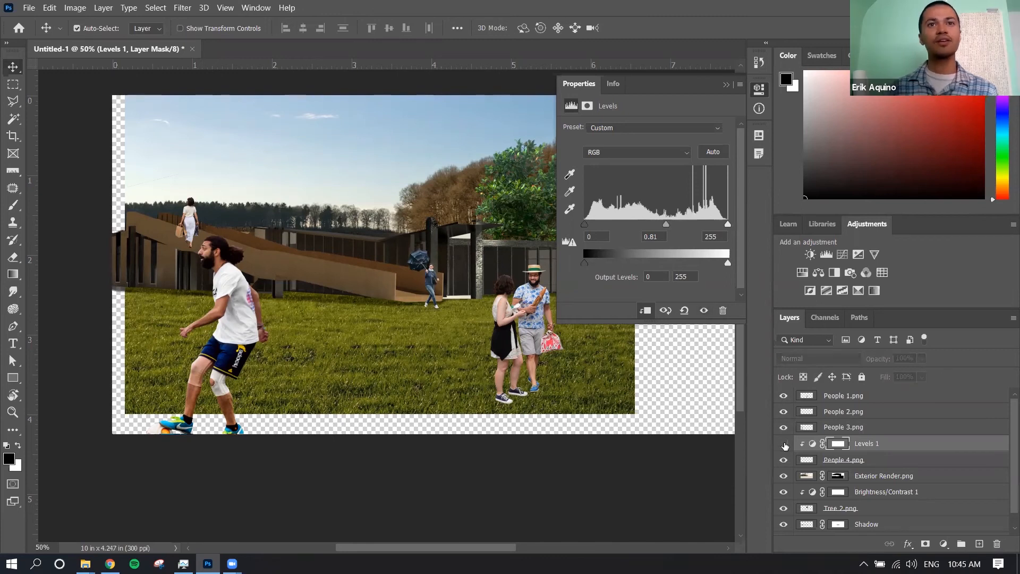
pyautogui.click(784, 447)
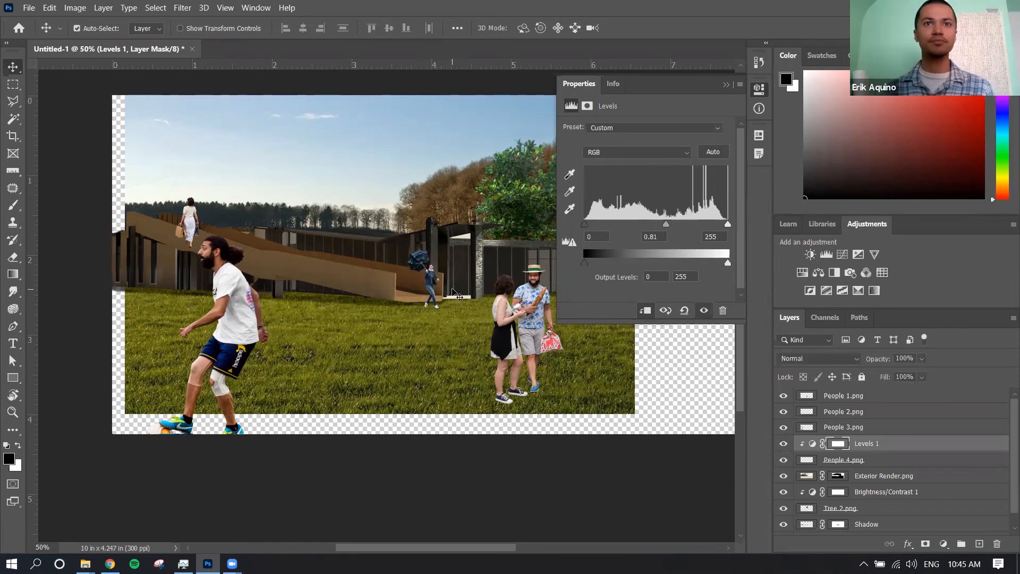
pyautogui.click(761, 89)
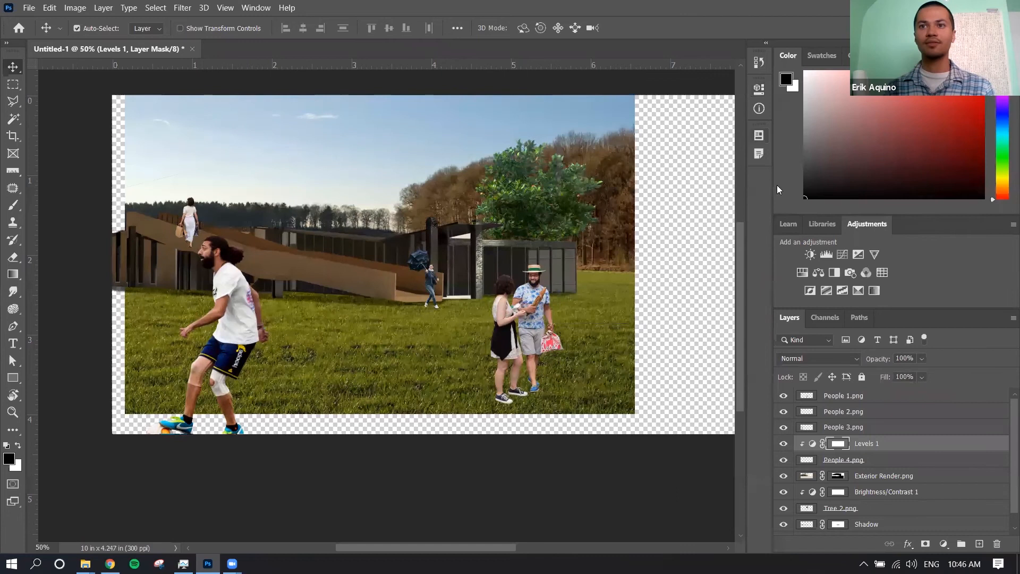
pyautogui.click(876, 397)
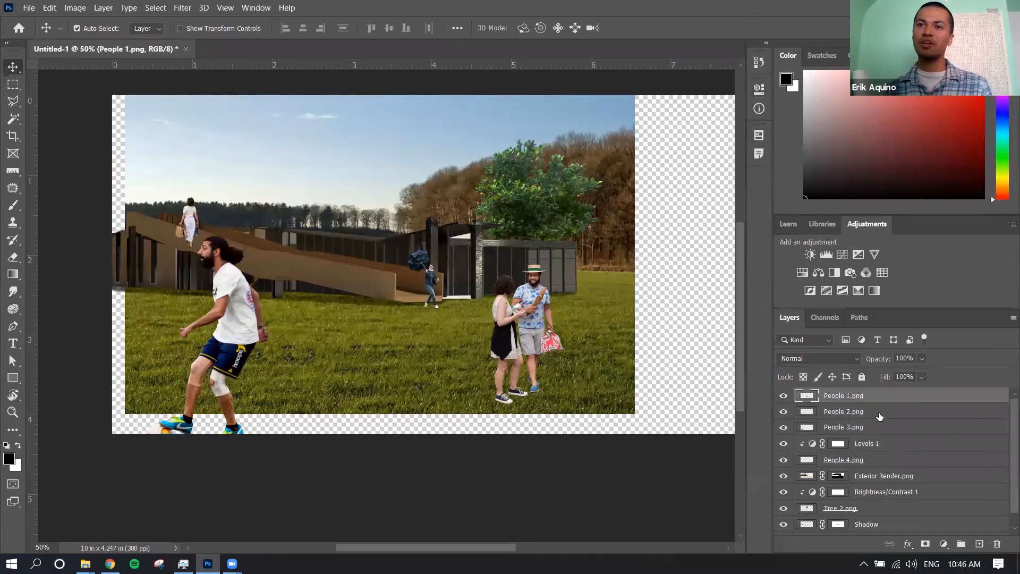
pyautogui.click(878, 412)
pyautogui.click(878, 427)
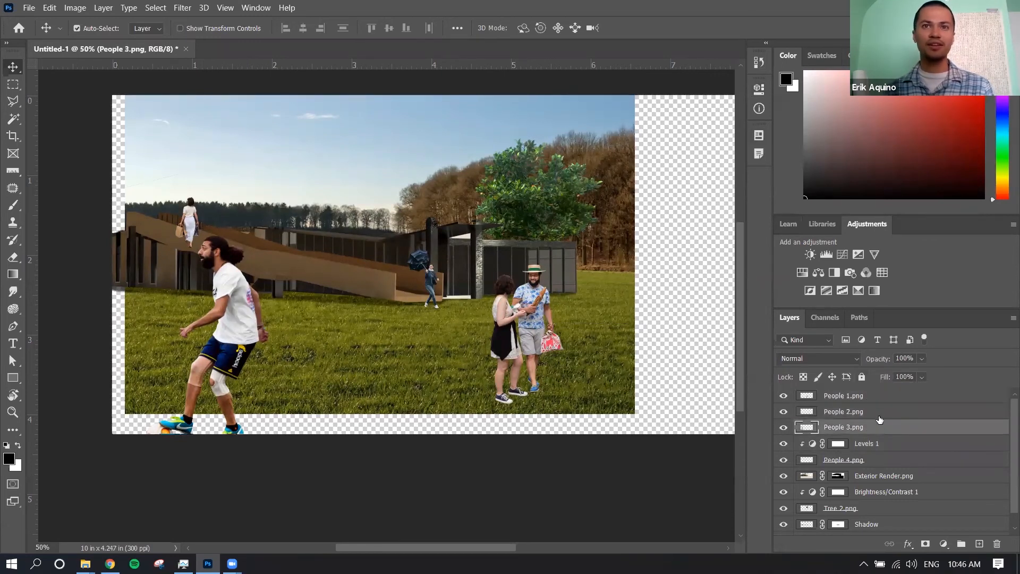
pyautogui.click(878, 397)
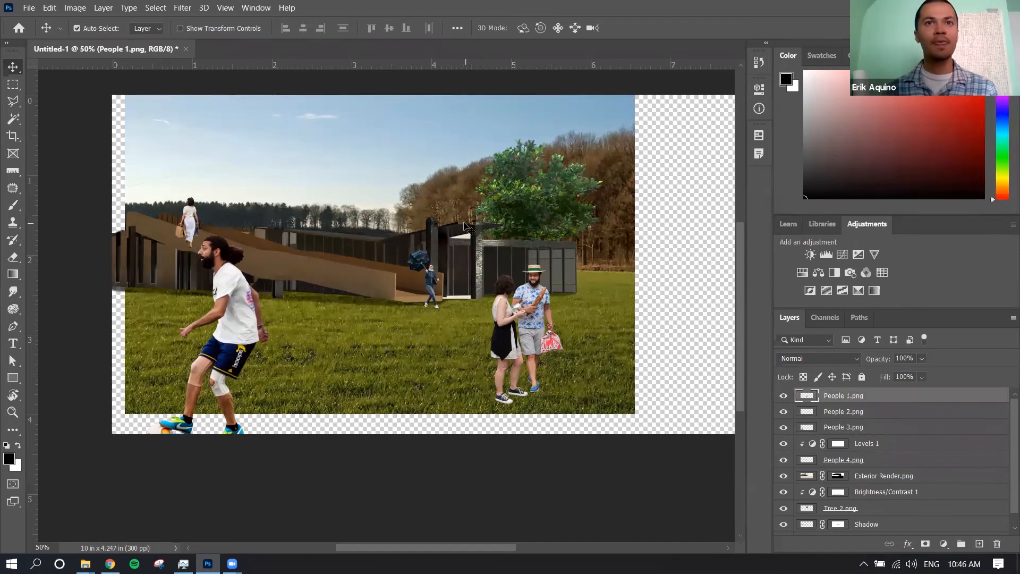
# Crop the canvas to the edges of the background image, about 6.32 in wide by 4 in high, removing the surrounding transparent areas
pyautogui.scroll(2, 457, 266)
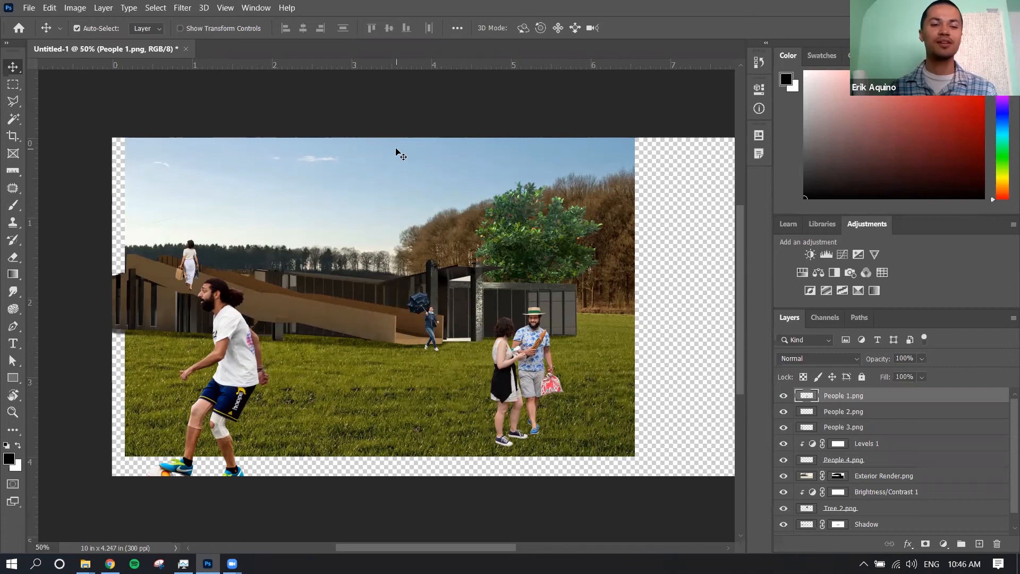
pyautogui.press('c')
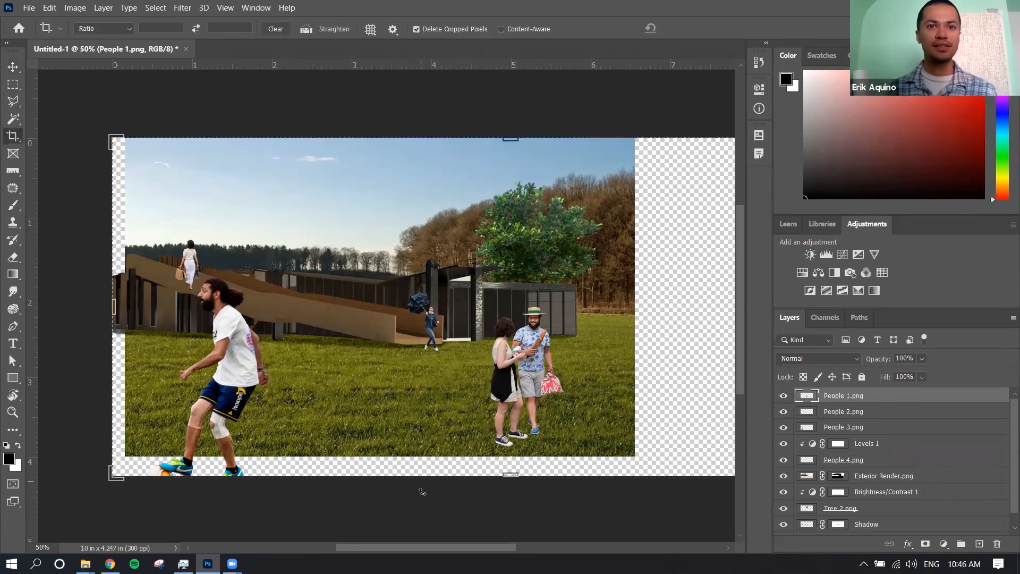
pyautogui.moveTo(427, 547); pyautogui.dragTo(463, 550)
pyautogui.moveTo(685, 303); pyautogui.dragTo(551, 298)
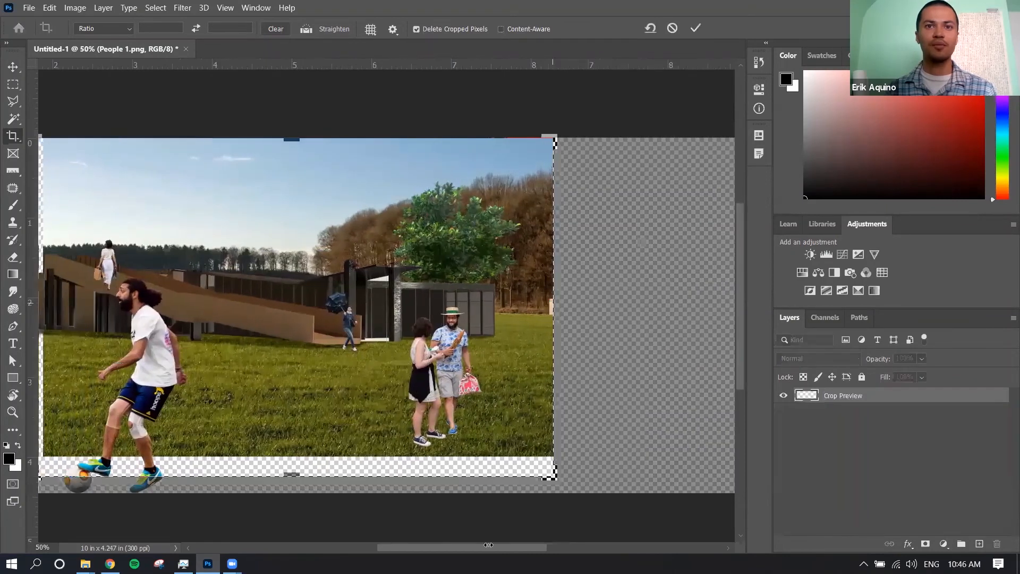
pyautogui.moveTo(437, 549); pyautogui.dragTo(461, 548)
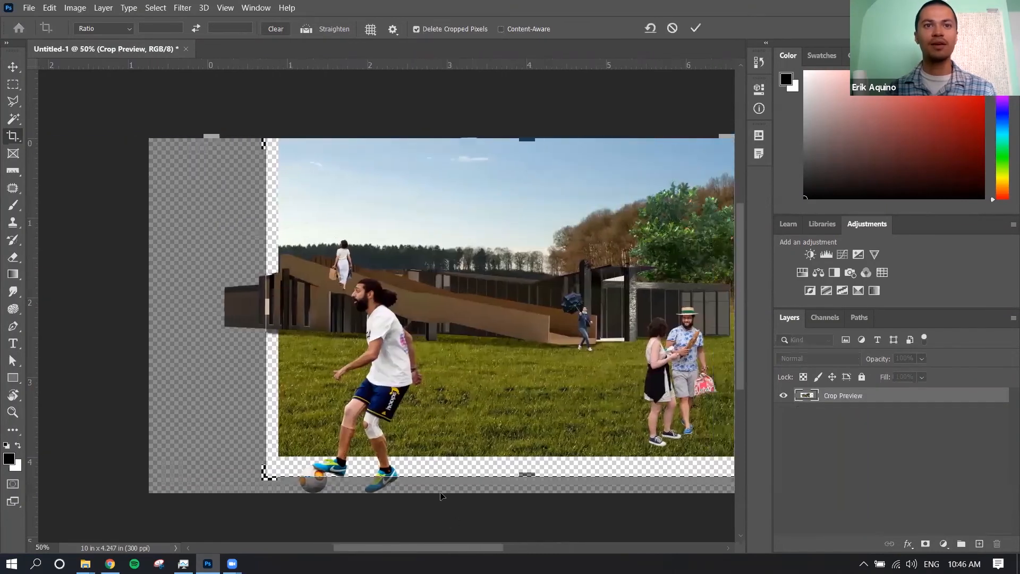
pyautogui.moveTo(402, 475); pyautogui.dragTo(403, 457)
pyautogui.moveTo(139, 307); pyautogui.dragTo(146, 308)
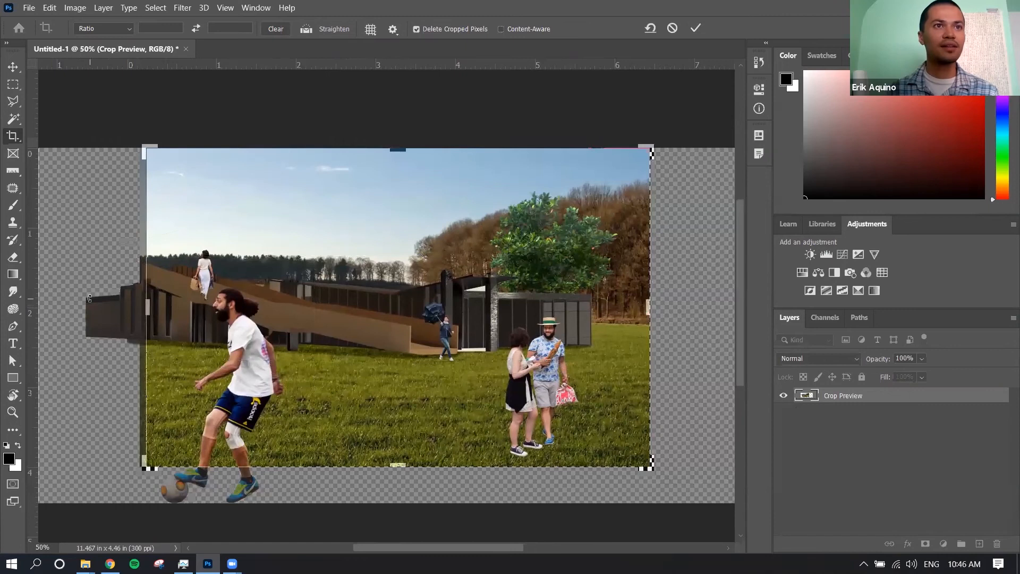
pyautogui.moveTo(414, 549); pyautogui.dragTo(400, 548)
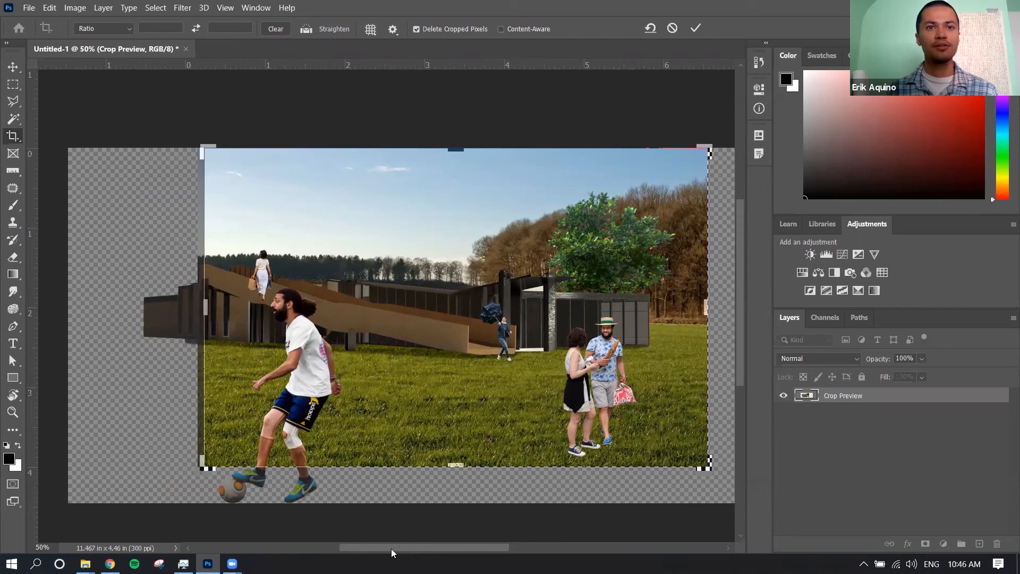
pyautogui.moveTo(394, 547); pyautogui.dragTo(397, 547)
pyautogui.press('Return')
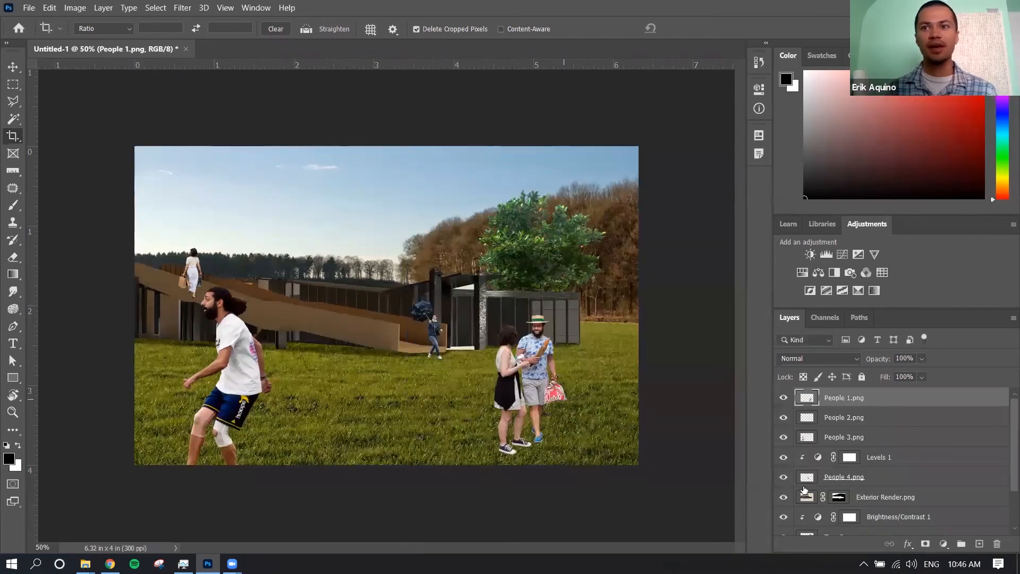
# Try shifting the Exterior Render.png building up and to the right to inspect its cropped edge, and restore its original position
pyautogui.scroll(-3, 804, 489)
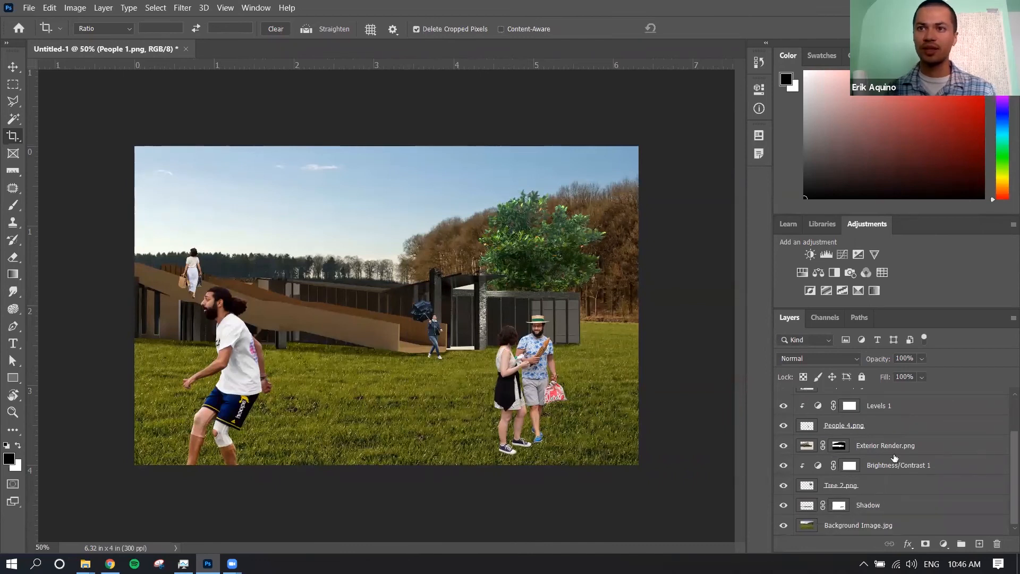
pyautogui.click(911, 449)
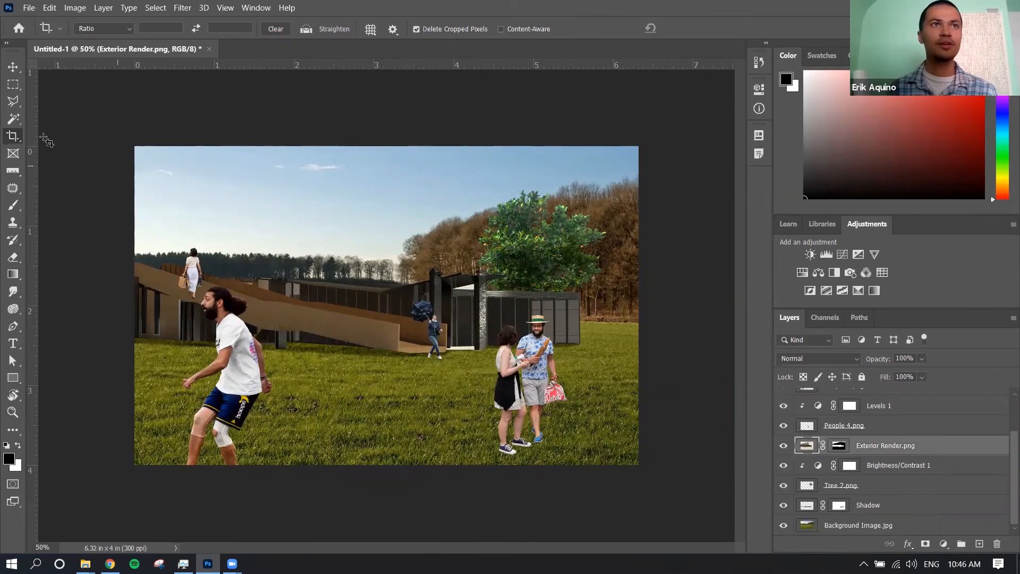
pyautogui.click(13, 67)
pyautogui.moveTo(276, 305); pyautogui.dragTo(296, 279)
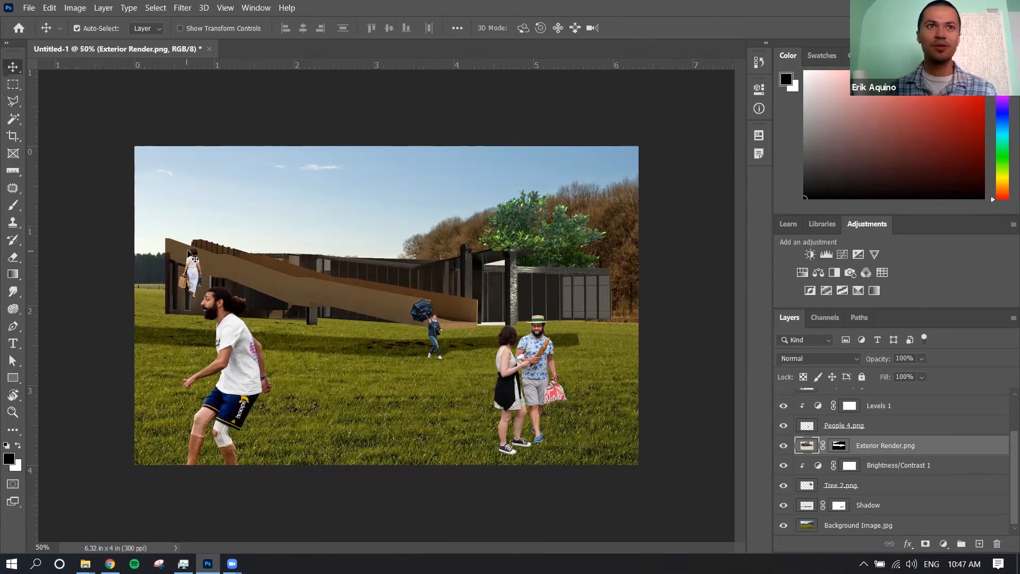
pyautogui.moveTo(157, 245); pyautogui.dragTo(222, 251)
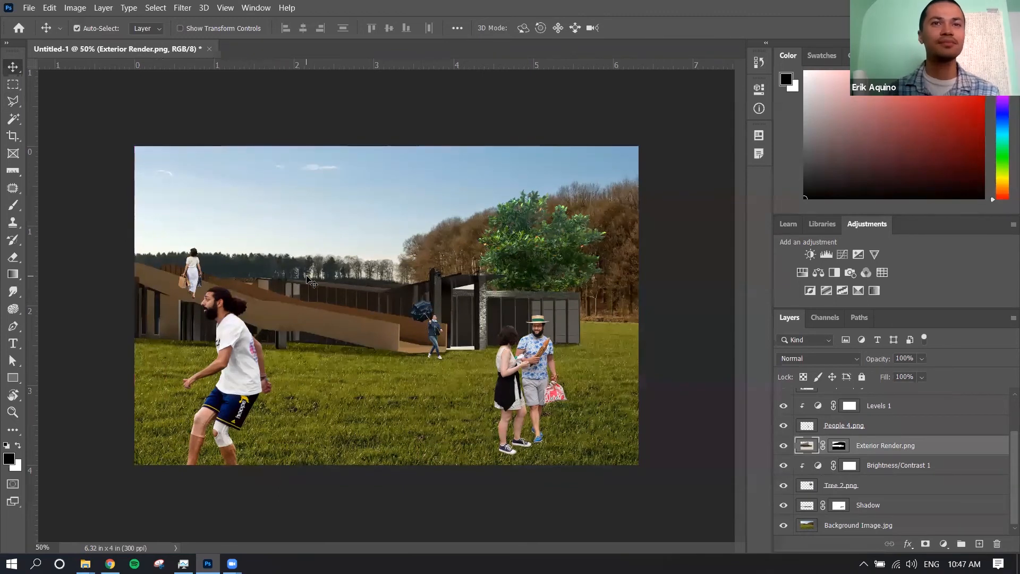
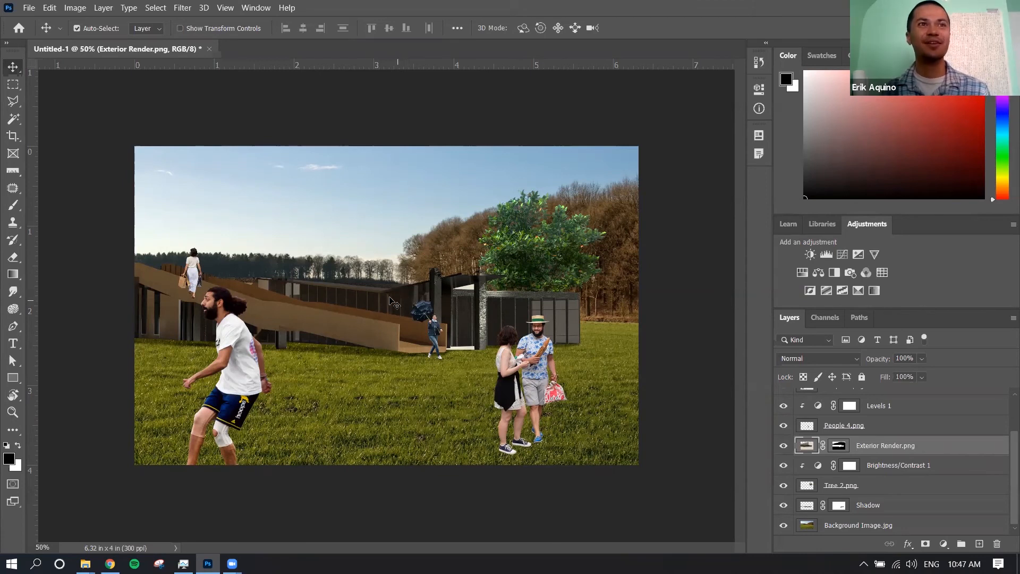
# Activate the Clone Stamp tool and make the Background Image.jpg layer the one to retouch
pyautogui.click(16, 189)
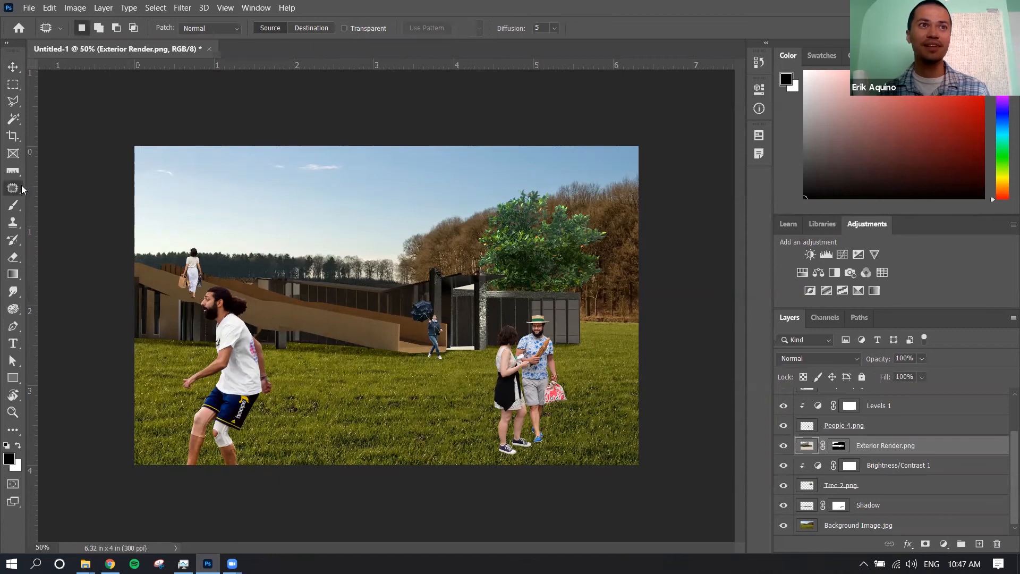
pyautogui.rightClick(16, 190)
pyautogui.click(16, 191)
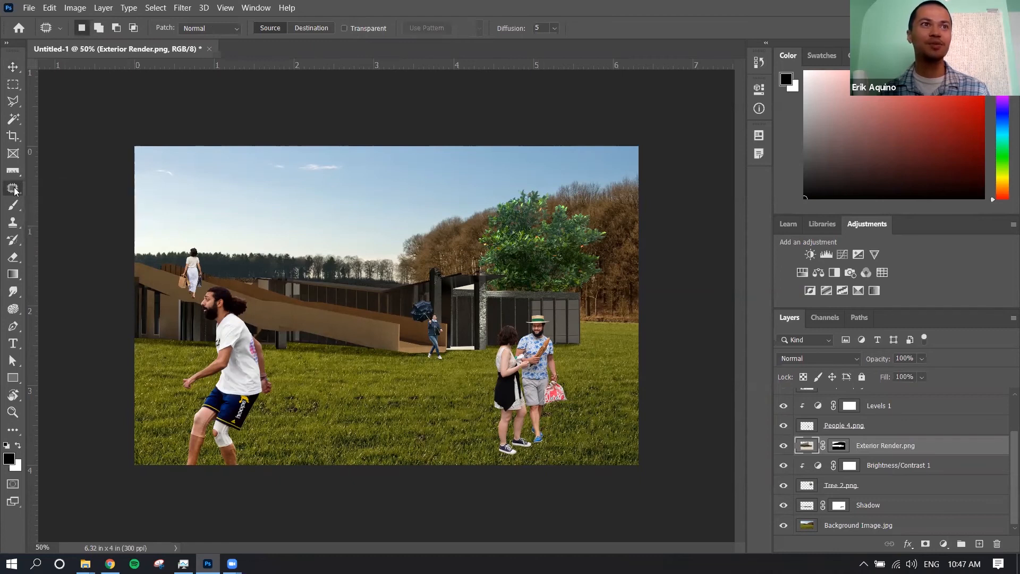
pyautogui.click(13, 222)
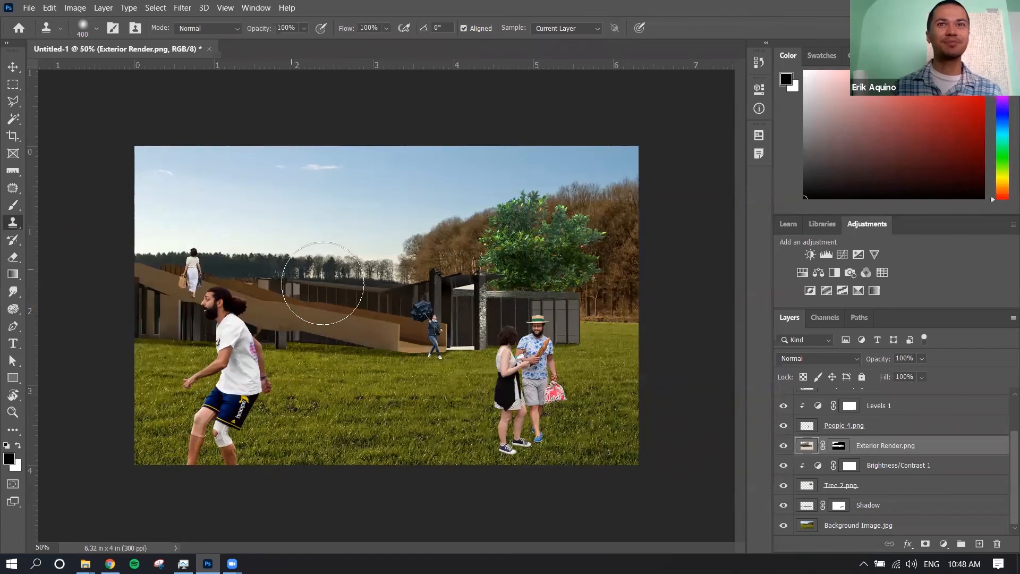
pyautogui.click(906, 529)
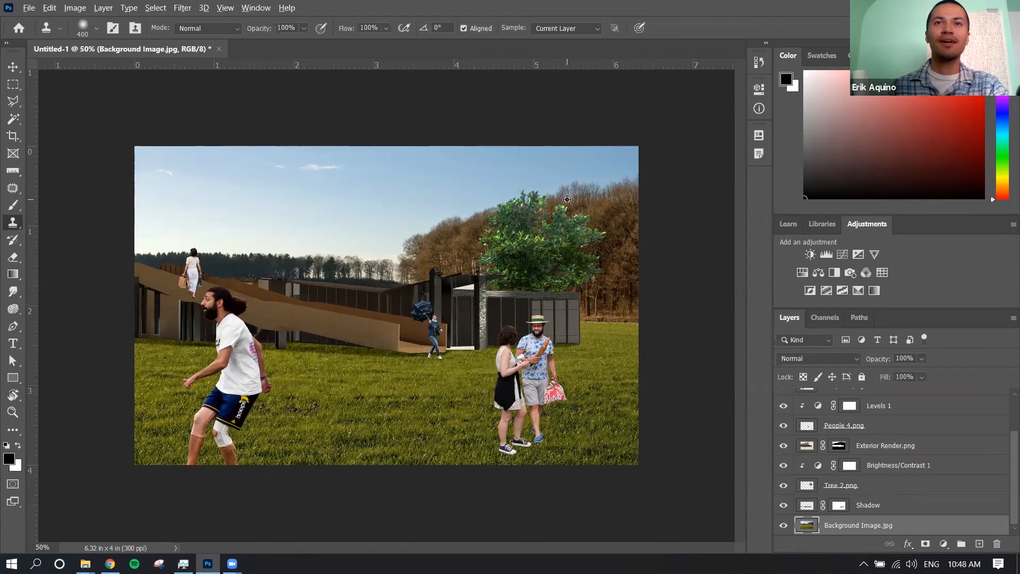
# Try to clone the wooded hillside behind the green tree across the horizon and sky above the building
pyautogui.moveTo(565, 200)
pyautogui.mouseDown()
pyautogui.moveTo(474, 195)
pyautogui.moveTo(420, 210)
pyautogui.mouseUp()
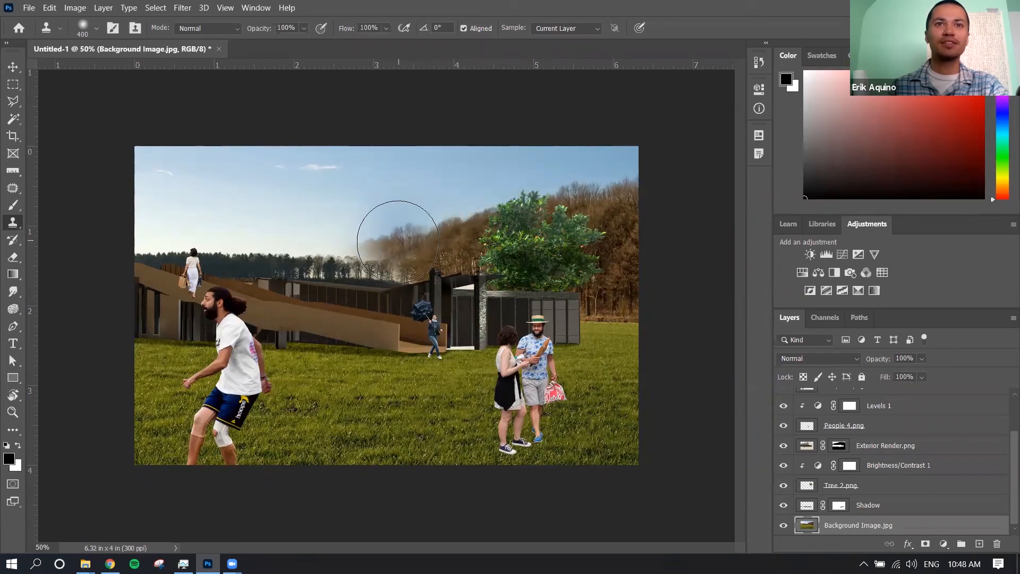
pyautogui.moveTo(396, 255)
pyautogui.mouseDown()
pyautogui.moveTo(323, 258)
pyautogui.moveTo(409, 240)
pyautogui.mouseUp()
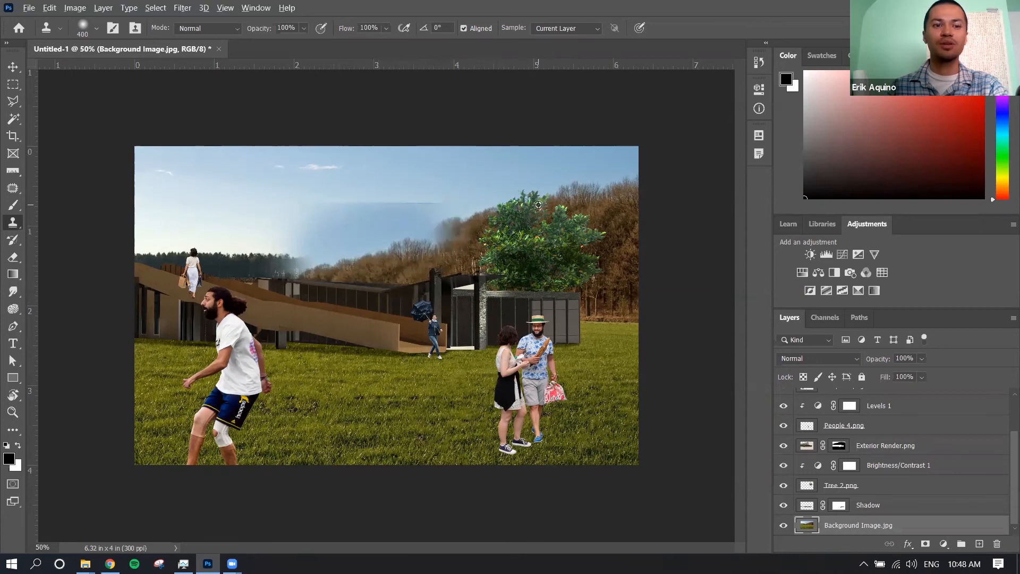
pyautogui.keyDown('alt'); pyautogui.click(546, 209); pyautogui.keyUp('alt')
pyautogui.moveTo(414, 247)
pyautogui.mouseDown()
pyautogui.moveTo(435, 233)
pyautogui.moveTo(425, 236)
pyautogui.moveTo(431, 244)
pyautogui.moveTo(390, 241)
pyautogui.moveTo(404, 238)
pyautogui.moveTo(368, 254)
pyautogui.moveTo(308, 241)
pyautogui.moveTo(295, 249)
pyautogui.moveTo(343, 226)
pyautogui.moveTo(366, 256)
pyautogui.moveTo(333, 260)
pyautogui.moveTo(418, 243)
pyautogui.mouseUp()
pyautogui.keyDown('alt'); pyautogui.click(590, 209); pyautogui.keyUp('alt')
pyautogui.keyDown('alt'); pyautogui.click(586, 209); pyautogui.keyUp('alt')
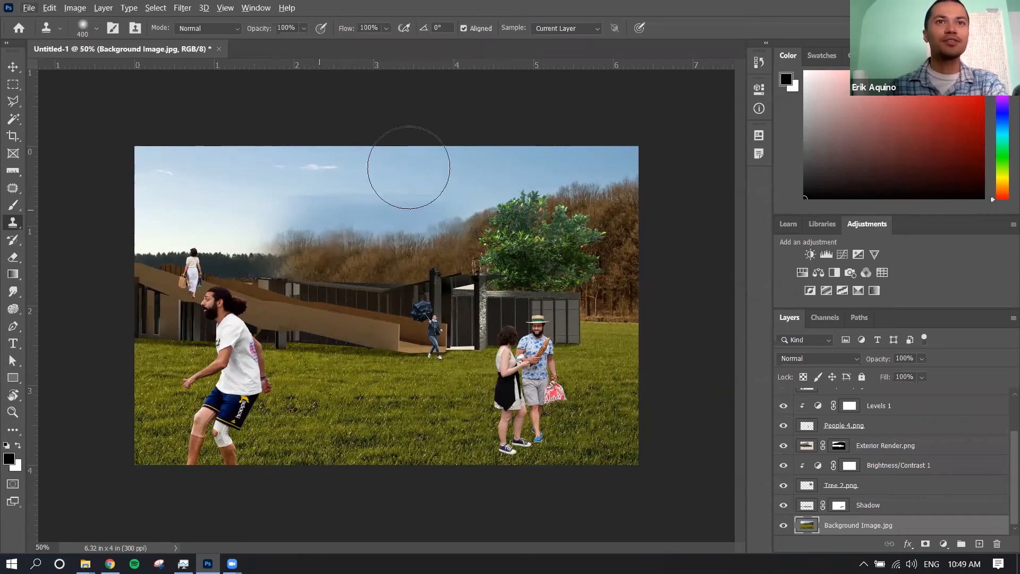
pyautogui.hotkey('alt', 'v')
pyautogui.press('Escape')
pyautogui.press('v')
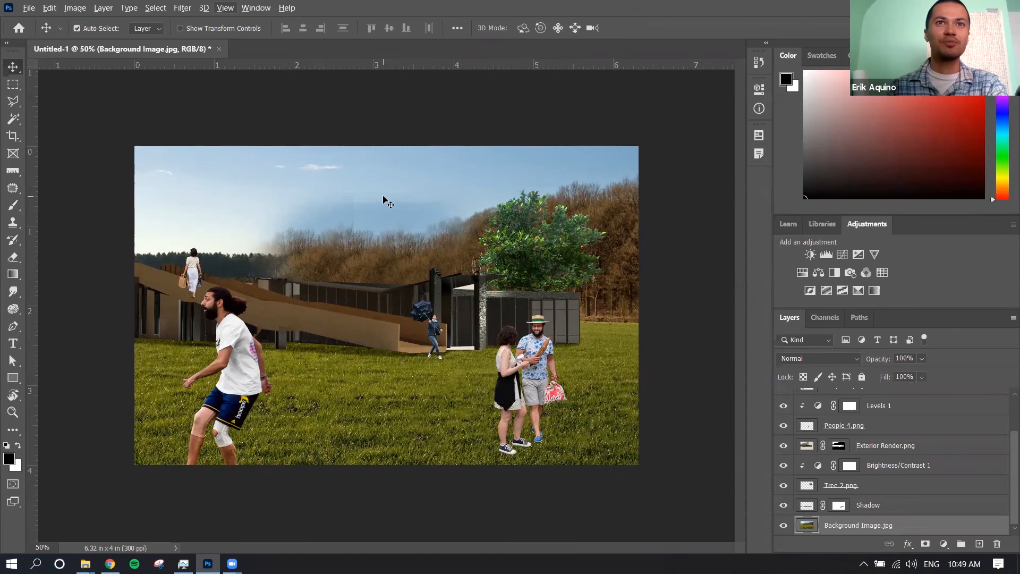
# Try the Spot Healing Brush on the sky above the cloned treeline
pyautogui.click(14, 187)
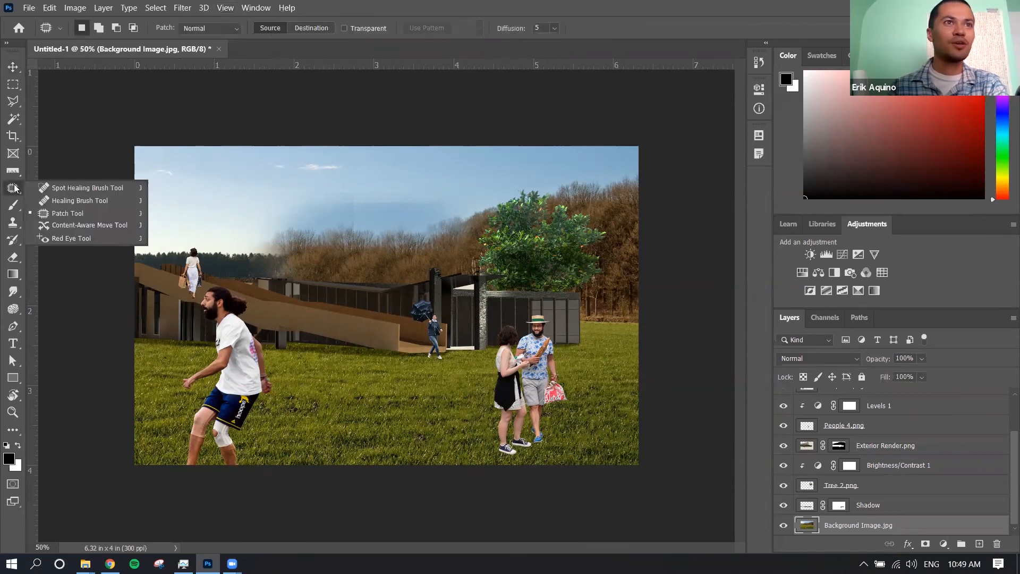
pyautogui.click(86, 188)
pyautogui.moveTo(340, 195)
pyautogui.mouseDown()
pyautogui.moveTo(305, 195)
pyautogui.moveTo(467, 194)
pyautogui.moveTo(330, 175)
pyautogui.moveTo(456, 182)
pyautogui.moveTo(382, 191)
pyautogui.moveTo(467, 206)
pyautogui.moveTo(458, 202)
pyautogui.moveTo(487, 182)
pyautogui.moveTo(316, 187)
pyautogui.mouseUp()
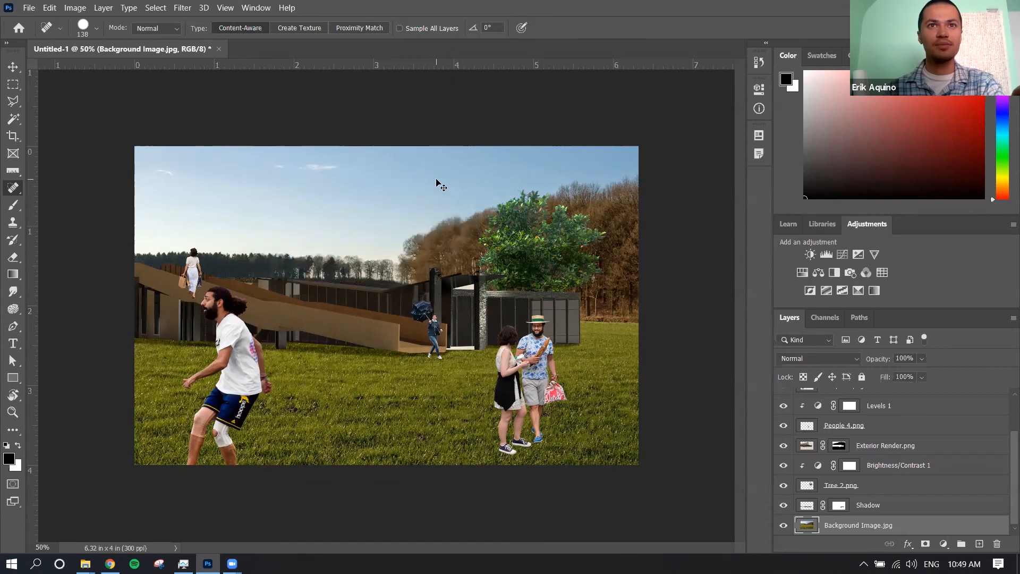
# Set the Clone Stamp to 77% opacity and 88% flow
pyautogui.click(13, 223)
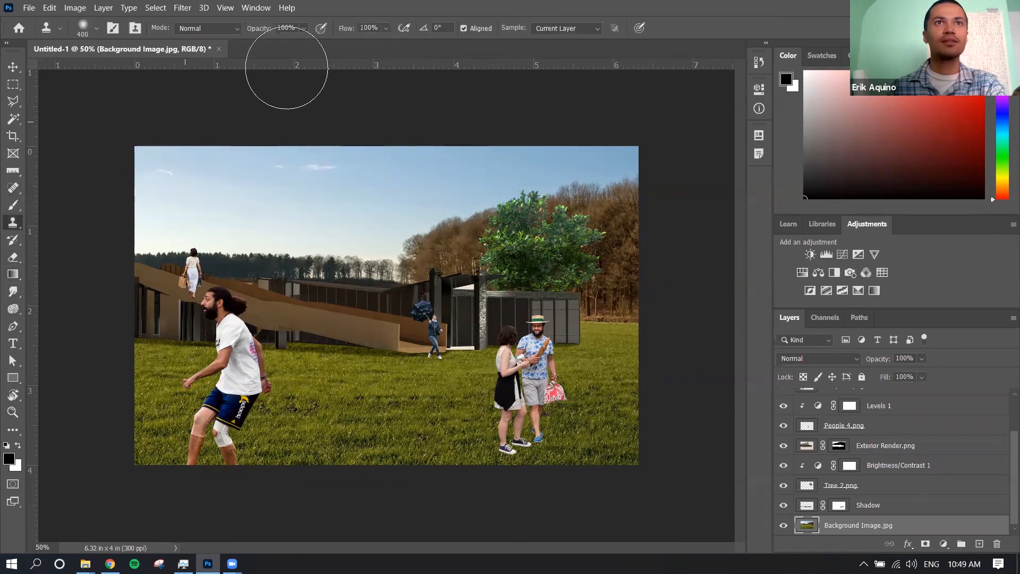
pyautogui.moveTo(253, 30); pyautogui.dragTo(247, 31)
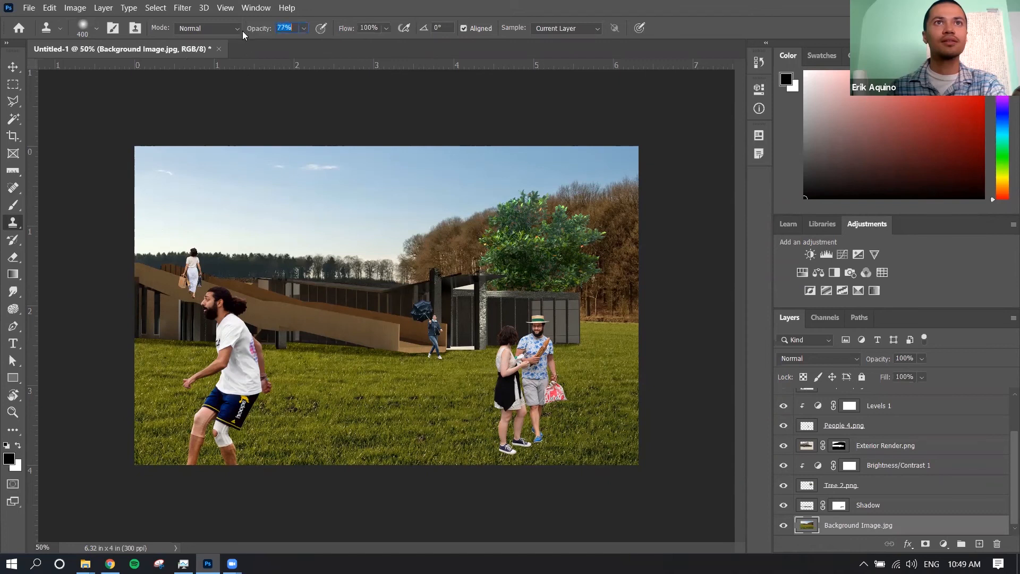
pyautogui.moveTo(347, 30); pyautogui.dragTo(342, 30)
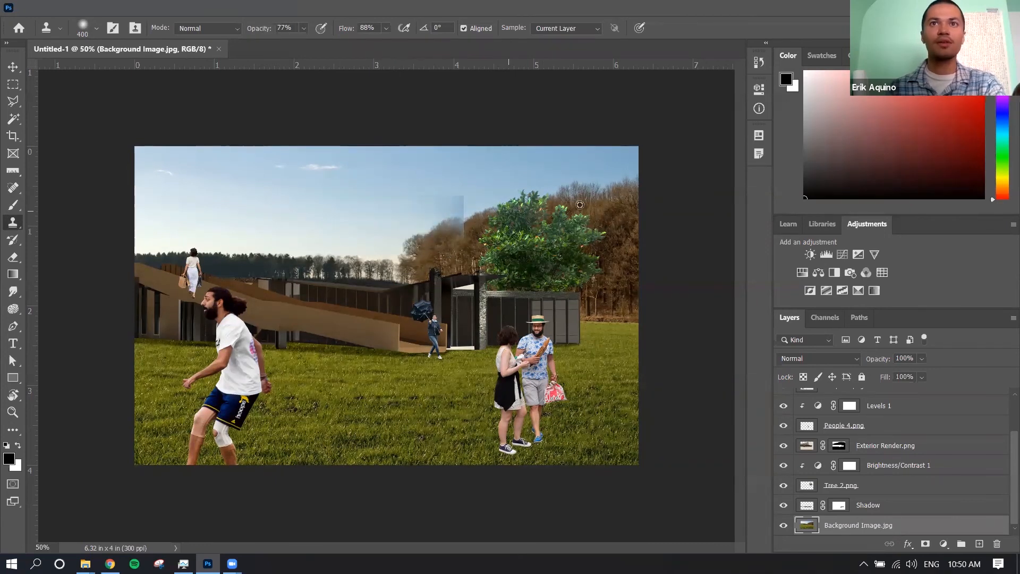
# Clone the brown wooded hillside over the distant horizon behind the middle of the building on Background Image.jpg
pyautogui.keyDown('alt'); pyautogui.click(584, 201); pyautogui.keyUp('alt')
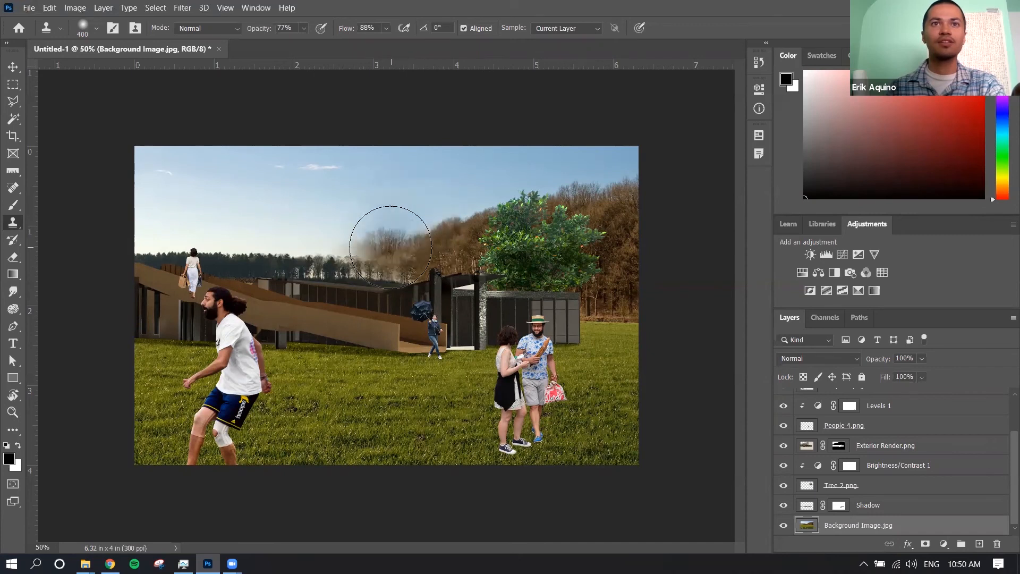
pyautogui.click(391, 250)
pyautogui.moveTo(391, 250); pyautogui.dragTo(397, 251)
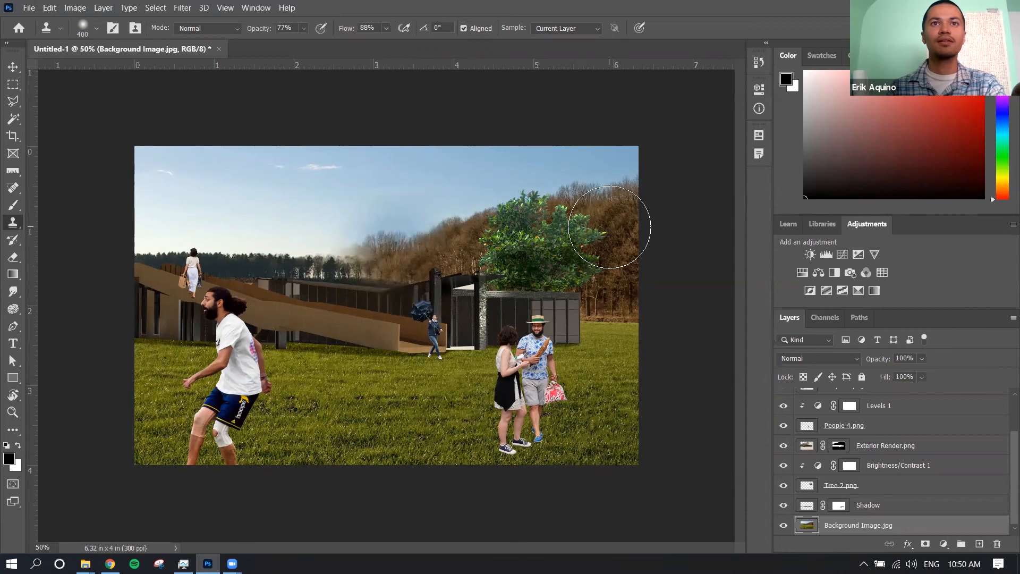
pyautogui.keyDown('alt'); pyautogui.click(610, 212); pyautogui.keyUp('alt')
pyautogui.moveTo(337, 264)
pyautogui.mouseDown()
pyautogui.moveTo(363, 264)
pyautogui.moveTo(296, 239)
pyautogui.moveTo(261, 244)
pyautogui.moveTo(345, 264)
pyautogui.mouseUp()
pyautogui.keyDown('alt'); pyautogui.click(588, 212); pyautogui.keyUp('alt')
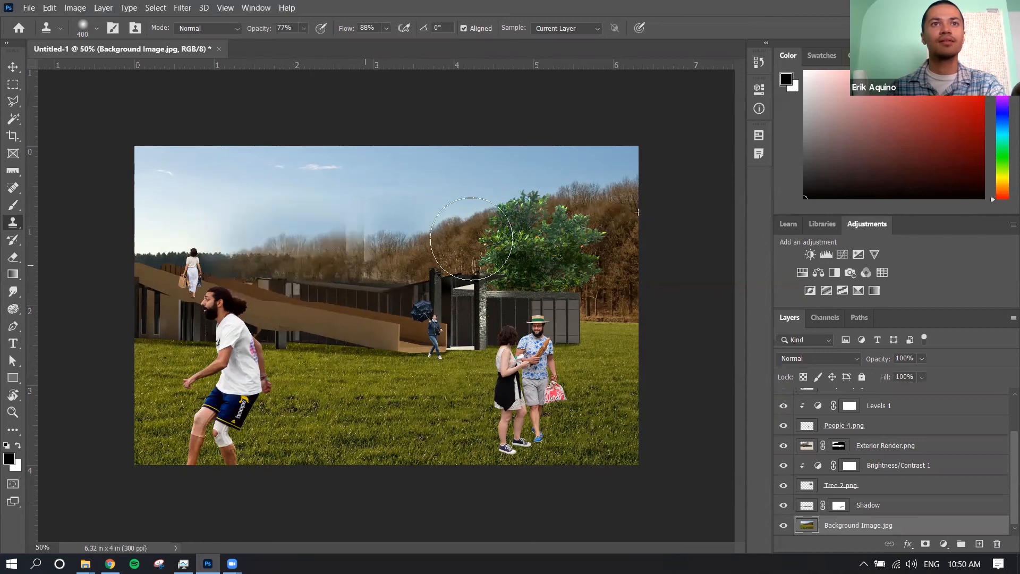
# Extend the cloned treeline past the woman on the ramp to the image's left edge and fill its uneven patches
pyautogui.keyDown('alt'); pyautogui.click(622, 199); pyautogui.keyUp('alt')
pyautogui.moveTo(209, 264)
pyautogui.mouseDown()
pyautogui.moveTo(176, 261)
pyautogui.moveTo(224, 254)
pyautogui.moveTo(226, 265)
pyautogui.mouseUp()
pyautogui.keyDown('alt'); pyautogui.click(619, 209); pyautogui.keyUp('alt')
pyautogui.keyDown('alt'); pyautogui.click(481, 223); pyautogui.keyUp('alt')
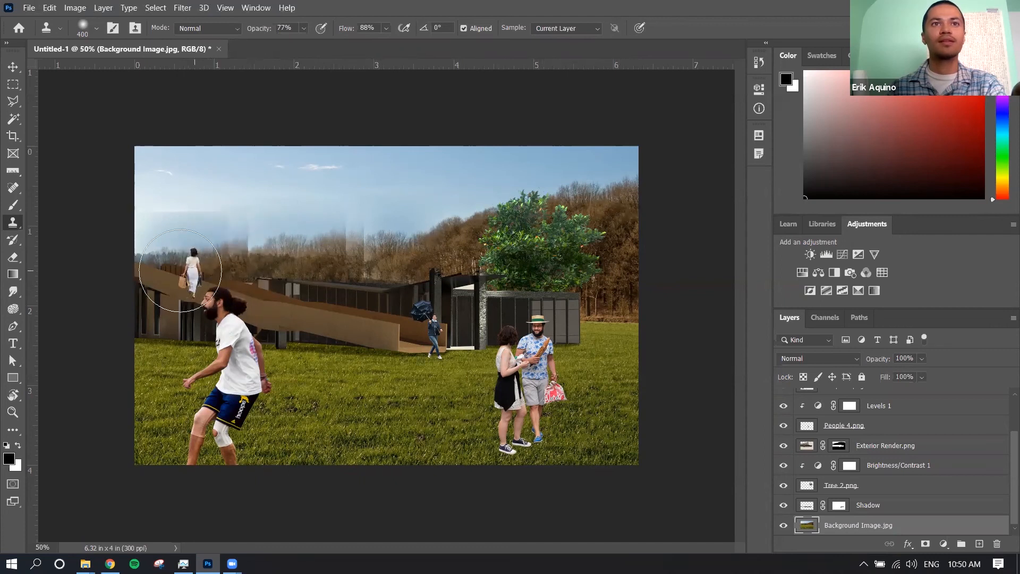
pyautogui.moveTo(146, 252)
pyautogui.mouseDown()
pyautogui.moveTo(250, 263)
pyautogui.moveTo(261, 249)
pyautogui.moveTo(276, 247)
pyautogui.moveTo(270, 257)
pyautogui.moveTo(340, 234)
pyautogui.moveTo(354, 257)
pyautogui.moveTo(342, 257)
pyautogui.moveTo(401, 254)
pyautogui.moveTo(355, 261)
pyautogui.moveTo(388, 257)
pyautogui.moveTo(335, 252)
pyautogui.moveTo(378, 248)
pyautogui.moveTo(311, 226)
pyautogui.moveTo(302, 235)
pyautogui.moveTo(372, 237)
pyautogui.moveTo(341, 223)
pyautogui.moveTo(330, 266)
pyautogui.moveTo(348, 257)
pyautogui.moveTo(289, 254)
pyautogui.moveTo(285, 216)
pyautogui.moveTo(278, 246)
pyautogui.moveTo(289, 246)
pyautogui.mouseUp()
pyautogui.keyDown('alt'); pyautogui.click(493, 223); pyautogui.keyUp('alt')
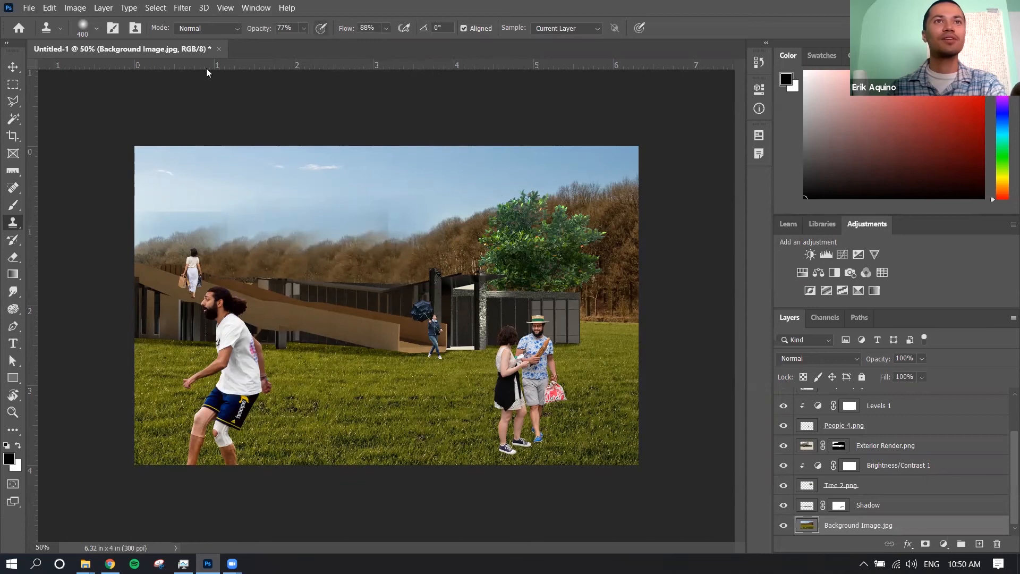
# Heal a long horizontal band of sky above the cloned trees with the Spot Healing Brush and try a Clone Stamp pass over it
pyautogui.click(14, 188)
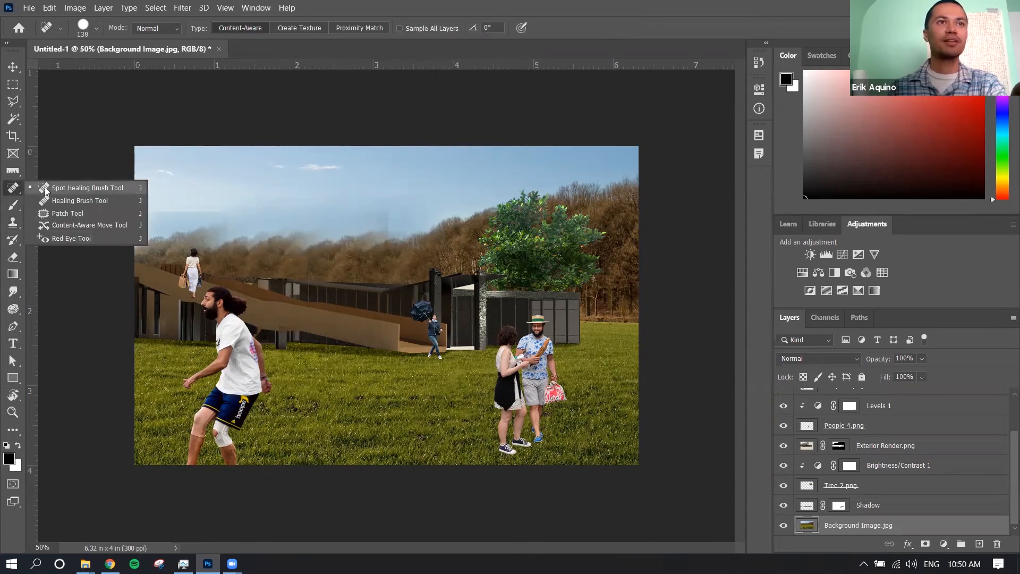
pyautogui.click(45, 188)
pyautogui.moveTo(184, 204)
pyautogui.mouseDown()
pyautogui.moveTo(141, 204)
pyautogui.moveTo(222, 198)
pyautogui.moveTo(139, 197)
pyautogui.moveTo(213, 187)
pyautogui.moveTo(363, 192)
pyautogui.mouseUp()
pyautogui.moveTo(437, 192); pyautogui.dragTo(430, 169)
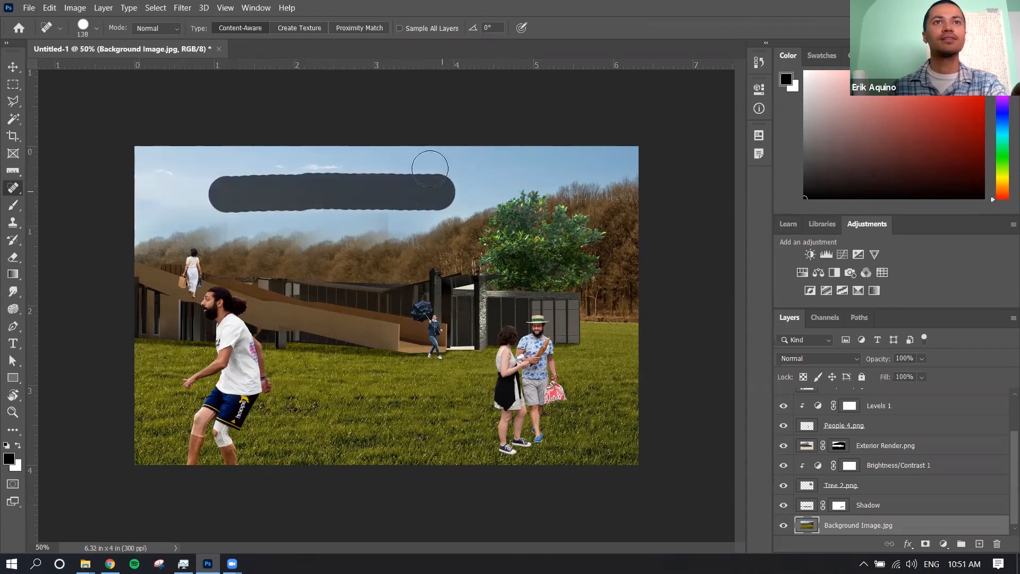
pyautogui.moveTo(322, 187); pyautogui.dragTo(308, 187)
pyautogui.press('s')
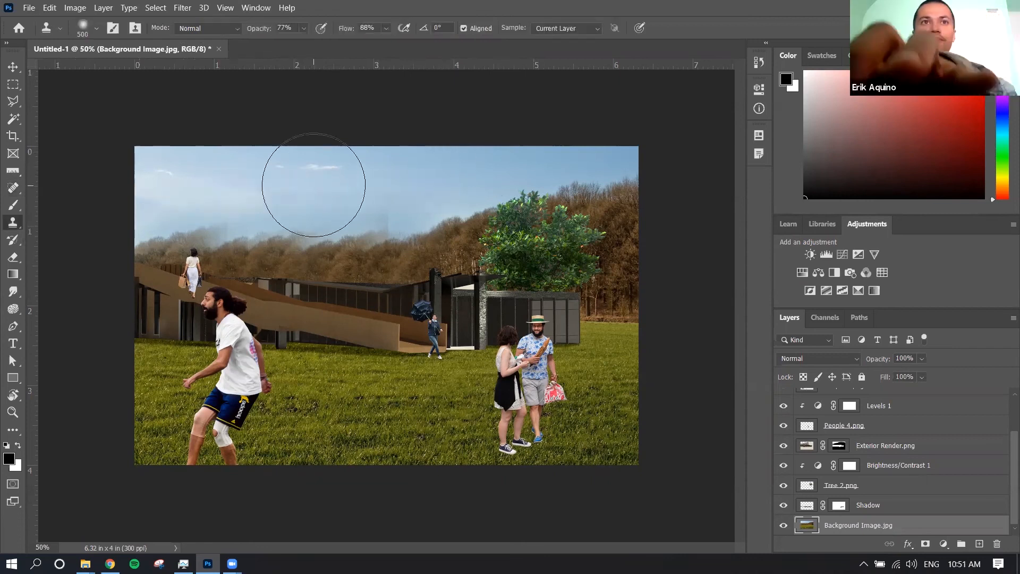
pyautogui.moveTo(374, 183); pyautogui.dragTo(371, 161)
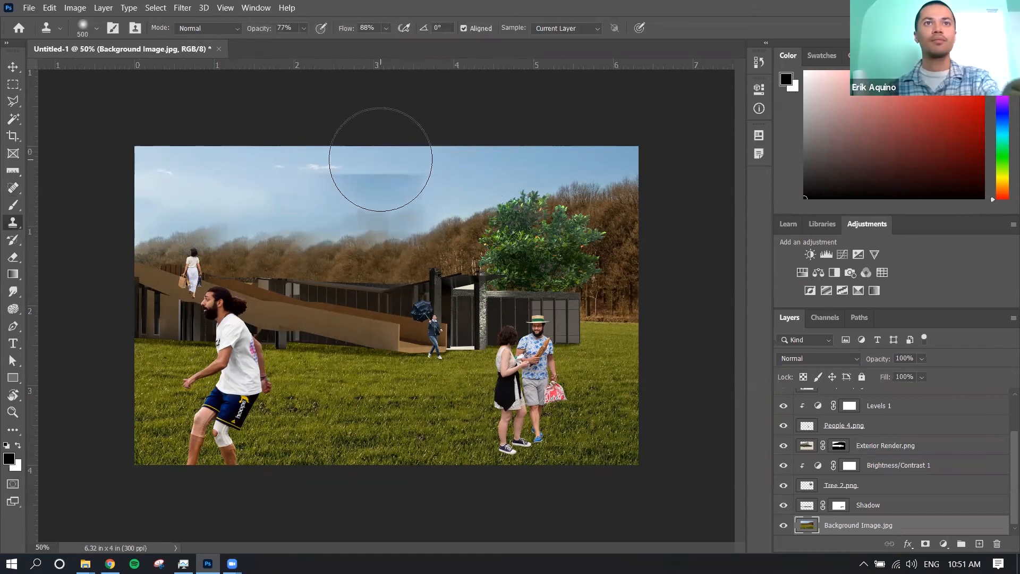
# Enlarge the Spot Healing Brush to 400 and heal the sky and treetops above the middle of the building
pyautogui.click(13, 188)
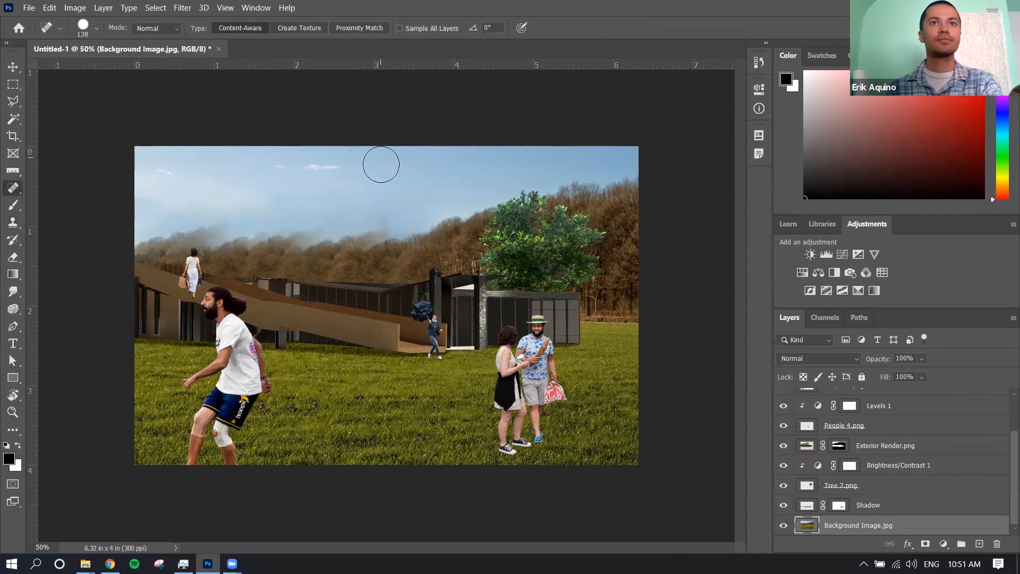
pyautogui.press(']')
pyautogui.press(']')
pyautogui.press(']')
pyautogui.press(']')
pyautogui.press(']')
pyautogui.press(']')
pyautogui.moveTo(404, 168)
pyautogui.mouseDown()
pyautogui.moveTo(437, 150)
pyautogui.moveTo(307, 114)
pyautogui.moveTo(153, 155)
pyautogui.moveTo(413, 142)
pyautogui.moveTo(406, 114)
pyautogui.moveTo(396, 168)
pyautogui.mouseUp()
pyautogui.click(394, 186)
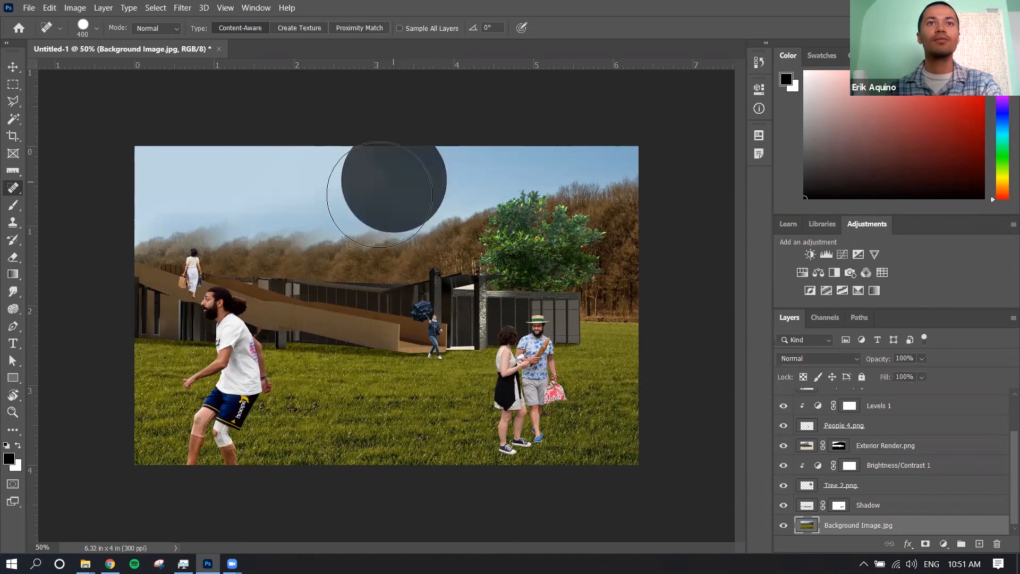
pyautogui.click(379, 198)
pyautogui.click(408, 209)
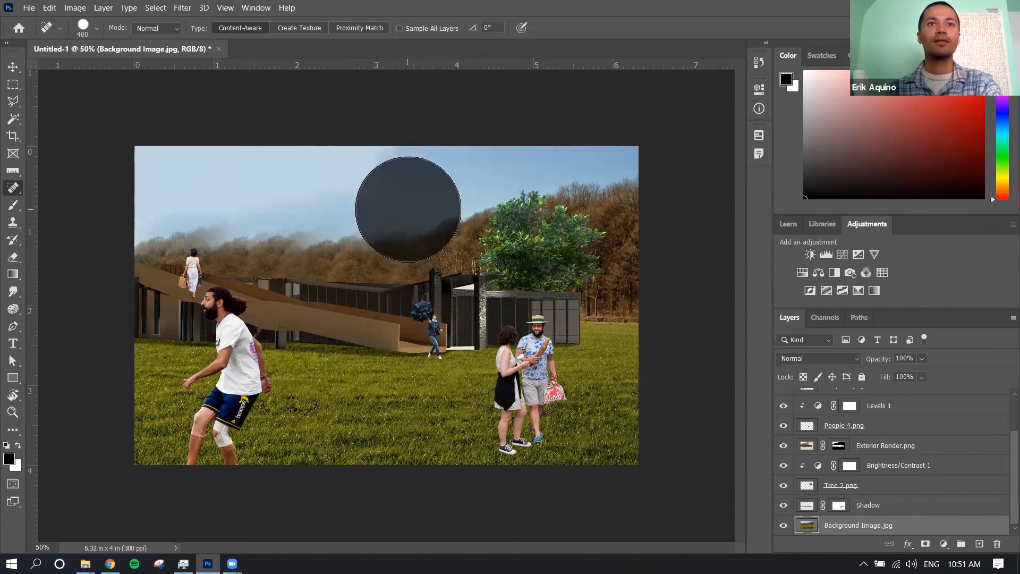
# Heal the remaining sky and hazy treetops over the left half of the background with the Spot Healing Brush
pyautogui.click(332, 210)
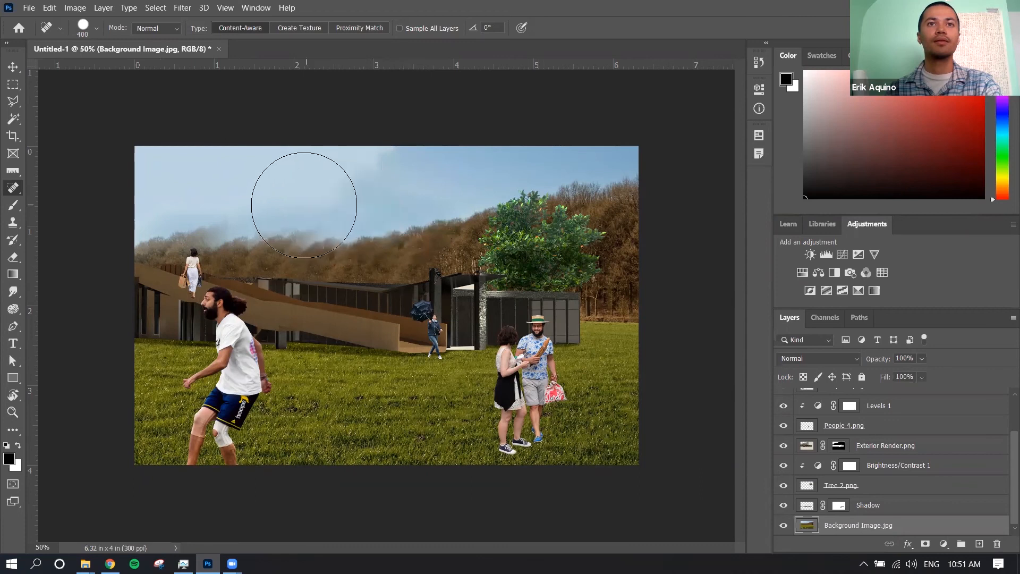
pyautogui.click(301, 207)
pyautogui.click(248, 208)
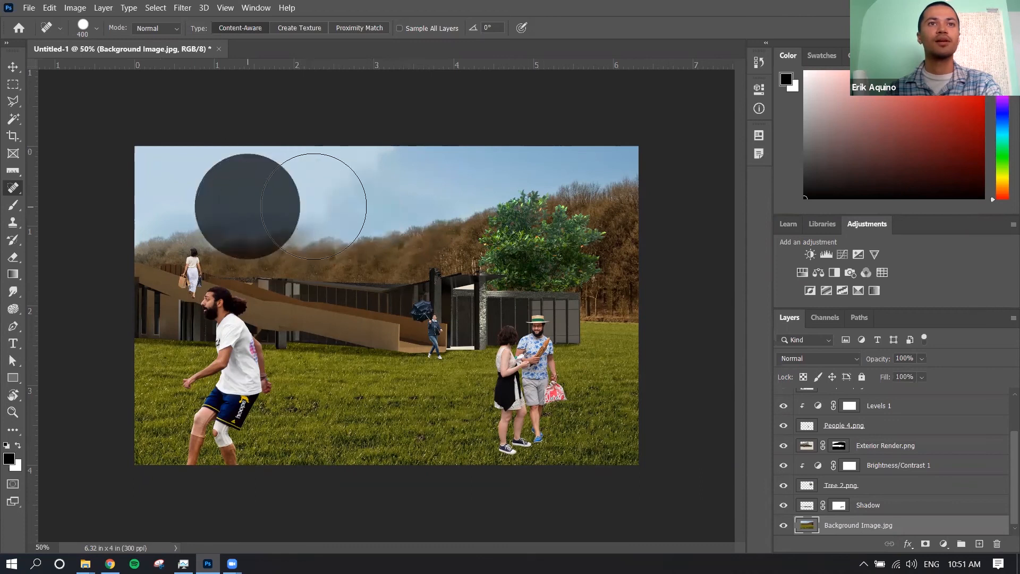
pyautogui.click(296, 186)
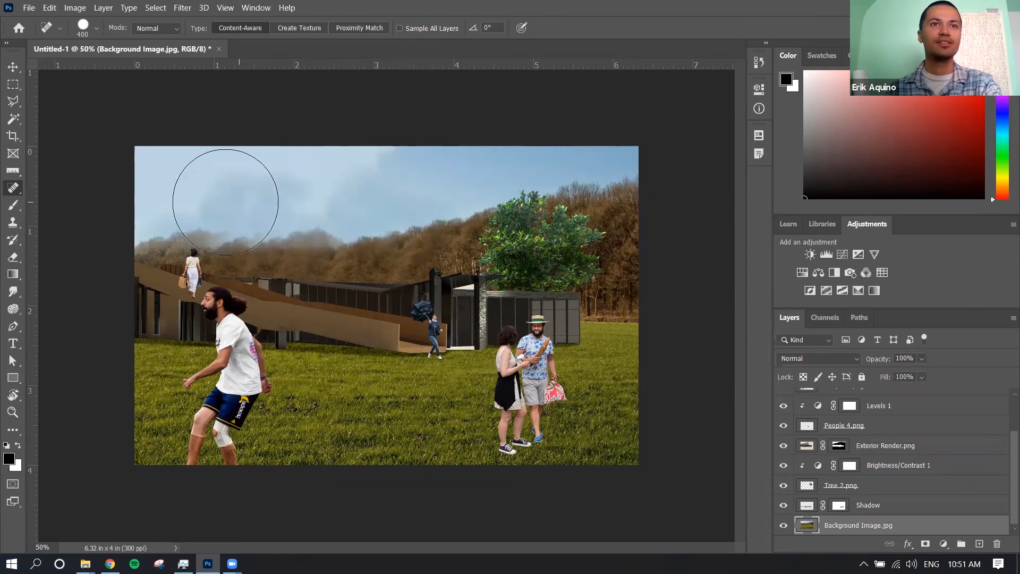
pyautogui.click(217, 184)
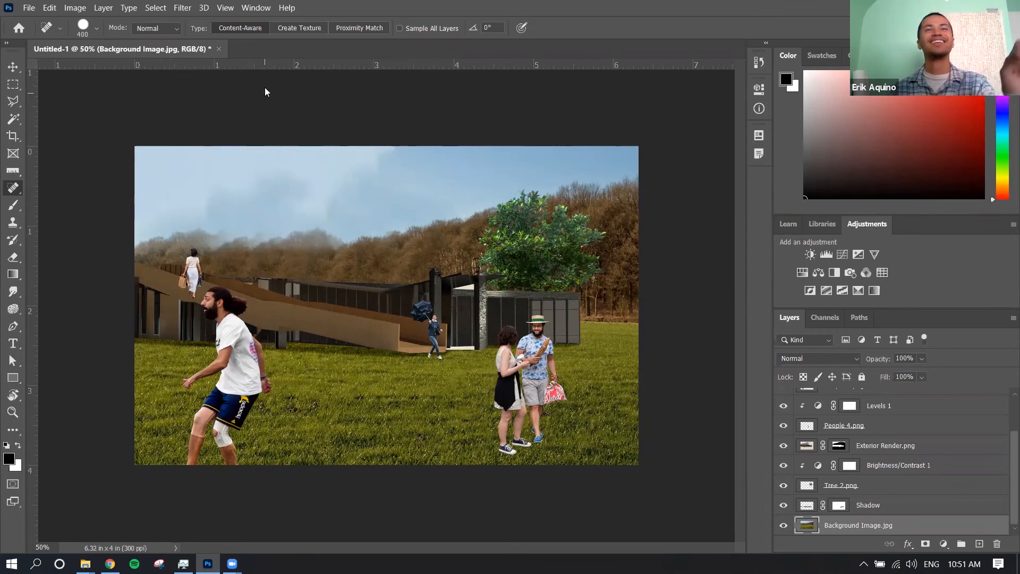
# Add a Curves adjustment clipped to the Exterior Render.png layer and raise its darker tones to brighten the building
pyautogui.click(13, 67)
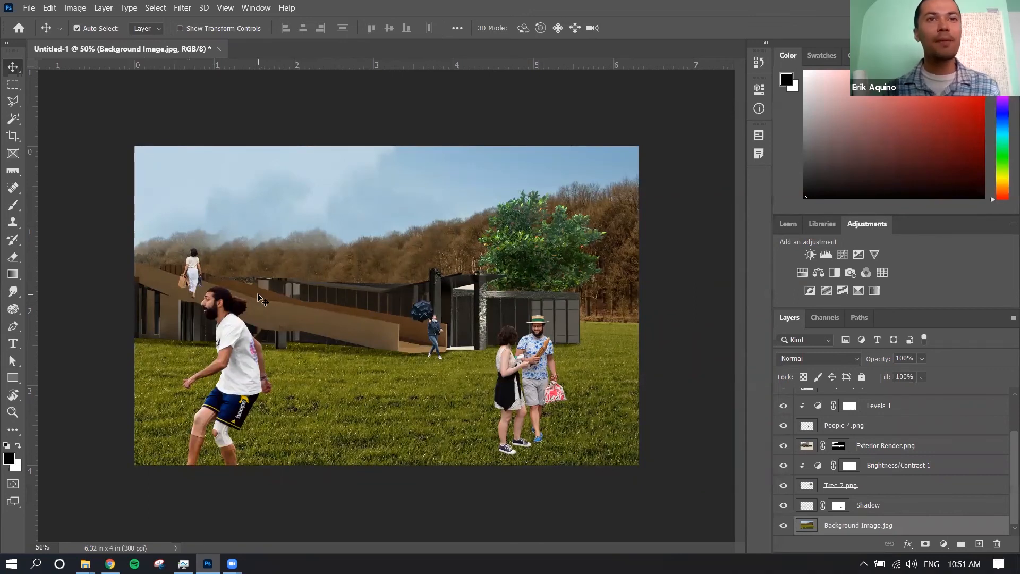
pyautogui.click(297, 308)
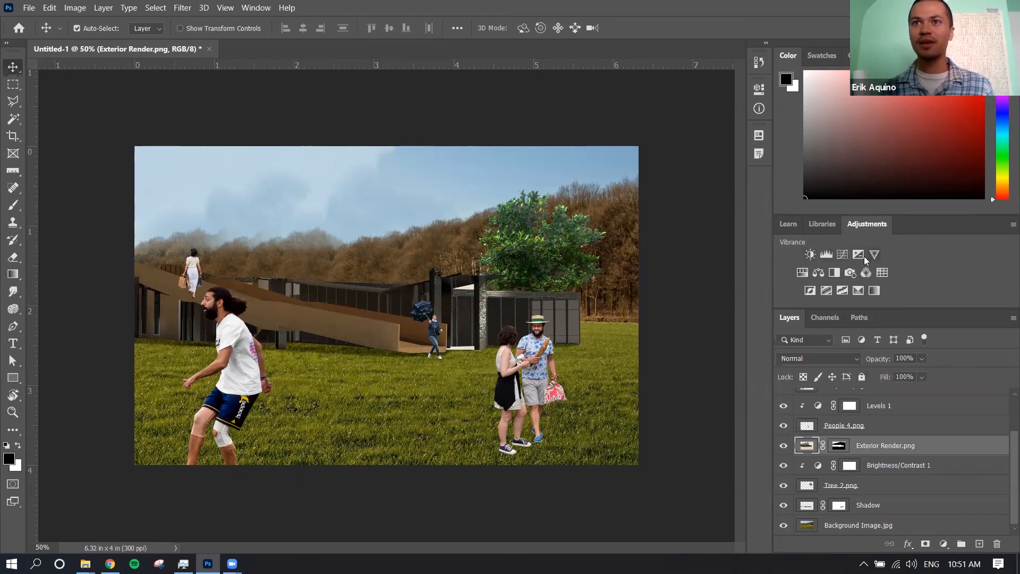
pyautogui.click(842, 255)
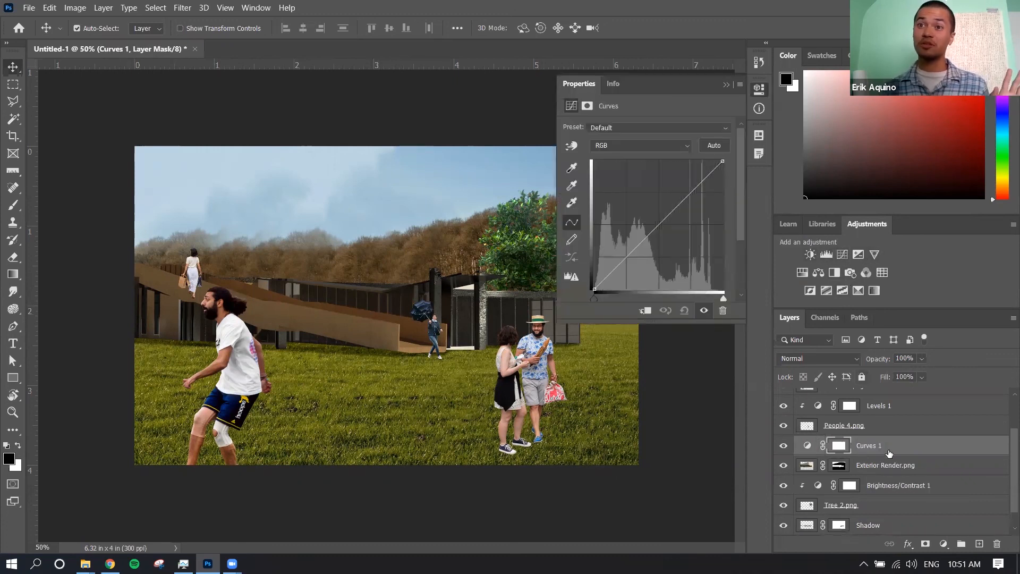
pyautogui.moveTo(888, 455); pyautogui.dragTo(889, 450)
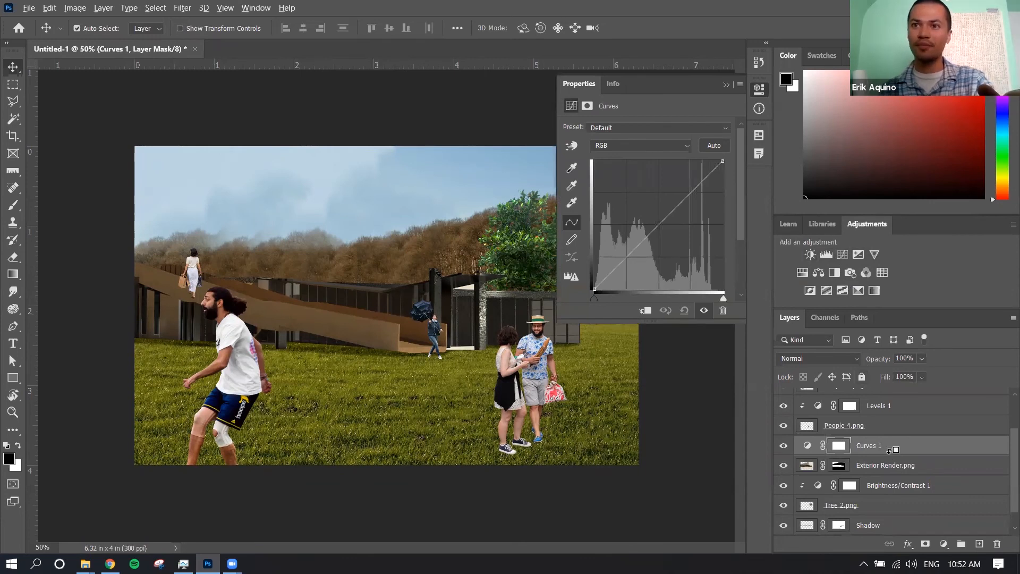
pyautogui.keyDown('alt'); pyautogui.click(886, 454); pyautogui.keyUp('alt')
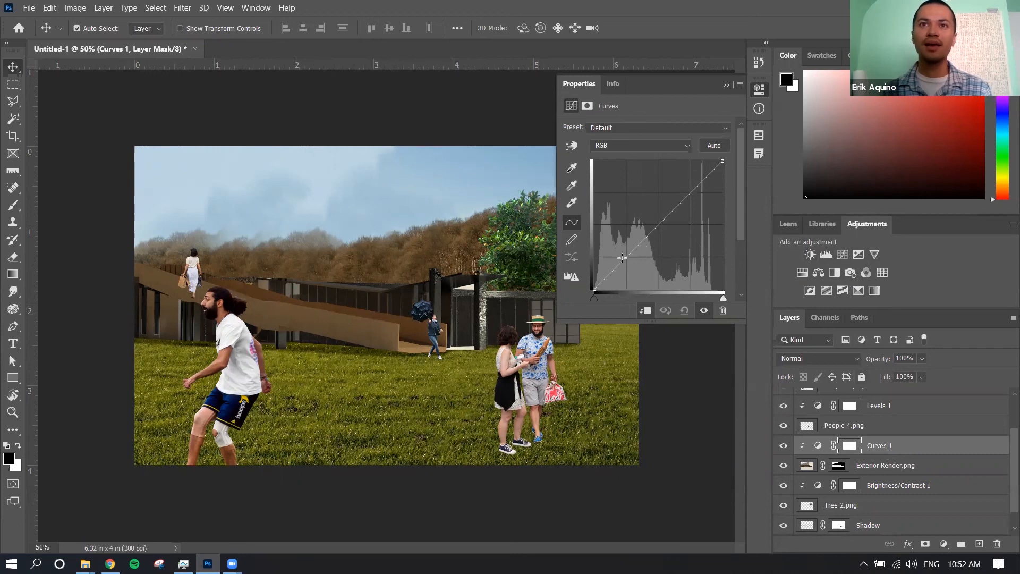
pyautogui.moveTo(618, 260); pyautogui.dragTo(609, 262)
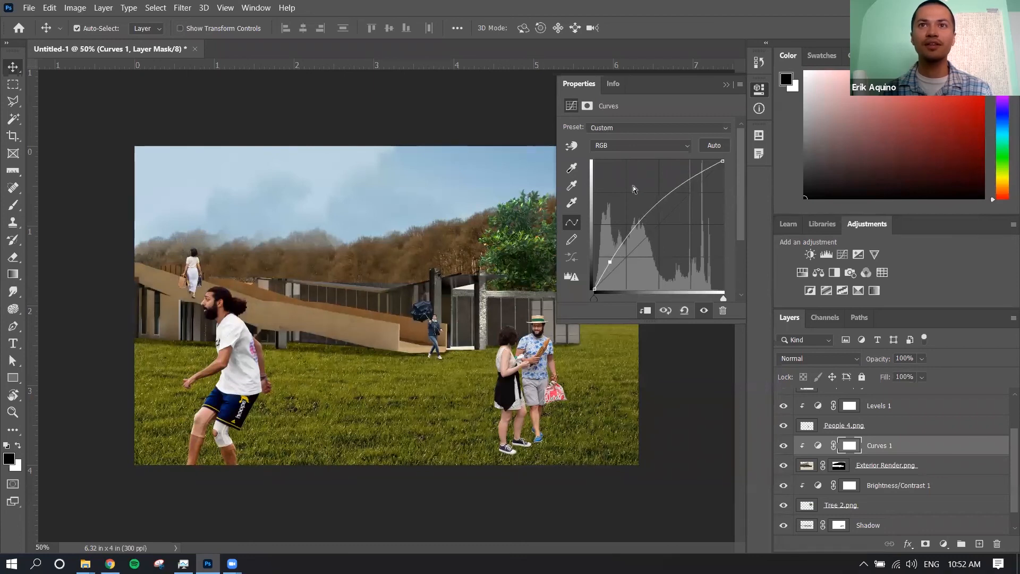
# Reshape the Curves 1 adjustment by lifting the dark tones and lowering the highlights, comparing the building with and without it
pyautogui.moveTo(682, 194); pyautogui.dragTo(689, 190)
pyautogui.moveTo(610, 262); pyautogui.dragTo(614, 268)
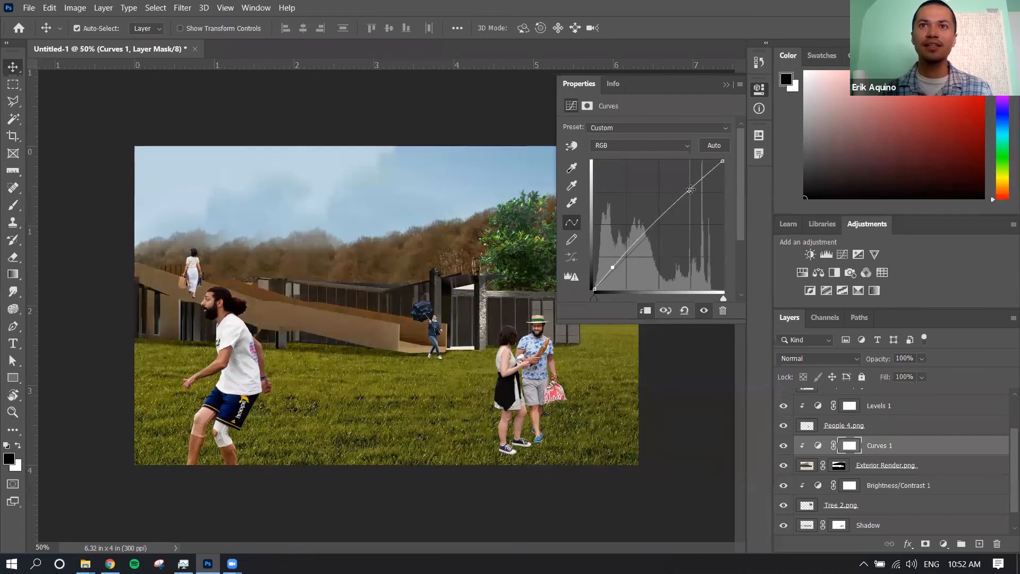
pyautogui.moveTo(689, 190); pyautogui.dragTo(693, 191)
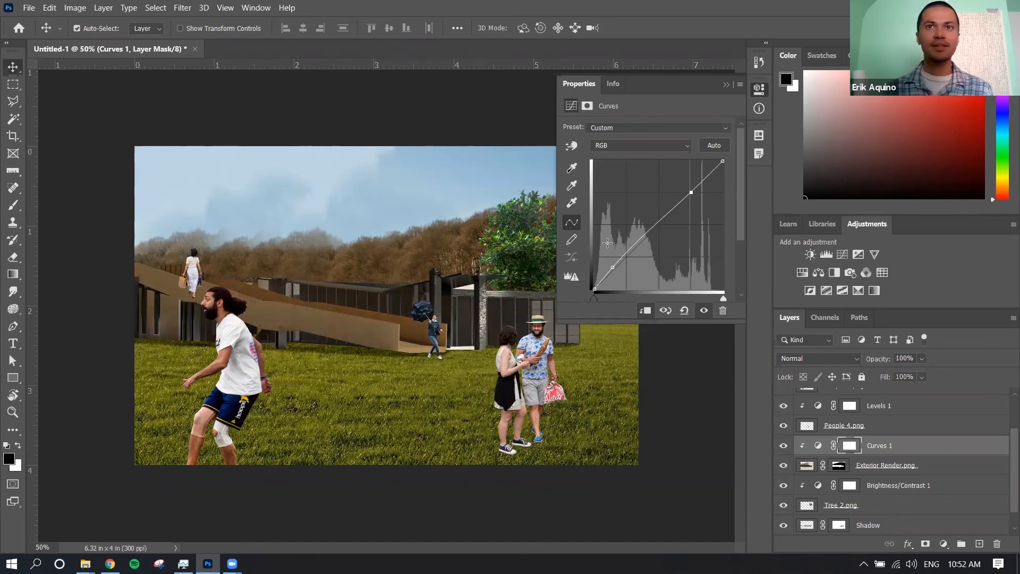
pyautogui.moveTo(607, 268); pyautogui.dragTo(606, 276)
pyautogui.moveTo(691, 192); pyautogui.dragTo(693, 192)
pyautogui.moveTo(606, 275); pyautogui.dragTo(606, 273)
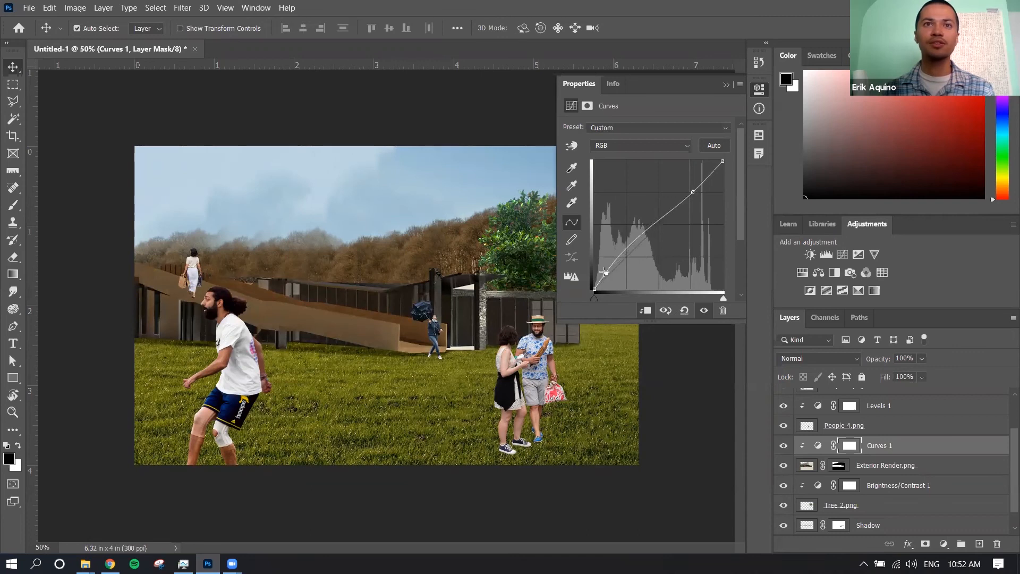
pyautogui.moveTo(695, 193); pyautogui.dragTo(700, 198)
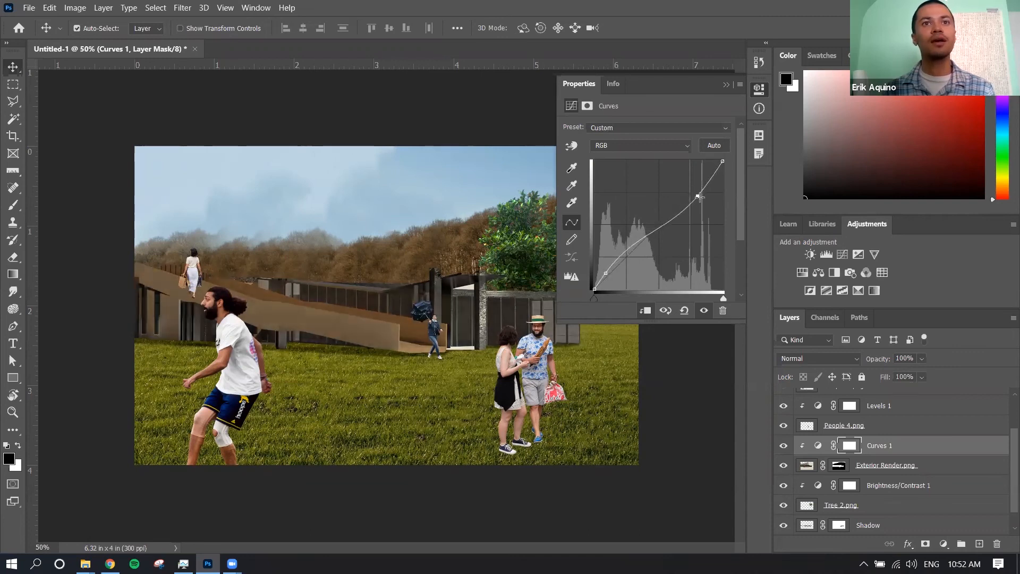
pyautogui.click(783, 446)
pyautogui.click(784, 446)
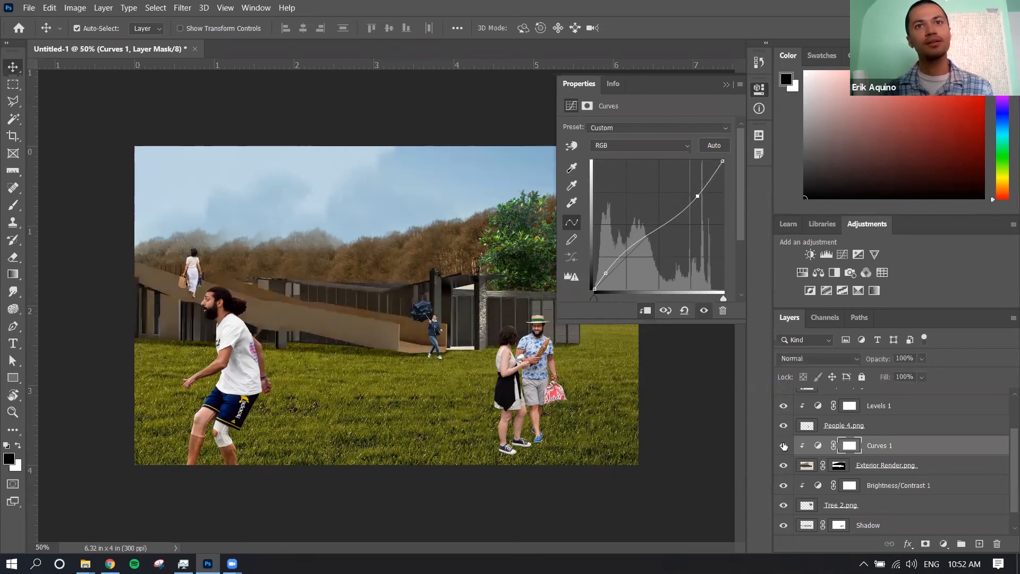
pyautogui.moveTo(698, 197); pyautogui.dragTo(699, 197)
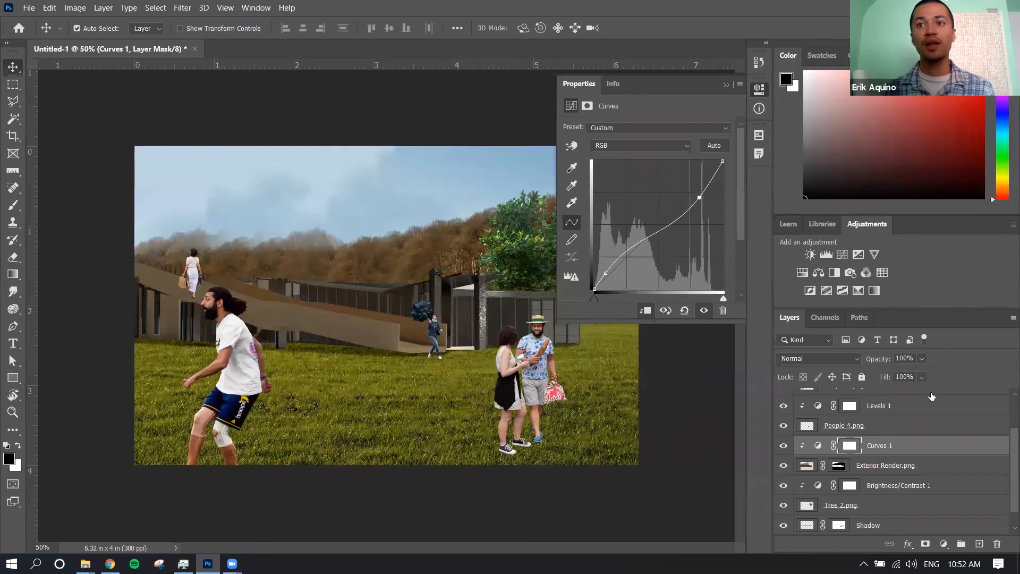
# Add a Brightness/Contrast adjustment clipped to the Exterior Render.png layer, set its contrast to 15 and compare with the adjustments hidden
pyautogui.click(809, 255)
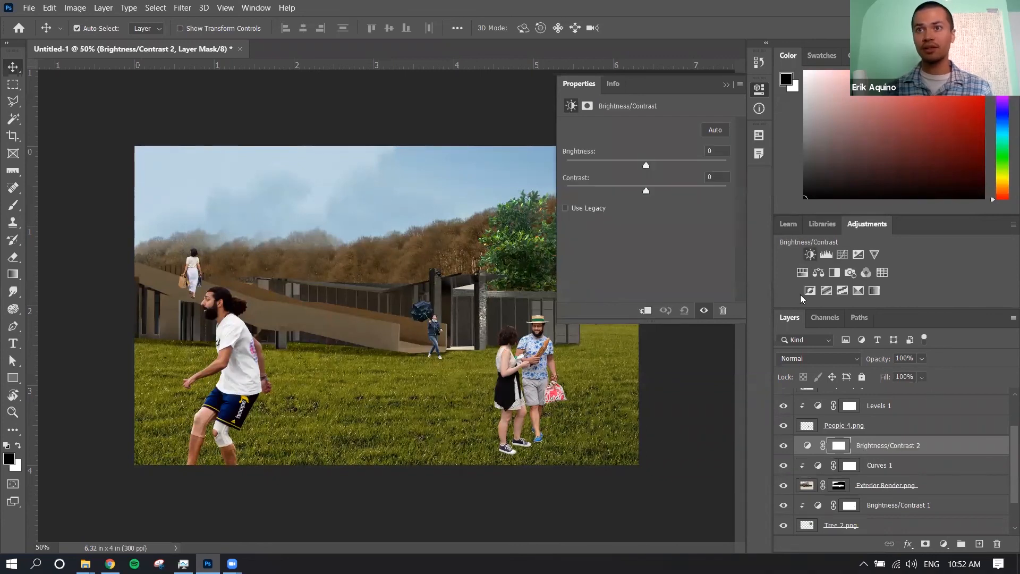
pyautogui.keyDown('alt'); pyautogui.click(917, 455); pyautogui.keyUp('alt')
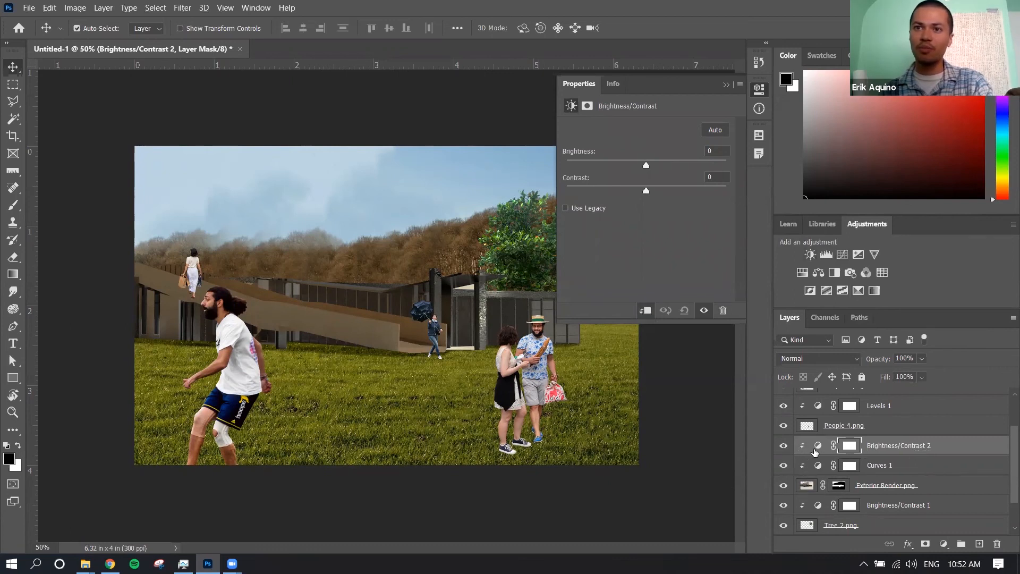
pyautogui.moveTo(646, 193); pyautogui.dragTo(659, 193)
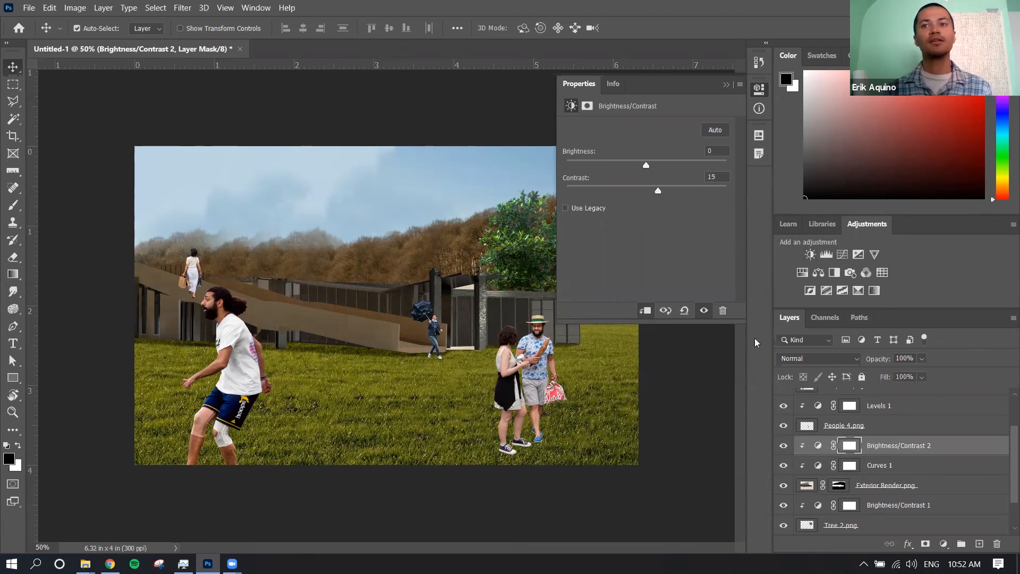
pyautogui.moveTo(784, 446); pyautogui.dragTo(784, 468)
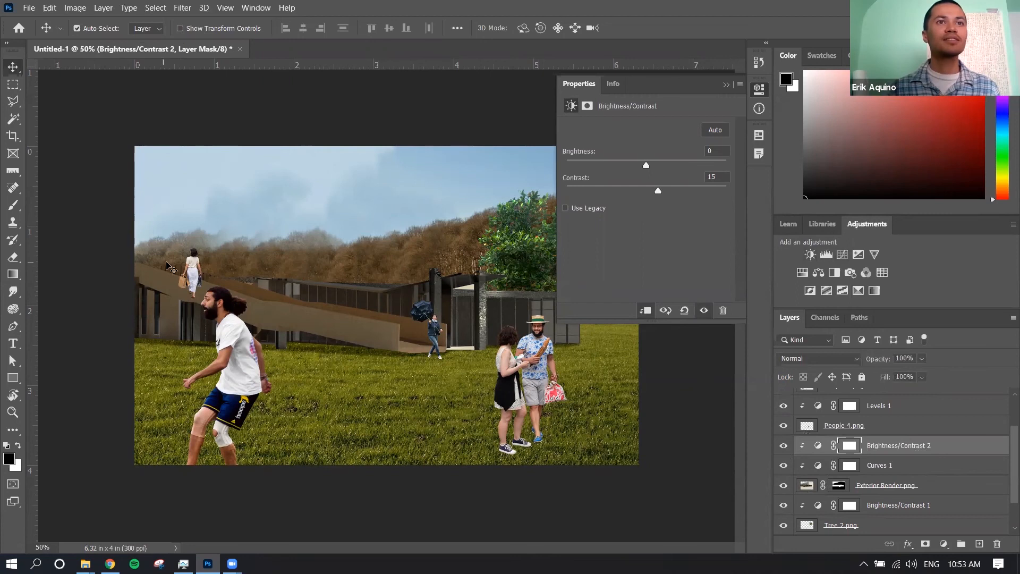
# On the People 2.png layer, outline the woman's lower legs below the ramp's upper edge with the Polygonal Lasso
pyautogui.click(194, 268)
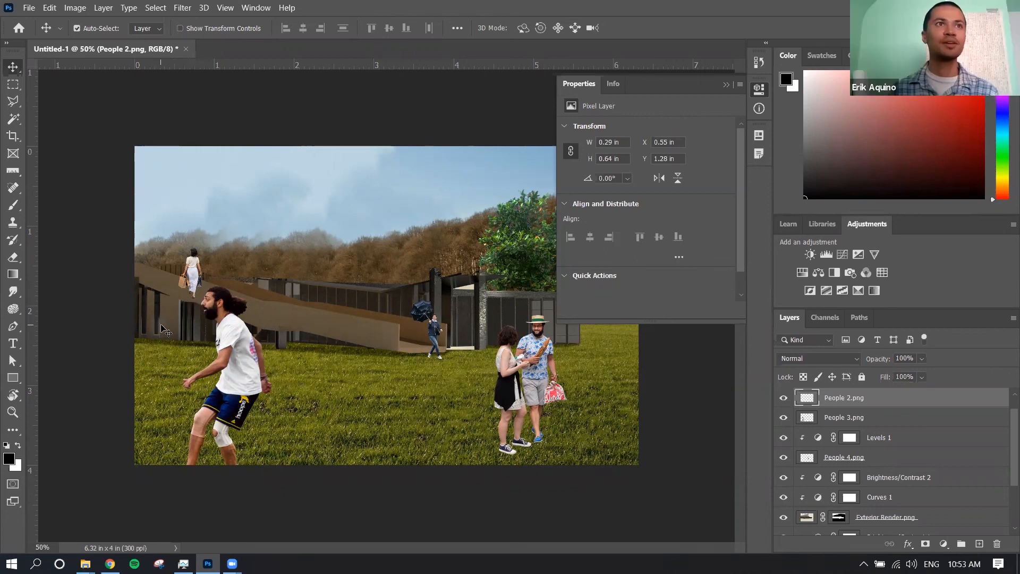
pyautogui.click(13, 101)
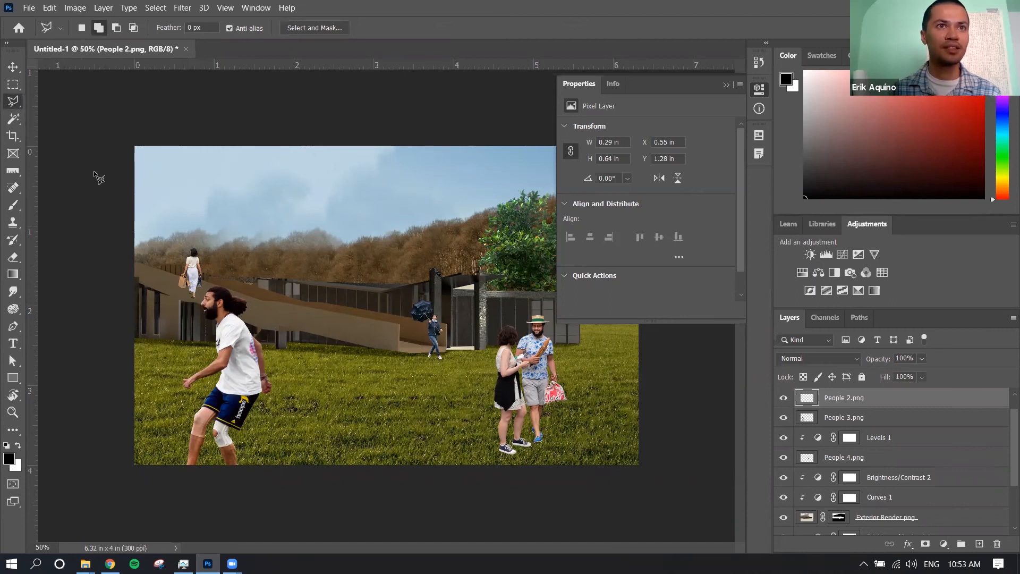
pyautogui.click(170, 273)
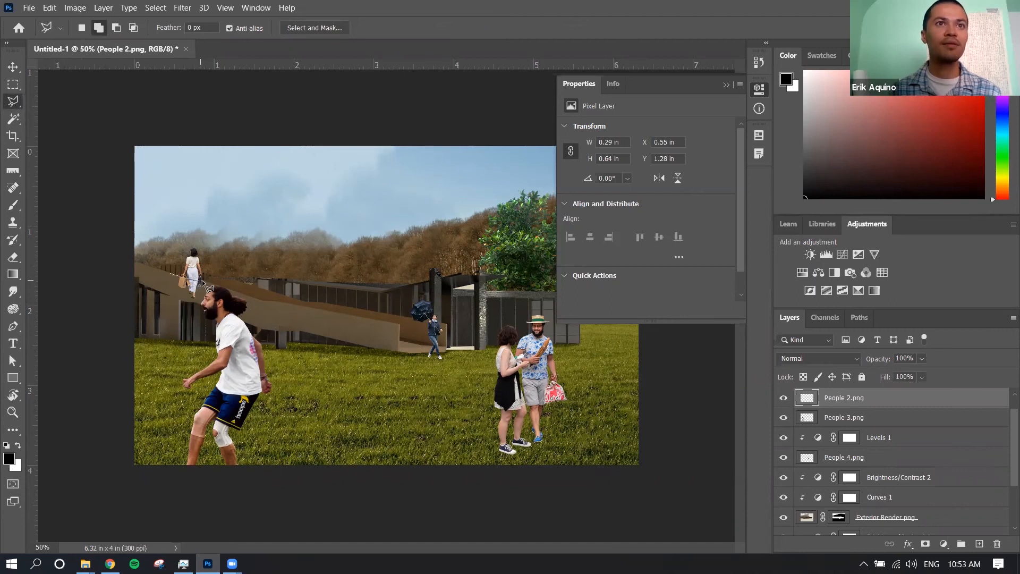
pyautogui.click(234, 291)
pyautogui.click(233, 319)
pyautogui.click(179, 320)
pyautogui.click(170, 274)
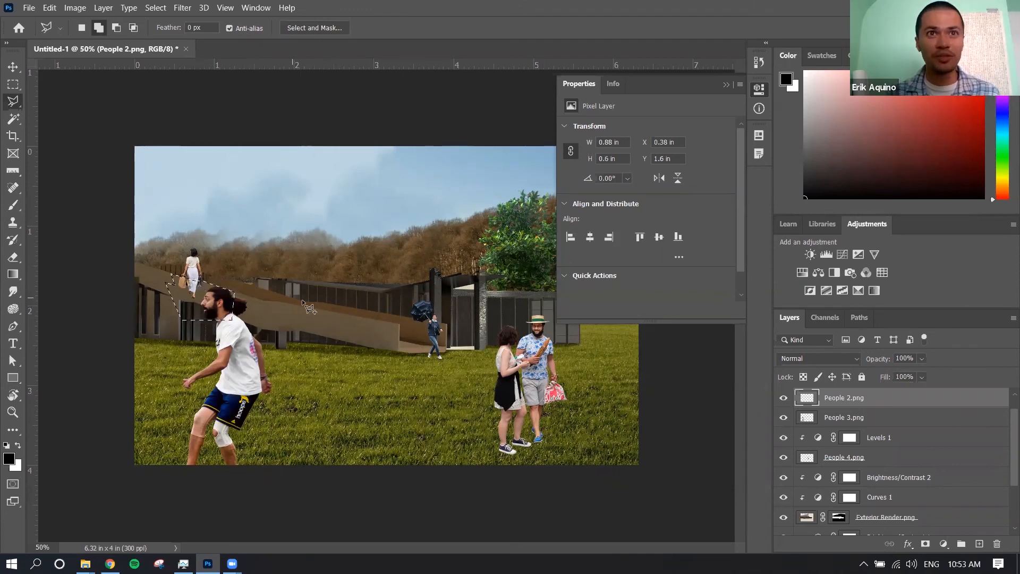
# Invert the selection and add it as a layer mask on People 2.png, hiding the lower legs behind the ramp
pyautogui.rightClick(192, 284)
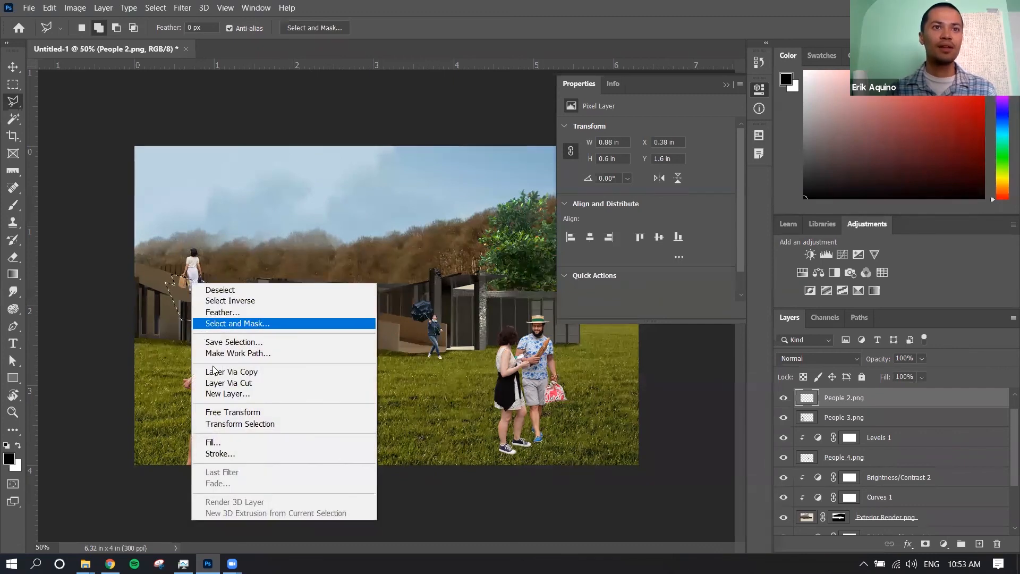
pyautogui.click(242, 300)
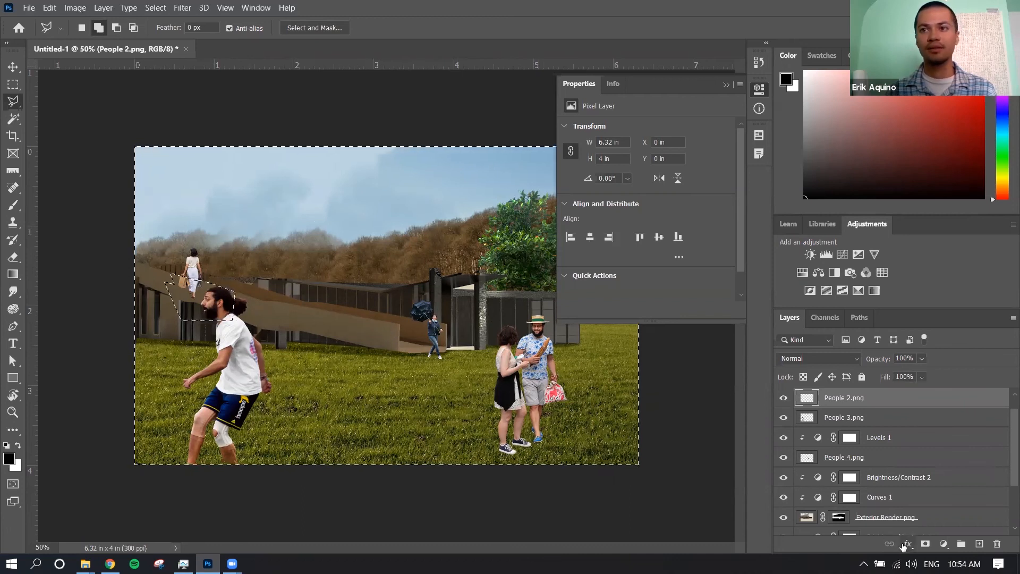
pyautogui.click(926, 544)
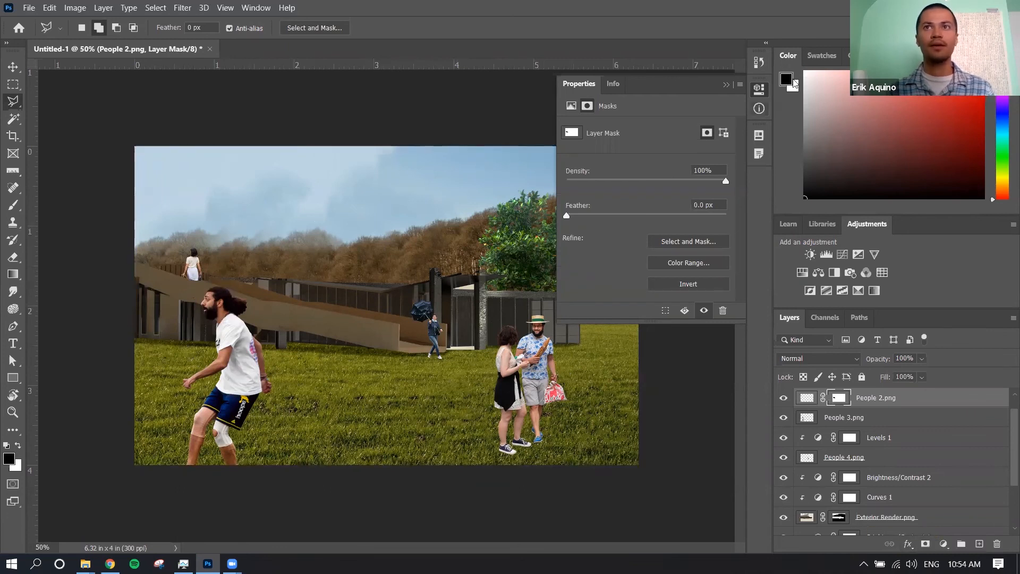
pyautogui.click(758, 89)
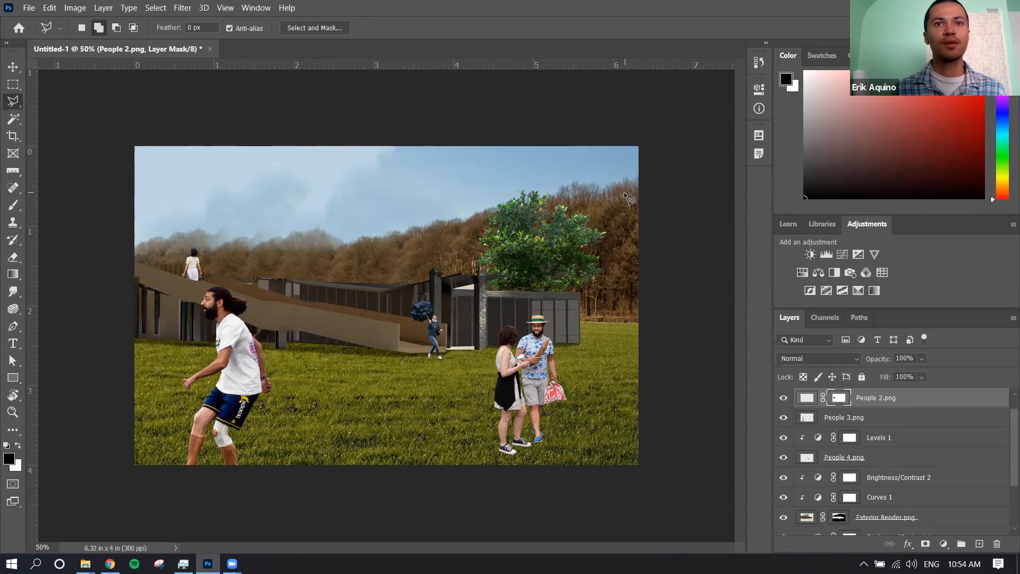
# Select the People 4.png figure with the umbrella and duplicate its layer as People 4.png copy
pyautogui.click(14, 68)
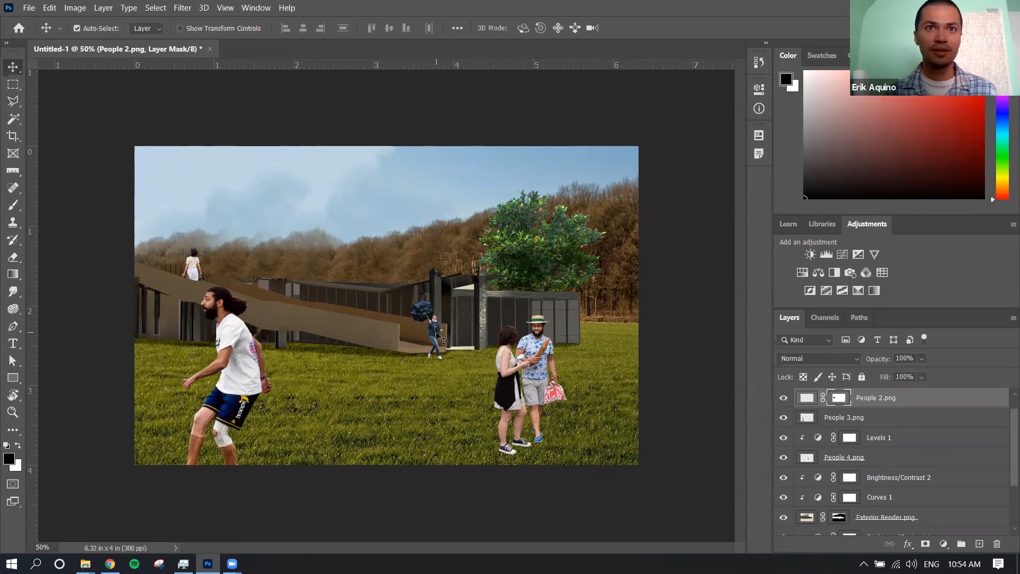
pyautogui.rightClick(435, 331)
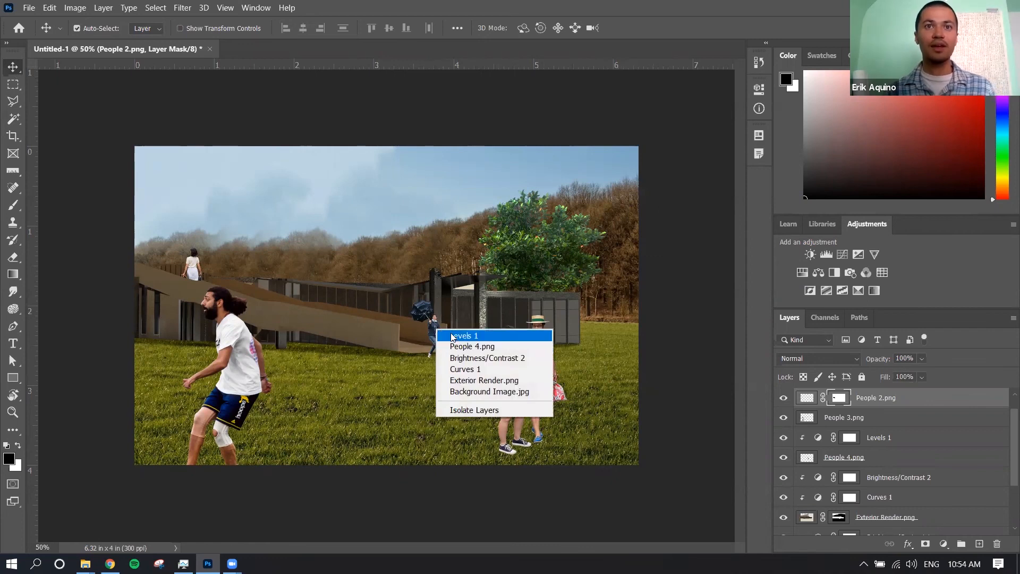
pyautogui.click(458, 347)
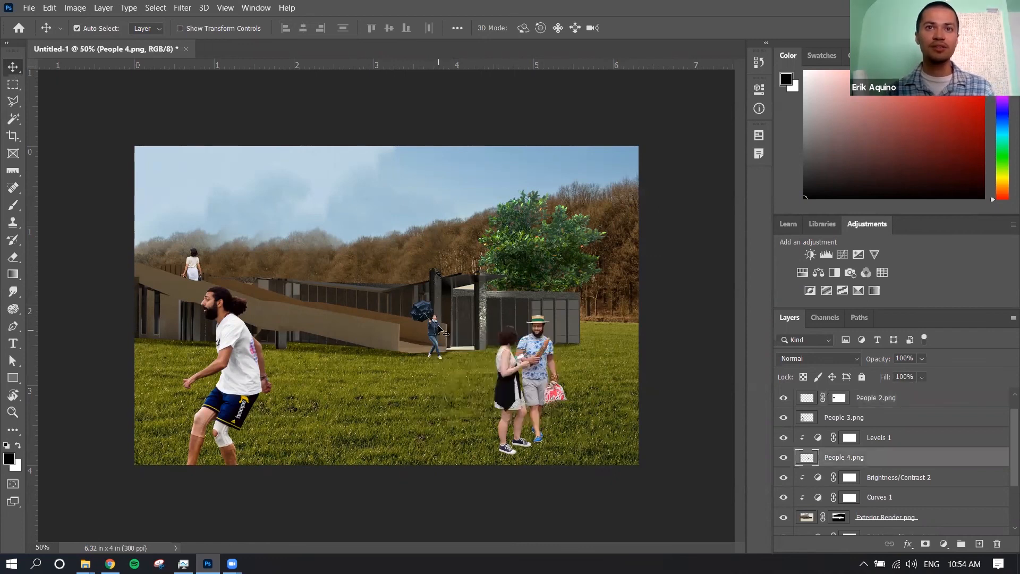
pyautogui.rightClick(439, 330)
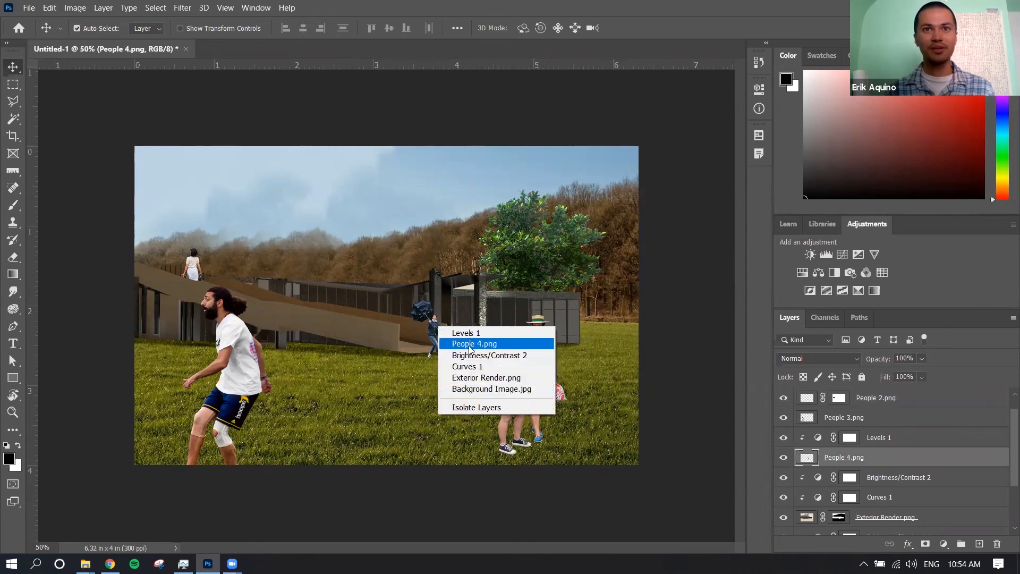
pyautogui.click(469, 345)
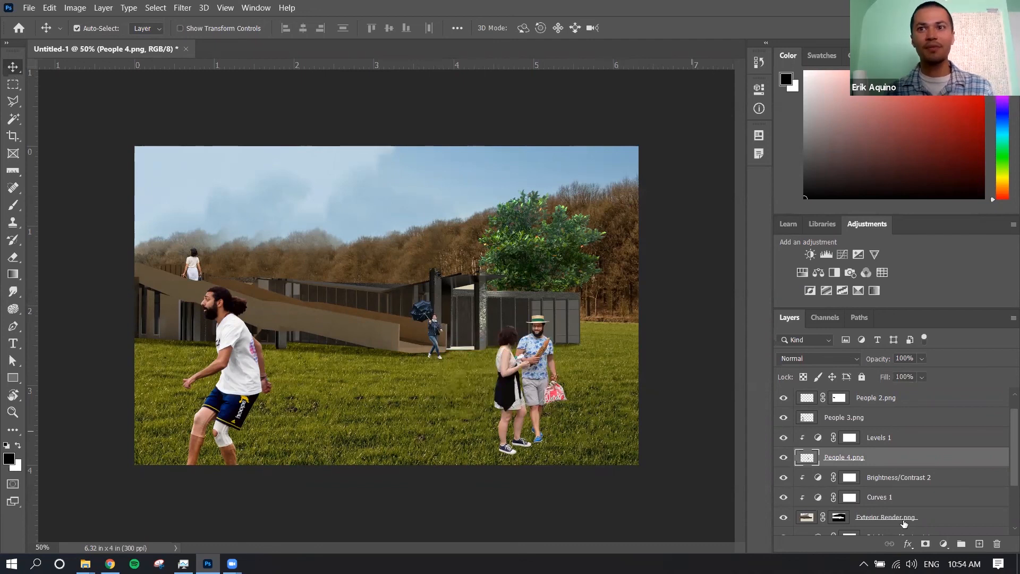
pyautogui.rightClick(869, 459)
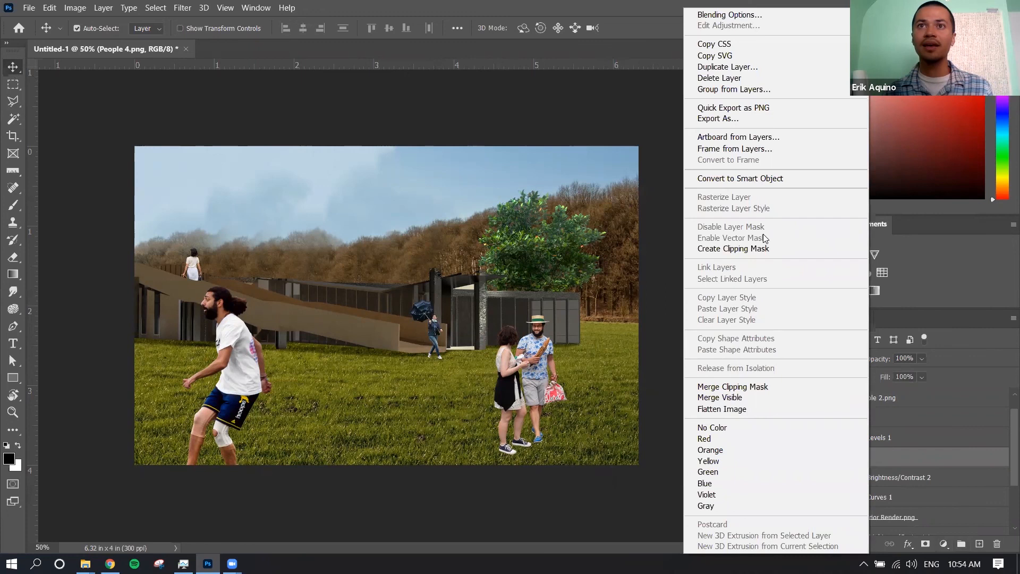
pyautogui.click(762, 66)
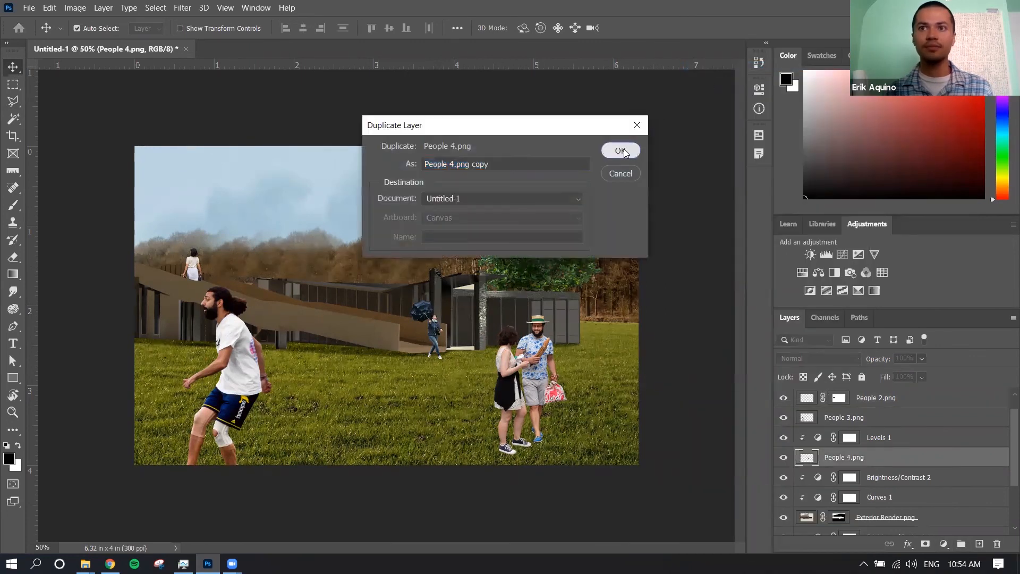
pyautogui.click(621, 151)
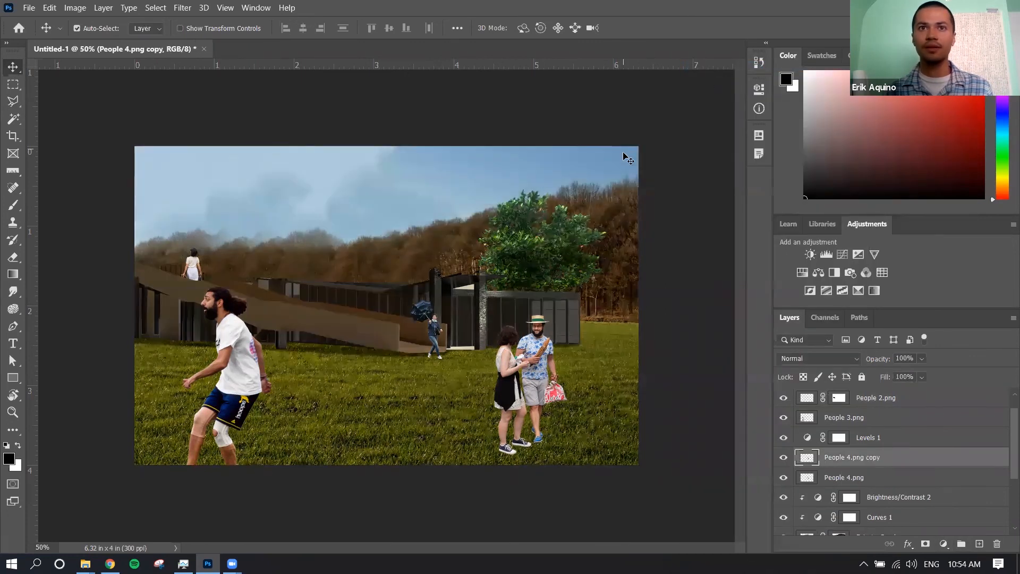
# Clip the Levels 1 adjustment to the People 4.png layer again and move People 4.png copy beneath that layer
pyautogui.click(896, 438)
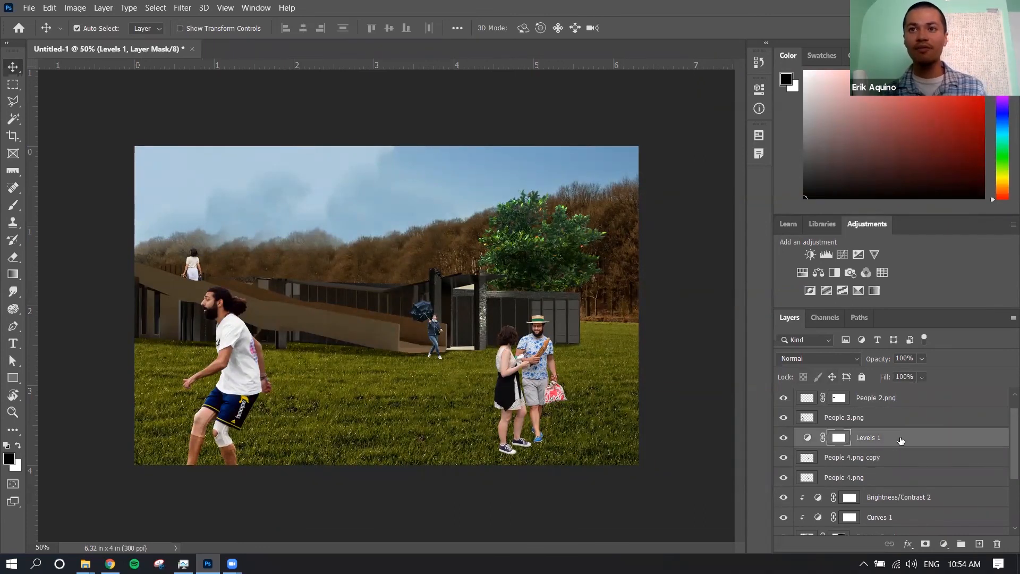
pyautogui.moveTo(898, 441); pyautogui.dragTo(897, 464)
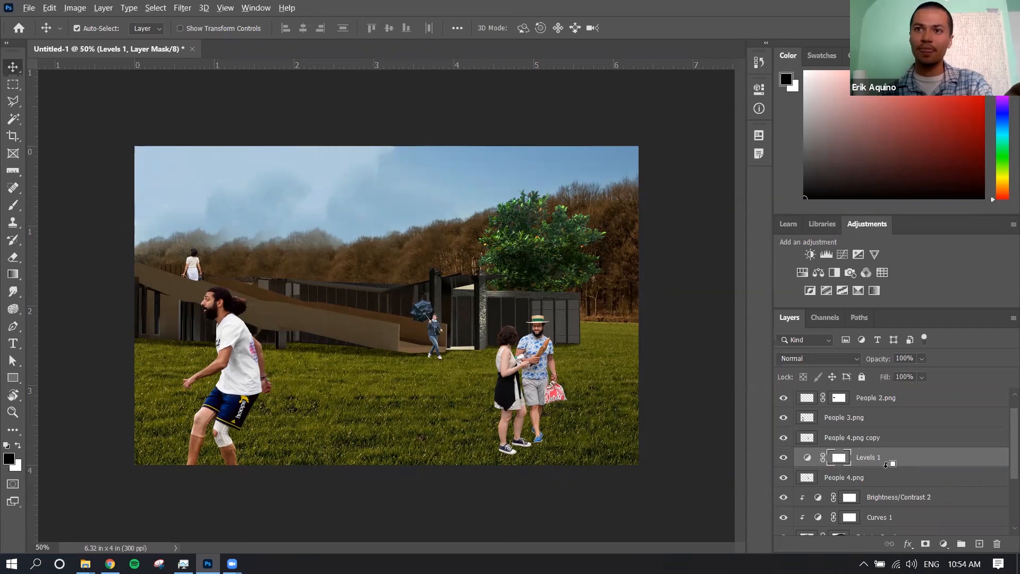
pyautogui.keyDown('alt'); pyautogui.click(886, 464); pyautogui.keyUp('alt')
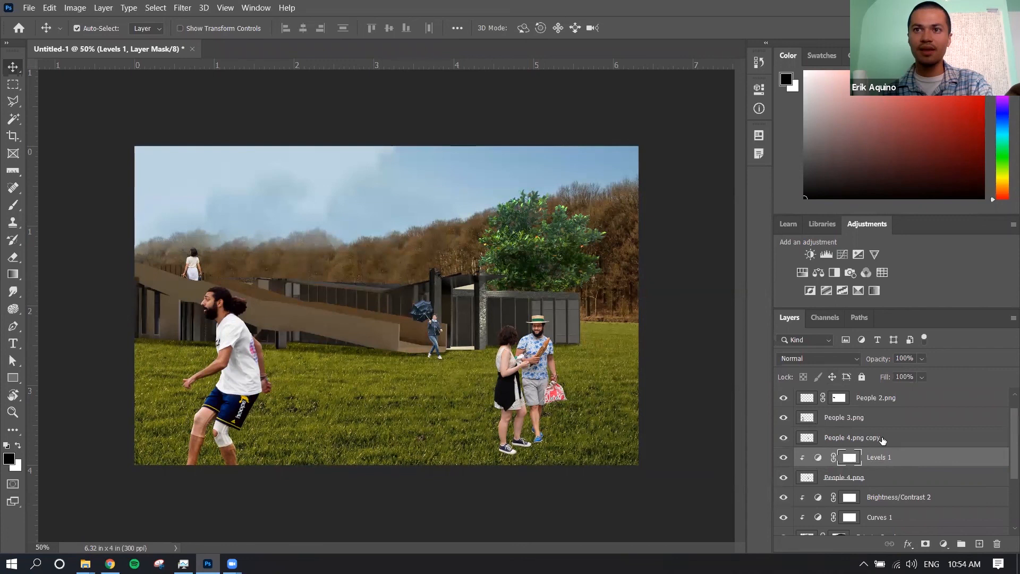
pyautogui.moveTo(882, 440); pyautogui.dragTo(877, 484)
# Flip the People 4.png copy downward from the figure's feet with Free Transform and skew it across the grass like a cast shadow
pyautogui.hotkey('ctrl', 't')
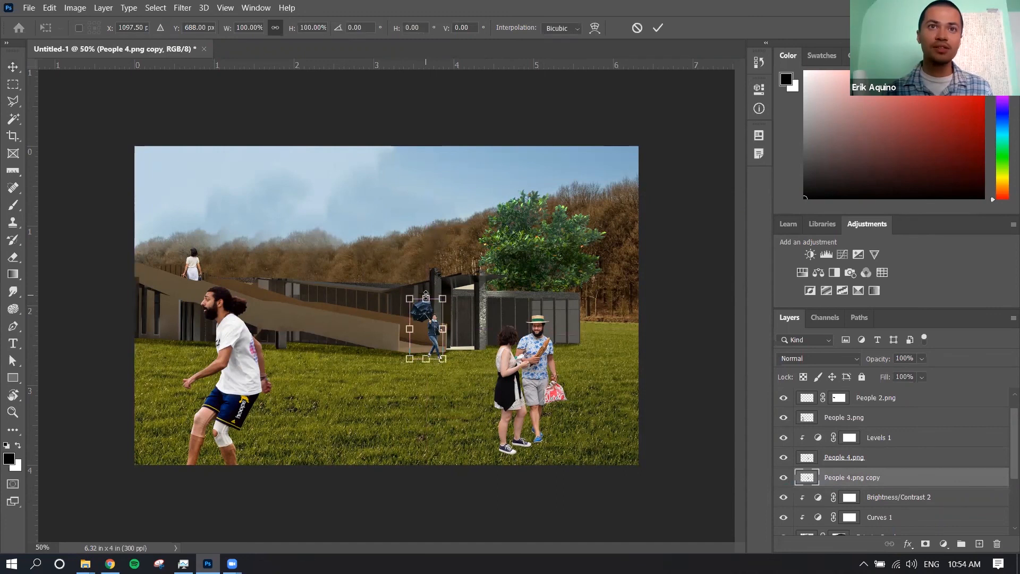
pyautogui.moveTo(426, 296); pyautogui.dragTo(439, 377)
pyautogui.rightClick(444, 397)
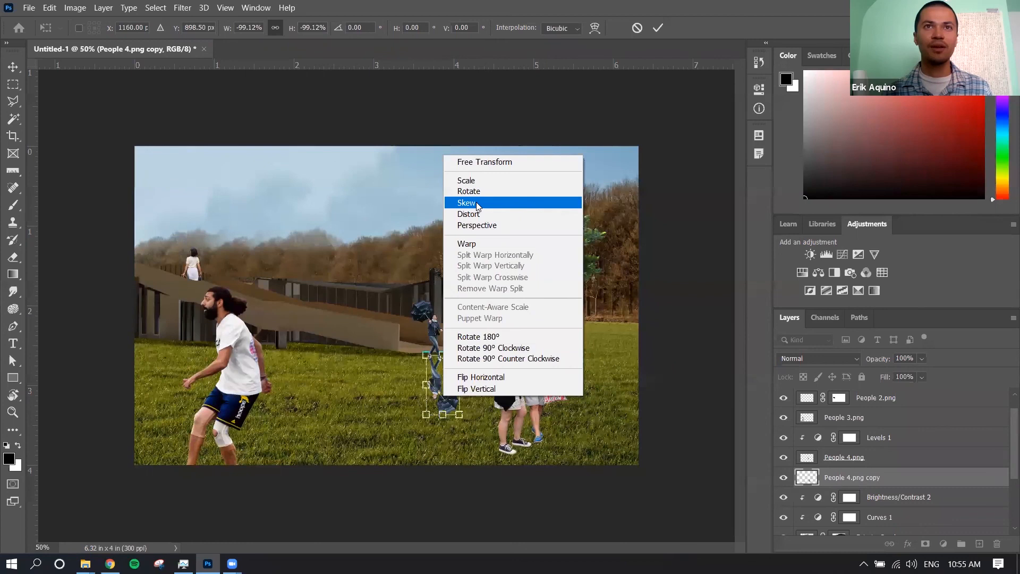
pyautogui.click(476, 202)
pyautogui.moveTo(425, 414); pyautogui.dragTo(453, 399)
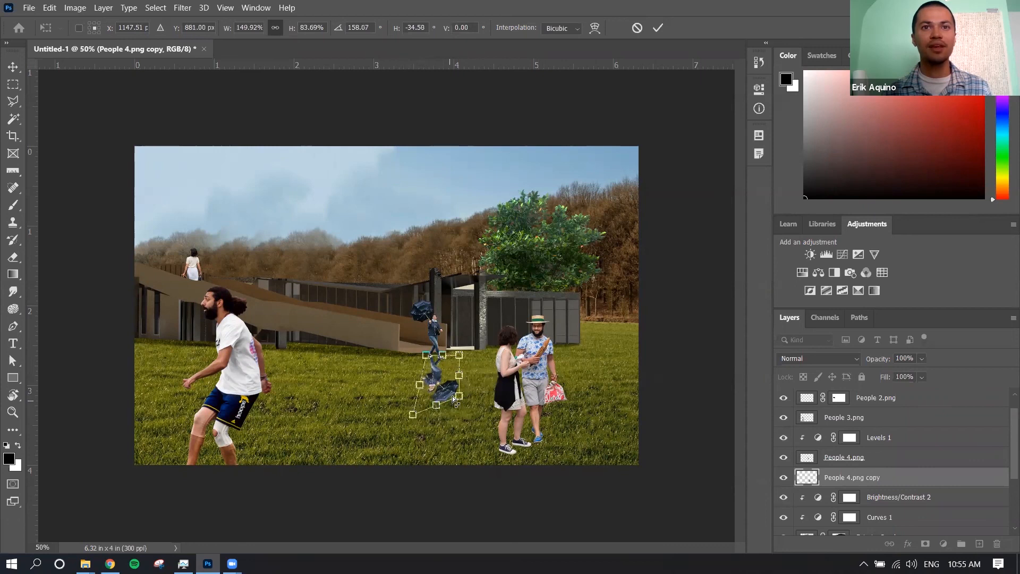
pyautogui.press('Return')
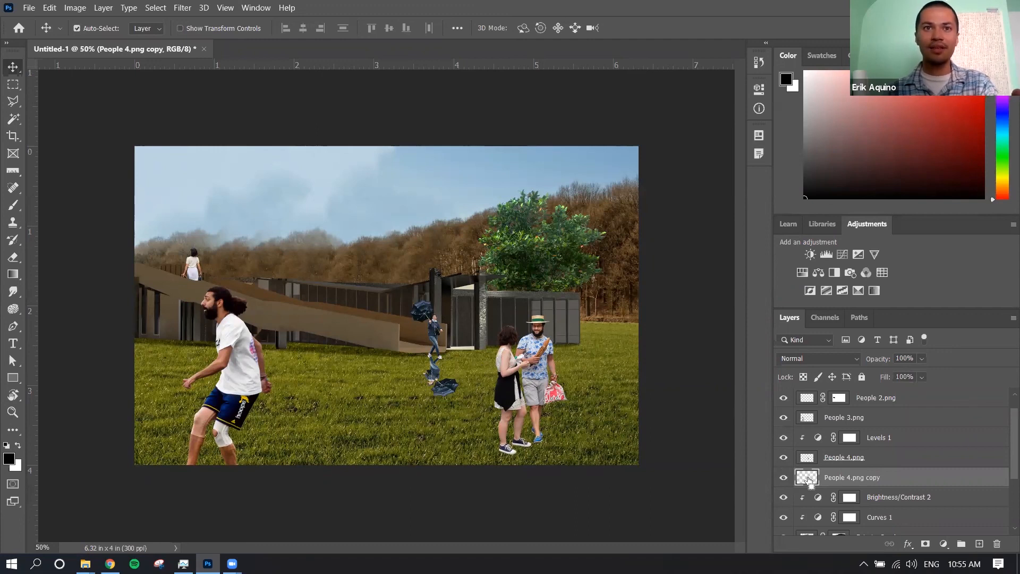
# Load the outline of the flipped People 4.png copy as a selection and deselect it
pyautogui.keyDown('ctrl'); pyautogui.click(809, 480); pyautogui.keyUp('ctrl')
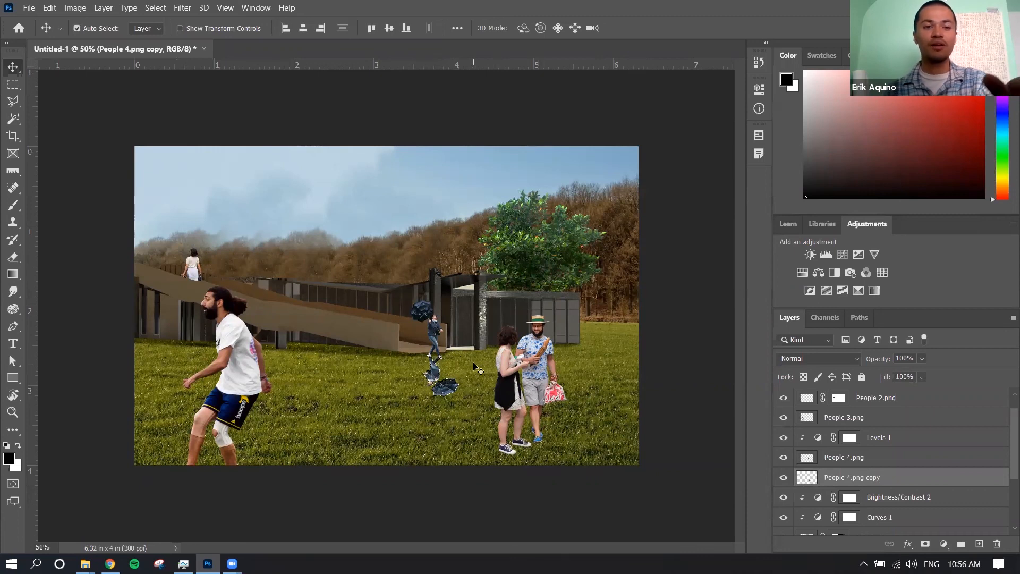
pyautogui.press('ctrl')
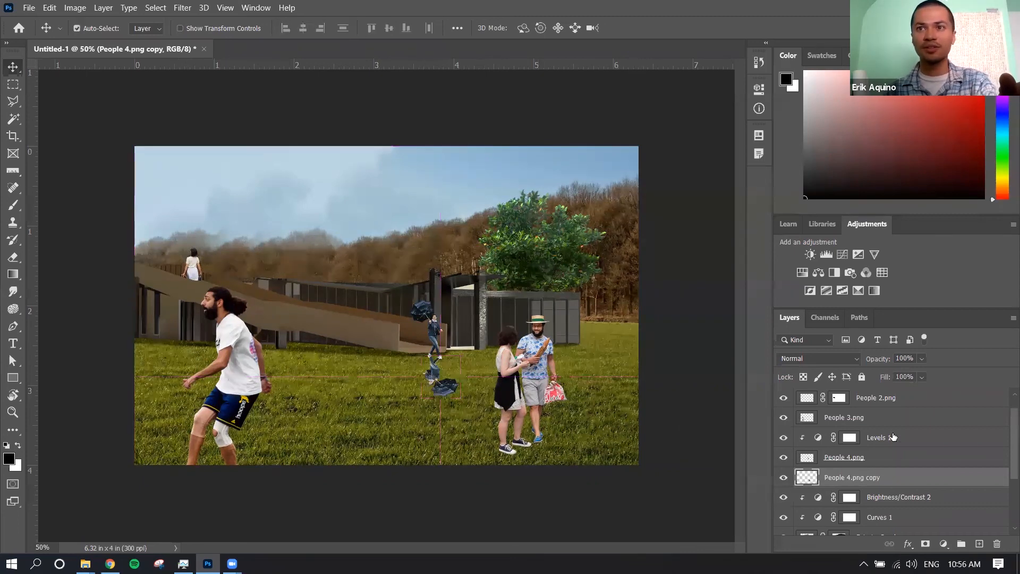
# Load the outline of the running man's People 3.png layer as a selection and deselect it
pyautogui.click(891, 425)
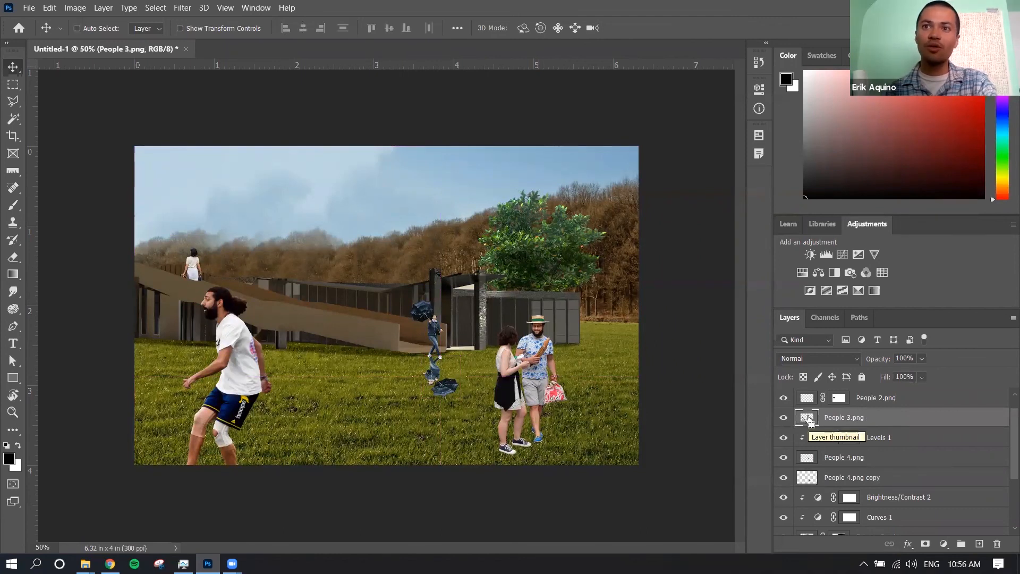
pyautogui.keyDown('ctrl'); pyautogui.click(808, 421); pyautogui.keyUp('ctrl')
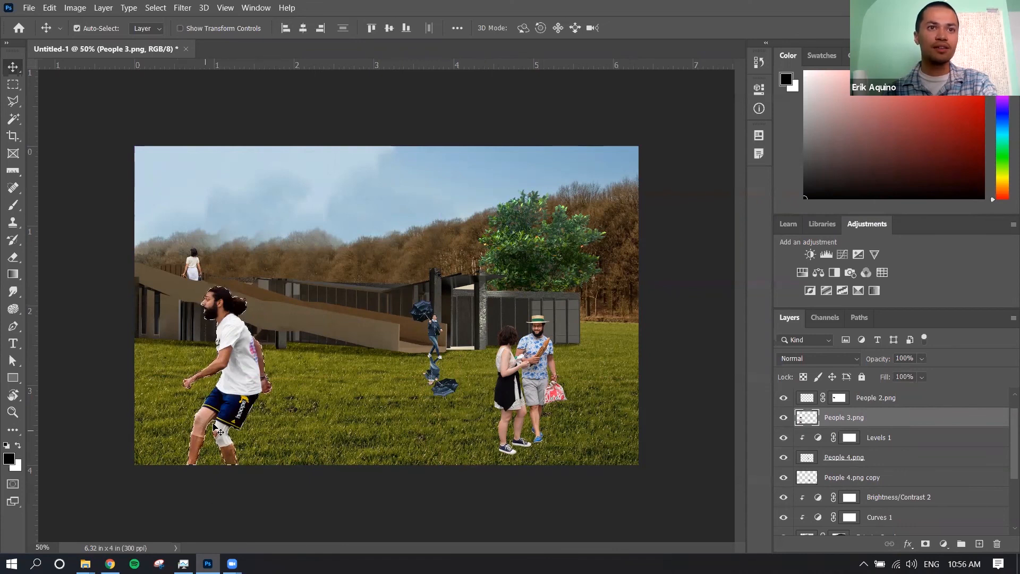
pyautogui.hotkey('ctrl', 'd')
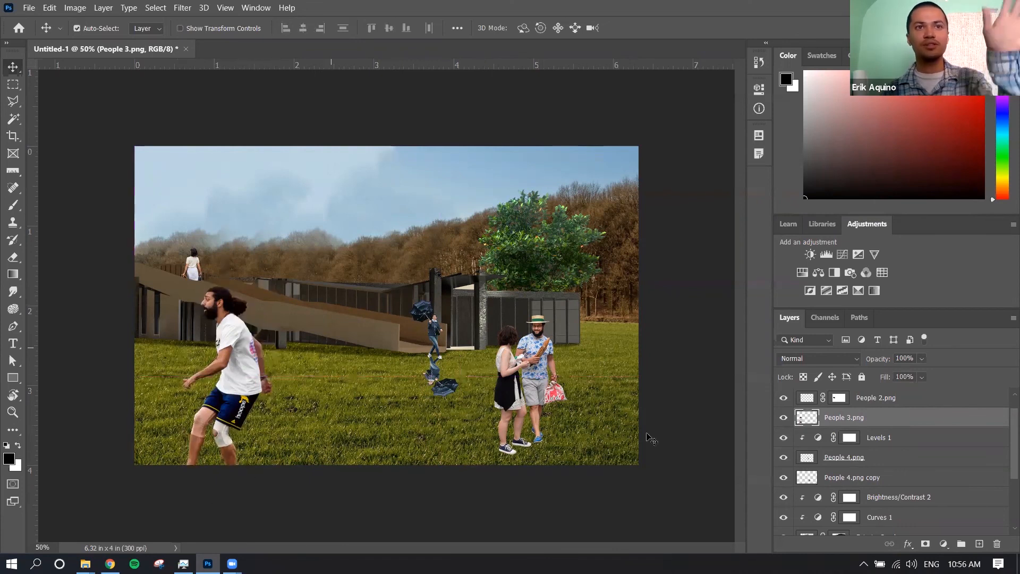
# Rename the People 4.png copy layer as People 4 shadow
pyautogui.click(808, 460)
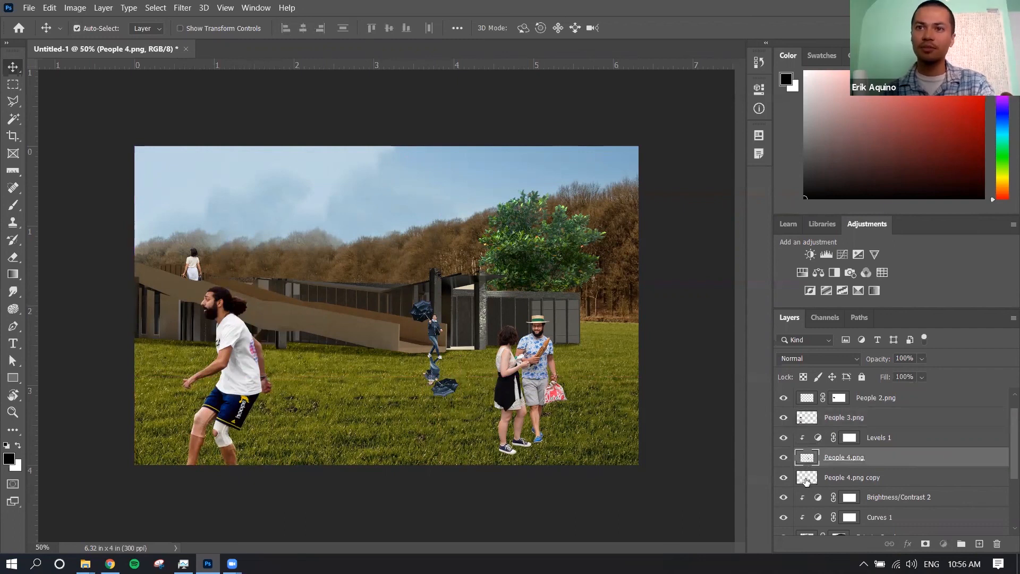
pyautogui.click(806, 480)
pyautogui.doubleClick(851, 478)
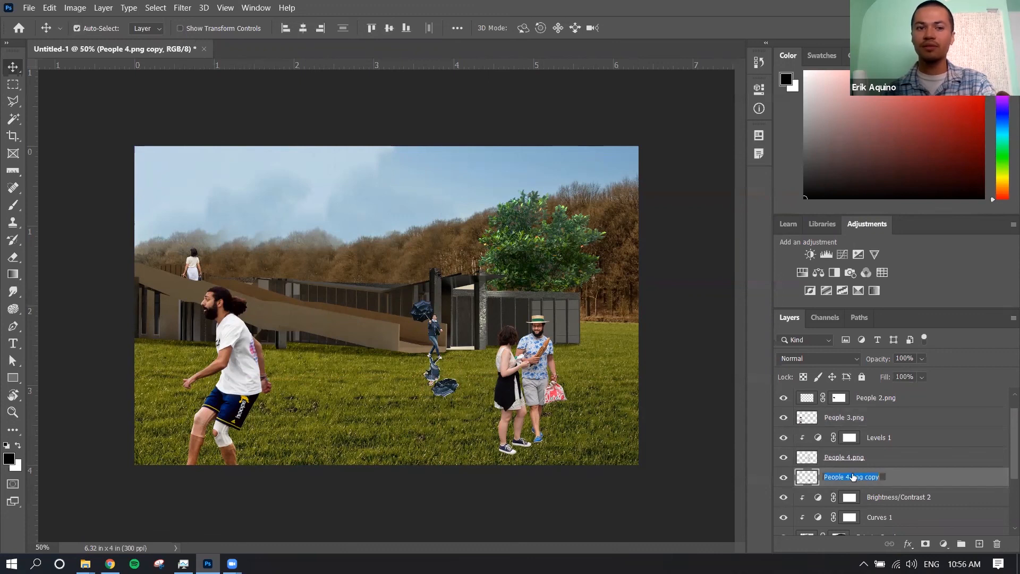
pyautogui.press('BackSpace')
pyautogui.press('BackSpace')
pyautogui.press('BackSpace')
pyautogui.press('BackSpace')
pyautogui.press('BackSpace')
pyautogui.press('BackSpace')
pyautogui.write('shadow')
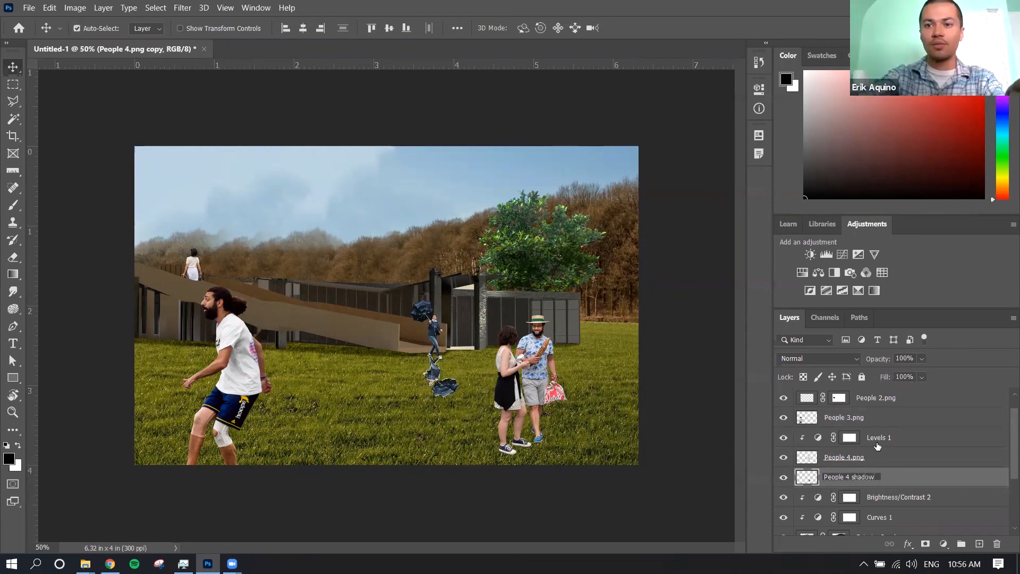
pyautogui.press('Return')
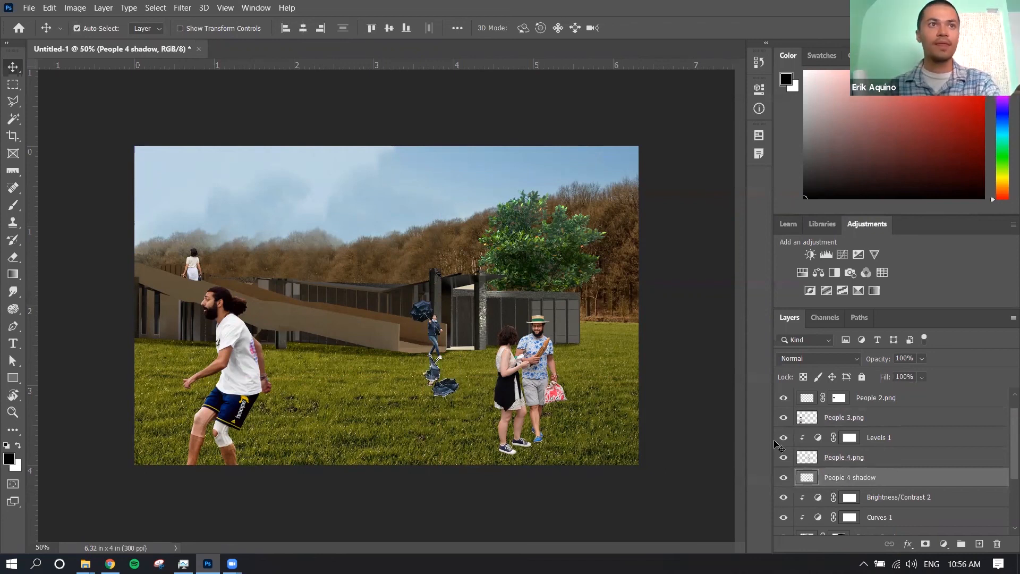
# Try to fill the flipped umbrella figure on People 4 shadow with black using the Paint Bucket Tool, and undo the last fills
pyautogui.press('g')
pyautogui.rightClick(20, 275)
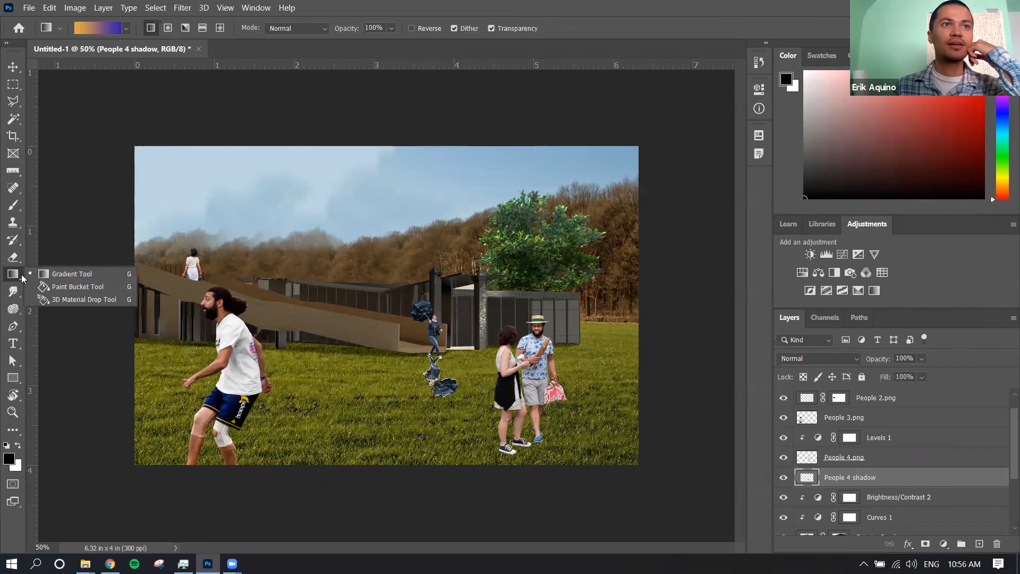
pyautogui.click(60, 288)
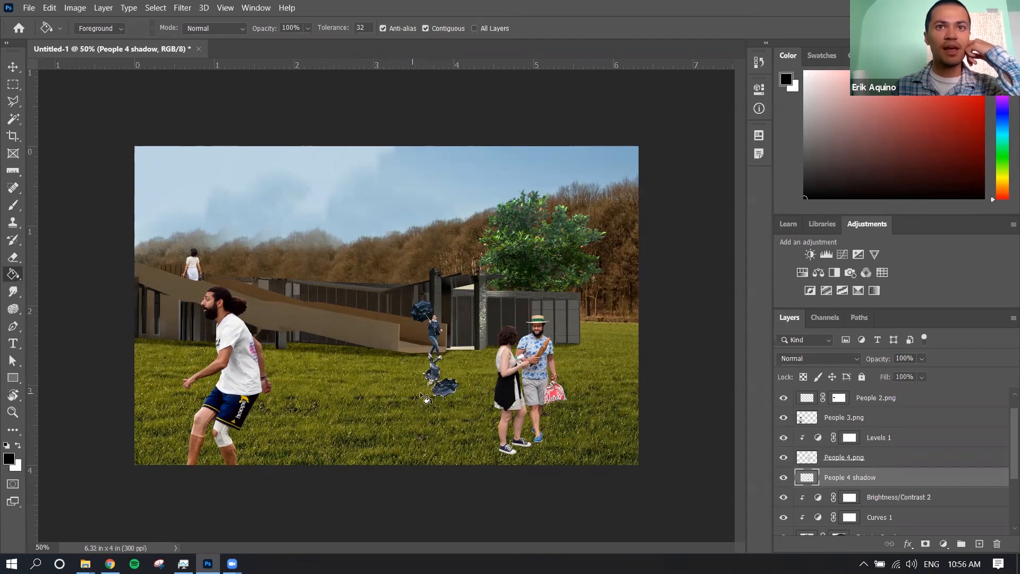
pyautogui.click(444, 392)
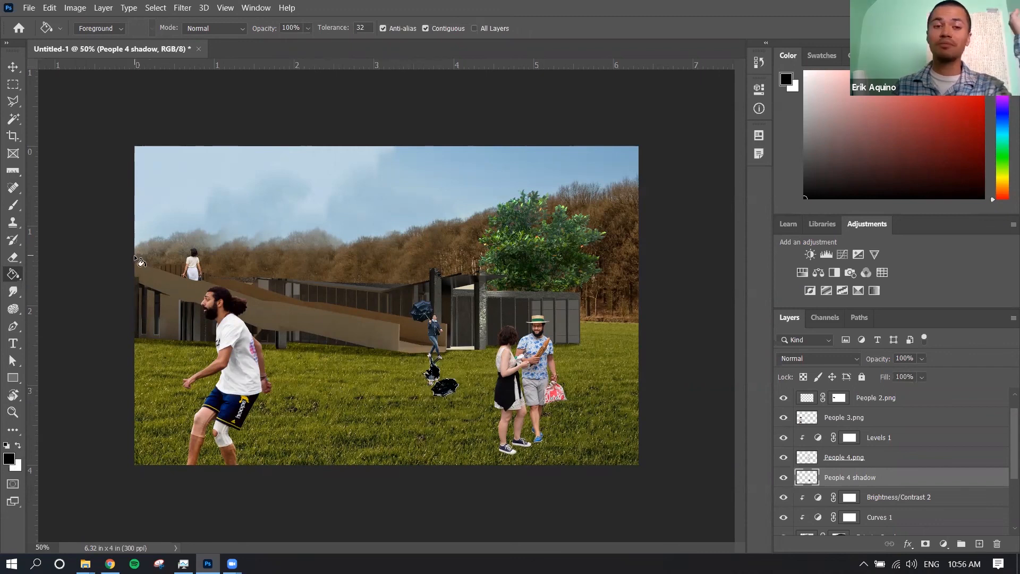
pyautogui.press('b')
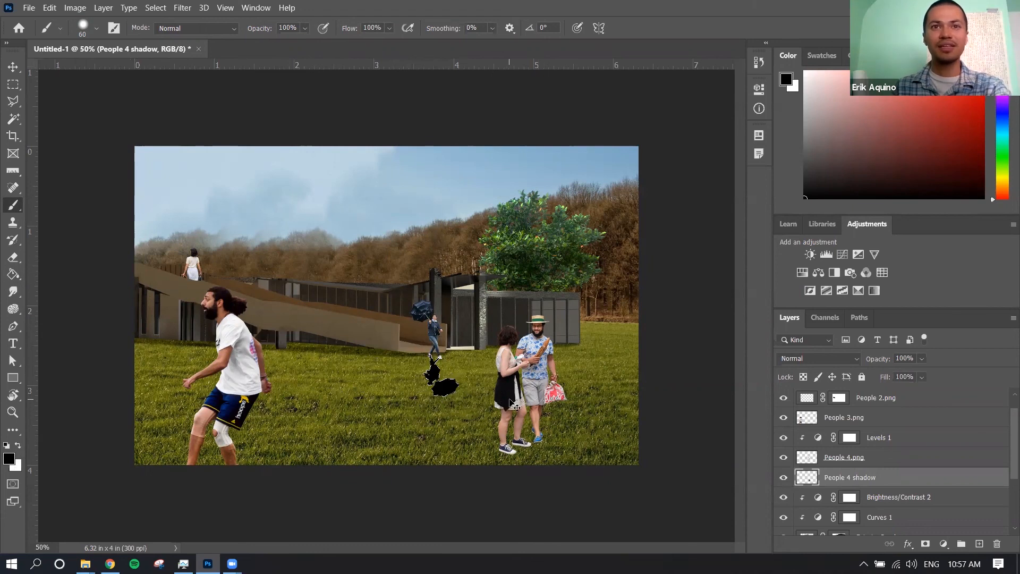
pyautogui.hotkey('ctrl', 'z')
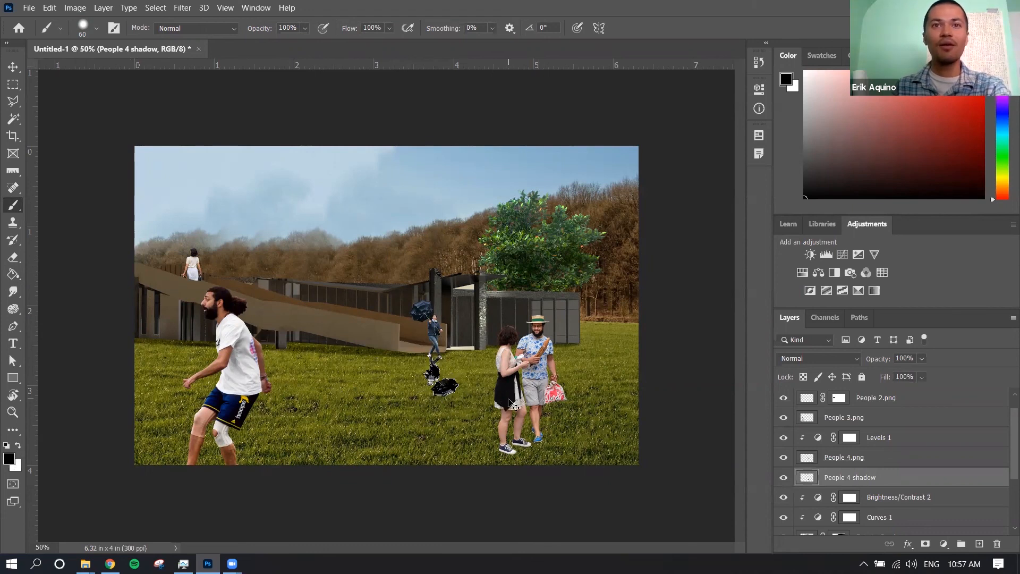
pyautogui.hotkey('ctrl', 'z')
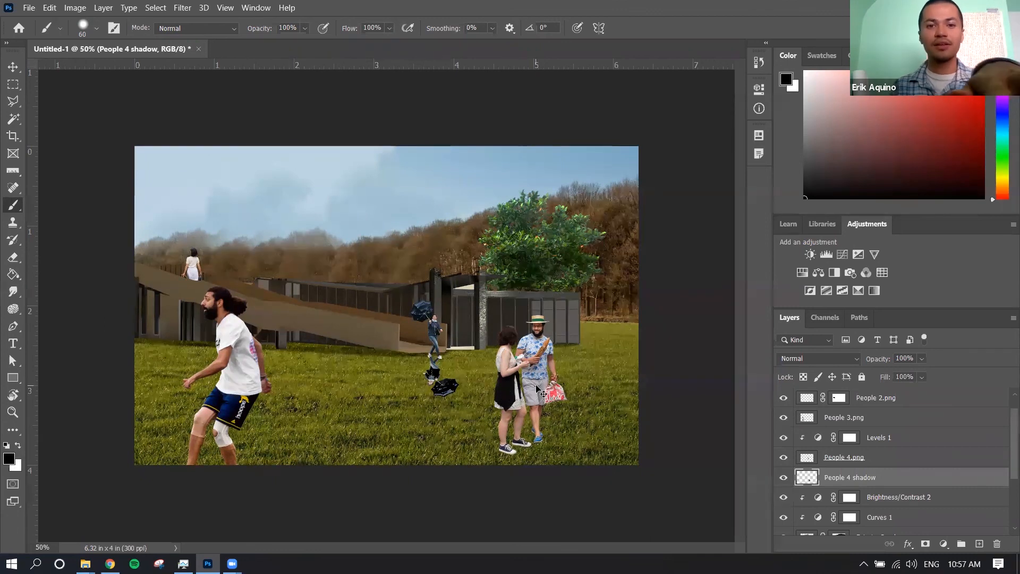
# Turn the People 4 shadow layer solid black with Hue/Saturation by setting Lightness to -100
pyautogui.hotkey('ctrl', 'u')
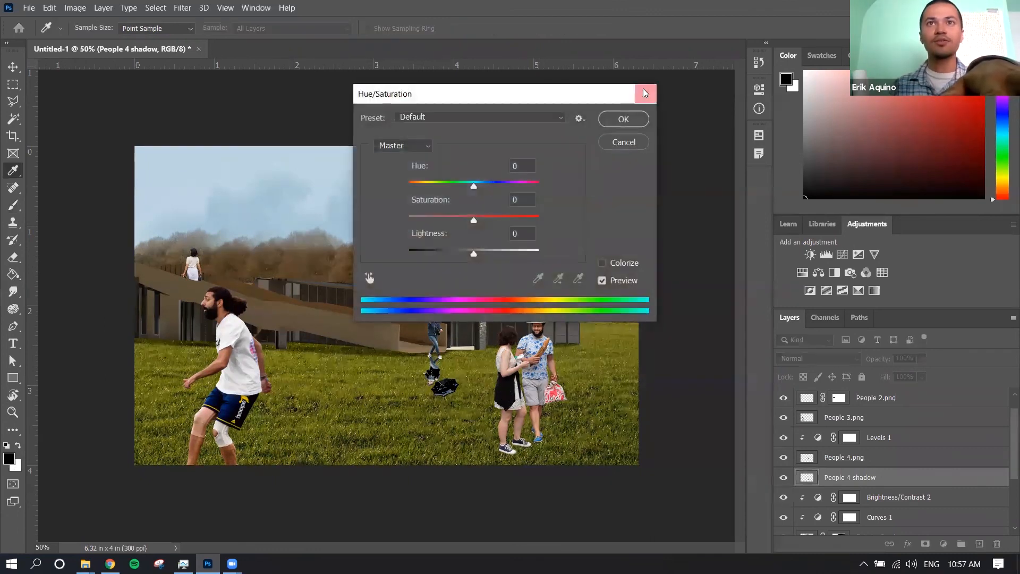
pyautogui.click(645, 91)
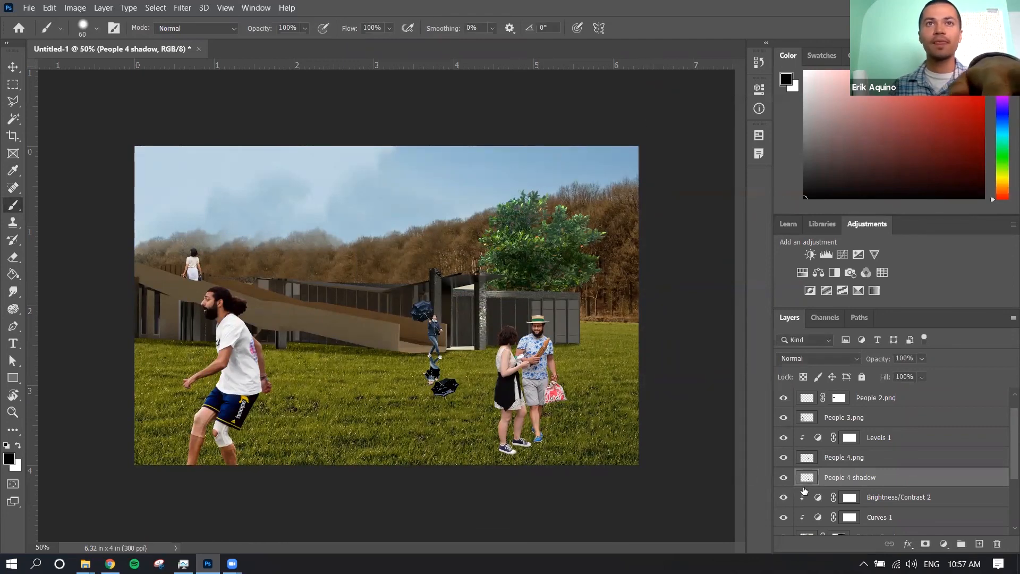
pyautogui.hotkey('ctrl', 'u')
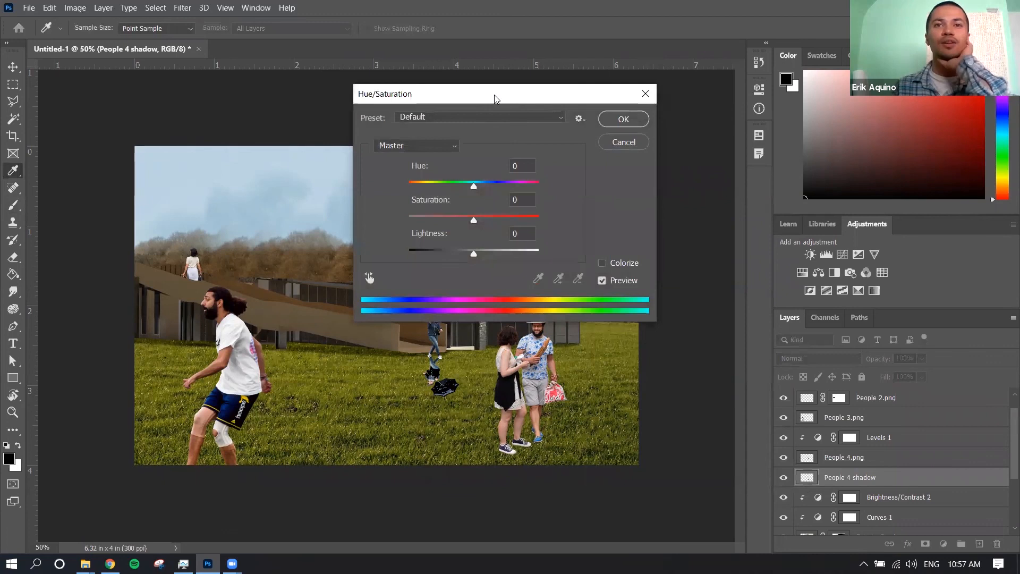
pyautogui.moveTo(494, 99); pyautogui.dragTo(698, 131)
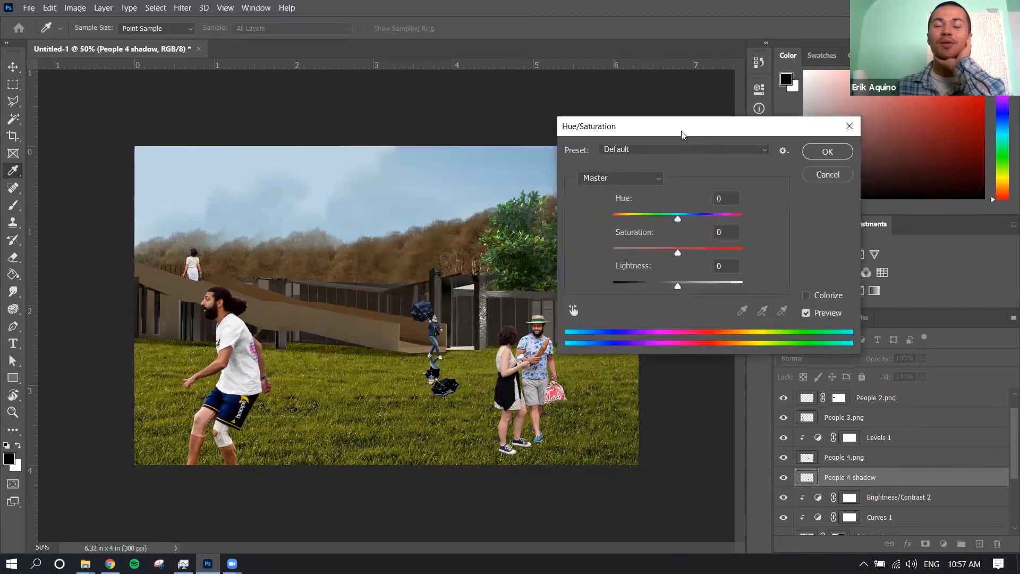
pyautogui.moveTo(692, 133); pyautogui.dragTo(694, 141)
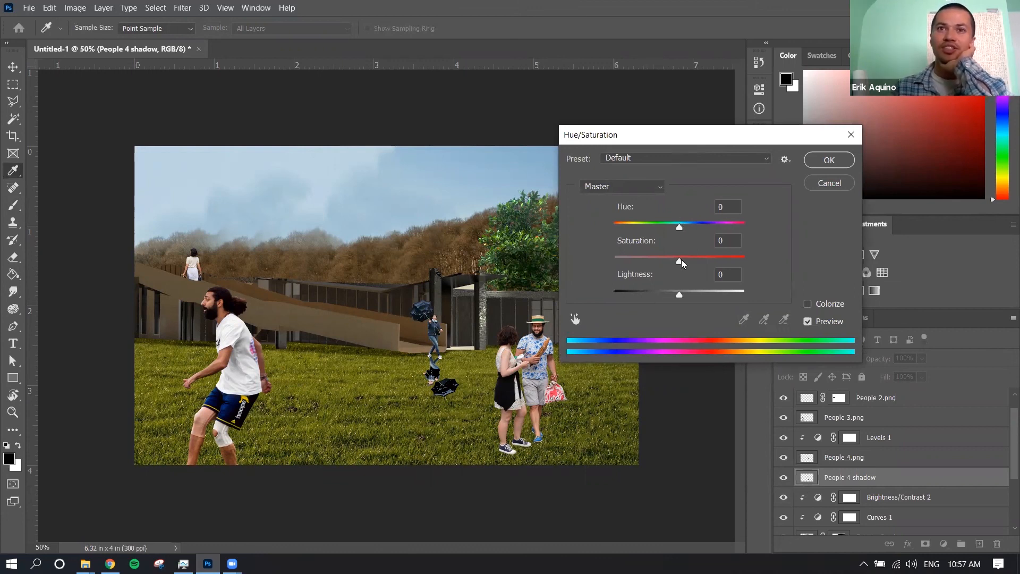
pyautogui.moveTo(679, 294); pyautogui.dragTo(783, 312)
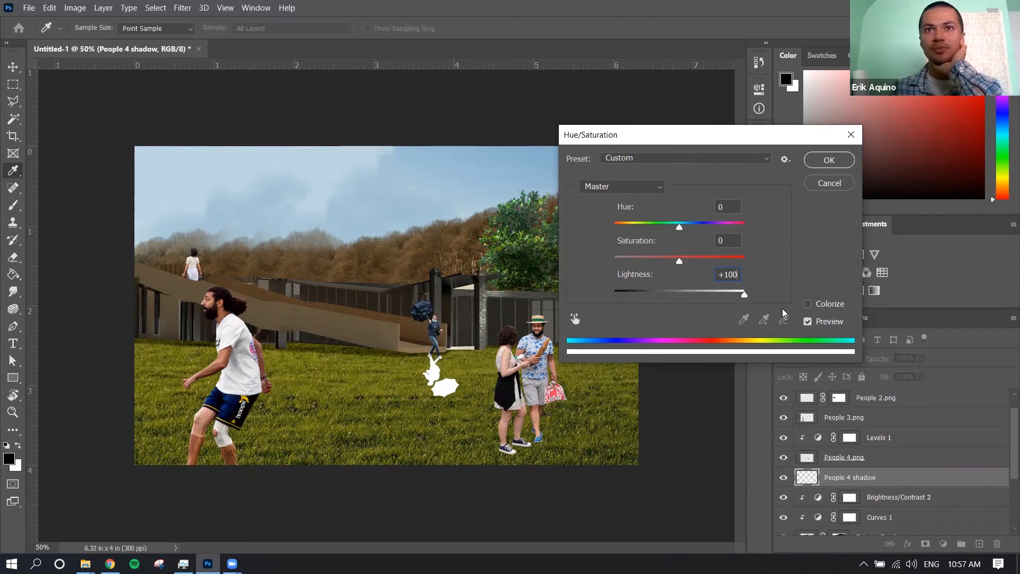
pyautogui.moveTo(783, 313); pyautogui.dragTo(614, 294)
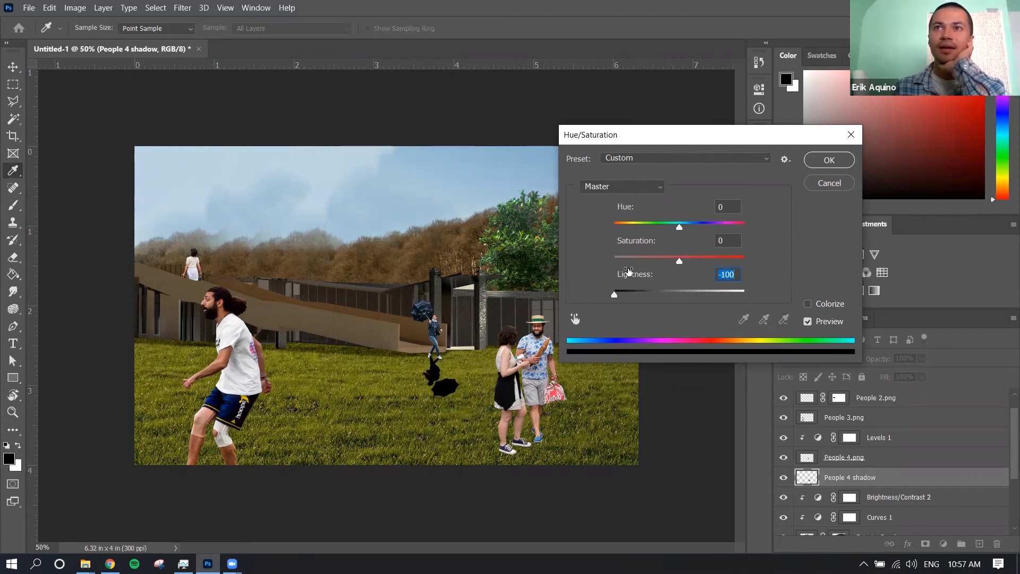
pyautogui.press('Return')
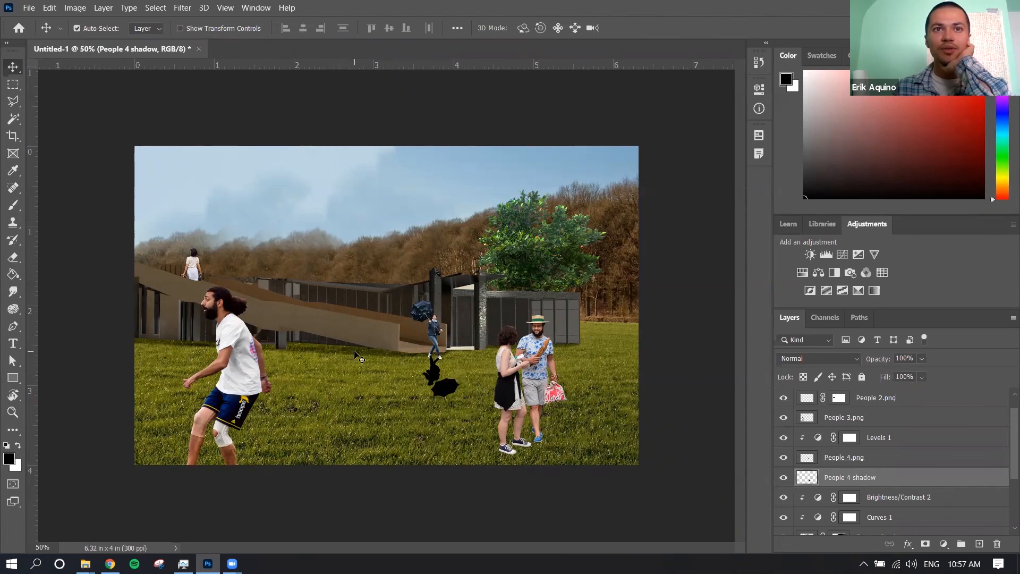
# Set the People 4 shadow layer's blend mode to Overlay and its opacity to 44%
pyautogui.click(326, 352)
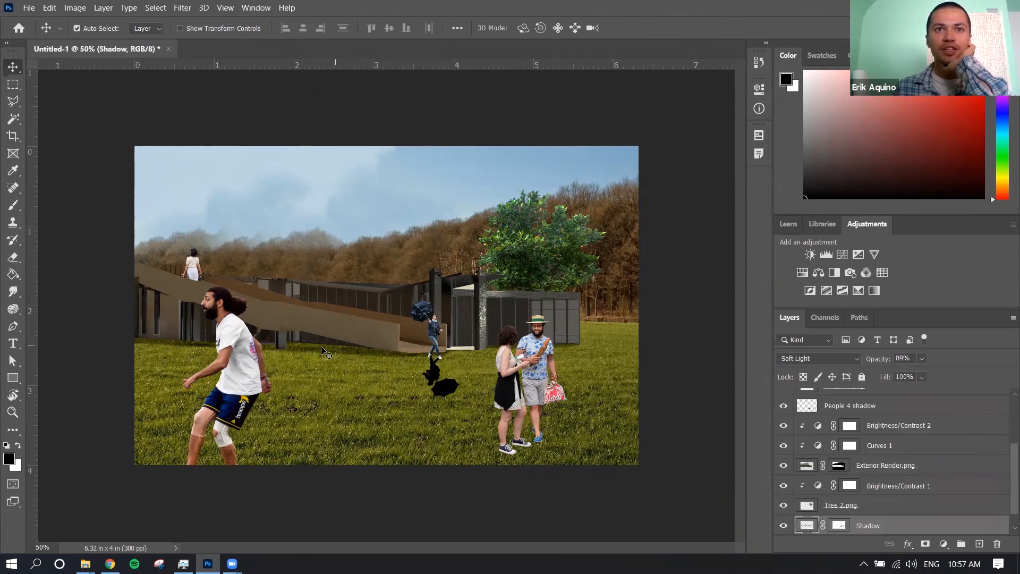
pyautogui.click(437, 377)
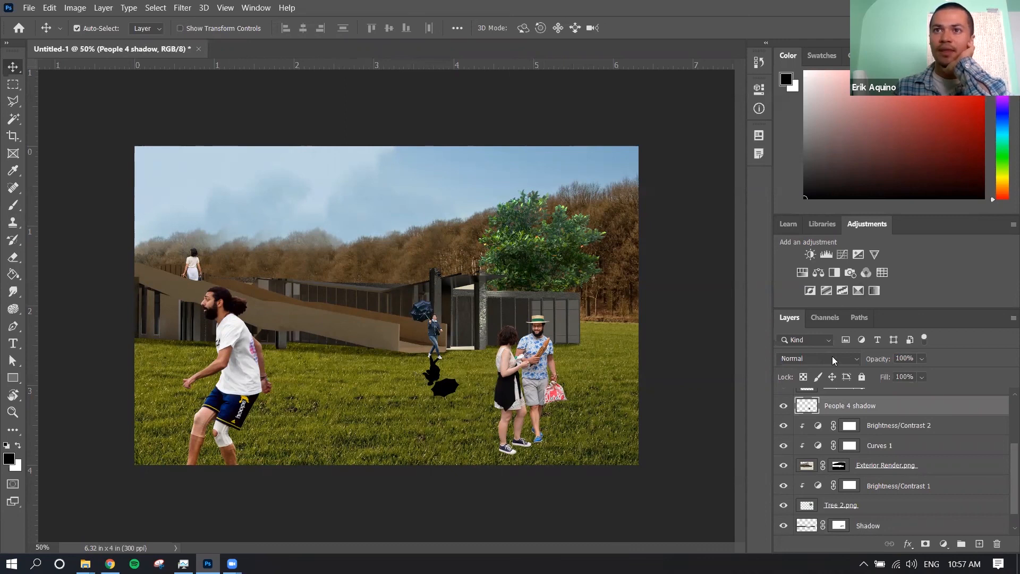
pyautogui.click(855, 359)
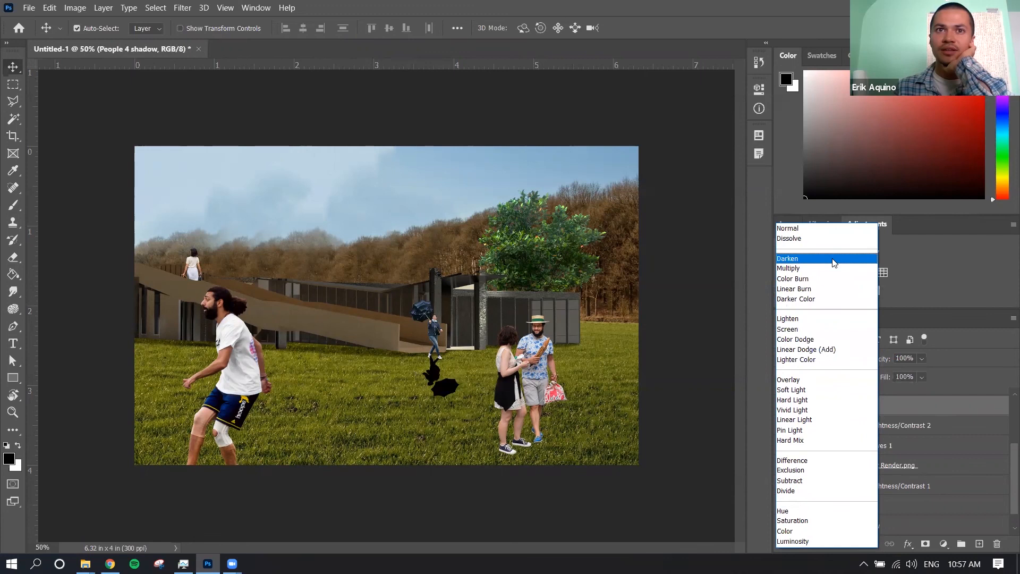
pyautogui.click(811, 382)
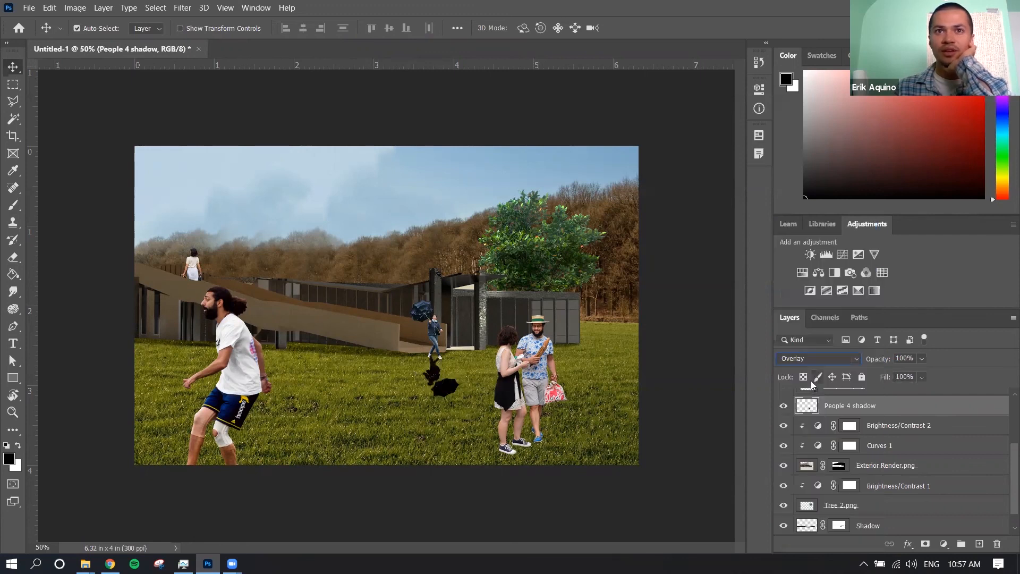
pyautogui.moveTo(886, 359)
pyautogui.mouseDown()
pyautogui.moveTo(870, 363)
pyautogui.moveTo(877, 364)
pyautogui.mouseUp()
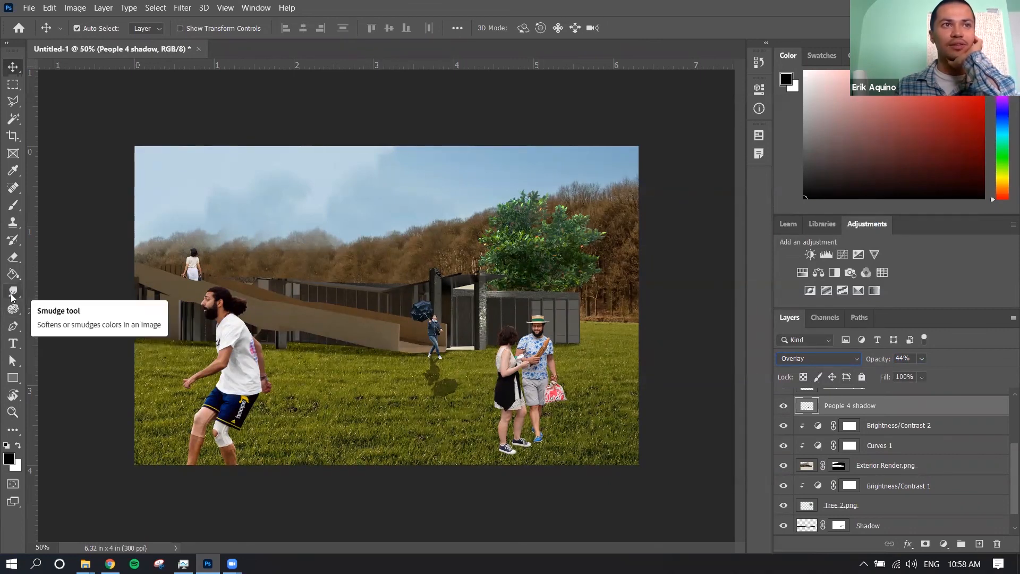
# Soften the umbrella figure's shadow on the grass with the Blur Tool, starting below the feet
pyautogui.click(12, 295)
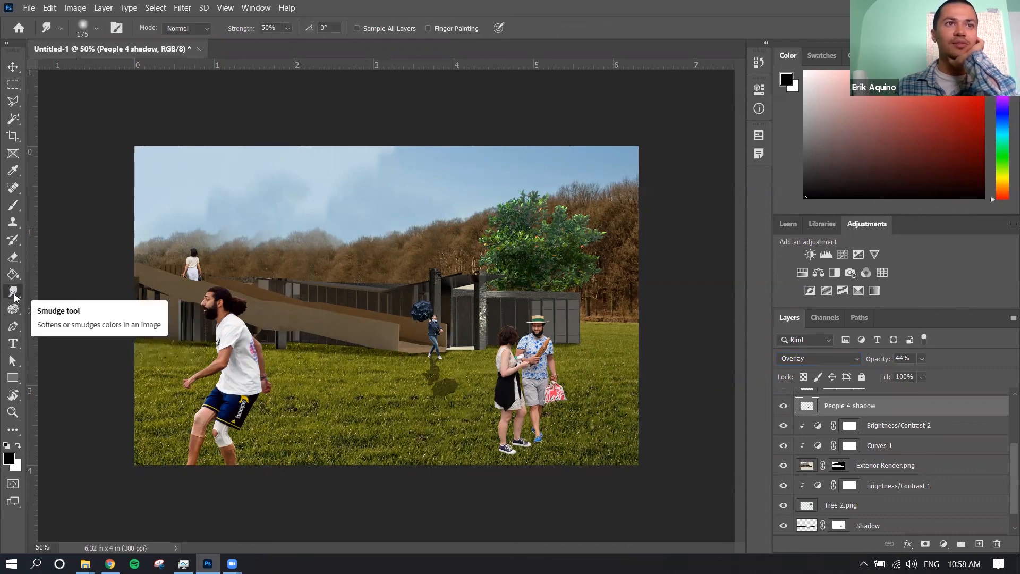
pyautogui.click(13, 310)
pyautogui.rightClick(13, 310)
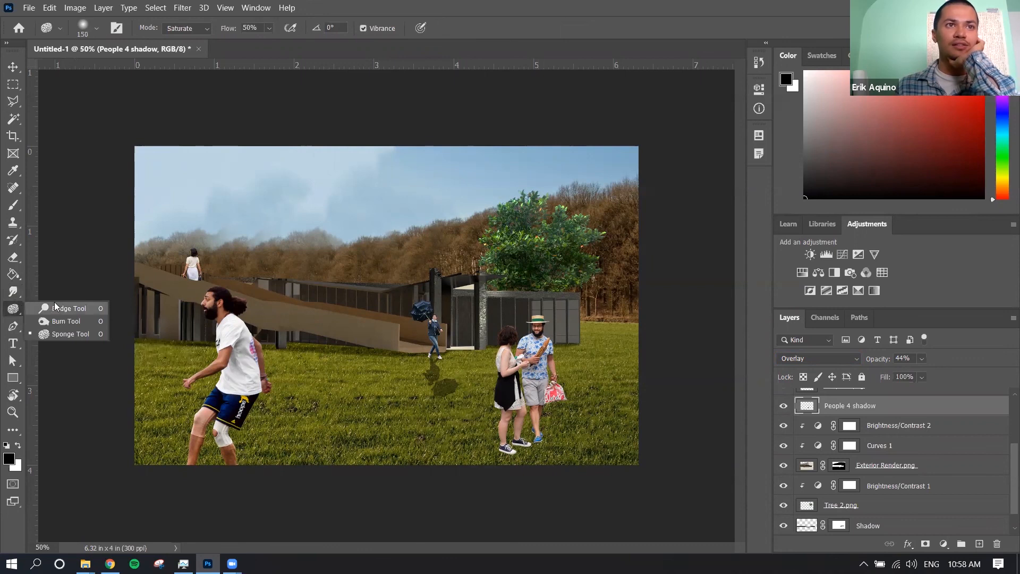
pyautogui.click(14, 293)
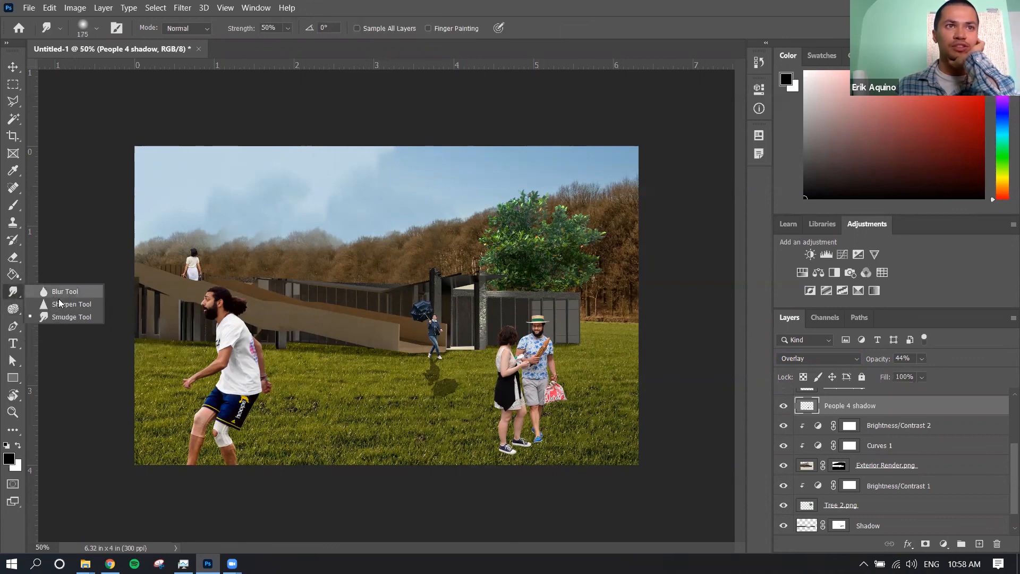
pyautogui.click(16, 295)
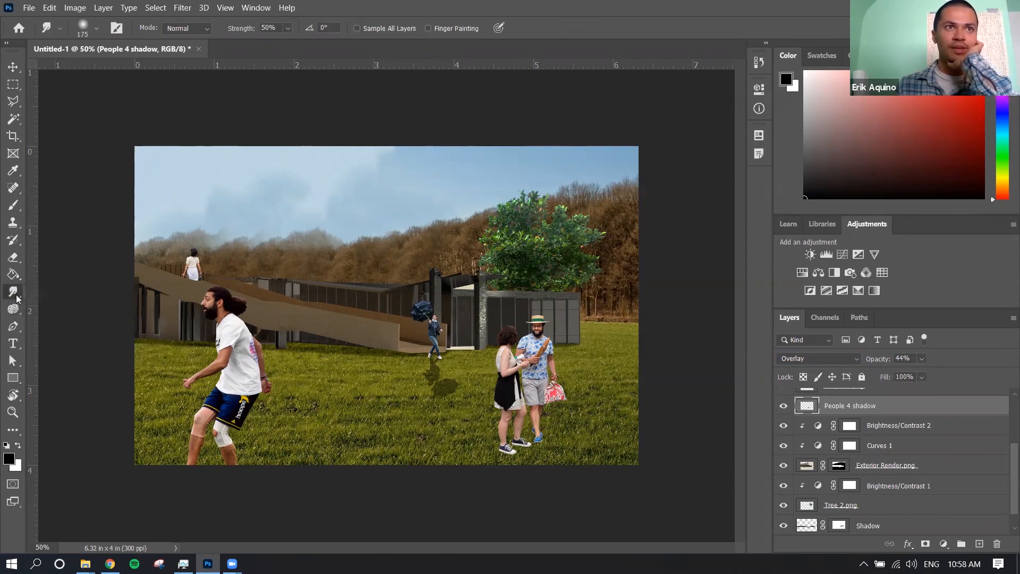
pyautogui.rightClick(14, 292)
pyautogui.click(72, 292)
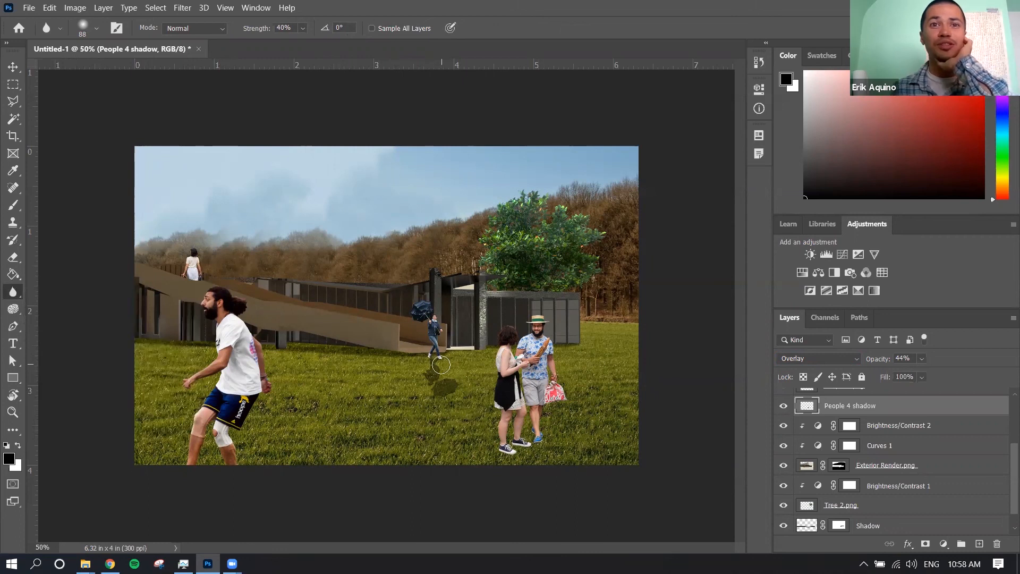
pyautogui.hotkey('ctrl', '+')
pyautogui.hotkey('ctrl', '+')
pyautogui.hotkey('ctrl', '+')
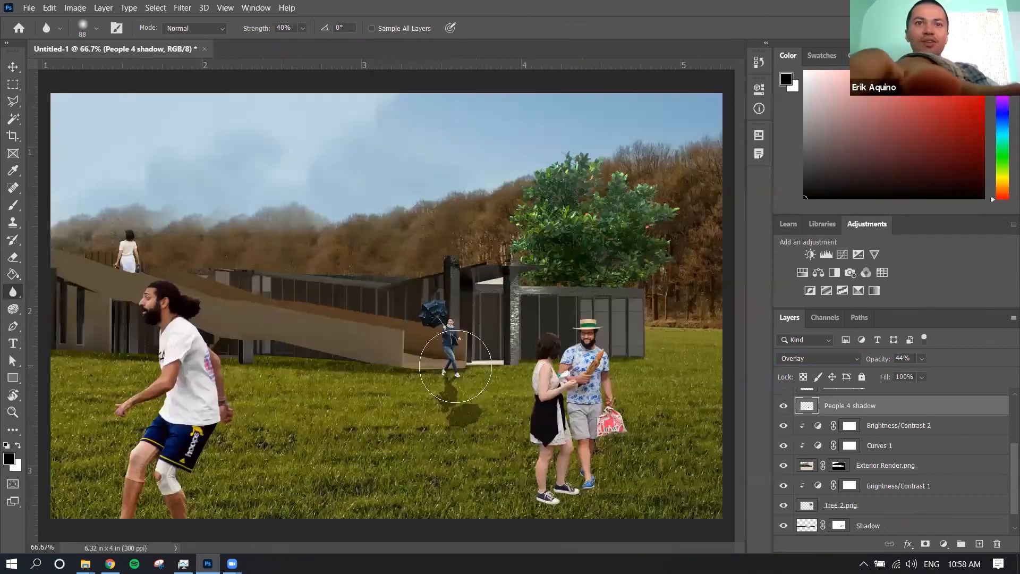
pyautogui.scroll(-5, 456, 360)
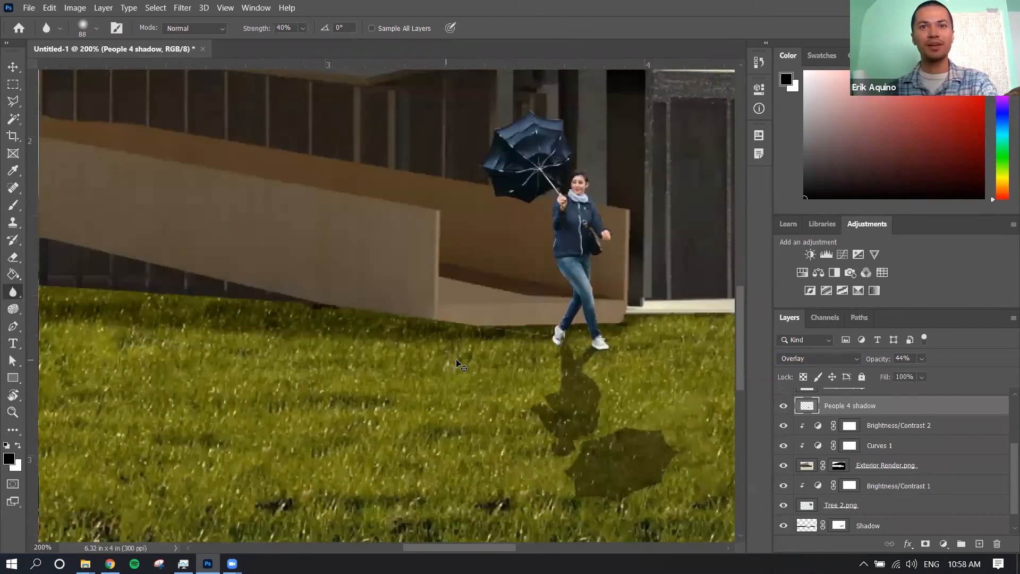
pyautogui.hscroll(3, 456, 361)
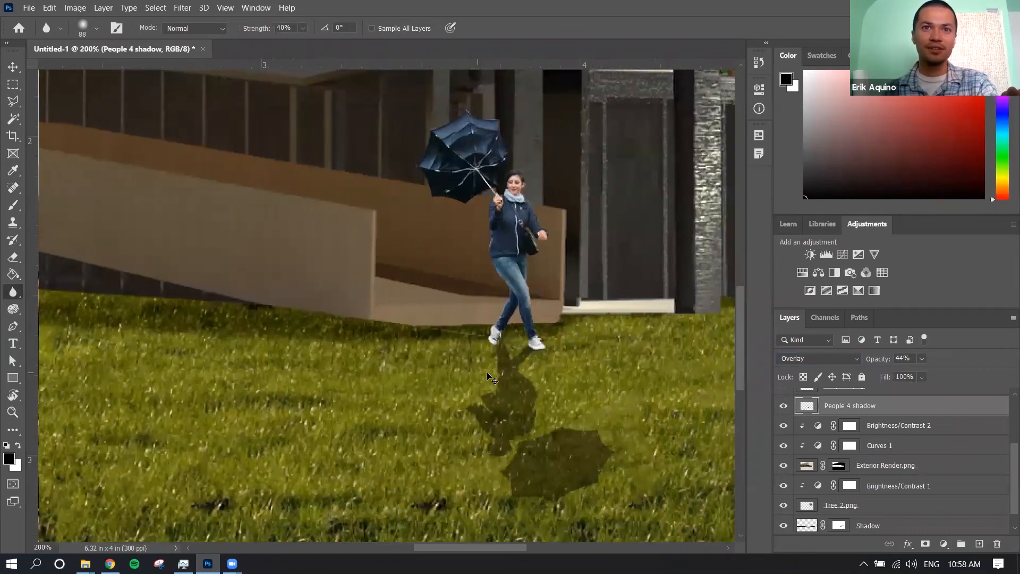
pyautogui.moveTo(491, 366)
pyautogui.mouseDown()
pyautogui.moveTo(477, 435)
pyautogui.moveTo(527, 469)
pyautogui.moveTo(525, 477)
pyautogui.moveTo(578, 467)
pyautogui.moveTo(587, 453)
pyautogui.moveTo(574, 476)
pyautogui.moveTo(534, 492)
pyautogui.moveTo(510, 487)
pyautogui.moveTo(530, 489)
pyautogui.moveTo(488, 434)
pyautogui.moveTo(469, 471)
pyautogui.moveTo(538, 443)
pyautogui.moveTo(501, 476)
pyautogui.moveTo(488, 403)
pyautogui.moveTo(478, 396)
pyautogui.moveTo(461, 418)
pyautogui.moveTo(494, 446)
pyautogui.moveTo(574, 433)
pyautogui.moveTo(567, 440)
pyautogui.moveTo(472, 352)
pyautogui.moveTo(500, 332)
pyautogui.moveTo(566, 352)
pyautogui.moveTo(516, 362)
pyautogui.moveTo(463, 453)
pyautogui.moveTo(493, 440)
pyautogui.moveTo(515, 410)
pyautogui.mouseUp()
# Lower the People 4 shadow layer's opacity to 36%
pyautogui.hotkey('ctrl', '0')
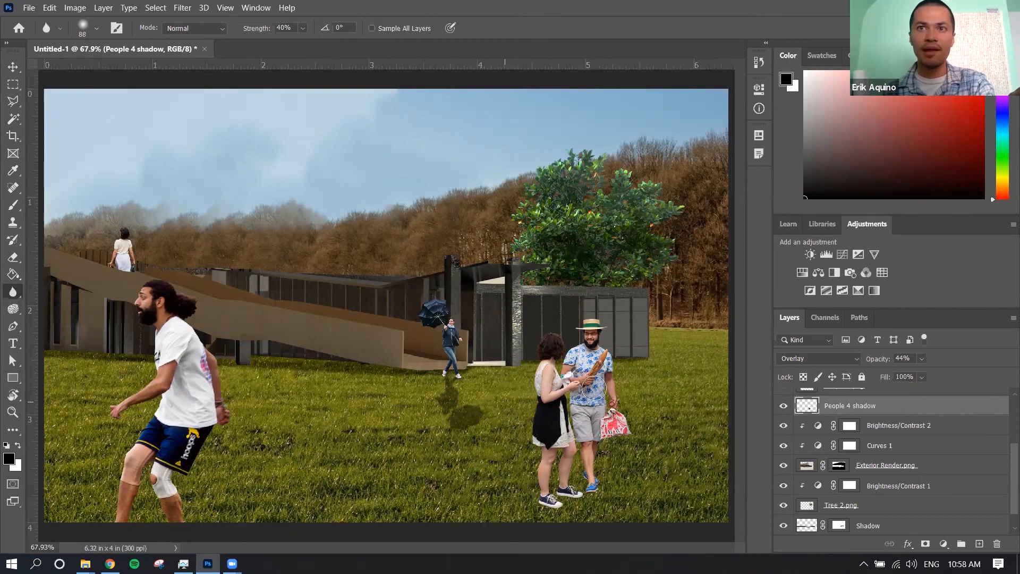
pyautogui.moveTo(881, 362); pyautogui.dragTo(876, 361)
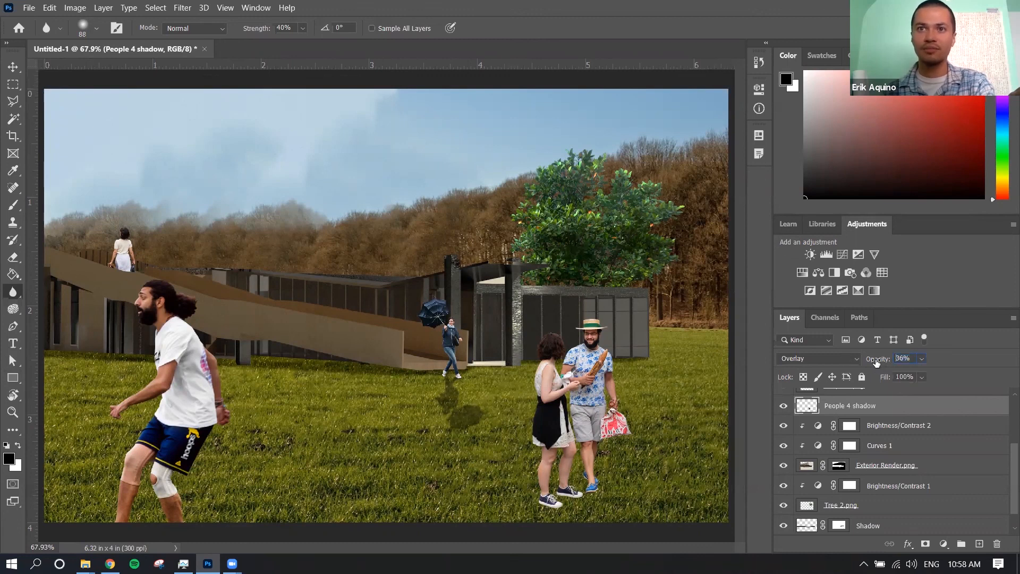